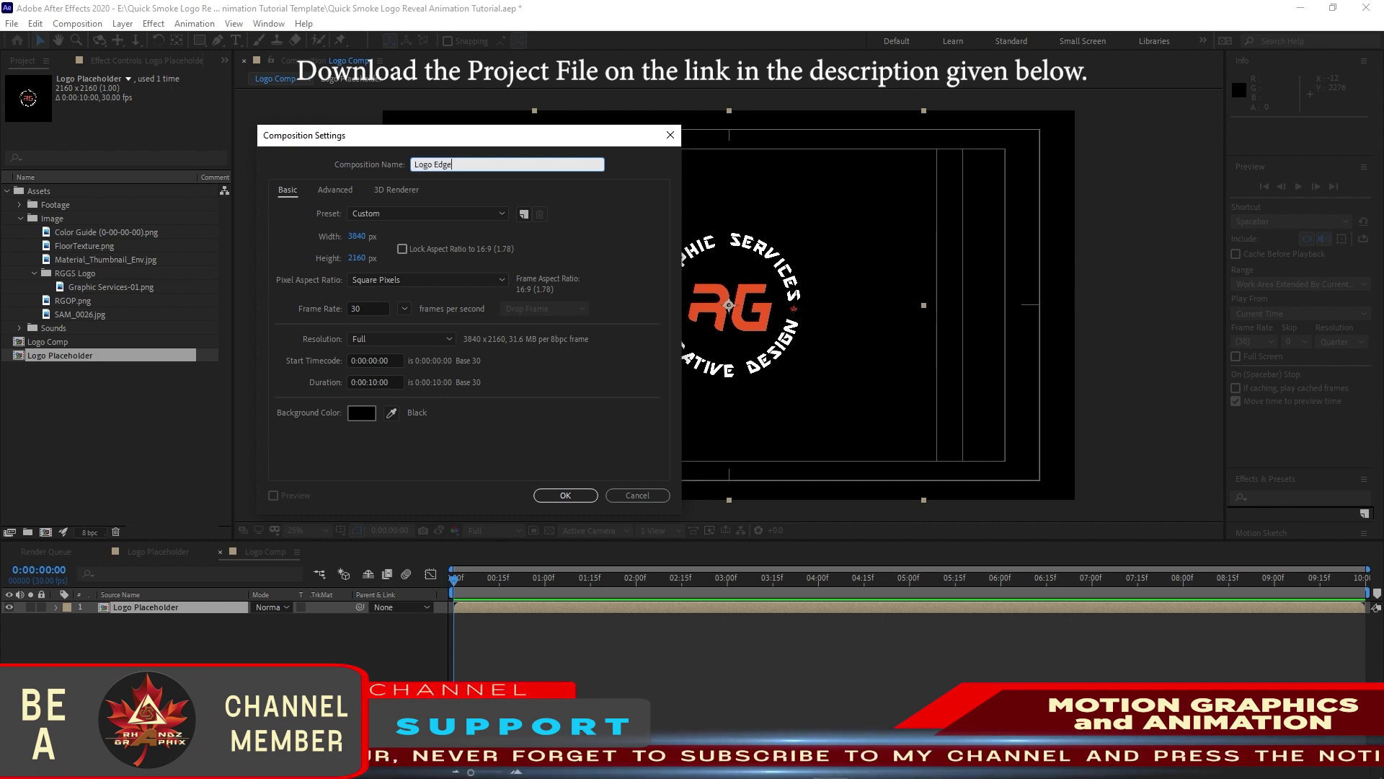
Step: Create the 3840 x 2160 Logo Edge composition and stack four copies of Logo Comp in it
{"action": "left_click", "coordinate": [561, 496]}
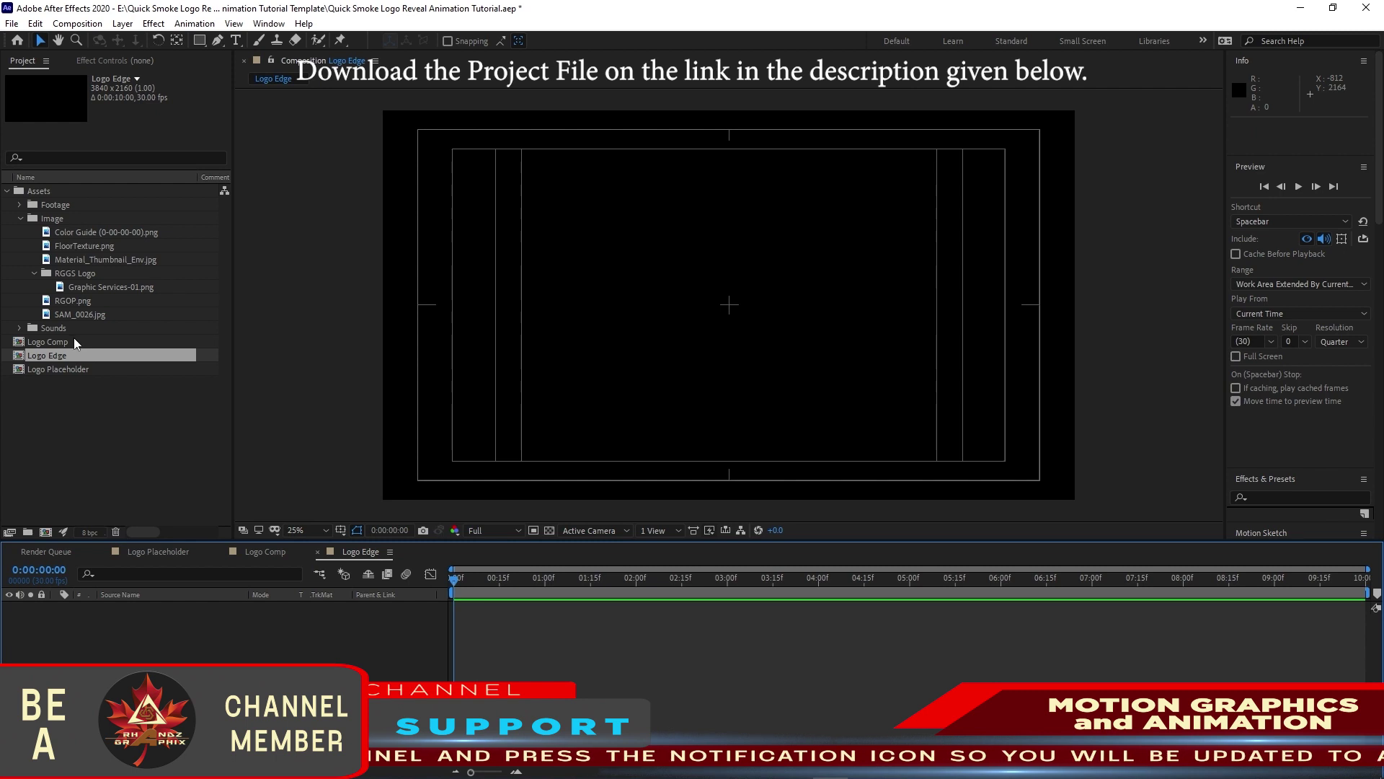
{"action": "left_click_drag", "start_coordinate": [77, 341], "coordinate": [128, 652]}
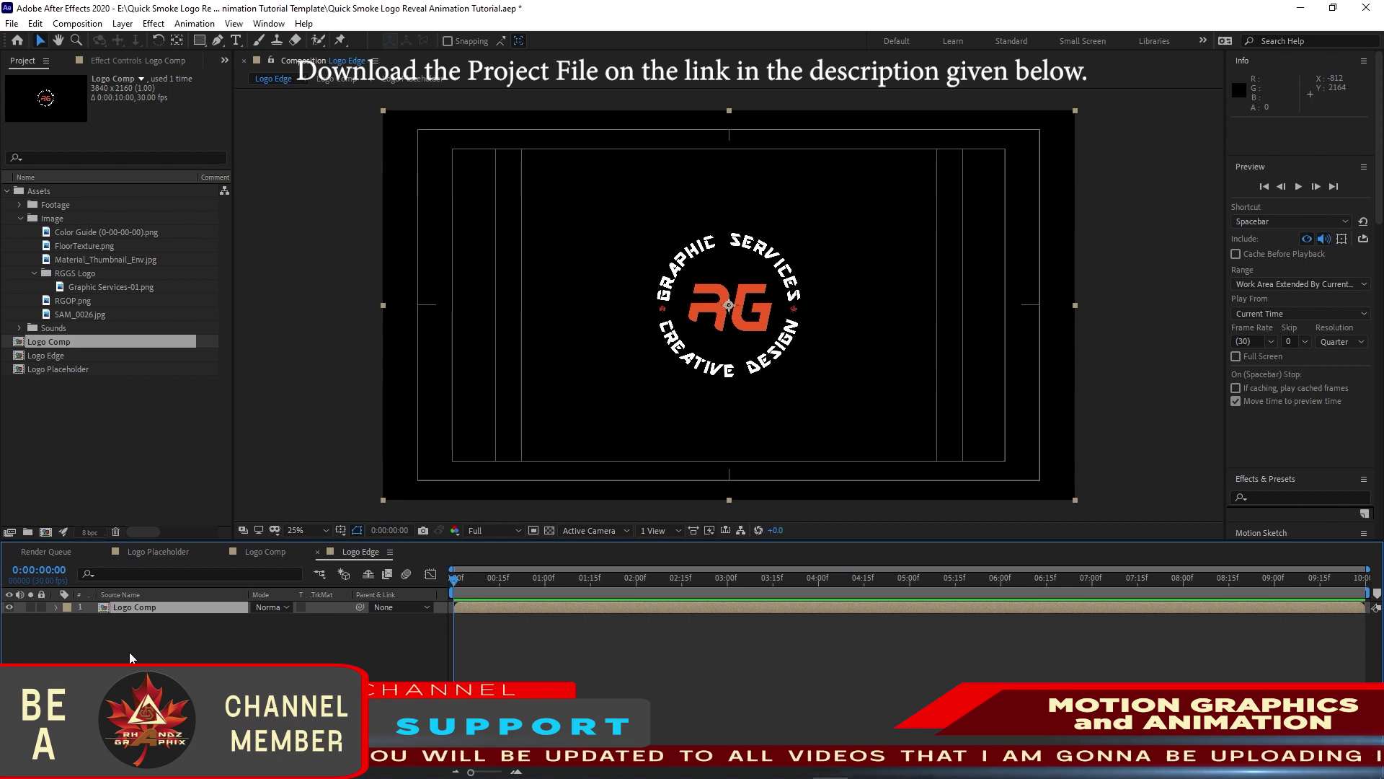
{"action": "key", "text": "ctrl+d"}
{"action": "key", "text": "ctrl+d"}
{"action": "key", "text": "ctrl+d"}
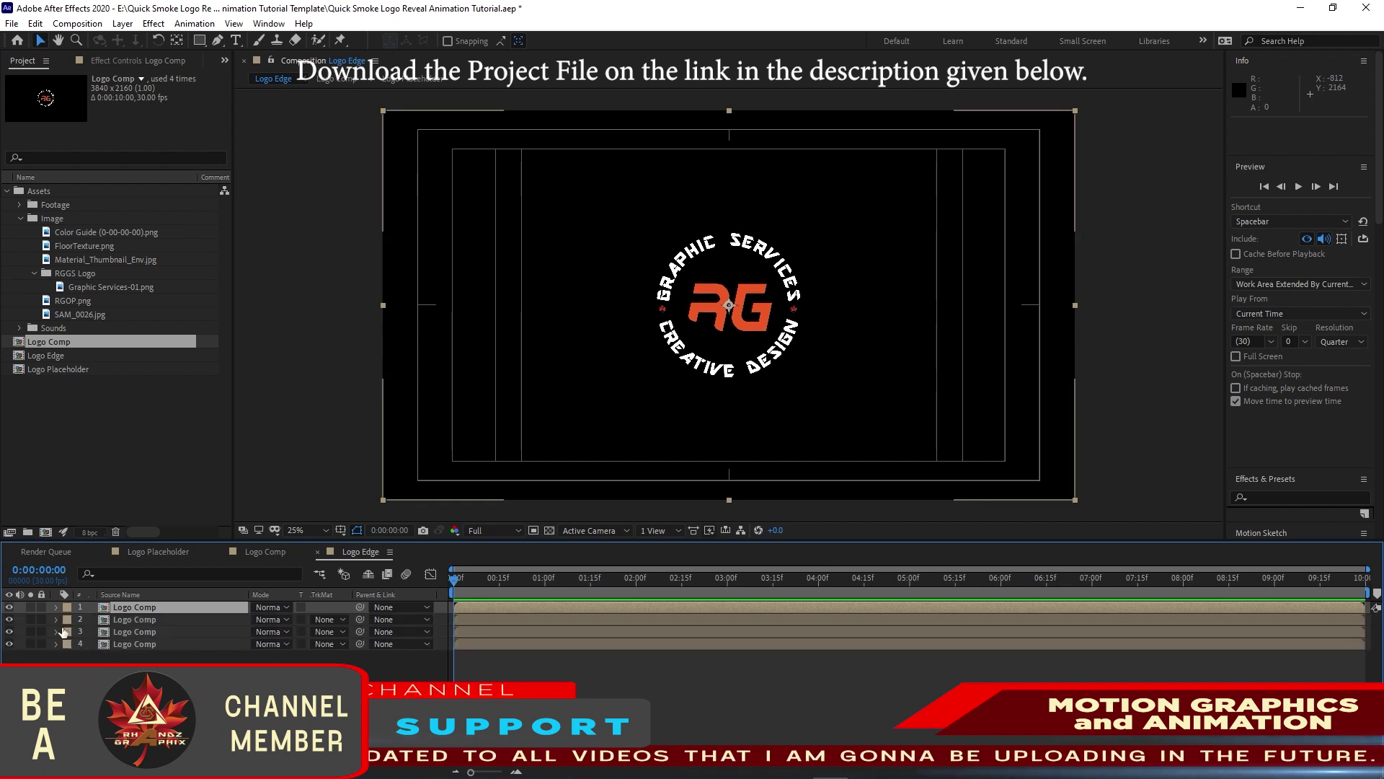
Step: Hide the upper three Logo Comp layers and apply a white (FFFFFF) Fill effect to layer 4
{"action": "left_click_drag", "start_coordinate": [9, 608], "coordinate": [10, 633]}
{"action": "left_click", "coordinate": [137, 644]}
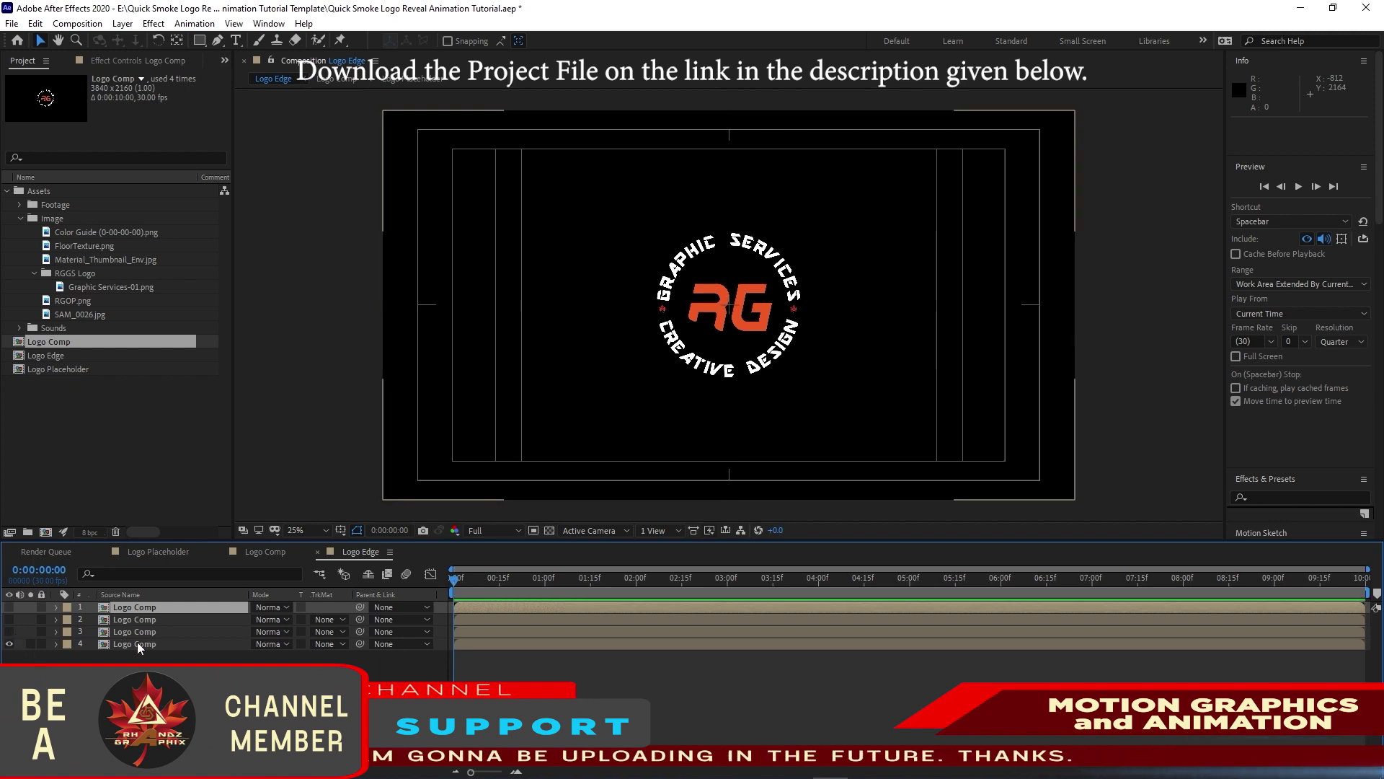
{"action": "left_click", "coordinate": [152, 24]}
{"action": "mouse_move", "coordinate": [180, 235]}
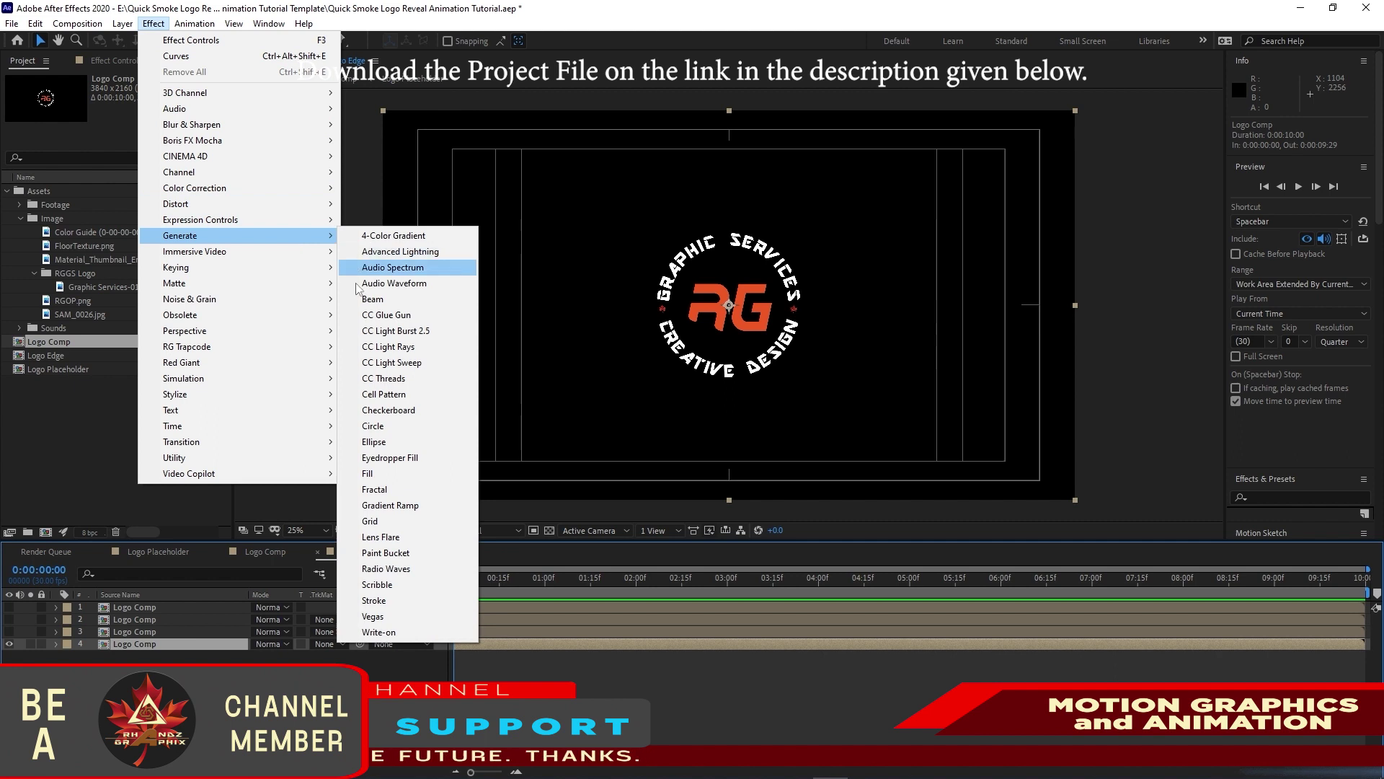
{"action": "left_click", "coordinate": [382, 475]}
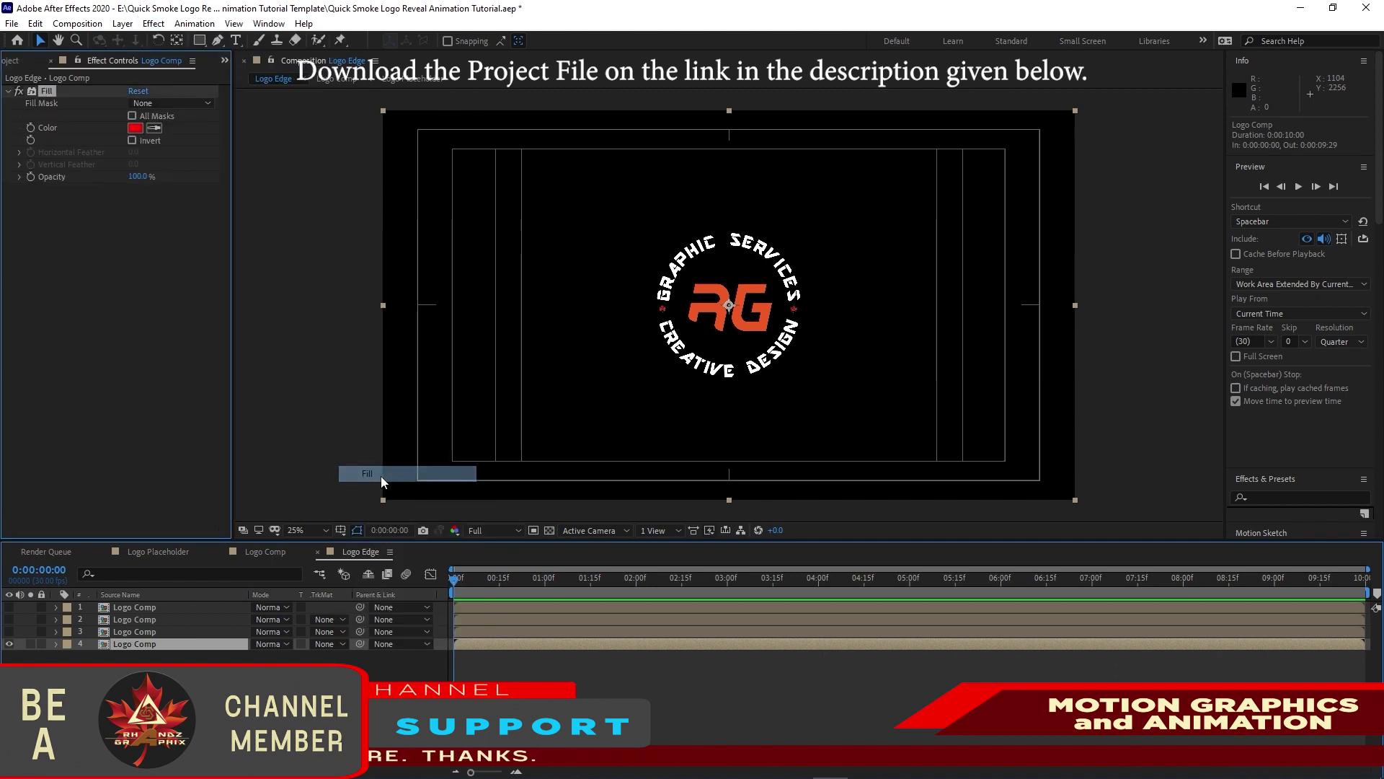
{"action": "left_click", "coordinate": [134, 135]}
{"action": "left_click", "coordinate": [144, 147]}
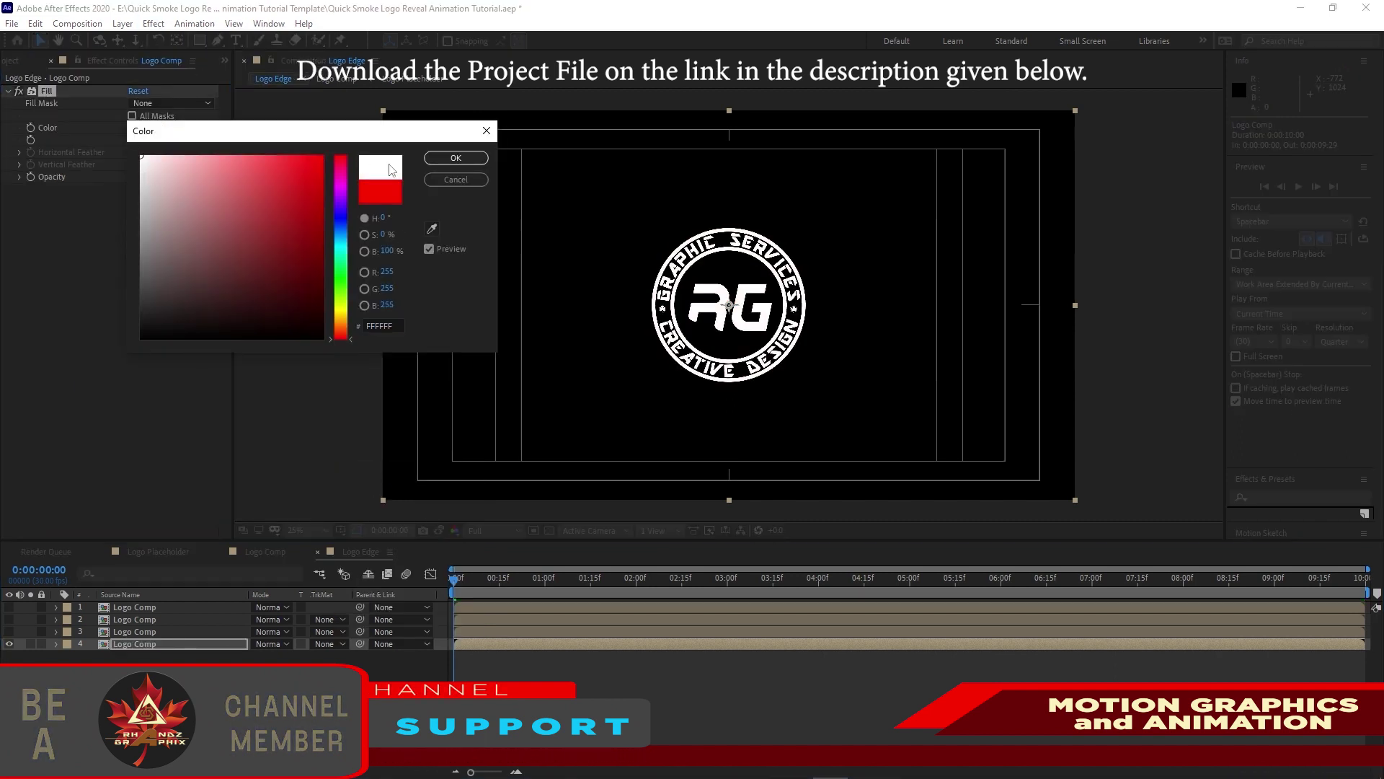
{"action": "left_click", "coordinate": [437, 166]}
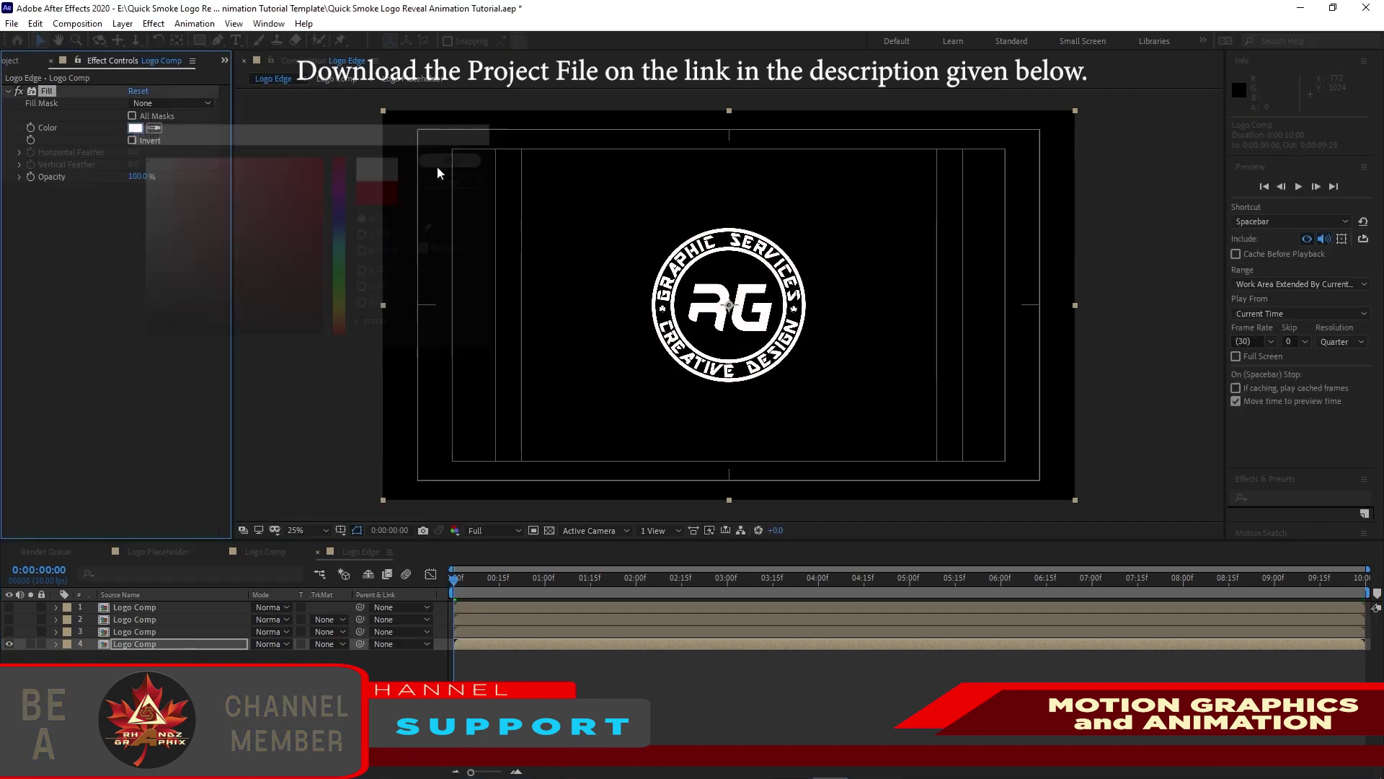
Step: Make layer 3 visible and apply a black (000000) Fill effect to it
{"action": "left_click", "coordinate": [8, 632]}
{"action": "left_click", "coordinate": [124, 632]}
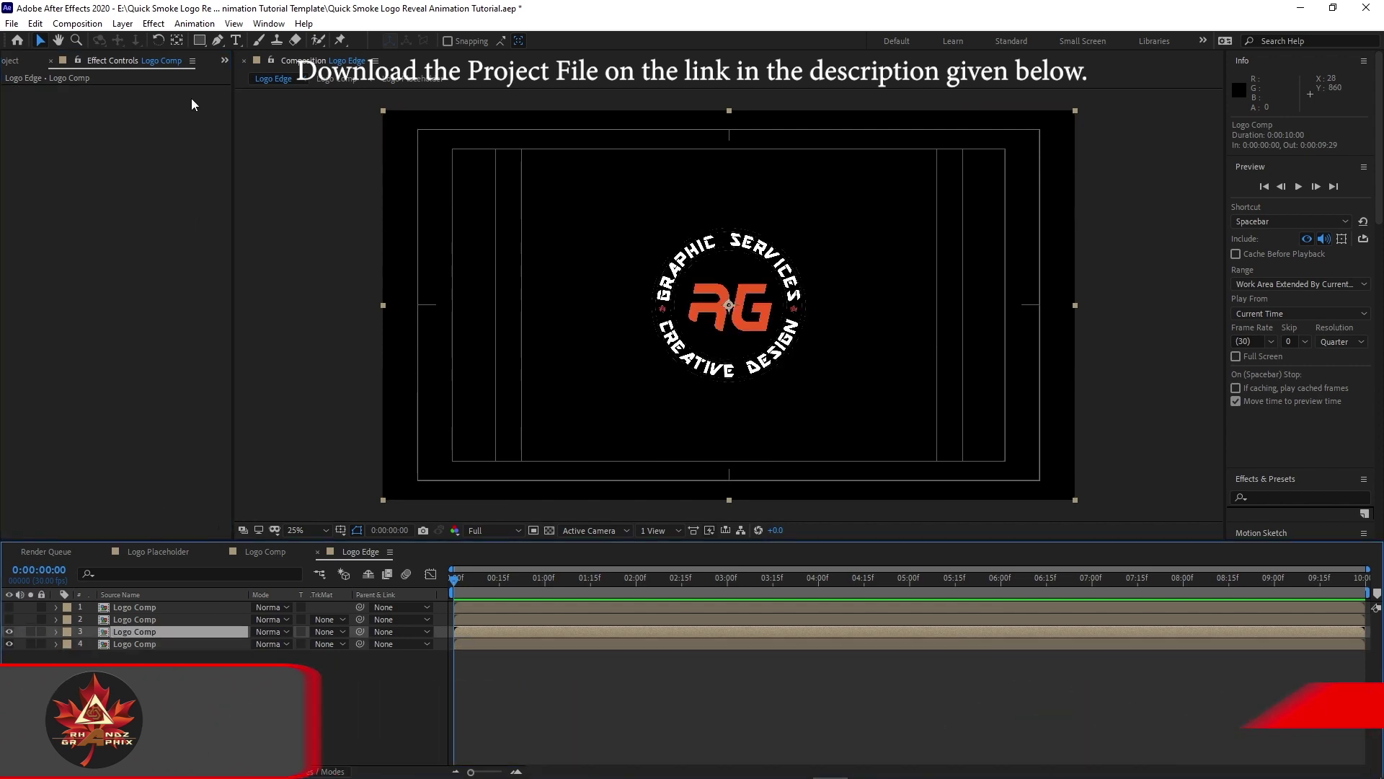
{"action": "left_click", "coordinate": [153, 23]}
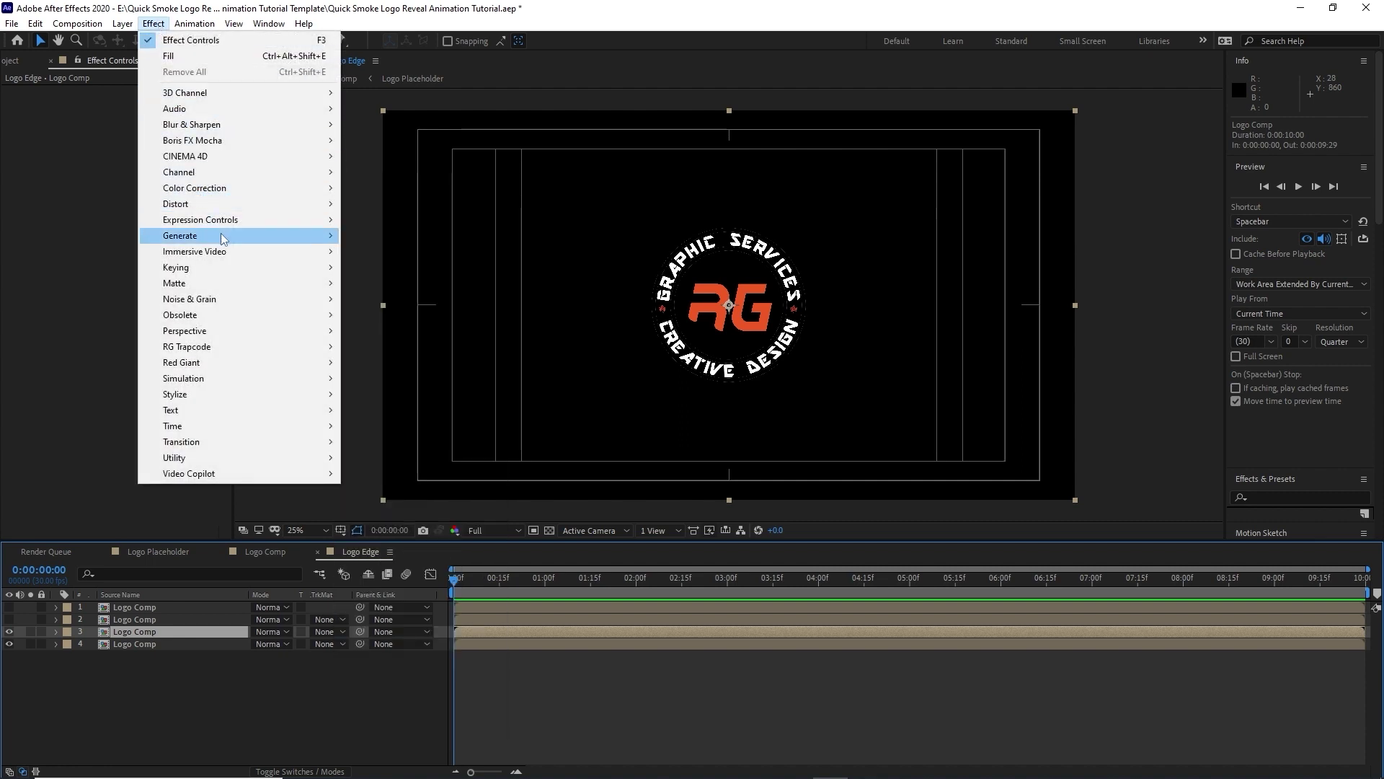
{"action": "mouse_move", "coordinate": [218, 236]}
{"action": "left_click", "coordinate": [372, 480]}
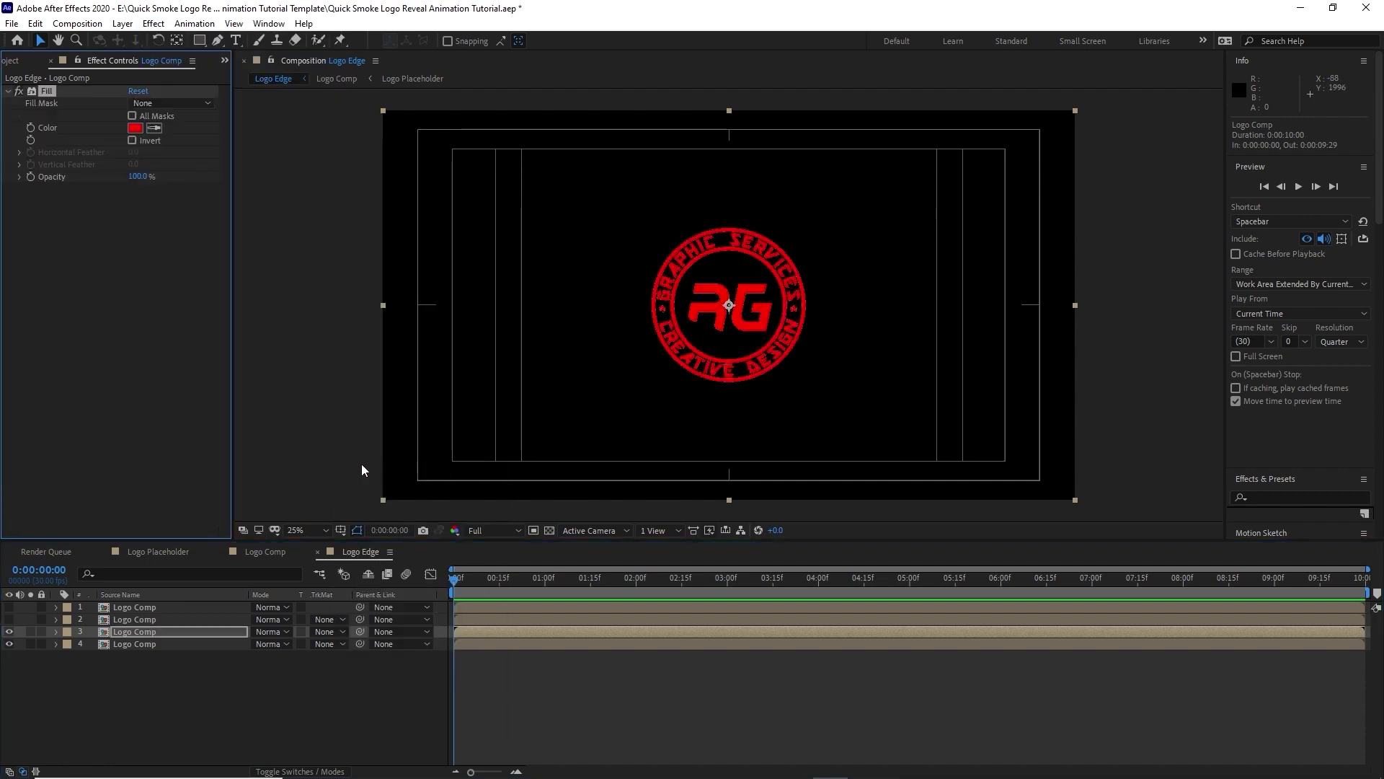
{"action": "left_click", "coordinate": [137, 127]}
{"action": "left_click_drag", "start_coordinate": [141, 272], "coordinate": [131, 292]}
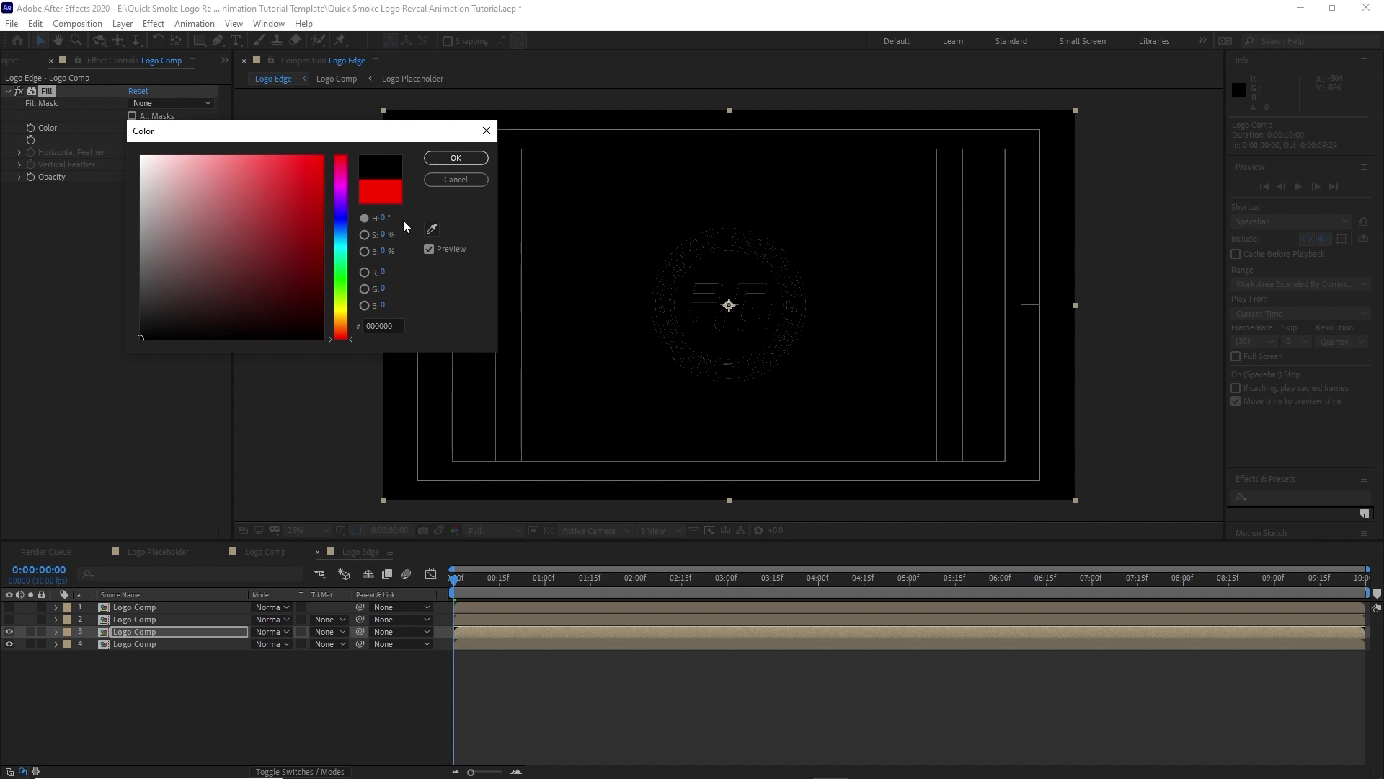
{"action": "left_click", "coordinate": [456, 158]}
Step: Make layer 2 visible and apply a white (FFFFFF) Fill effect to it
{"action": "left_click", "coordinate": [9, 618]}
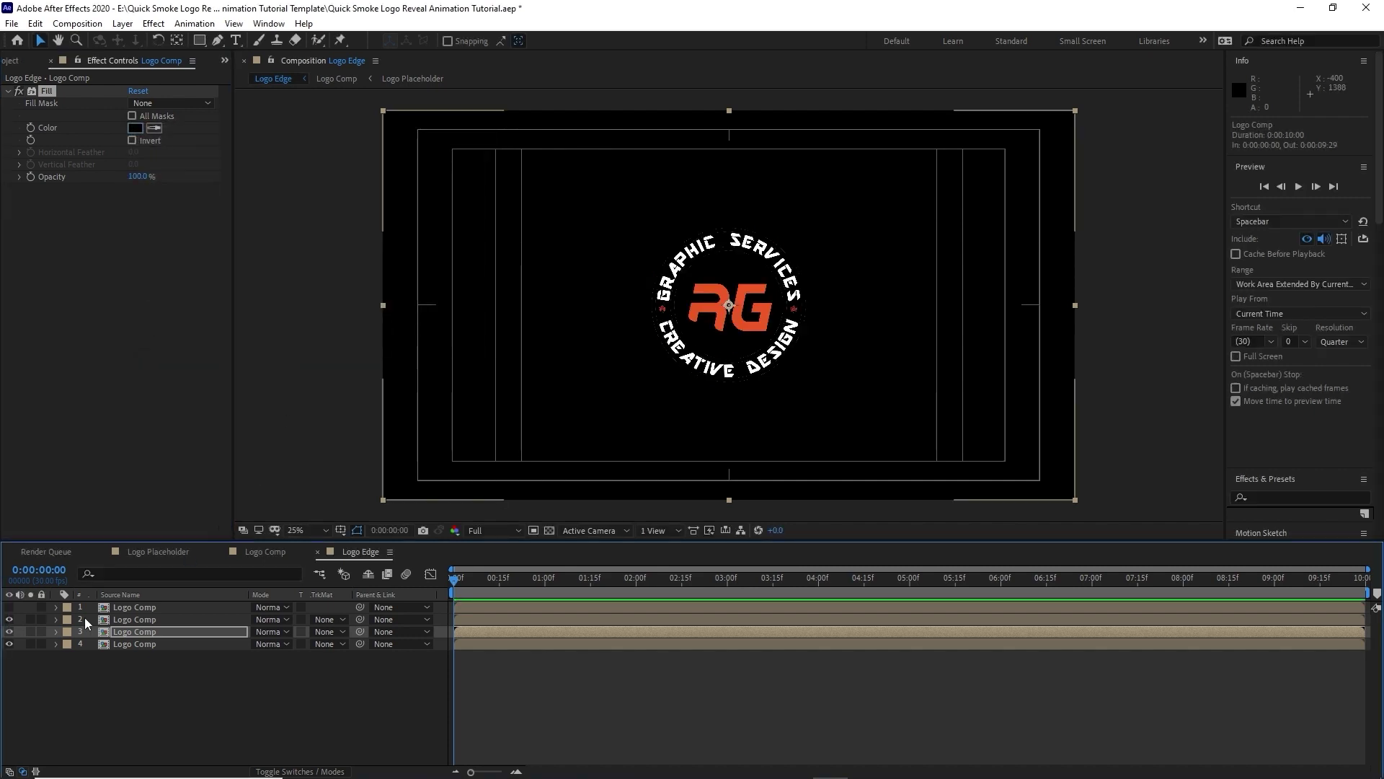
{"action": "left_click", "coordinate": [130, 618]}
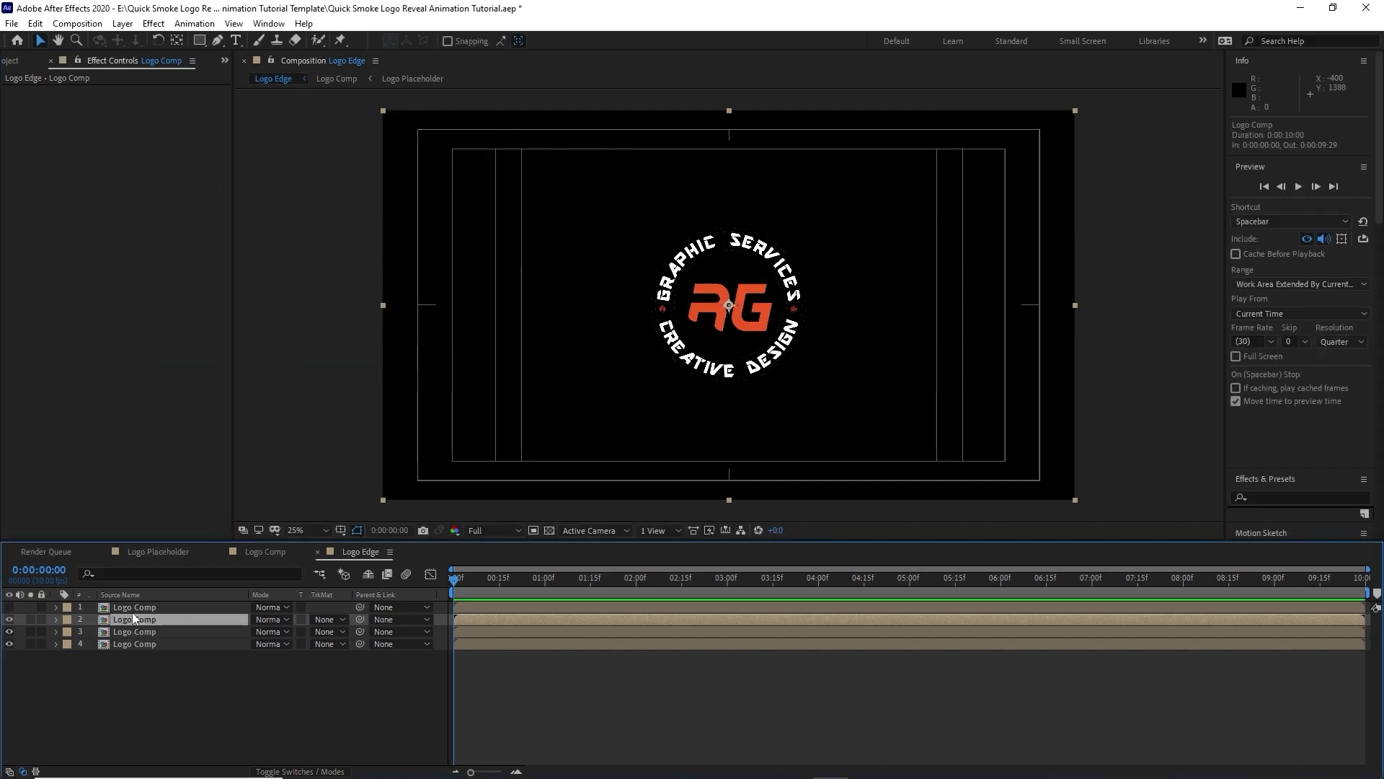
{"action": "left_click", "coordinate": [154, 23]}
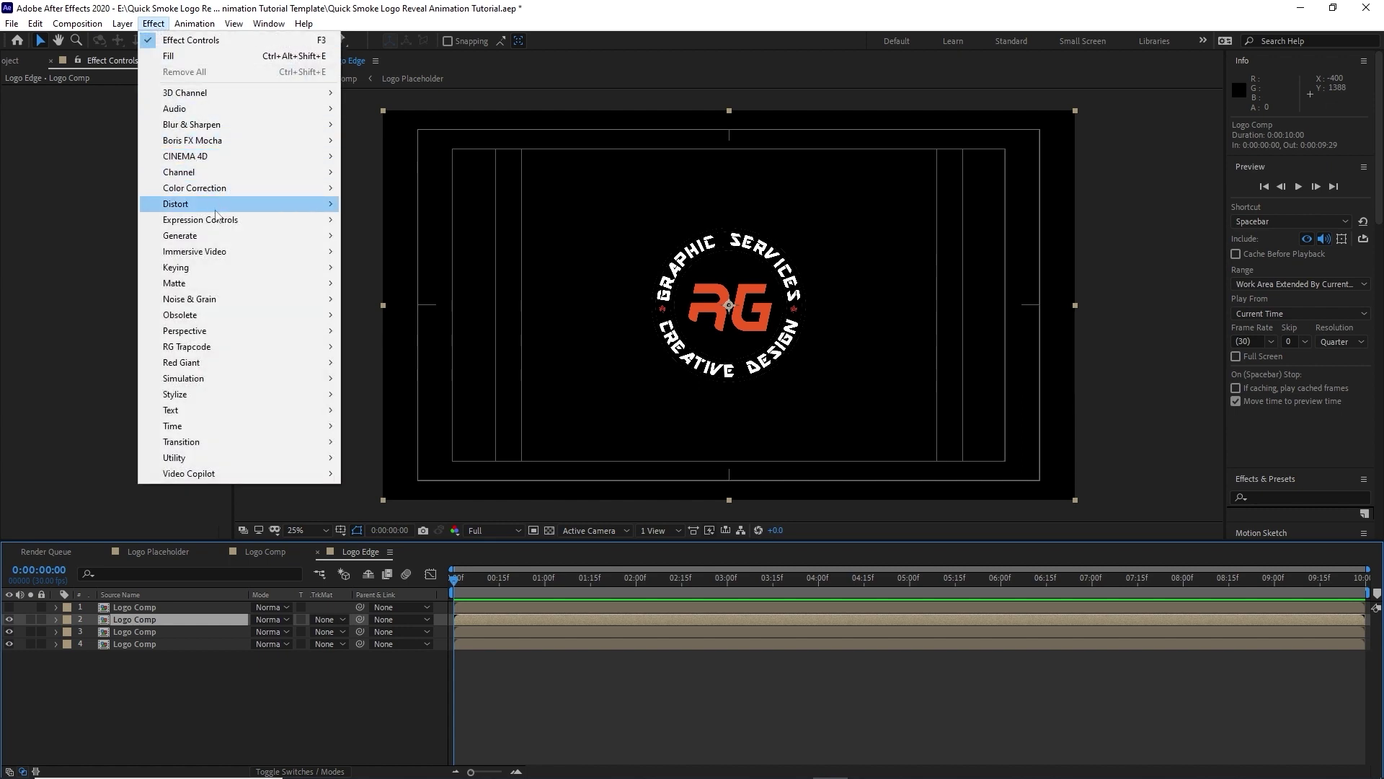
{"action": "mouse_move", "coordinate": [226, 236]}
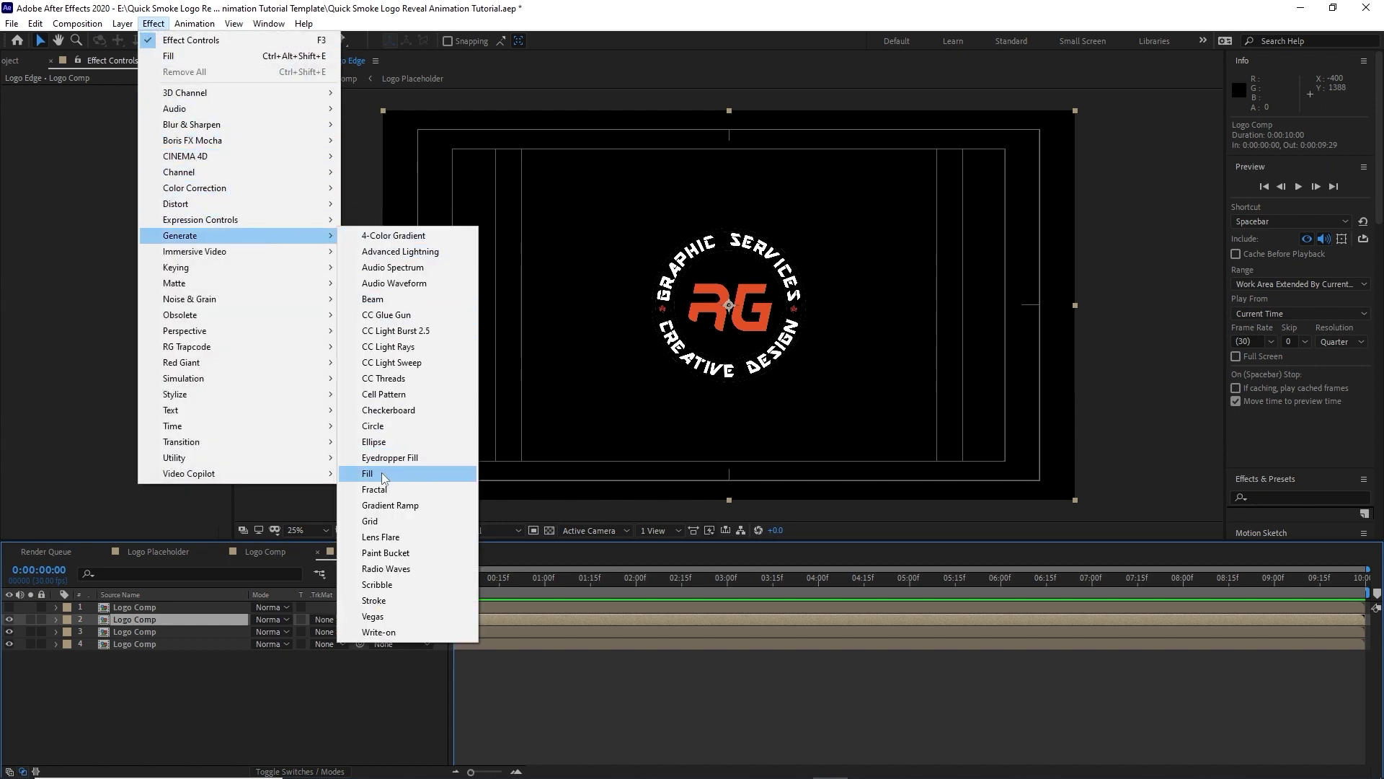
{"action": "left_click", "coordinate": [382, 474]}
{"action": "left_click", "coordinate": [135, 128]}
{"action": "left_click", "coordinate": [148, 176]}
{"action": "left_click_drag", "start_coordinate": [155, 191], "coordinate": [140, 155]}
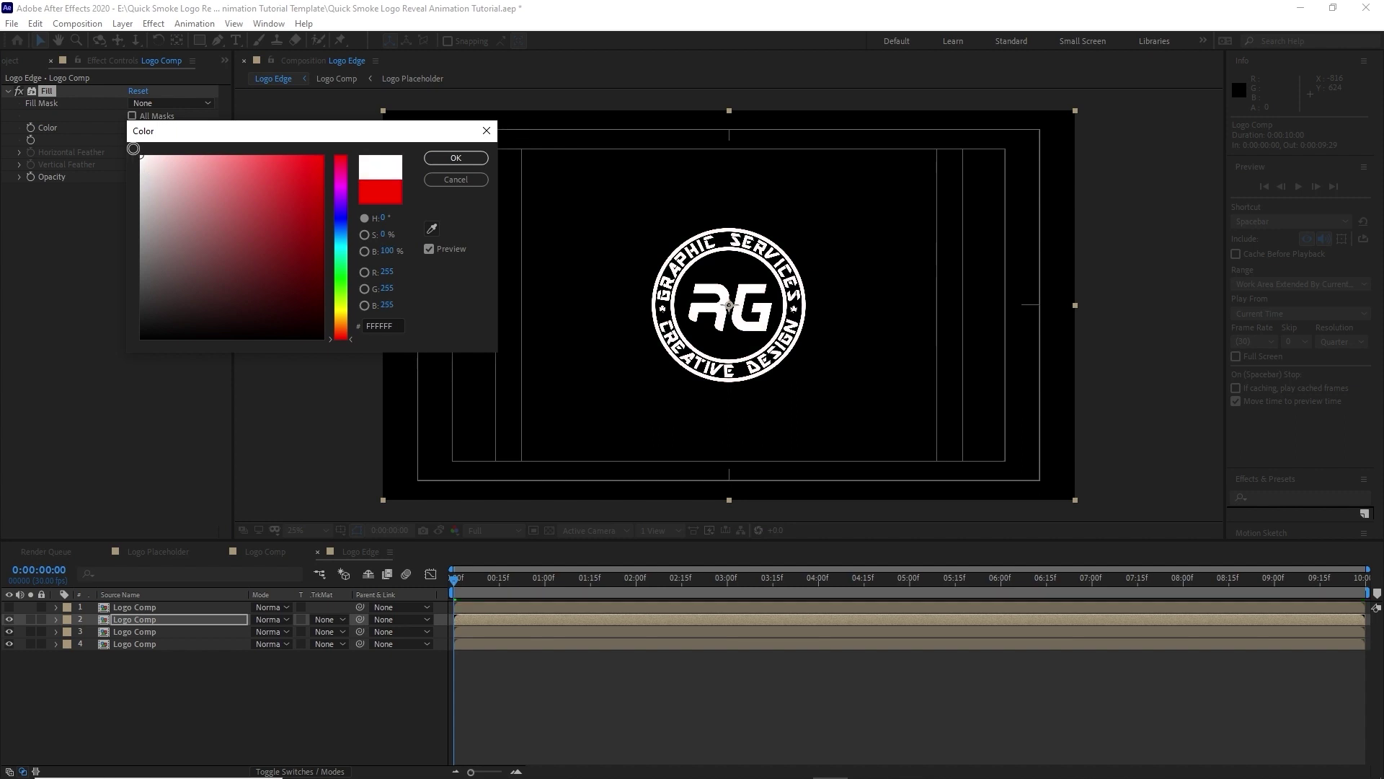
{"action": "left_click", "coordinate": [445, 166]}
Step: Add a Simple Choker effect to layer 2 with Choke Matte set to 3.11
{"action": "left_click", "coordinate": [154, 23]}
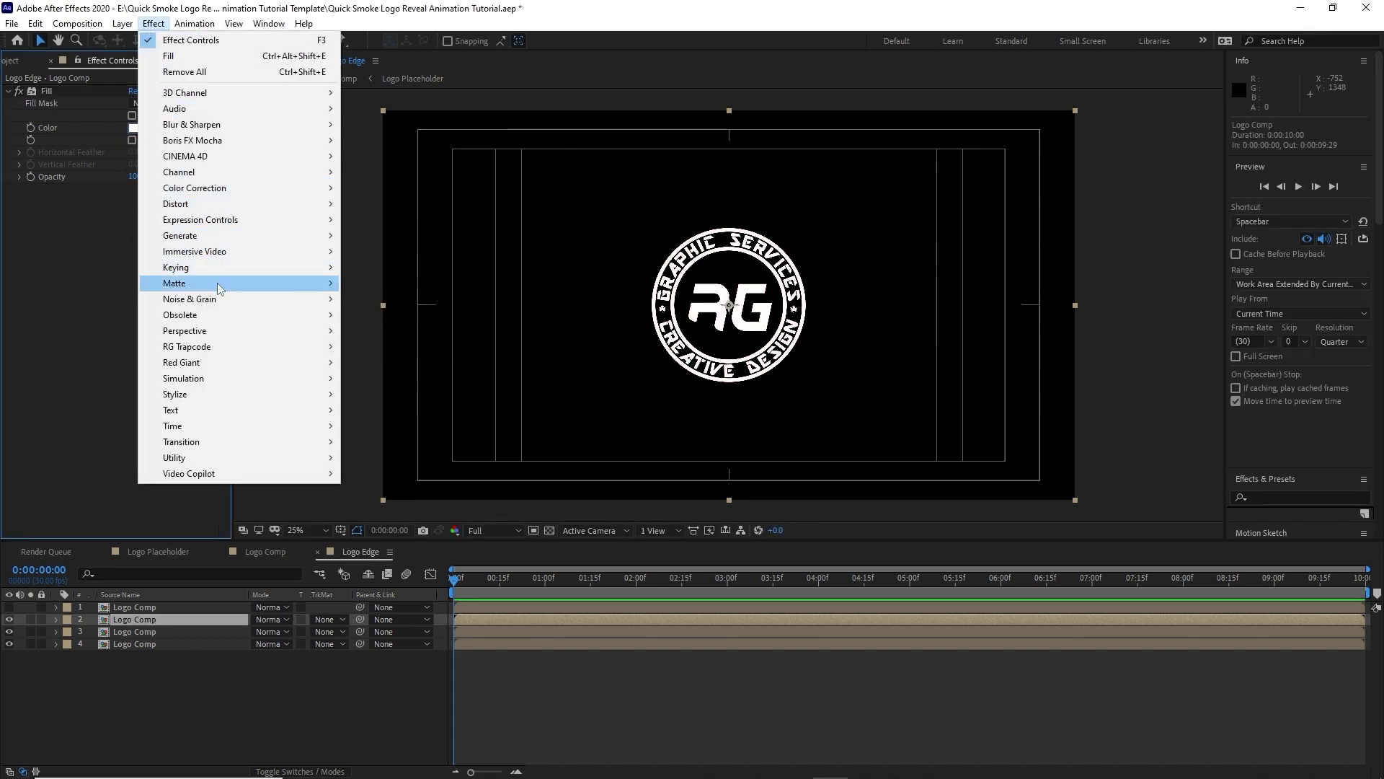
{"action": "mouse_move", "coordinate": [220, 287]}
{"action": "left_click", "coordinate": [365, 346]}
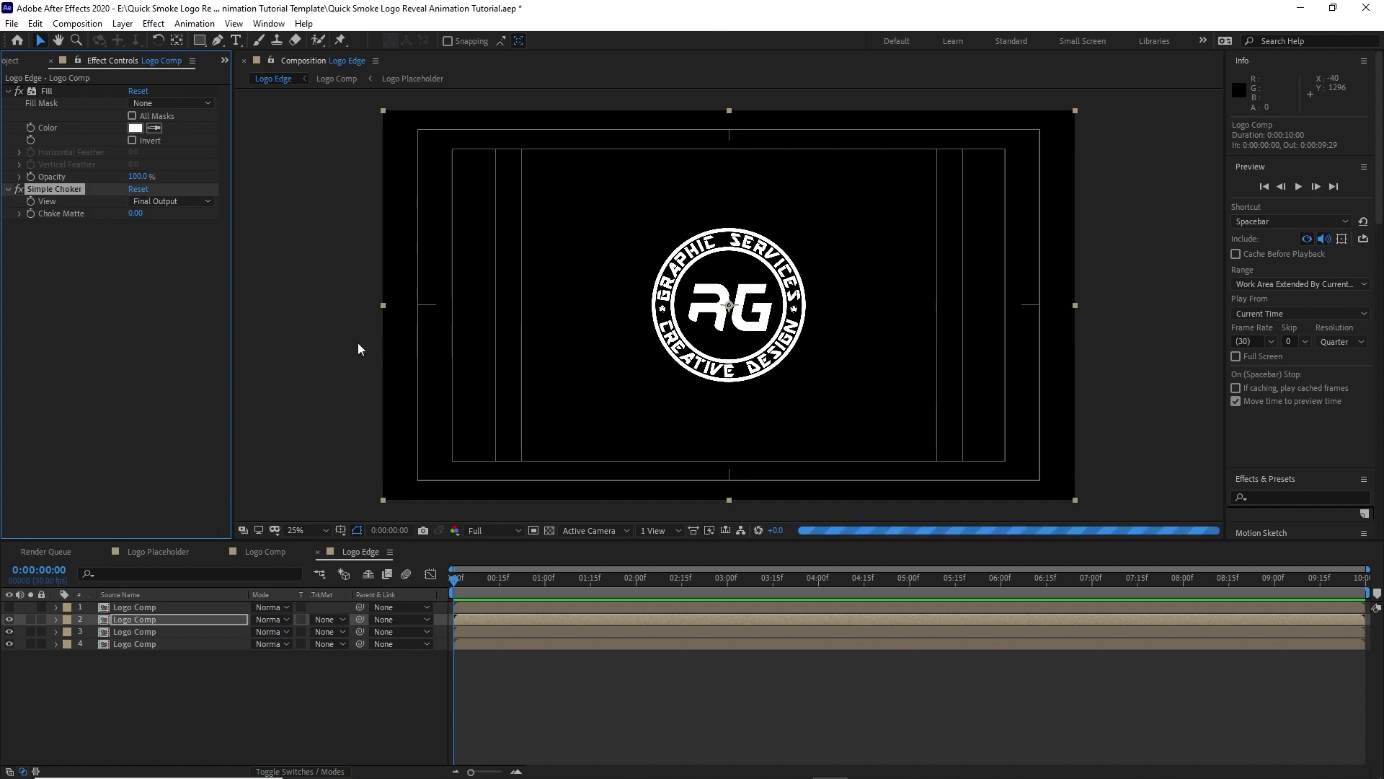
{"action": "left_click", "coordinate": [134, 214]}
{"action": "type", "text": "3.1"}
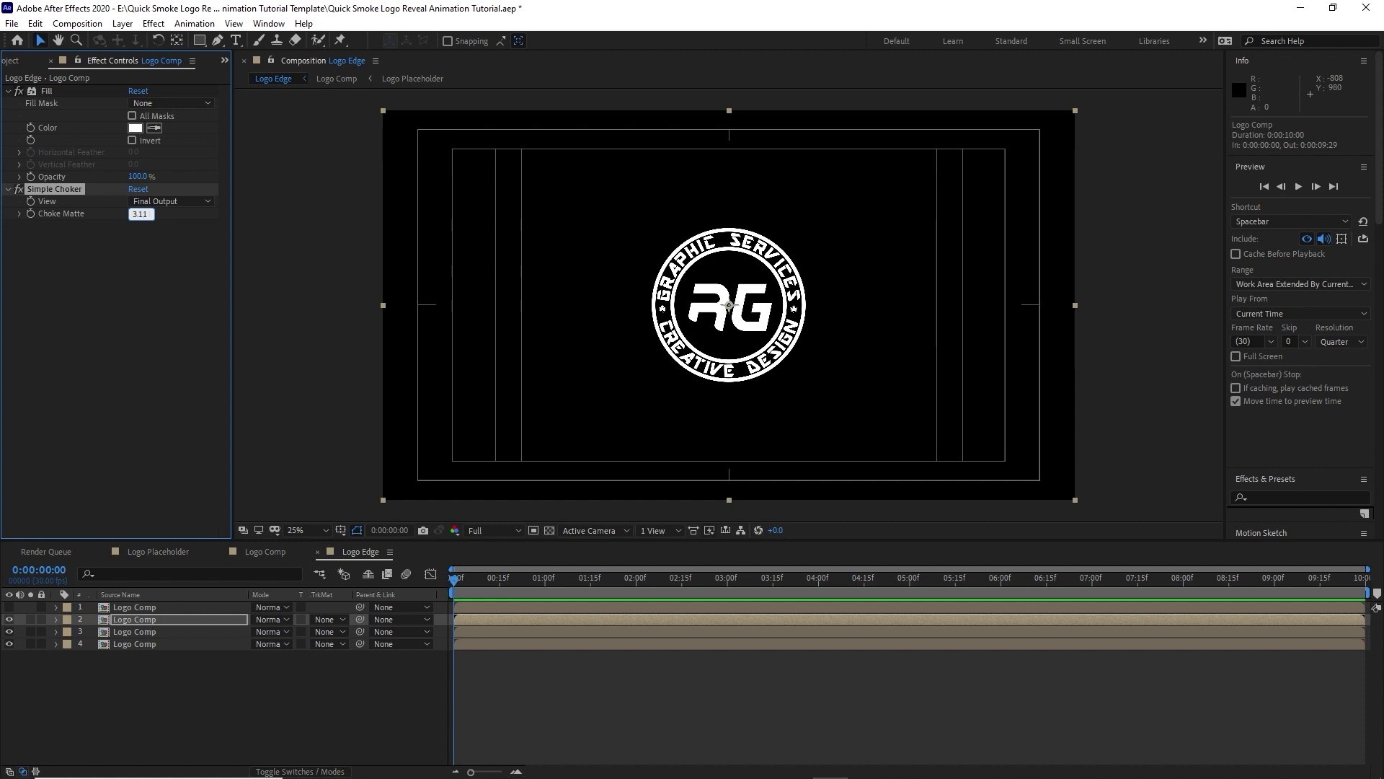
{"action": "type", "text": "1"}
{"action": "key", "text": "Return"}
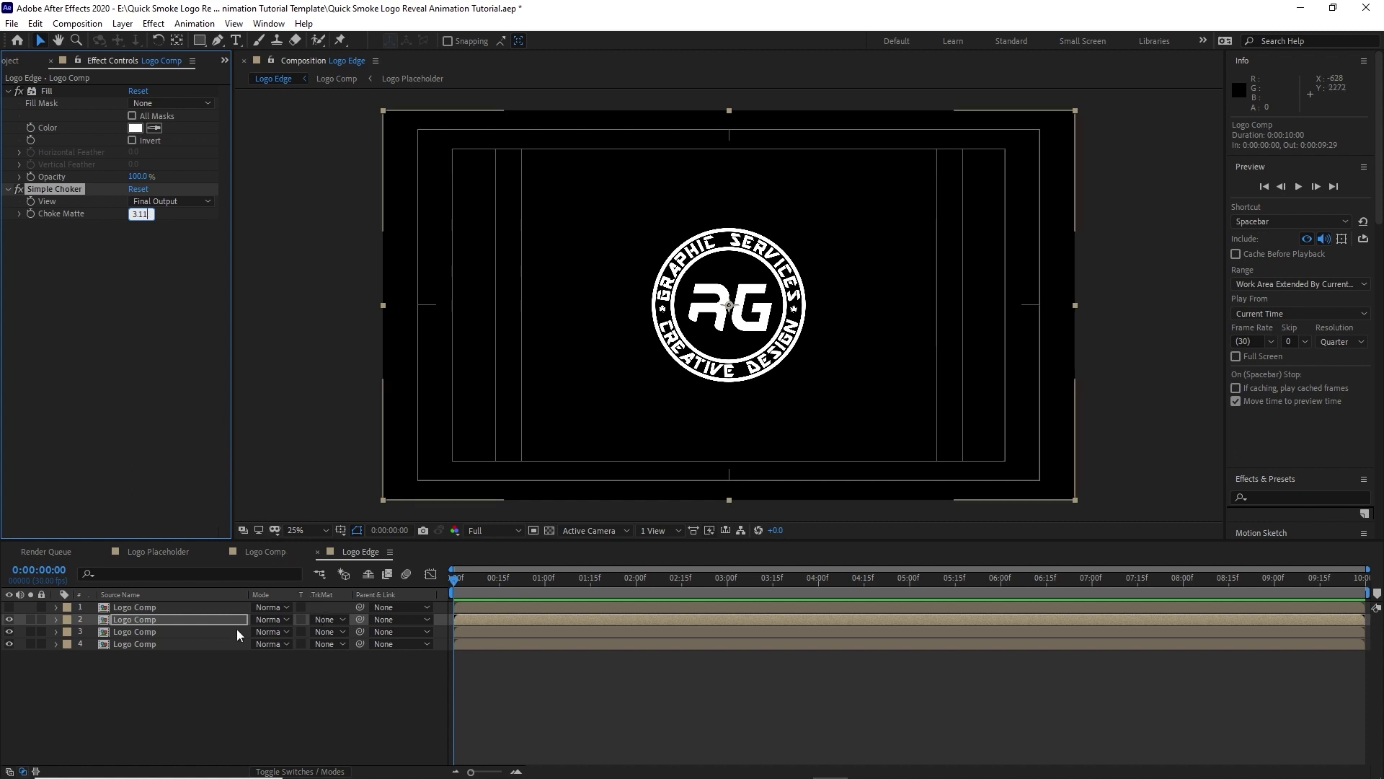
Step: Set layer 3's track matte to Alpha Inverted Matte using layer 2, and show the transparency grid
{"action": "left_click", "coordinate": [340, 631]}
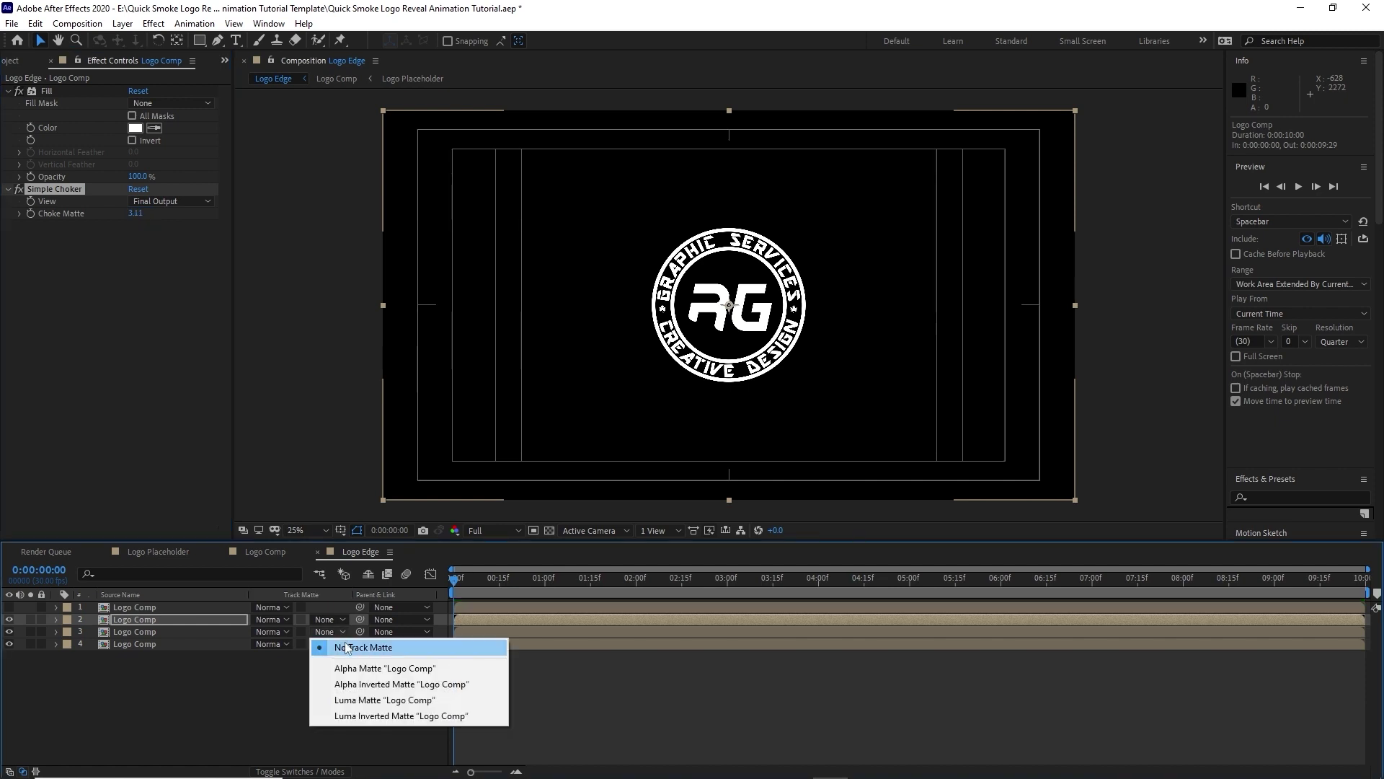
{"action": "left_click", "coordinate": [353, 685]}
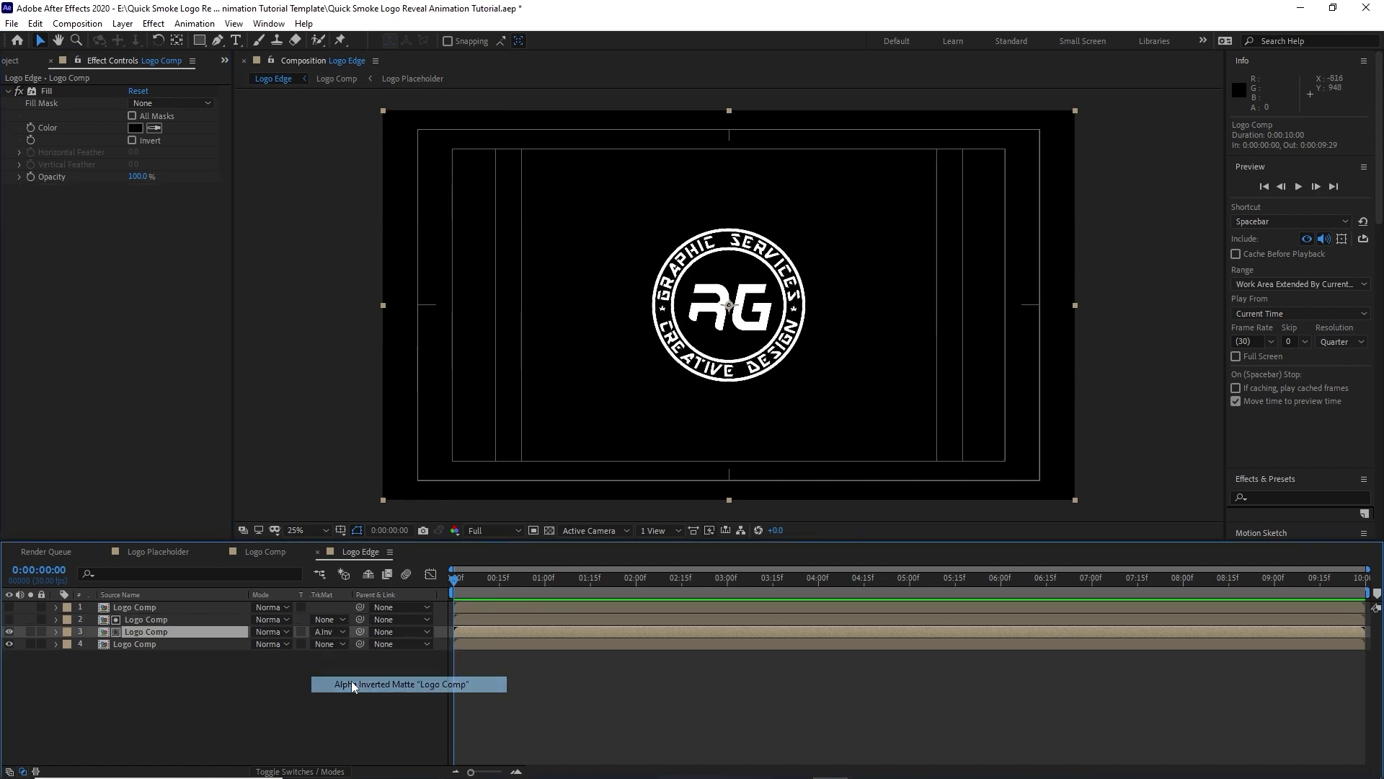
{"action": "left_click", "coordinate": [548, 530]}
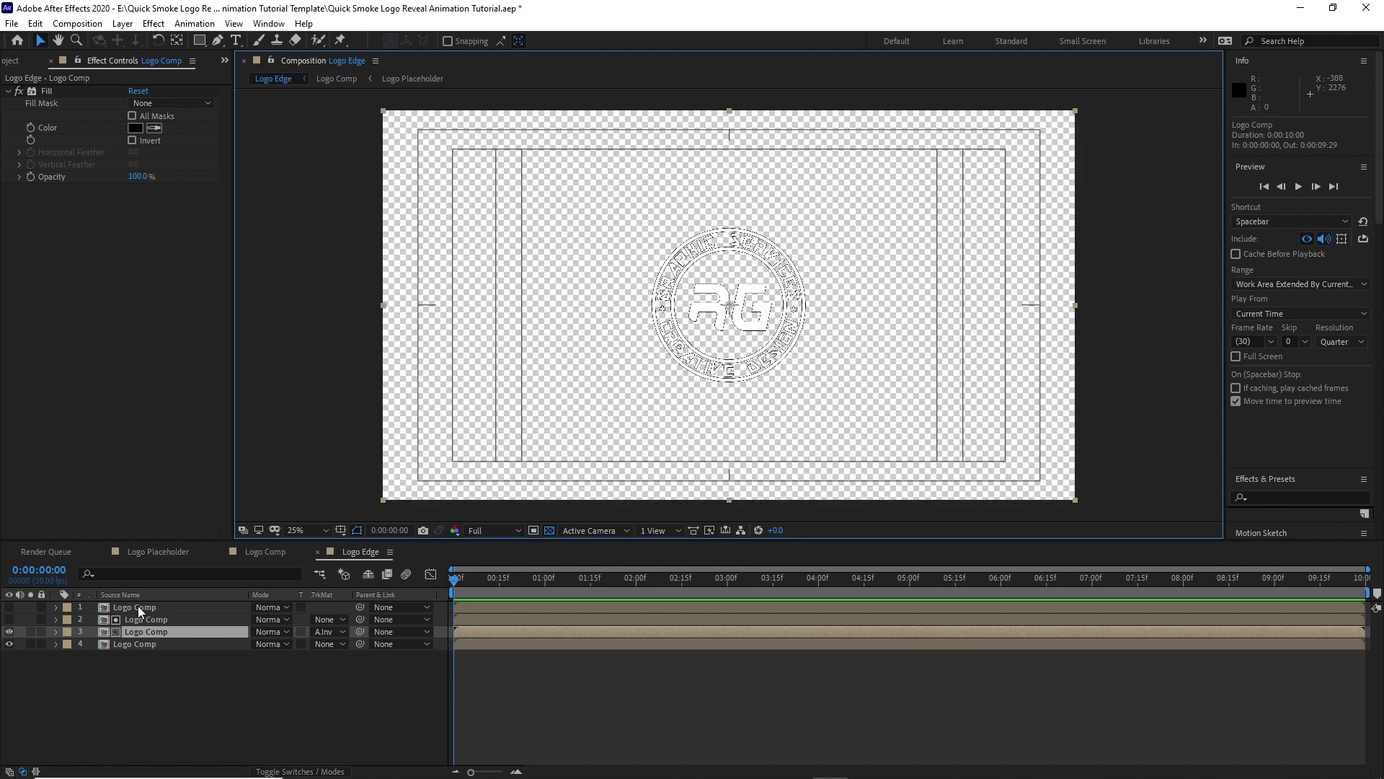
Step: Make layer 1 visible and apply the Find Edges effect to it
{"action": "left_click", "coordinate": [137, 607]}
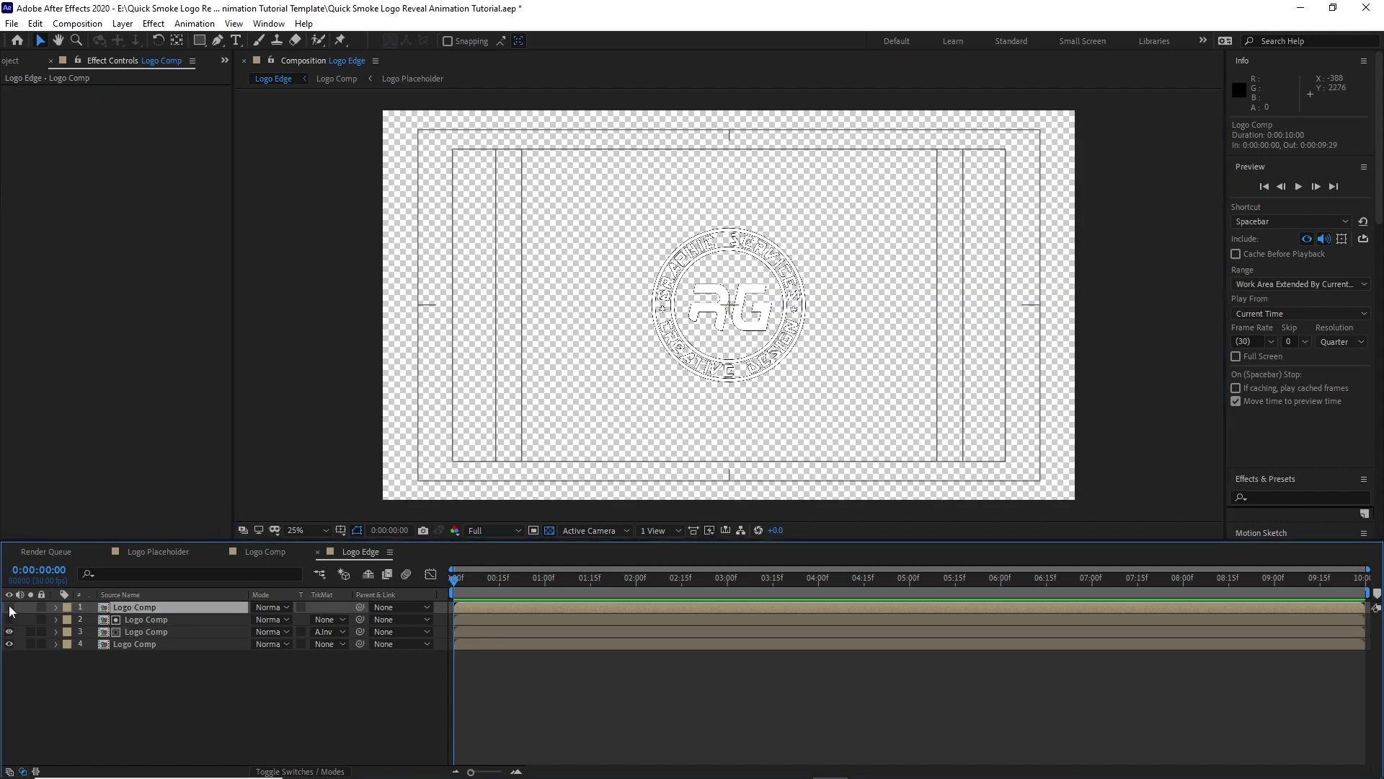
{"action": "left_click", "coordinate": [10, 607]}
{"action": "left_click", "coordinate": [162, 54]}
{"action": "left_click", "coordinate": [154, 23]}
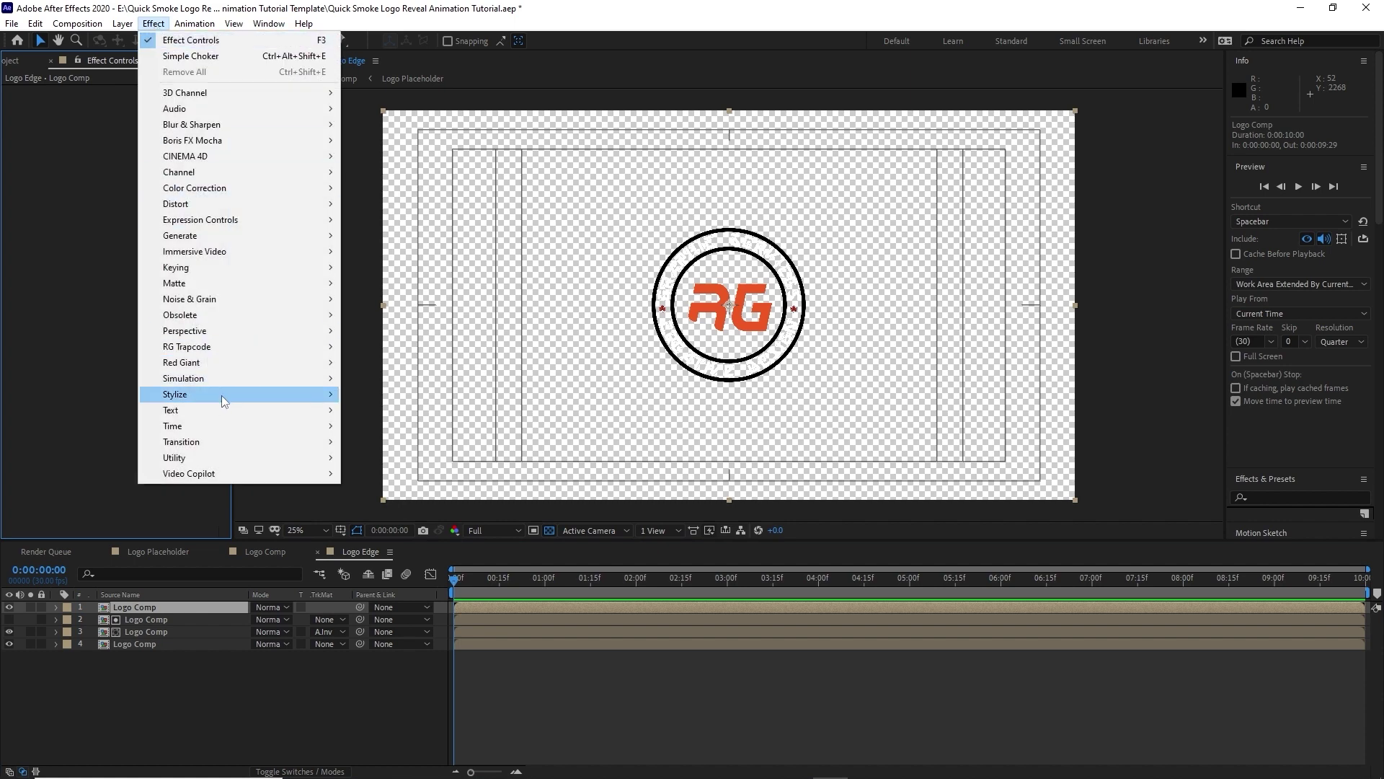
{"action": "mouse_move", "coordinate": [222, 395]}
{"action": "left_click", "coordinate": [402, 258]}
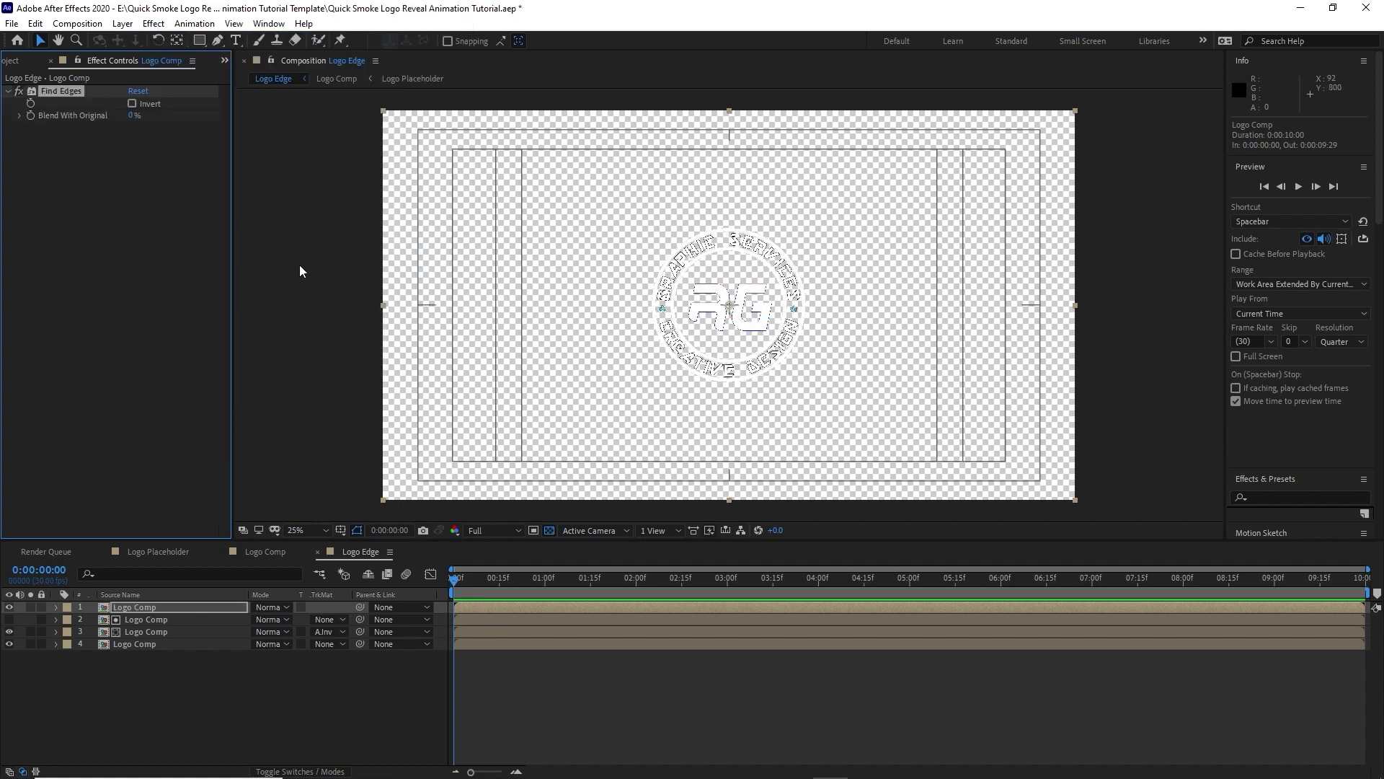
Step: Add a Tint effect to layer 1
{"action": "left_click", "coordinate": [153, 24]}
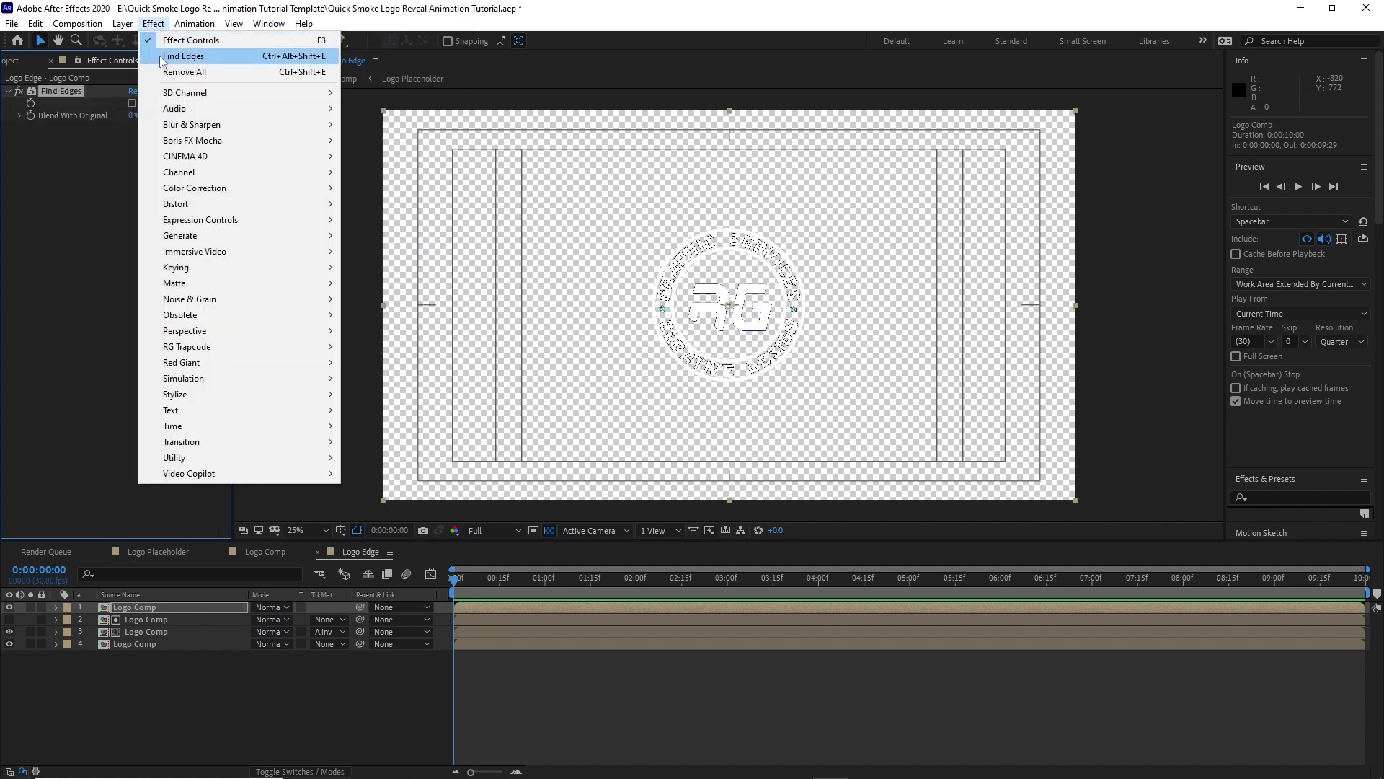
{"action": "mouse_move", "coordinate": [198, 193]}
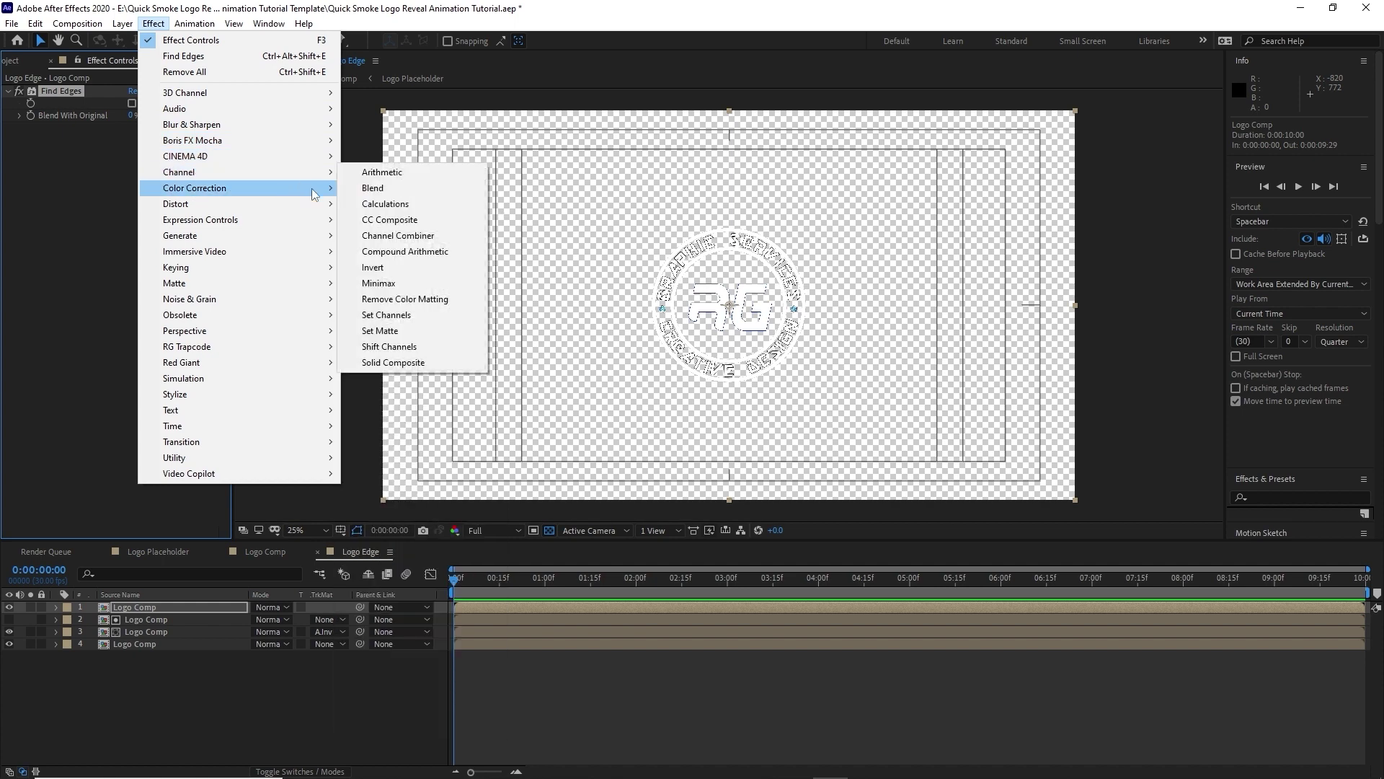
{"action": "left_click", "coordinate": [369, 679]}
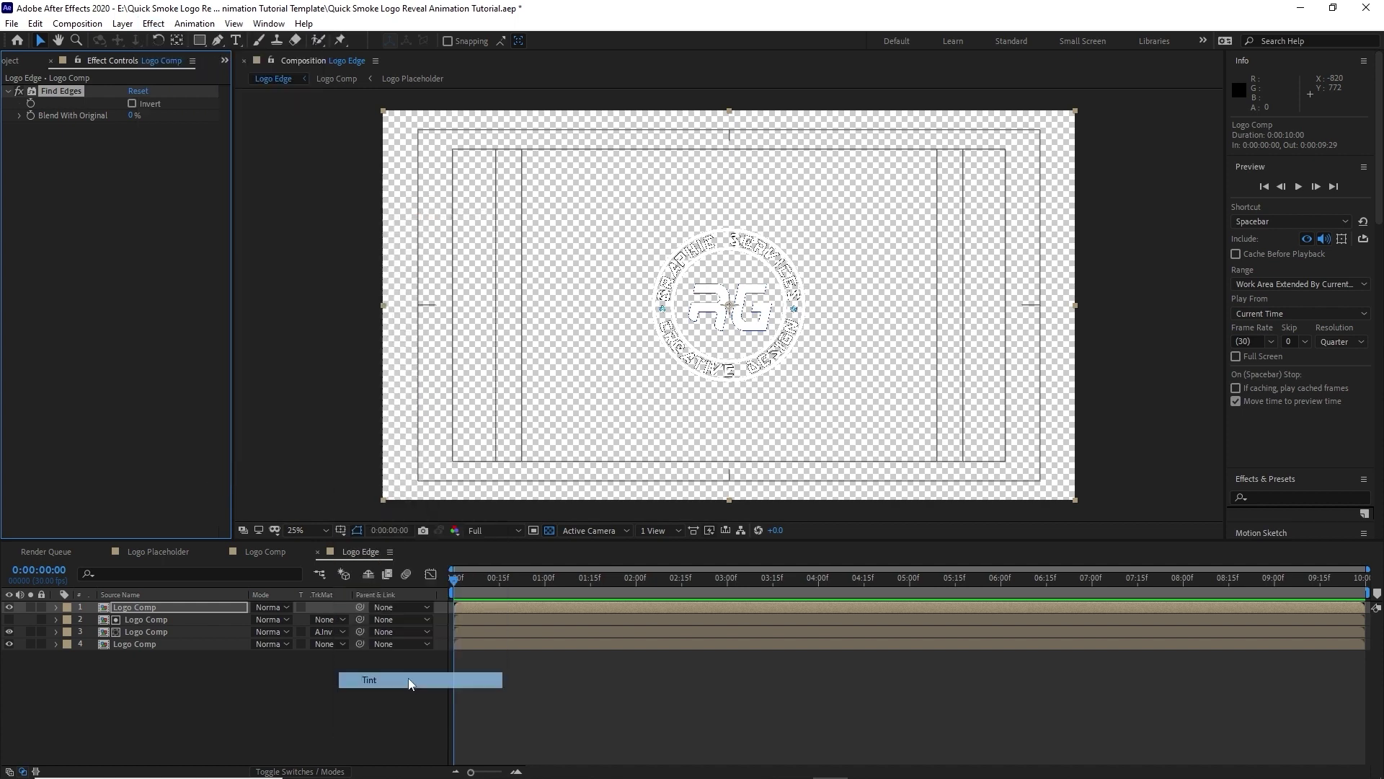
Step: Add a Simple Choker effect to layer 1 with Choke Matte set to 5.10
{"action": "left_click", "coordinate": [153, 23]}
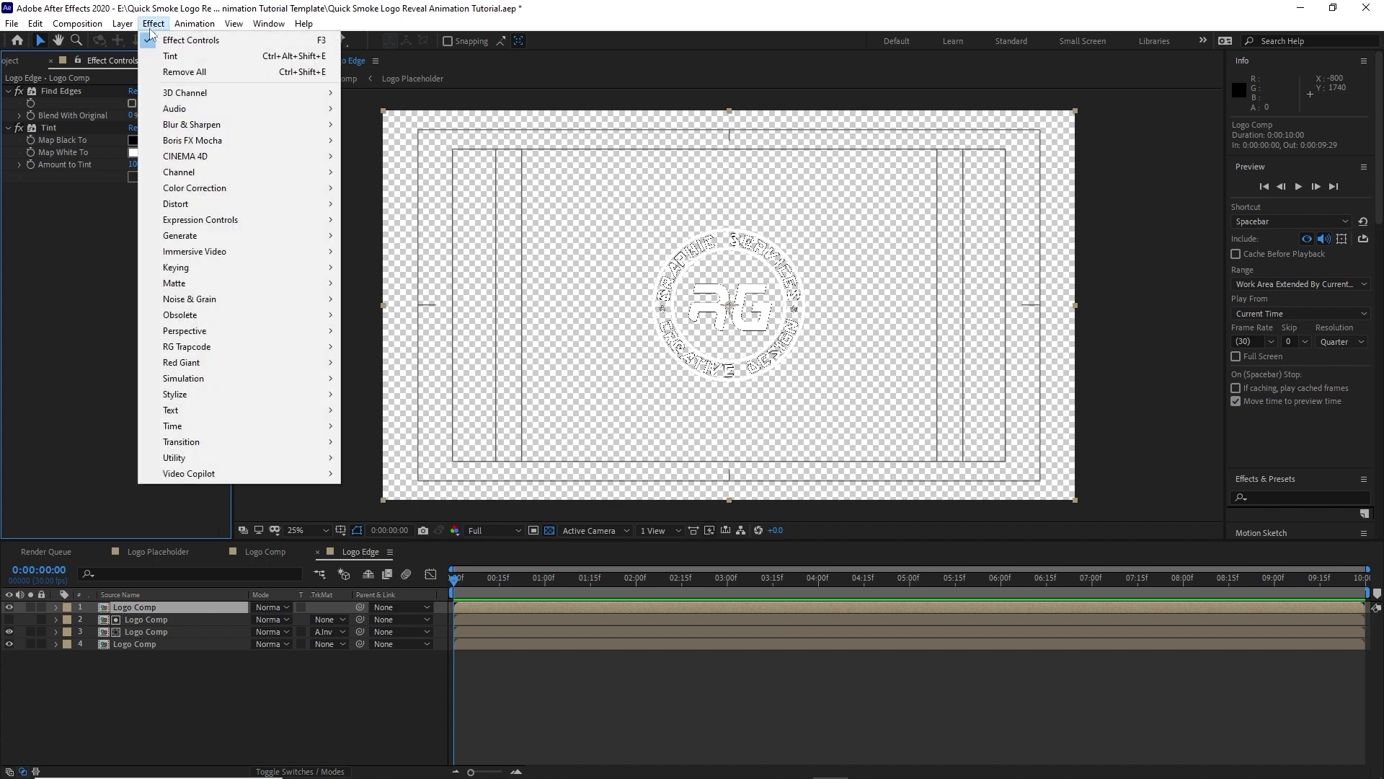
{"action": "mouse_move", "coordinate": [306, 289]}
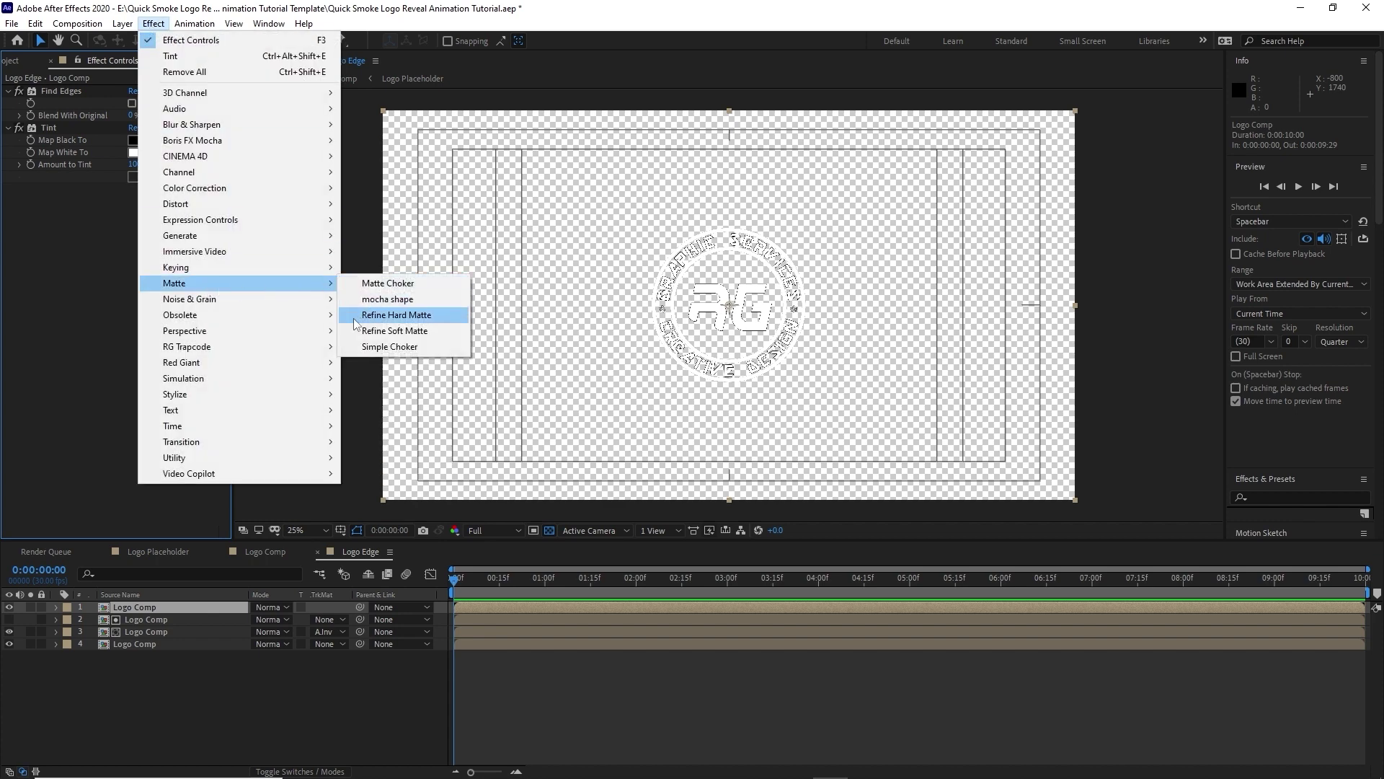
{"action": "left_click", "coordinate": [360, 347]}
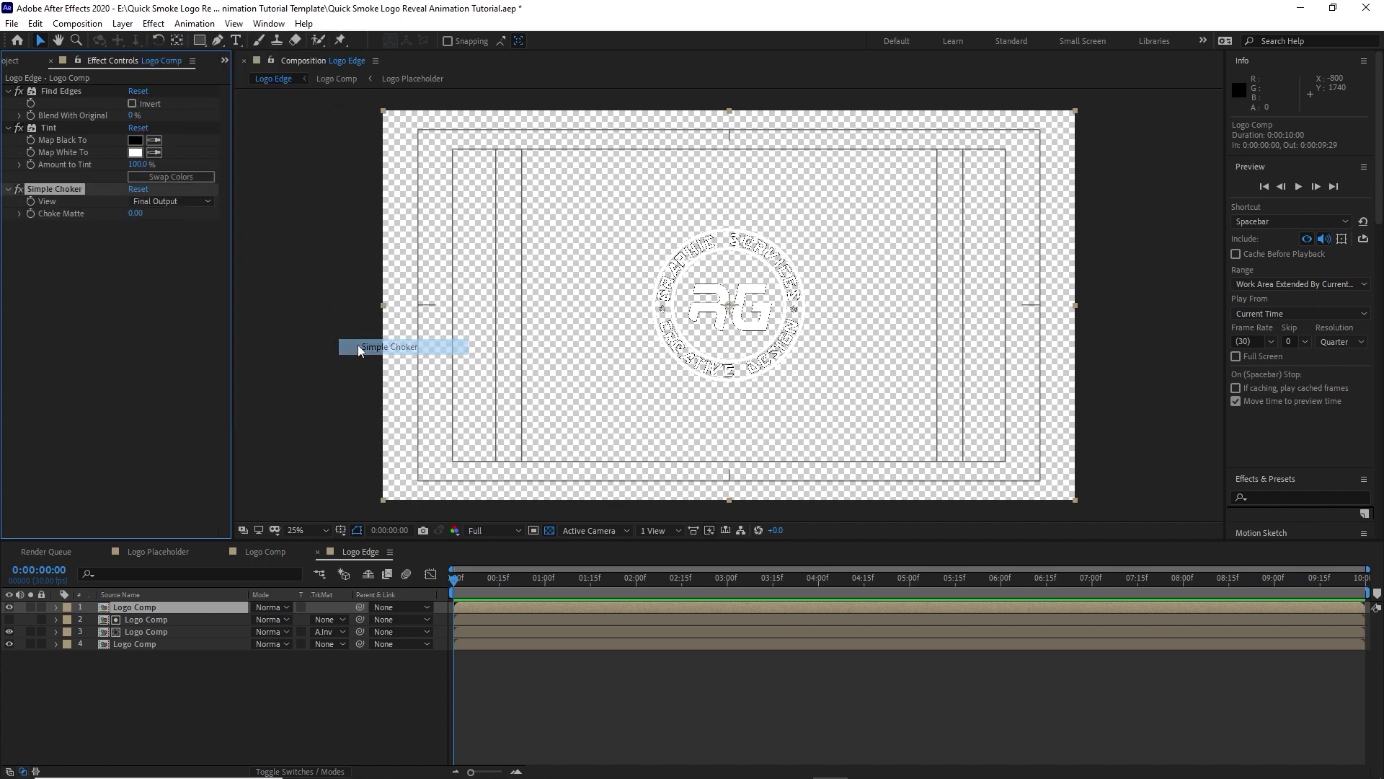
{"action": "left_click", "coordinate": [135, 213]}
{"action": "type", "text": "5.10"}
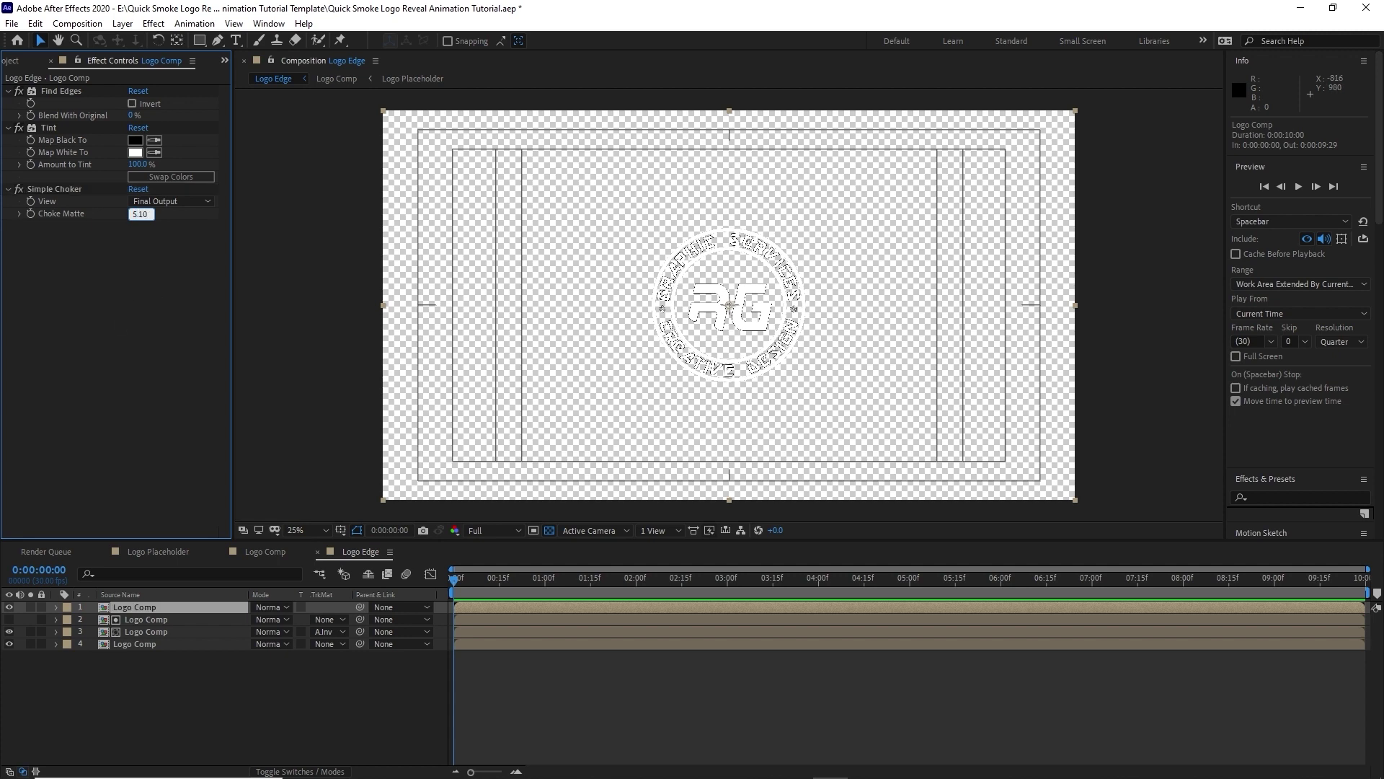
{"action": "left_click", "coordinate": [107, 186]}
Step: Create a new 3840 x 2160, 10-second composition named Logo Reveal
{"action": "left_click", "coordinate": [77, 23]}
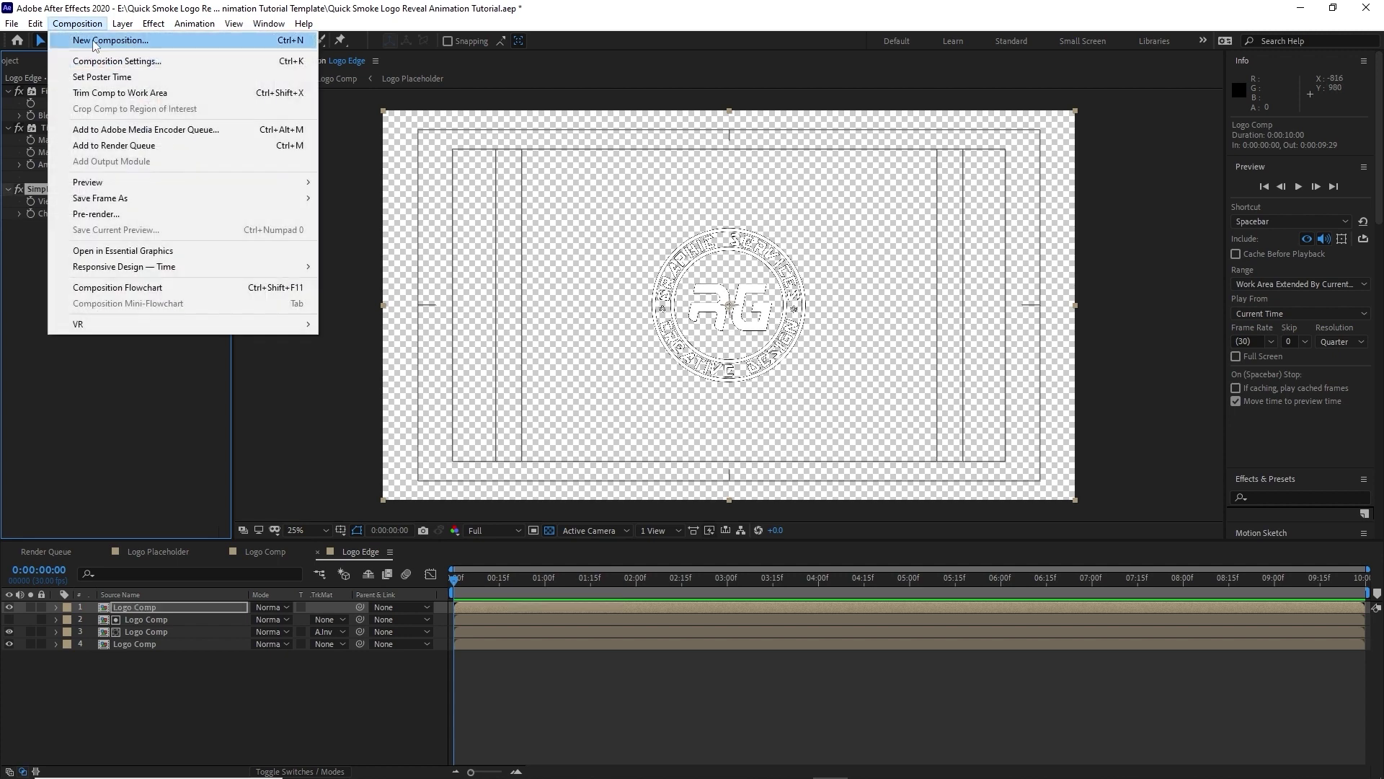
{"action": "left_click", "coordinate": [93, 40]}
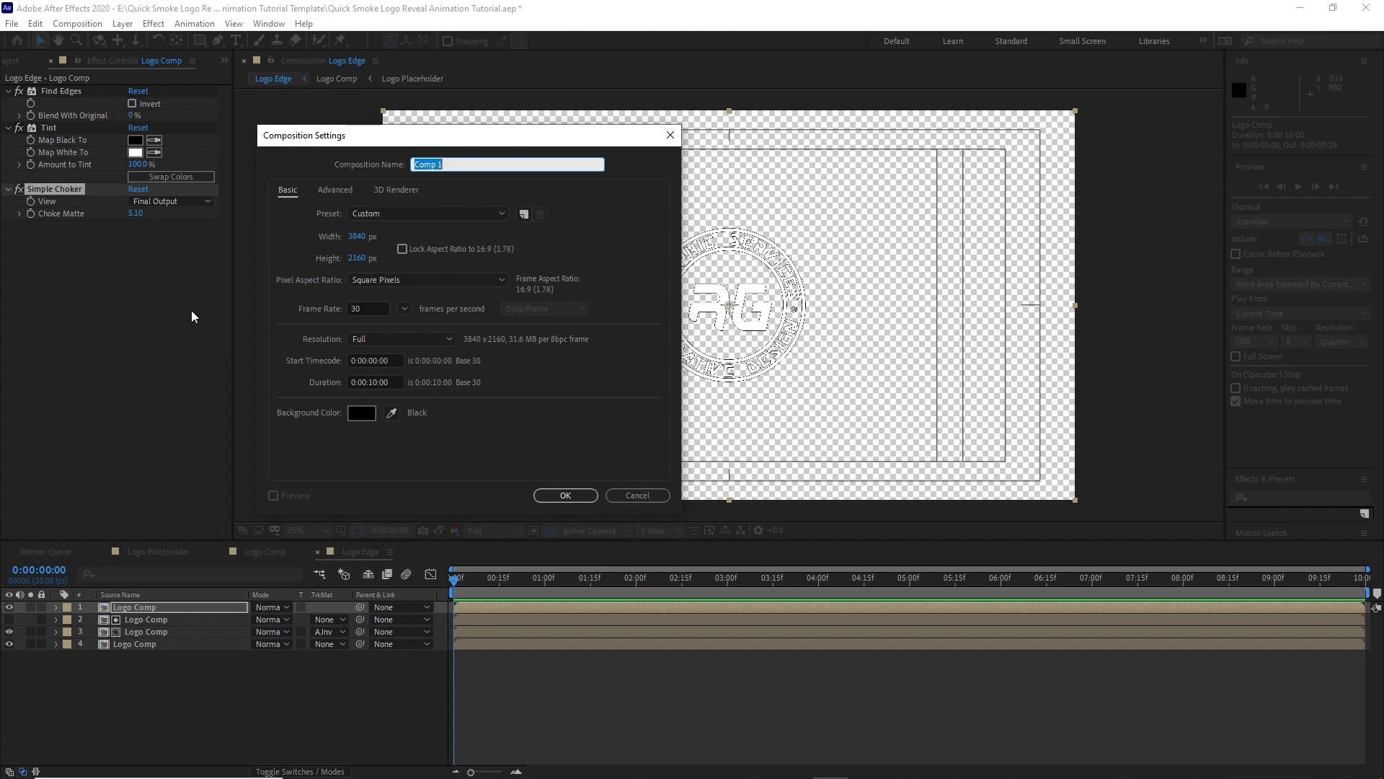
{"action": "type", "text": "Logo Reveal"}
{"action": "left_click", "coordinate": [563, 495]}
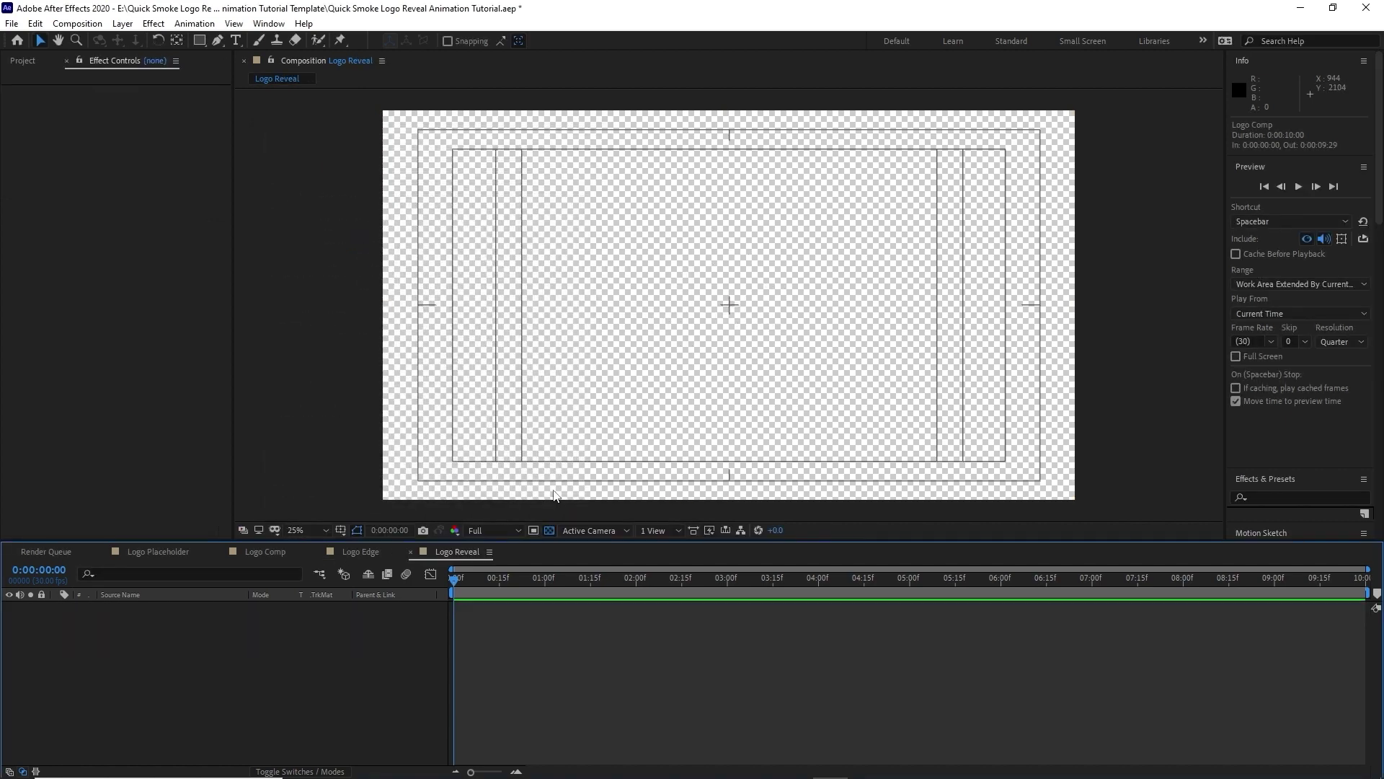
Step: Add Logo Comp to the Logo Reveal composition and turn off the transparency grid
{"action": "left_click", "coordinate": [23, 60]}
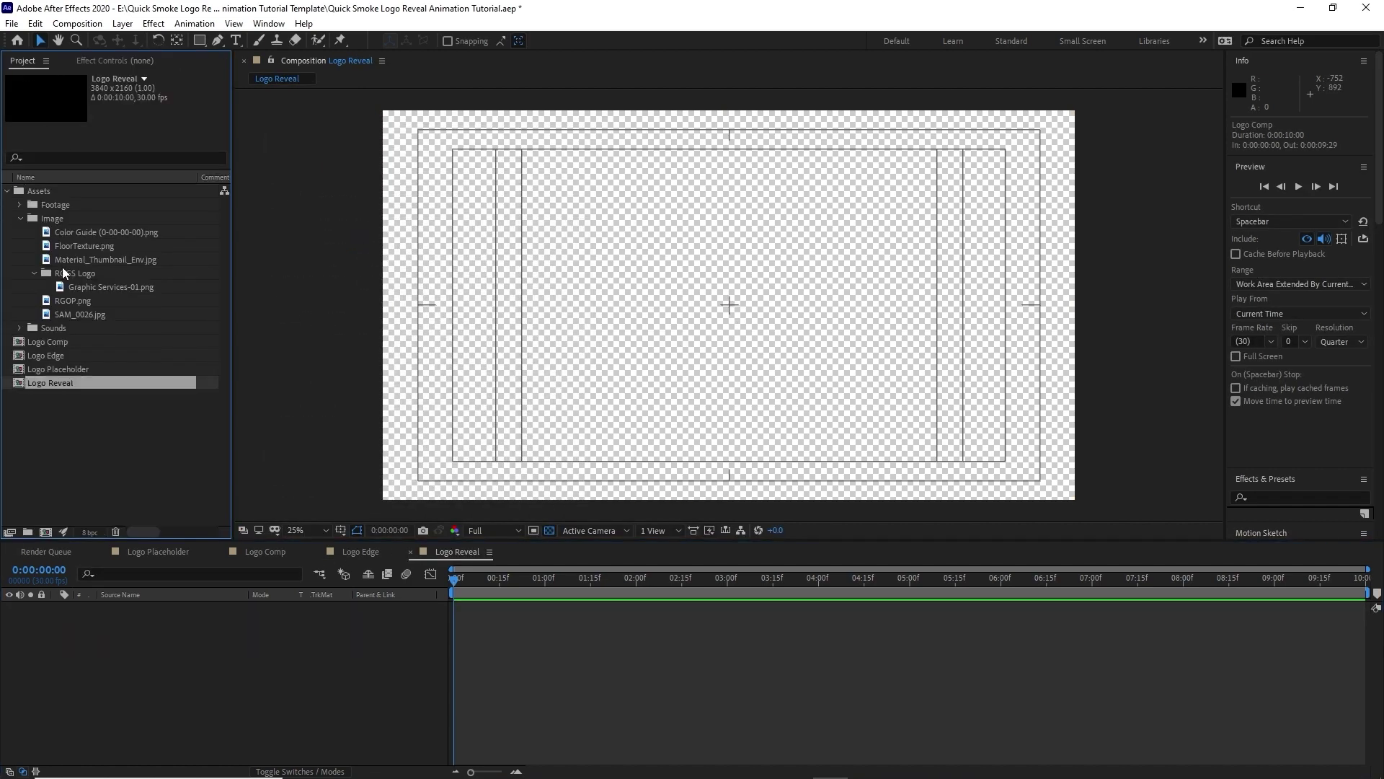
{"action": "left_click_drag", "start_coordinate": [58, 343], "coordinate": [163, 692]}
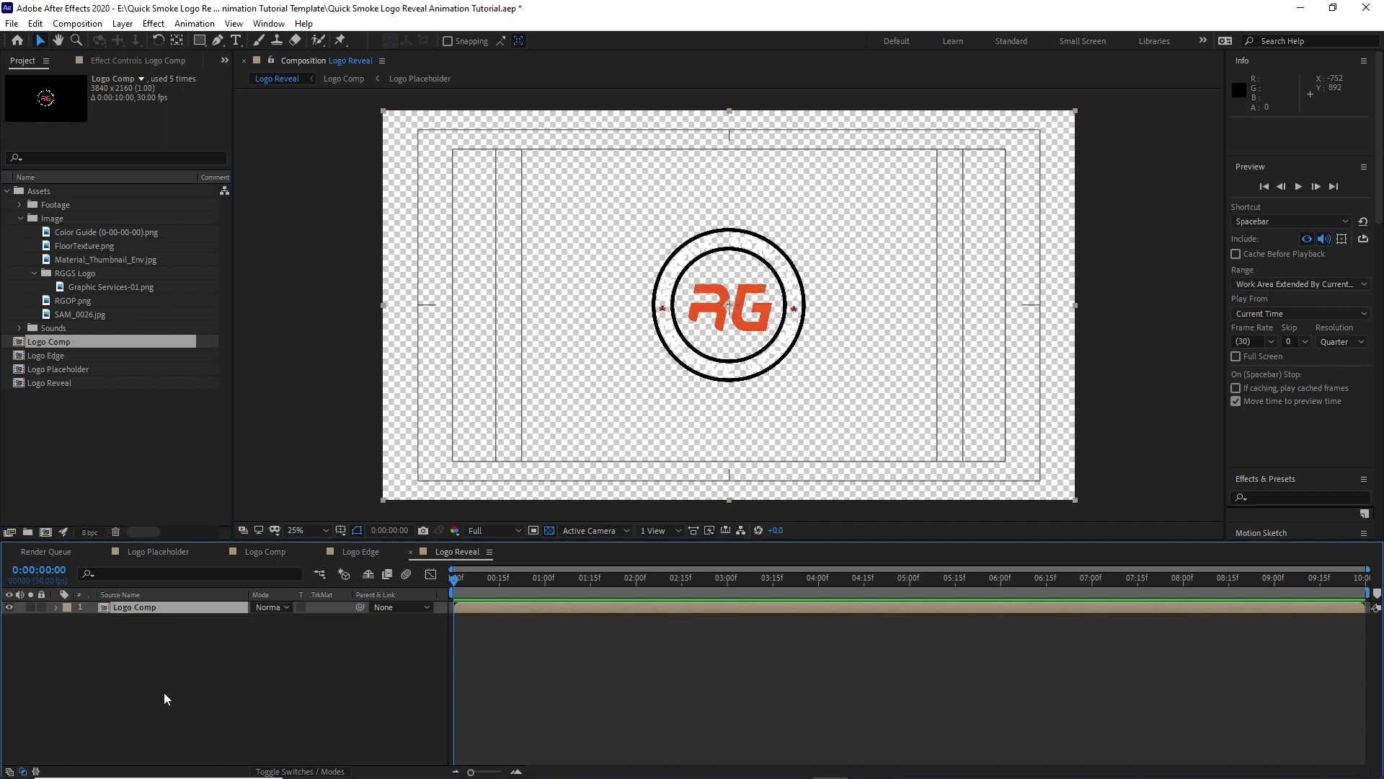
{"action": "left_click", "coordinate": [550, 530]}
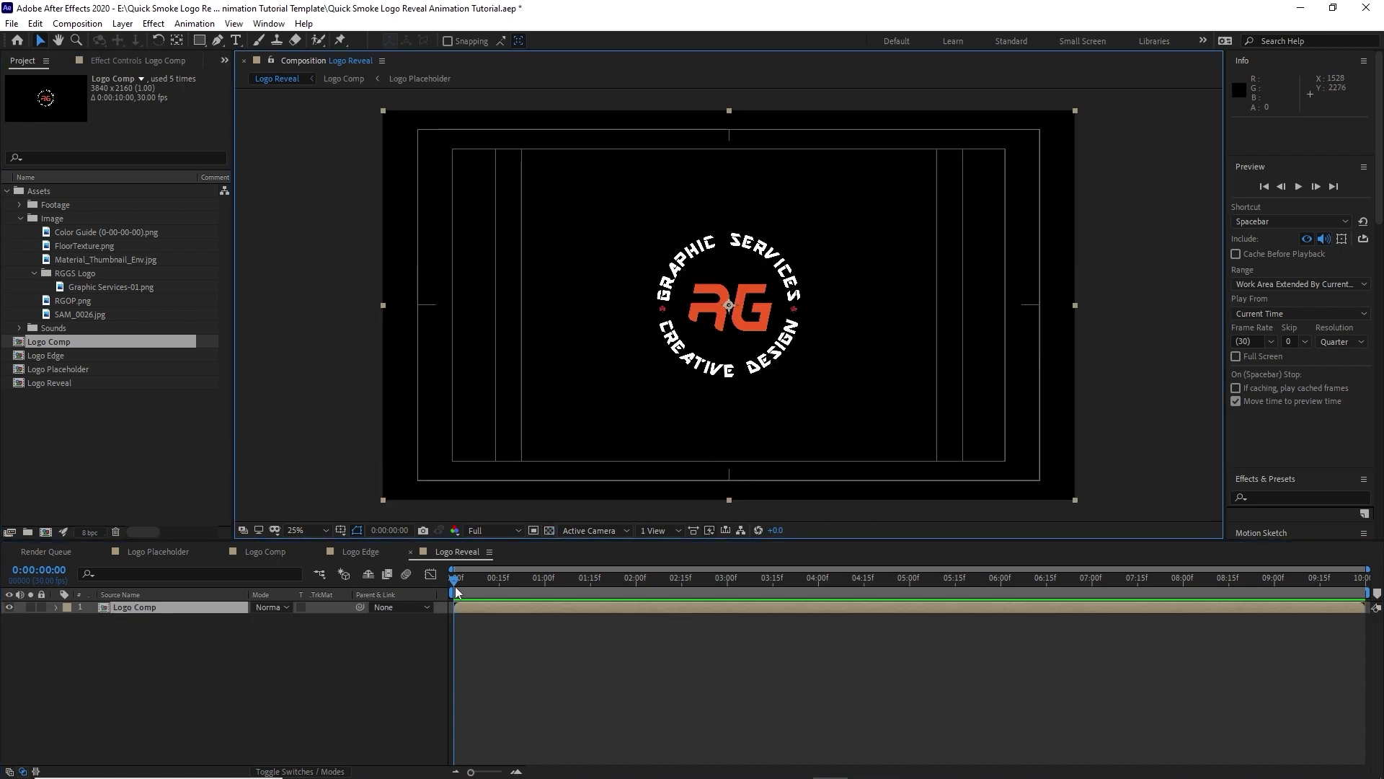
Step: Keyframe the Logo Comp layer's Opacity from 0% at 0:00:02:00 to 100% at 0:00:04:00
{"action": "left_click_drag", "start_coordinate": [458, 586], "coordinate": [638, 610]}
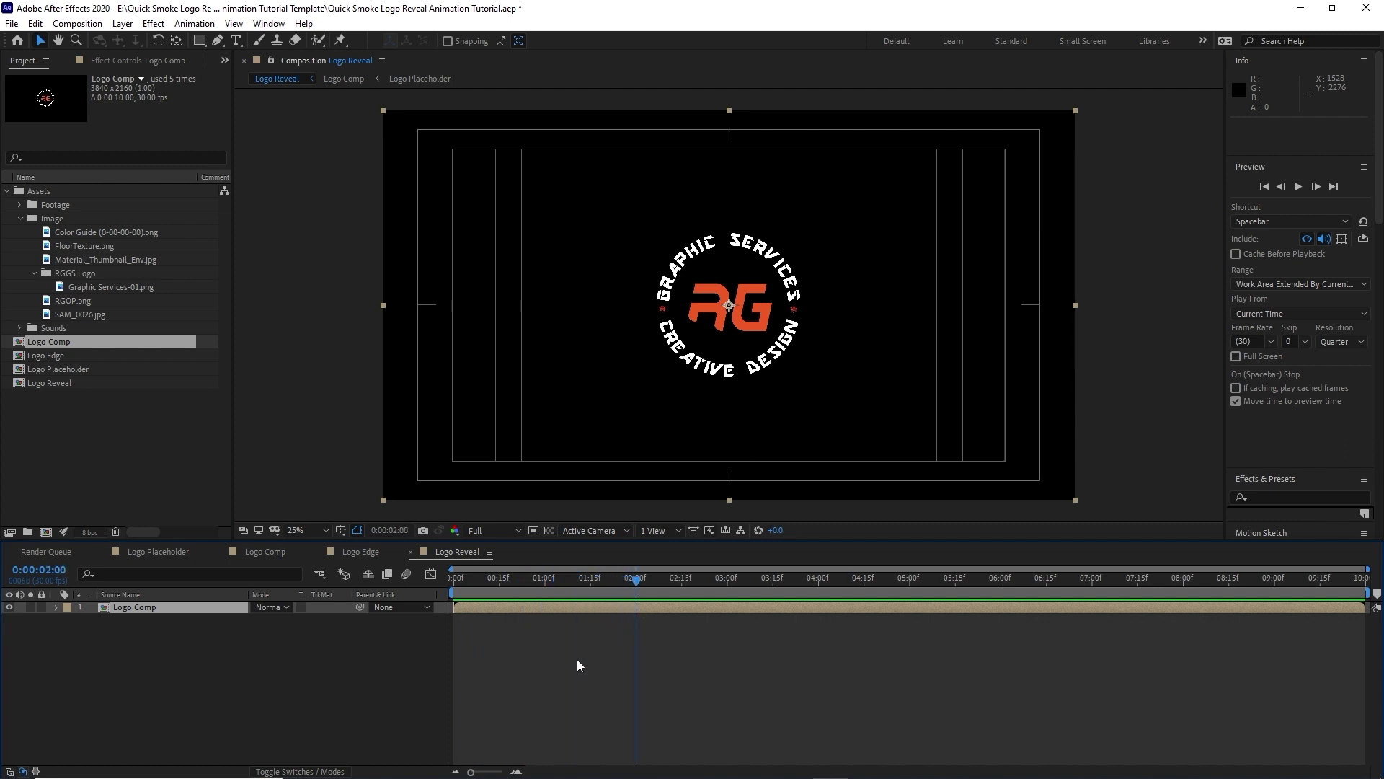
{"action": "key", "text": "t"}
{"action": "left_click", "coordinate": [92, 620]}
{"action": "left_click_drag", "start_coordinate": [258, 619], "coordinate": [217, 642]}
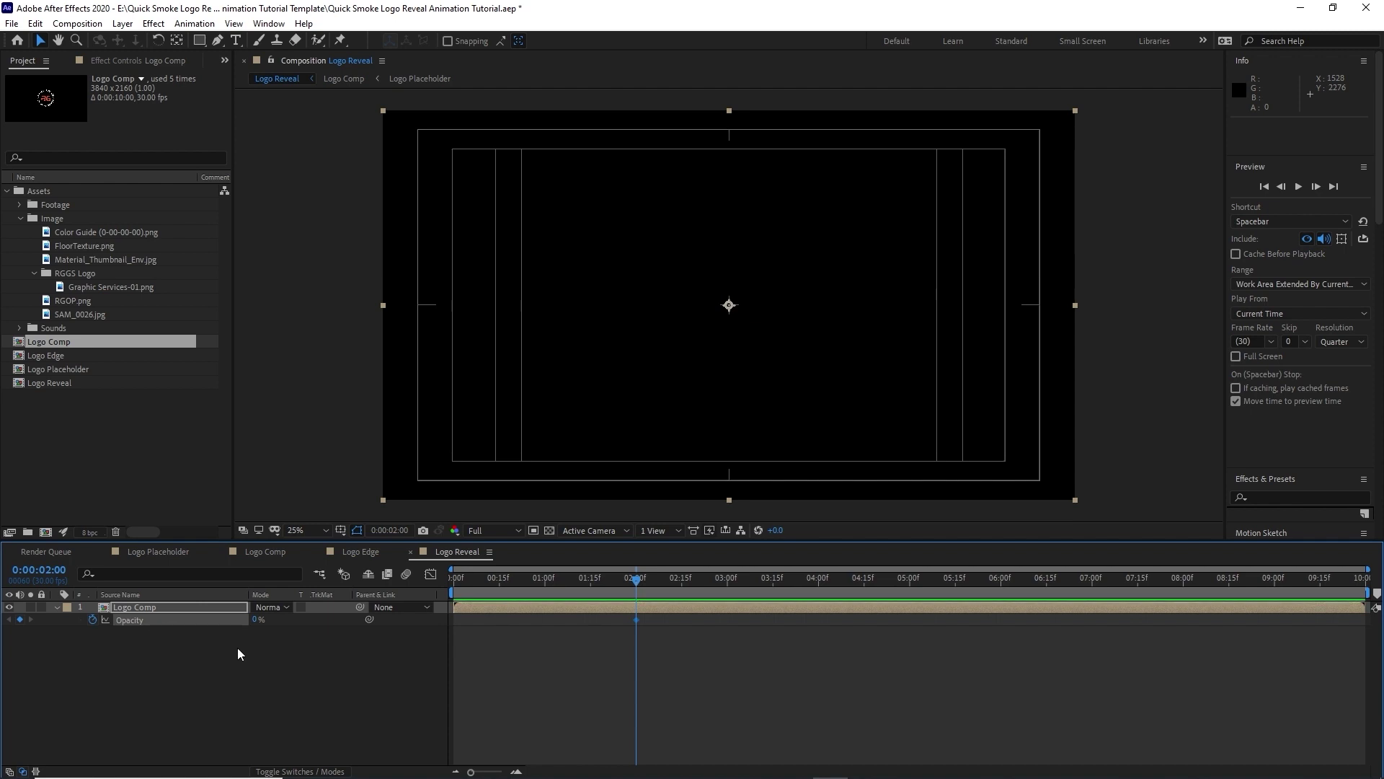
{"action": "left_click_drag", "start_coordinate": [644, 579], "coordinate": [819, 578]}
{"action": "left_click_drag", "start_coordinate": [253, 618], "coordinate": [524, 630]}
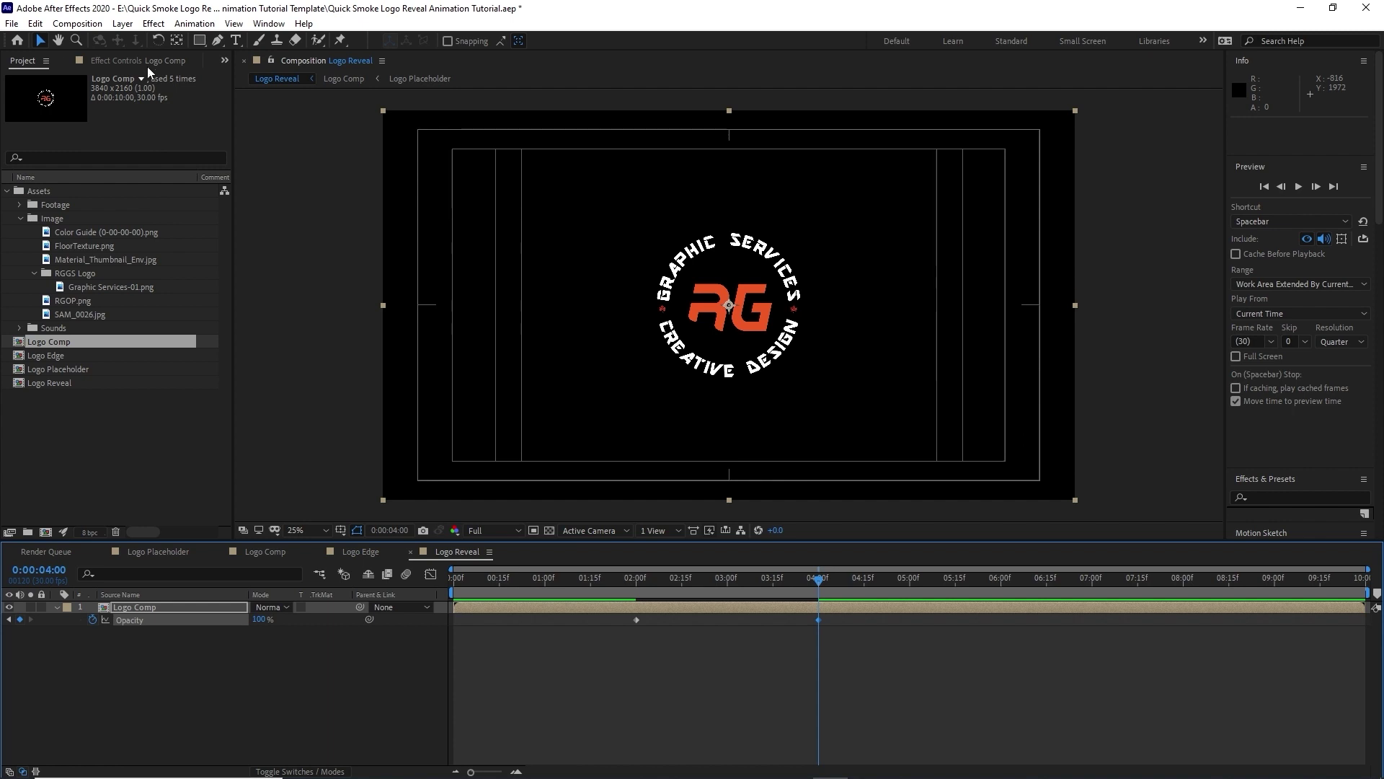
Step: Create a new 3840 x 2160, 10-second composition named Reflection
{"action": "left_click", "coordinate": [96, 24]}
{"action": "left_click", "coordinate": [109, 40]}
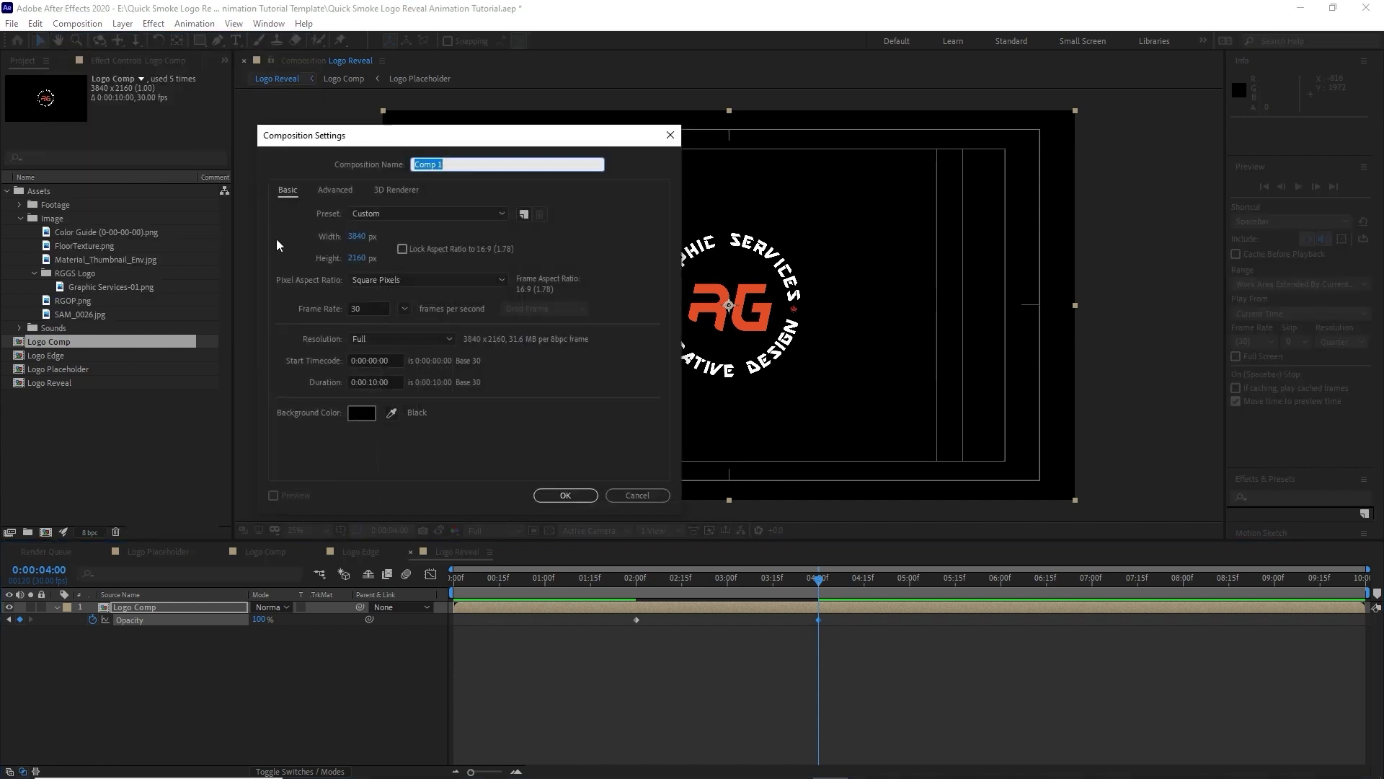
{"action": "type", "text": "Reflection"}
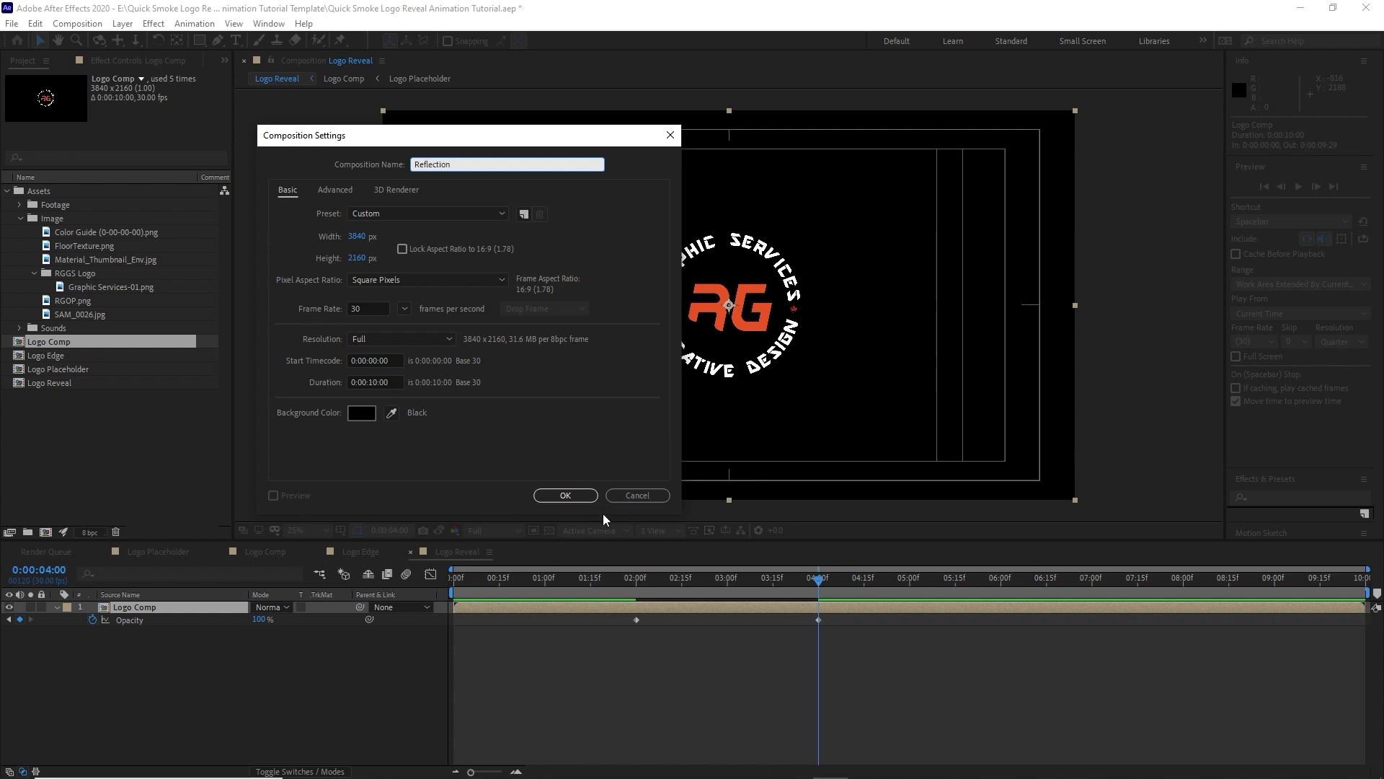
{"action": "left_click", "coordinate": [566, 495]}
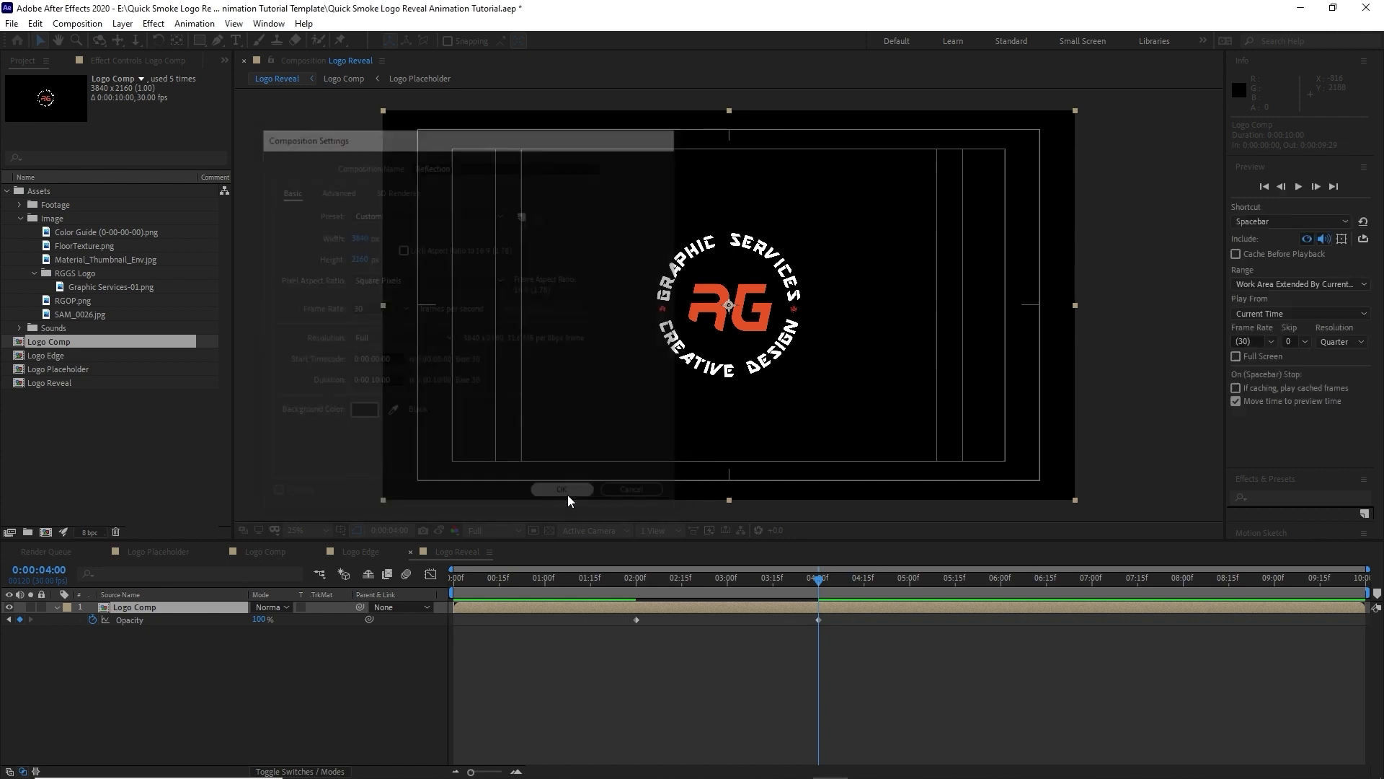
Step: Add Material_Thumbnail_Env.jpg as a layer in the Reflection composition
{"action": "left_click", "coordinate": [93, 348]}
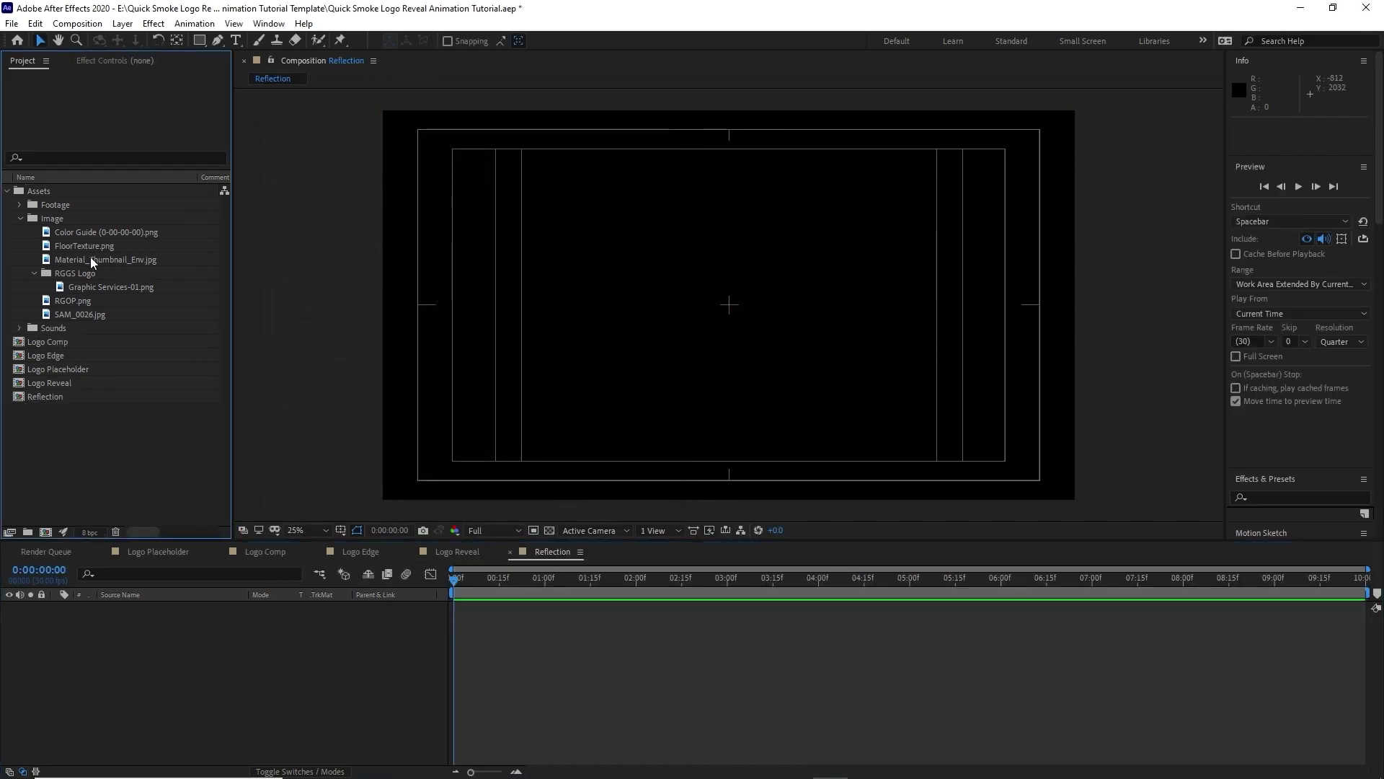
{"action": "left_click", "coordinate": [93, 258]}
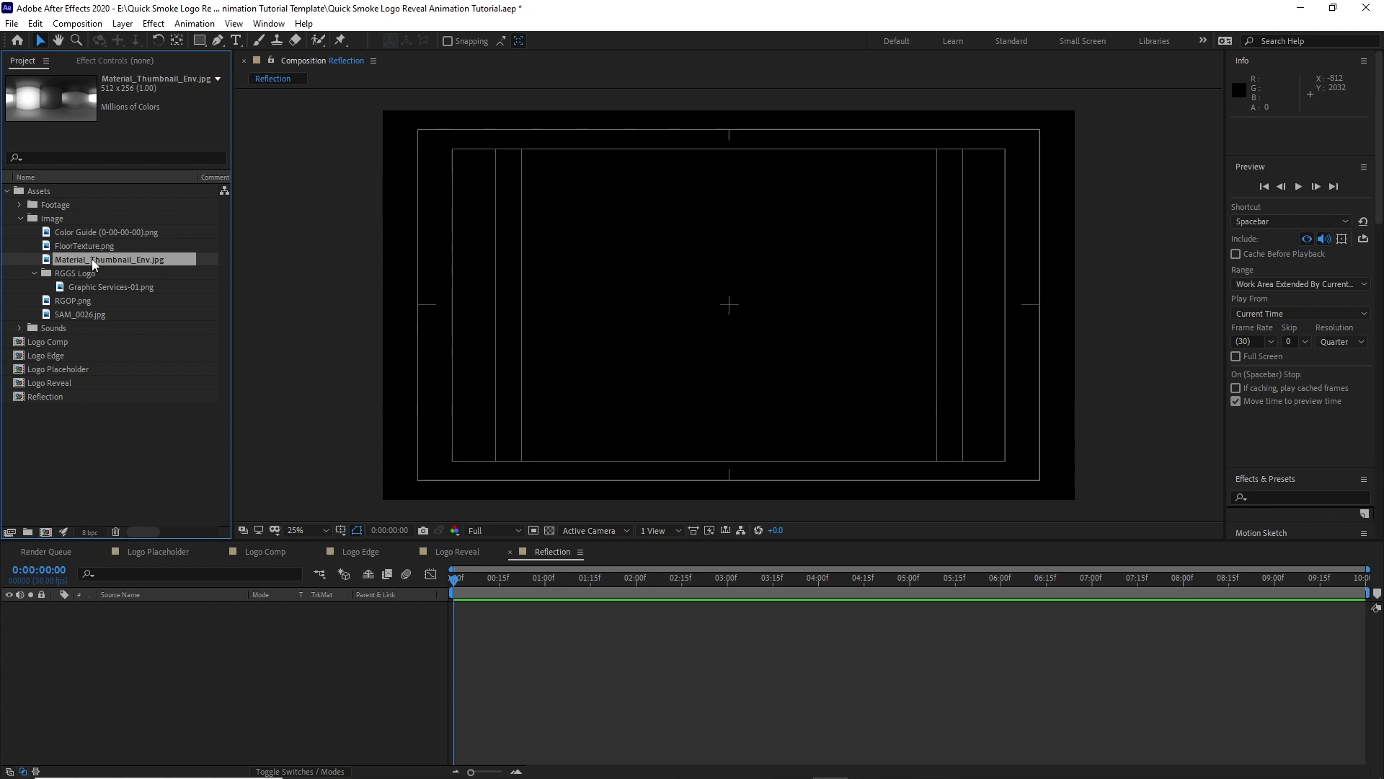
{"action": "left_click_drag", "start_coordinate": [92, 258], "coordinate": [253, 700]}
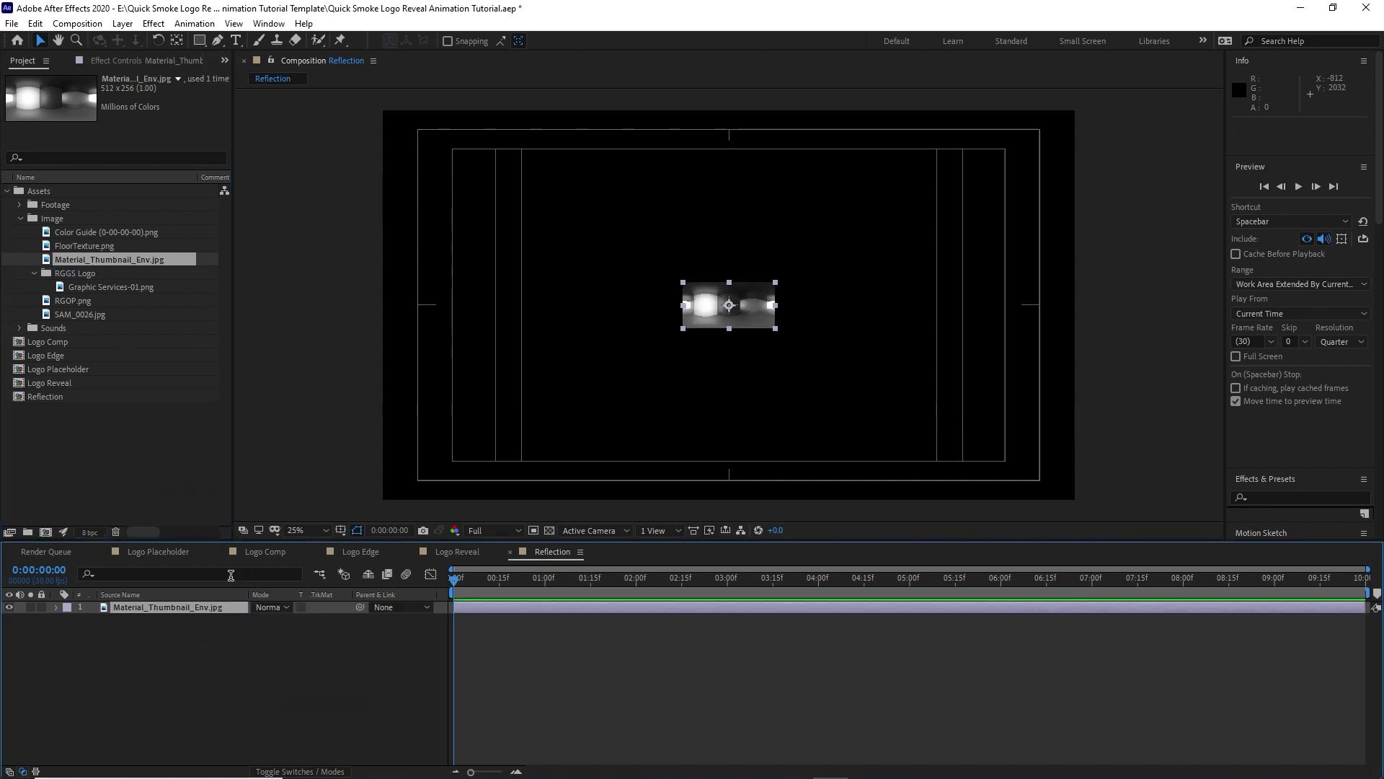
Step: Apply Motion Tile to the image layer with Output Width 2000, Output Height 850 and Mirror Edges enabled
{"action": "left_click", "coordinate": [154, 23]}
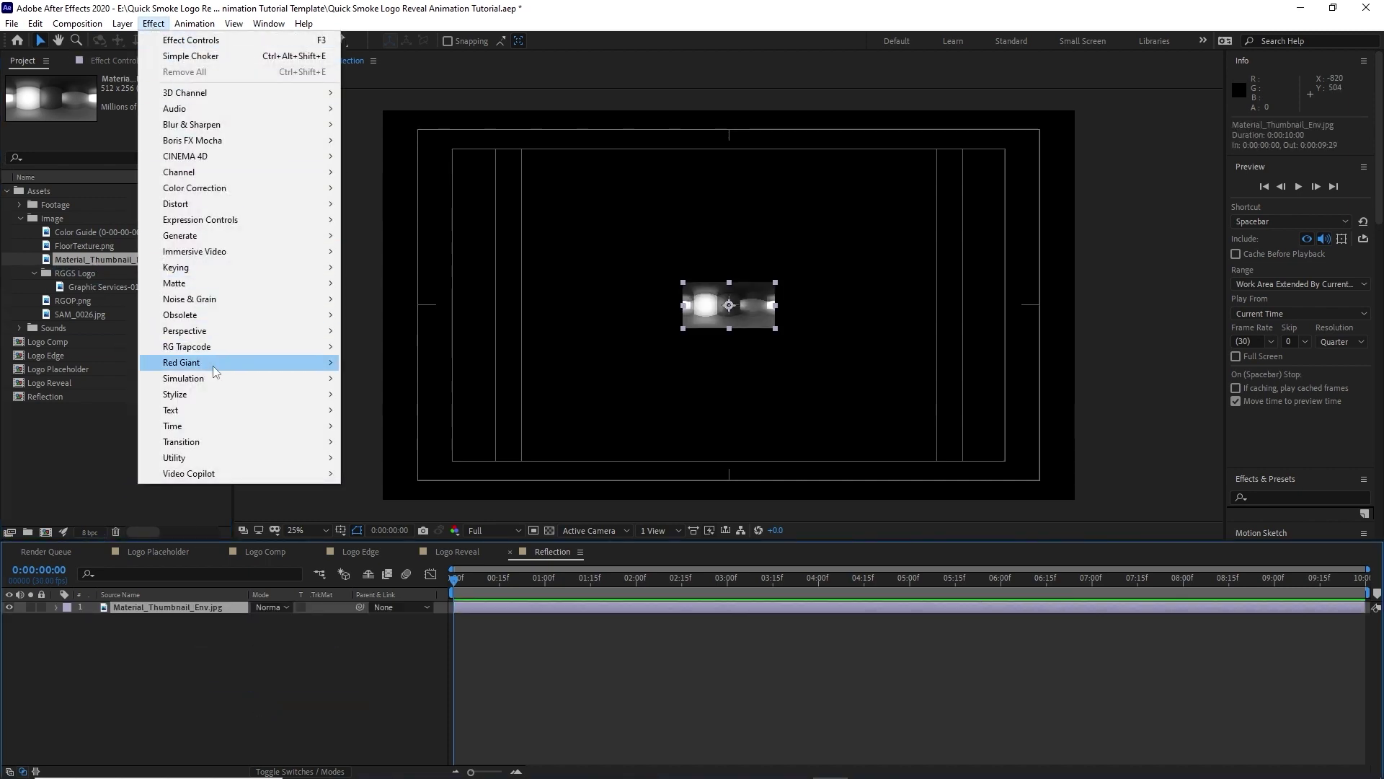
{"action": "mouse_move", "coordinate": [333, 390]}
{"action": "left_click", "coordinate": [366, 307]}
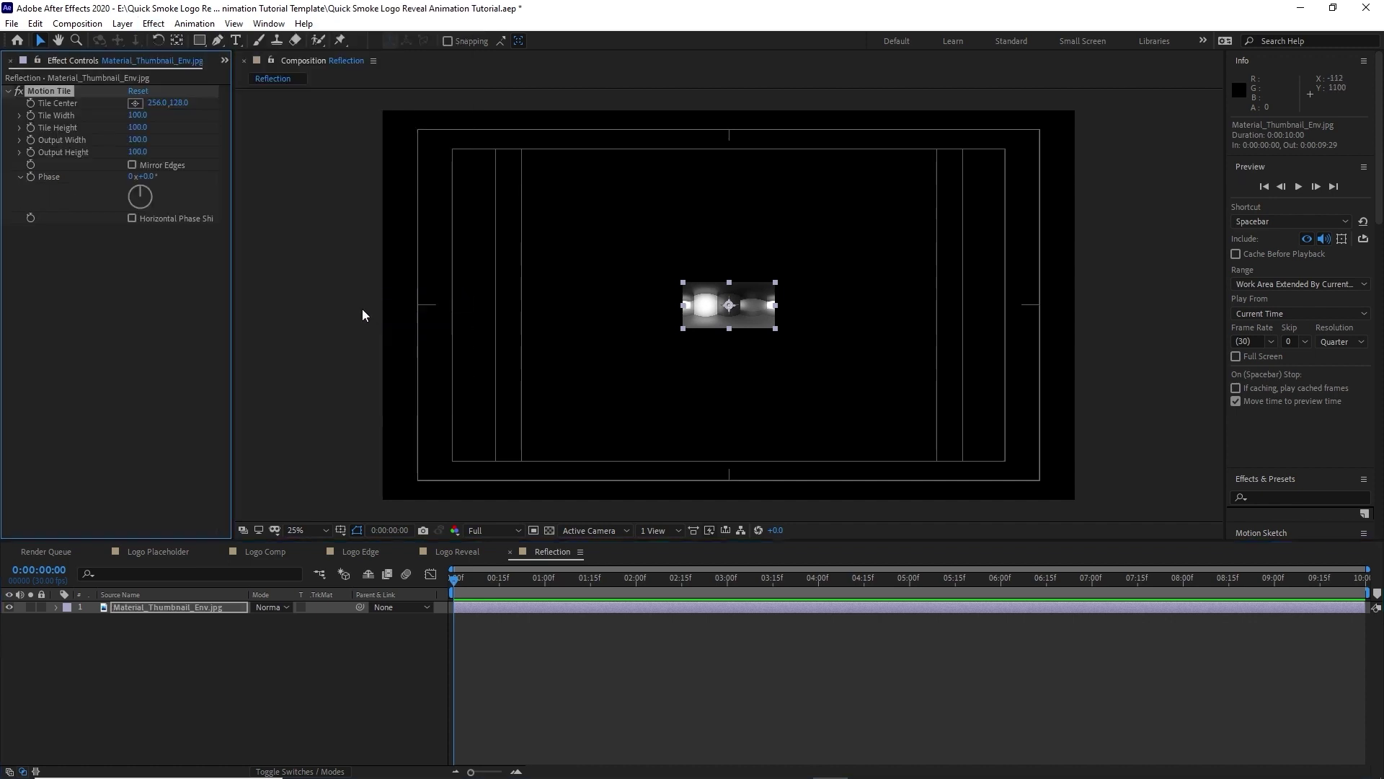
{"action": "left_click", "coordinate": [138, 140]}
{"action": "type", "text": "20"}
{"action": "left_click", "coordinate": [134, 153]}
{"action": "type", "text": "850"}
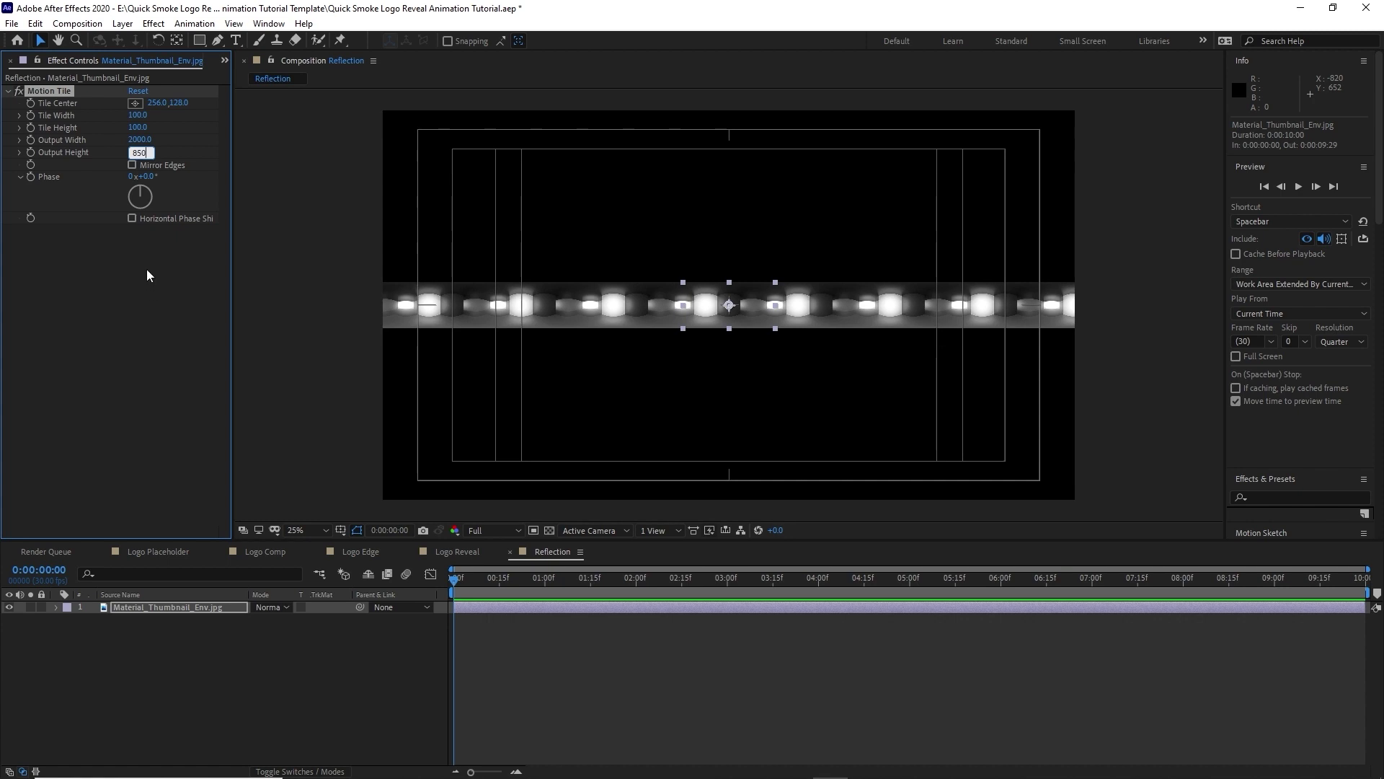
{"action": "left_click", "coordinate": [133, 165]}
Step: Add a Fast Box Blur effect to the image layer with Iterations 1 and Blur Radius 12
{"action": "left_click", "coordinate": [153, 23]}
{"action": "mouse_move", "coordinate": [189, 124]}
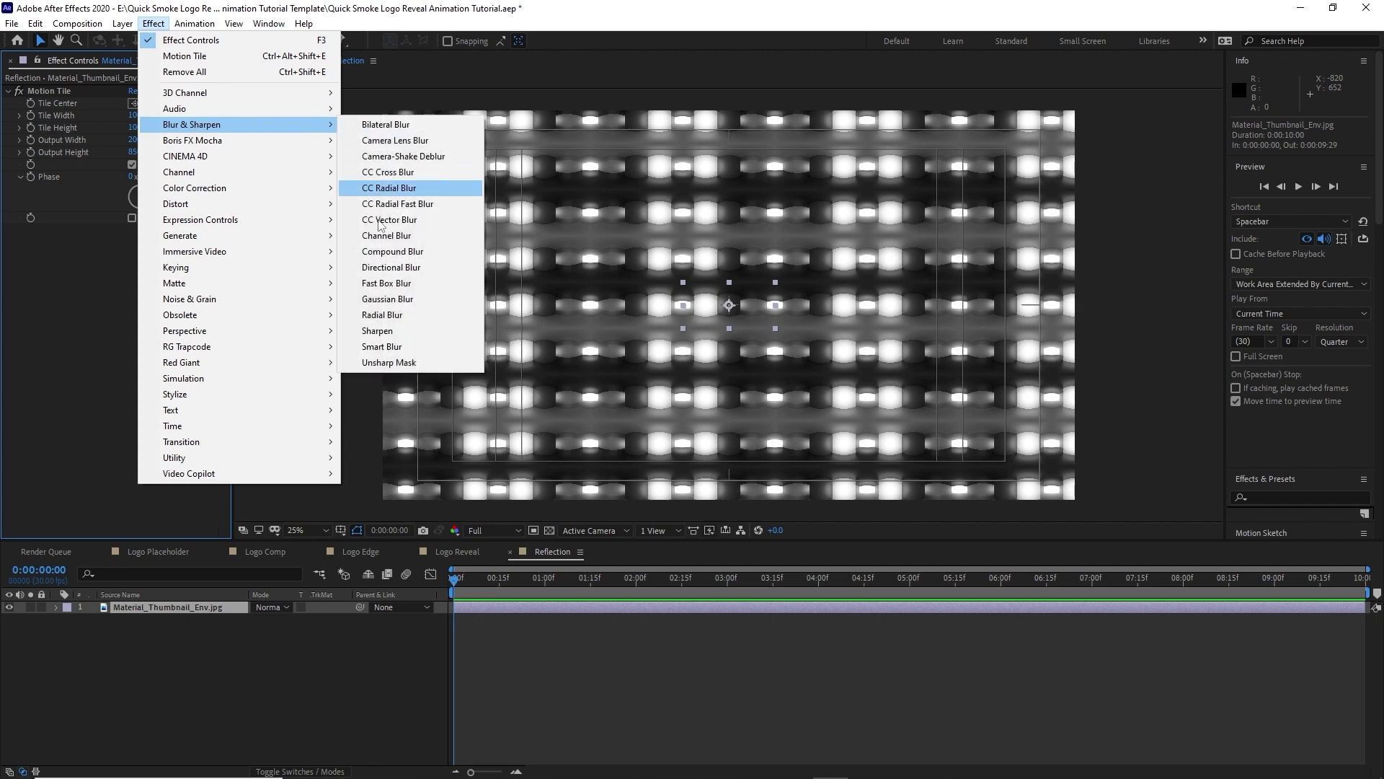
{"action": "left_click", "coordinate": [371, 286]}
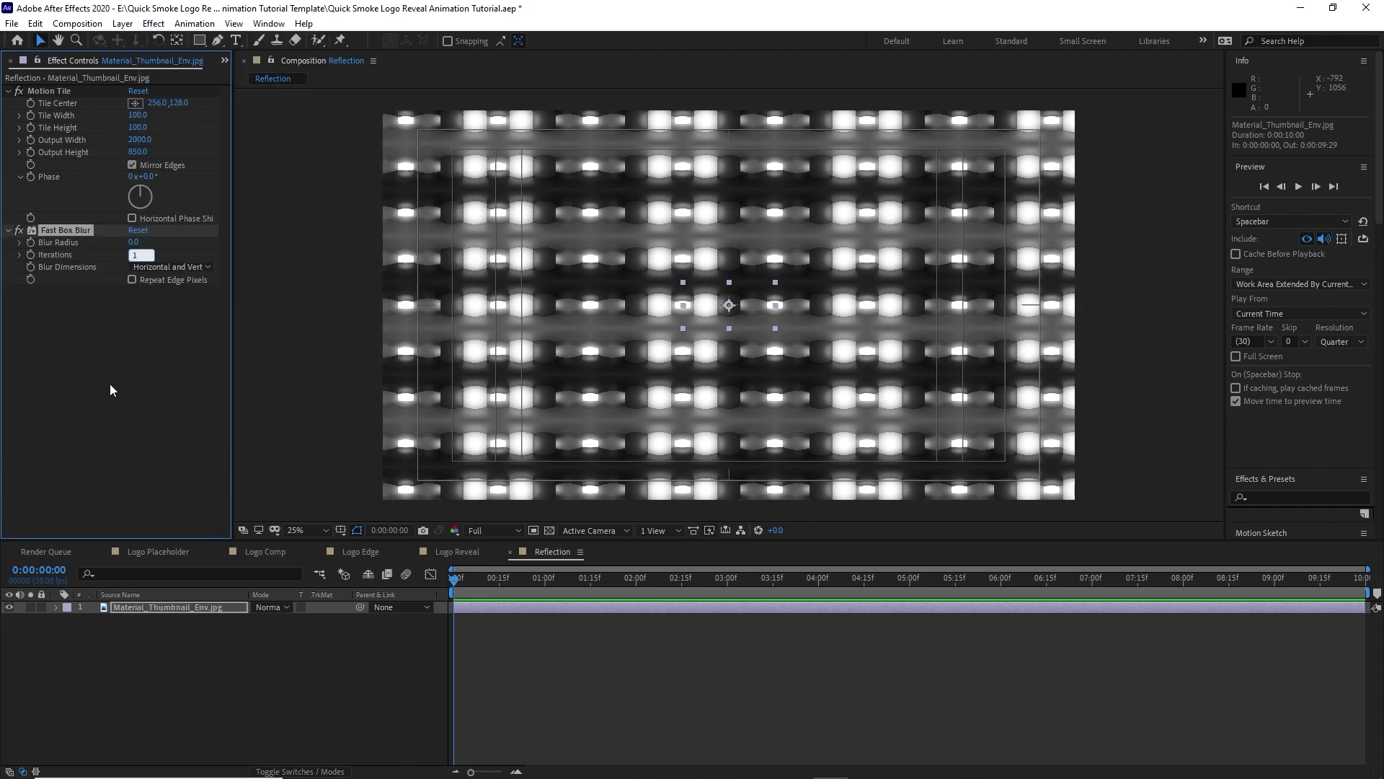
{"action": "key", "text": "shift+Tab"}
{"action": "key", "text": "Return"}
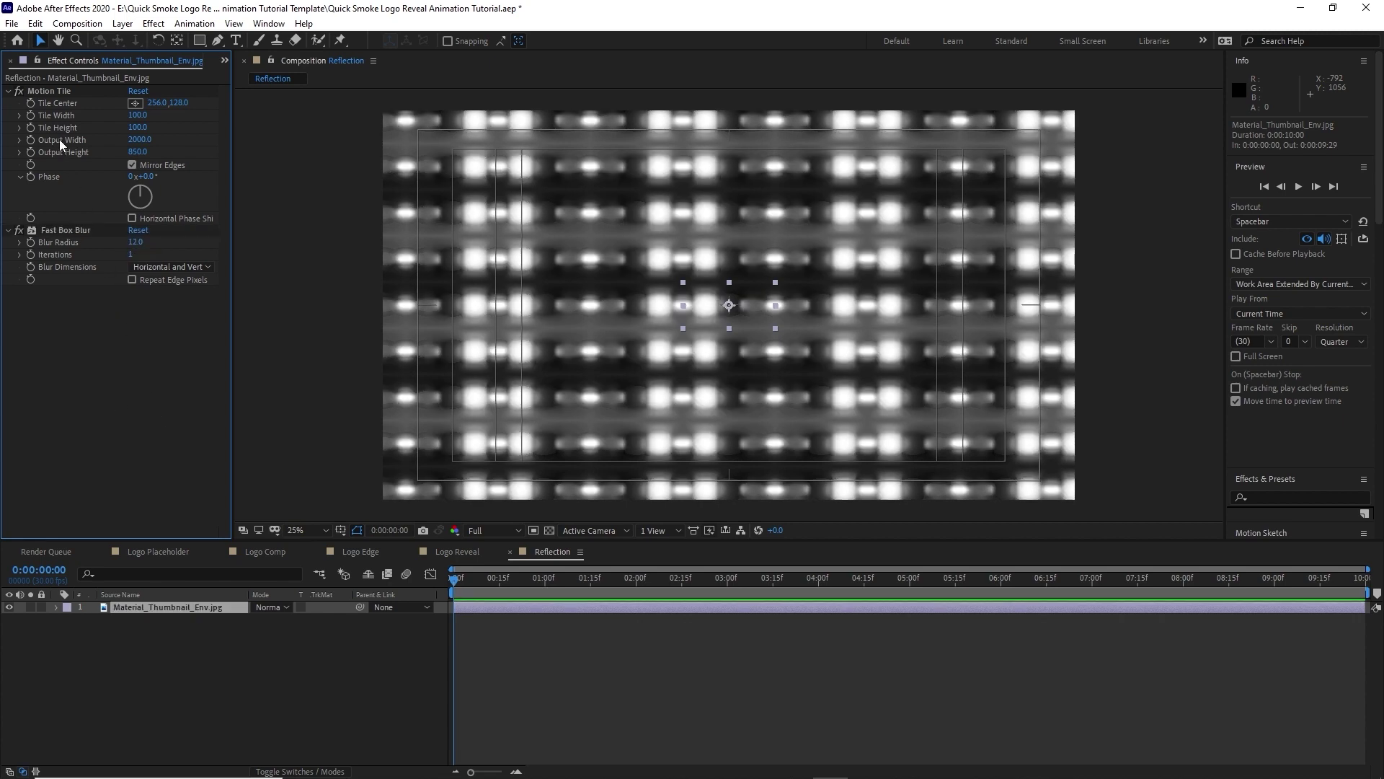
Step: Keyframe Motion Tile's Tile Center at the start, set its X value to 1500 at 0:00:09:29, and preview the animation
{"action": "left_click", "coordinate": [31, 103]}
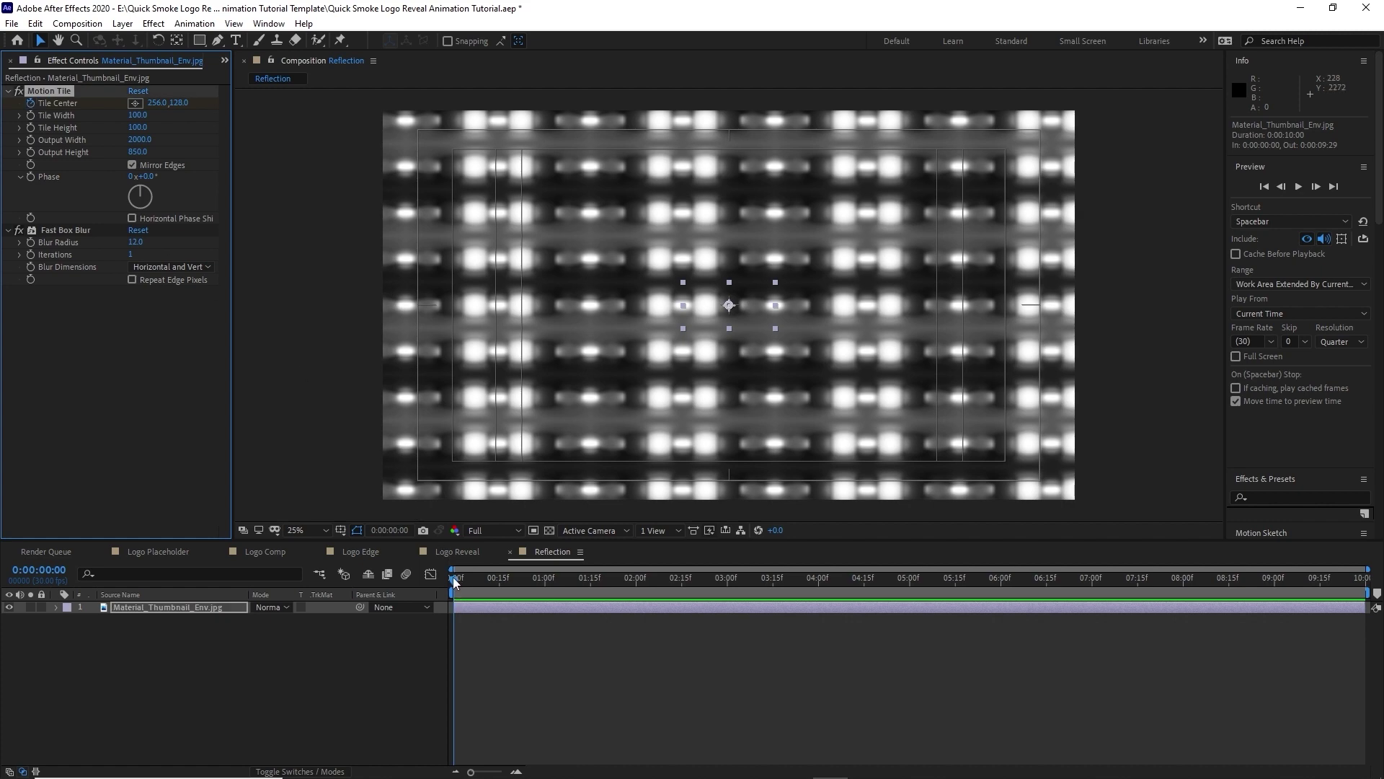
{"action": "left_click_drag", "start_coordinate": [454, 582], "coordinate": [1280, 579]}
{"action": "key", "text": "End"}
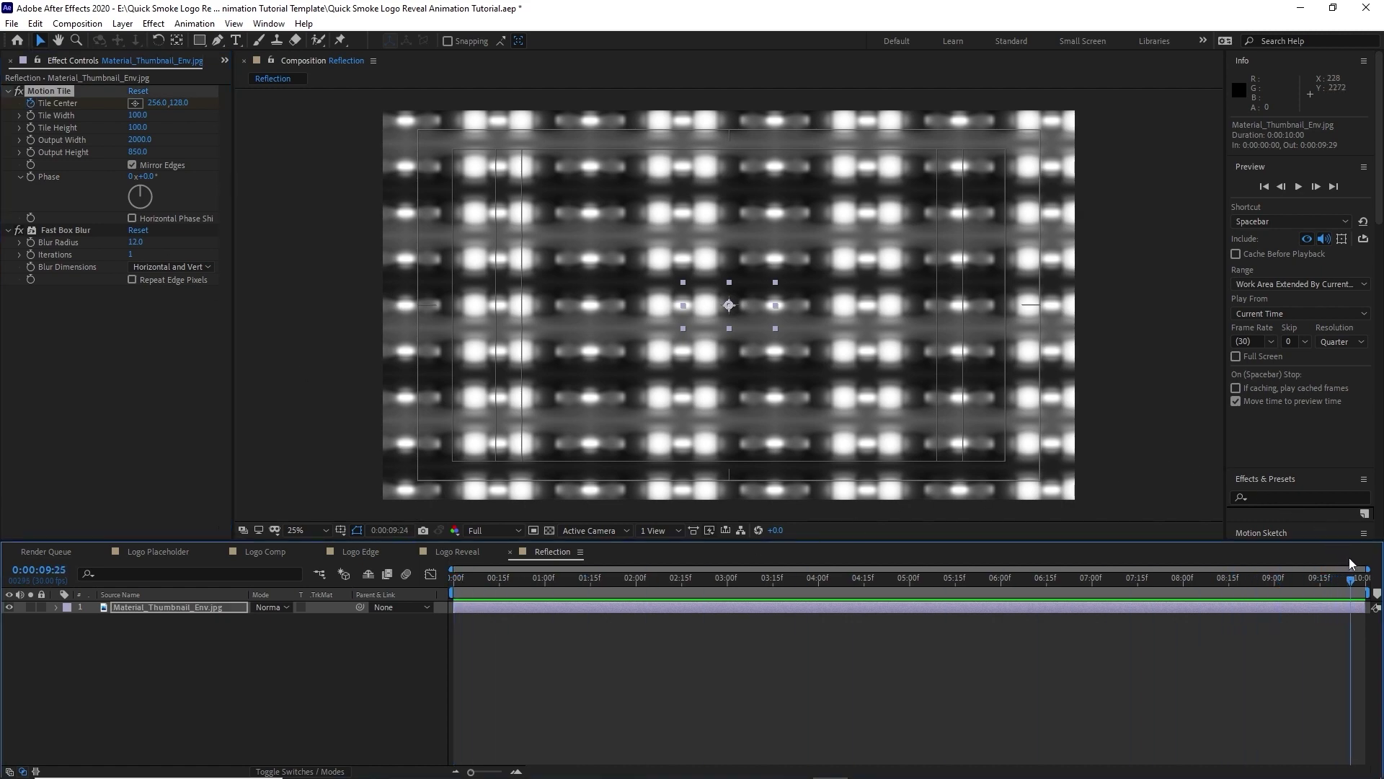
{"action": "left_click", "coordinate": [154, 103]}
{"action": "type", "text": "150"}
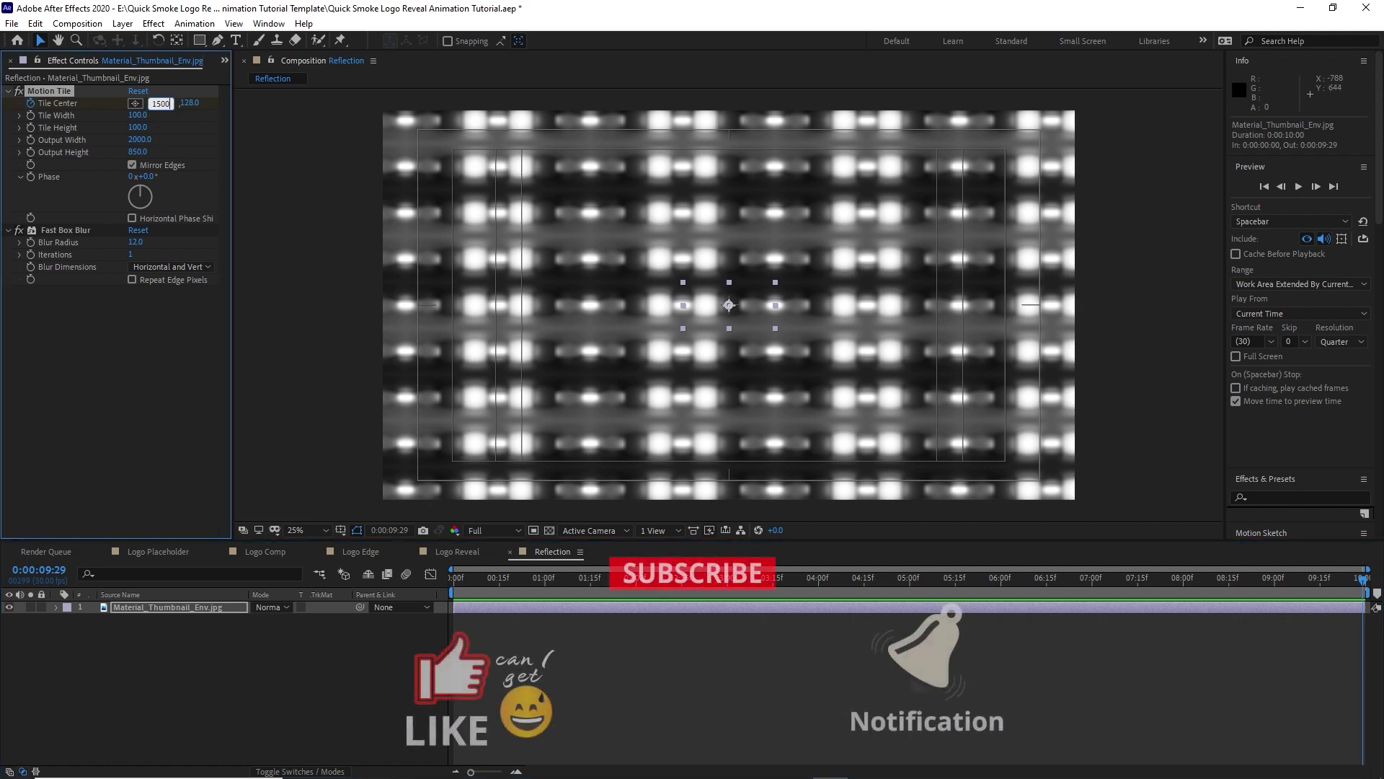
{"action": "type", "text": "0"}
{"action": "key", "text": "Return"}
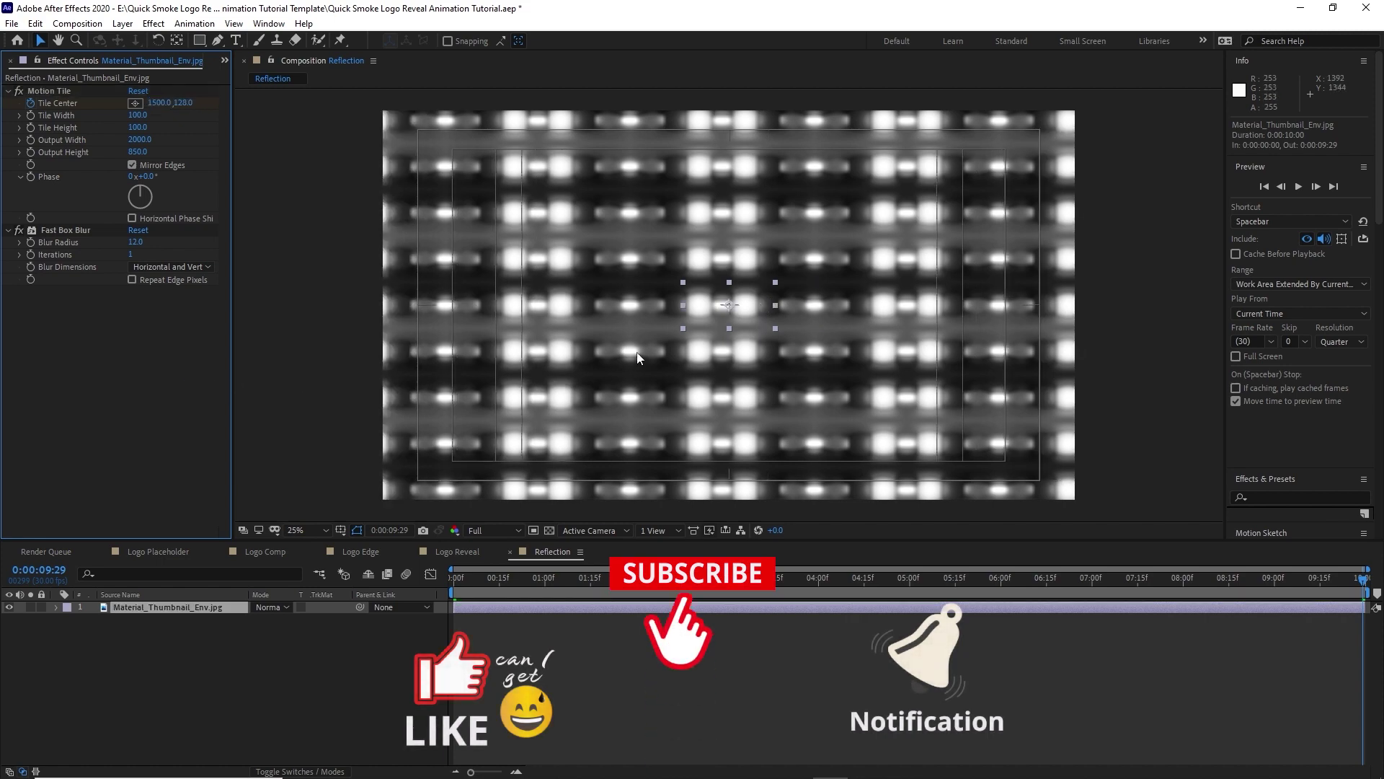
{"action": "left_click", "coordinate": [1297, 188]}
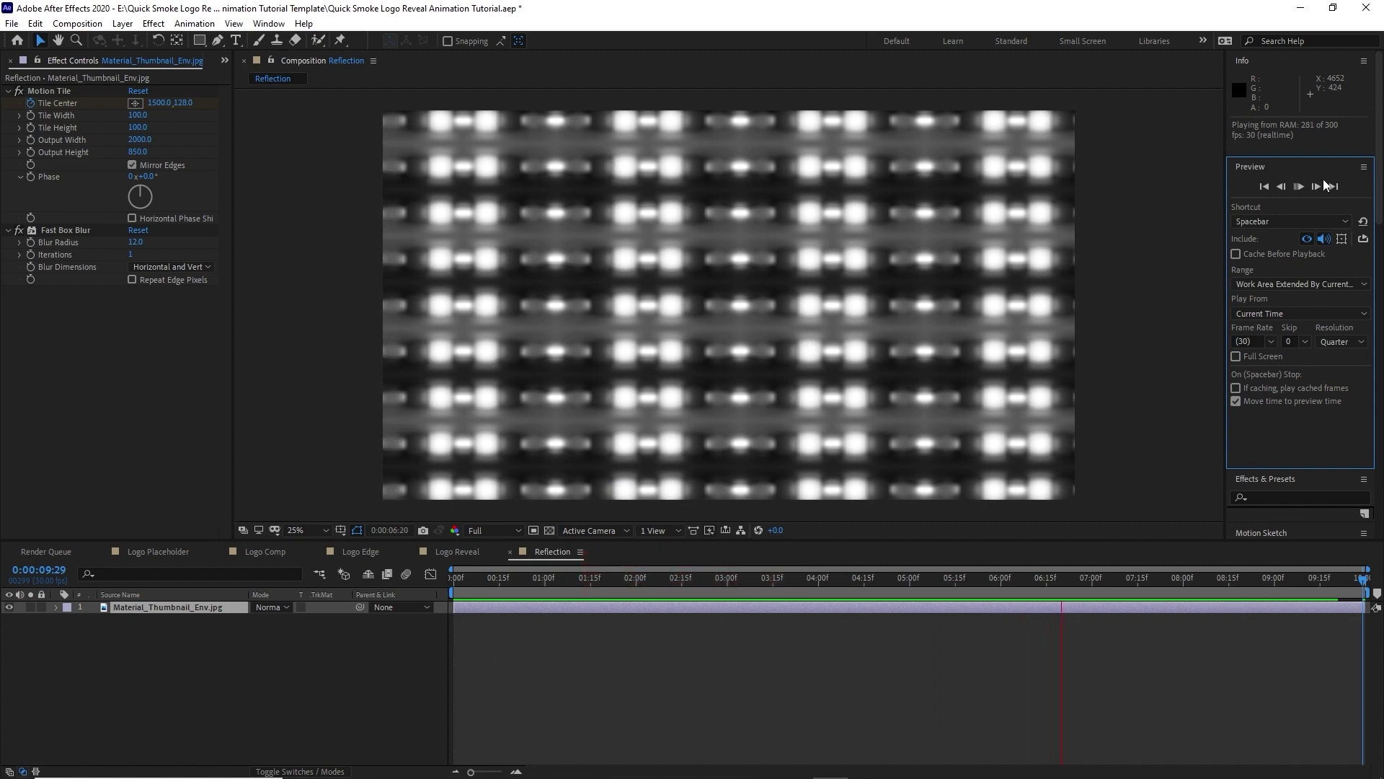
{"action": "key", "text": "space"}
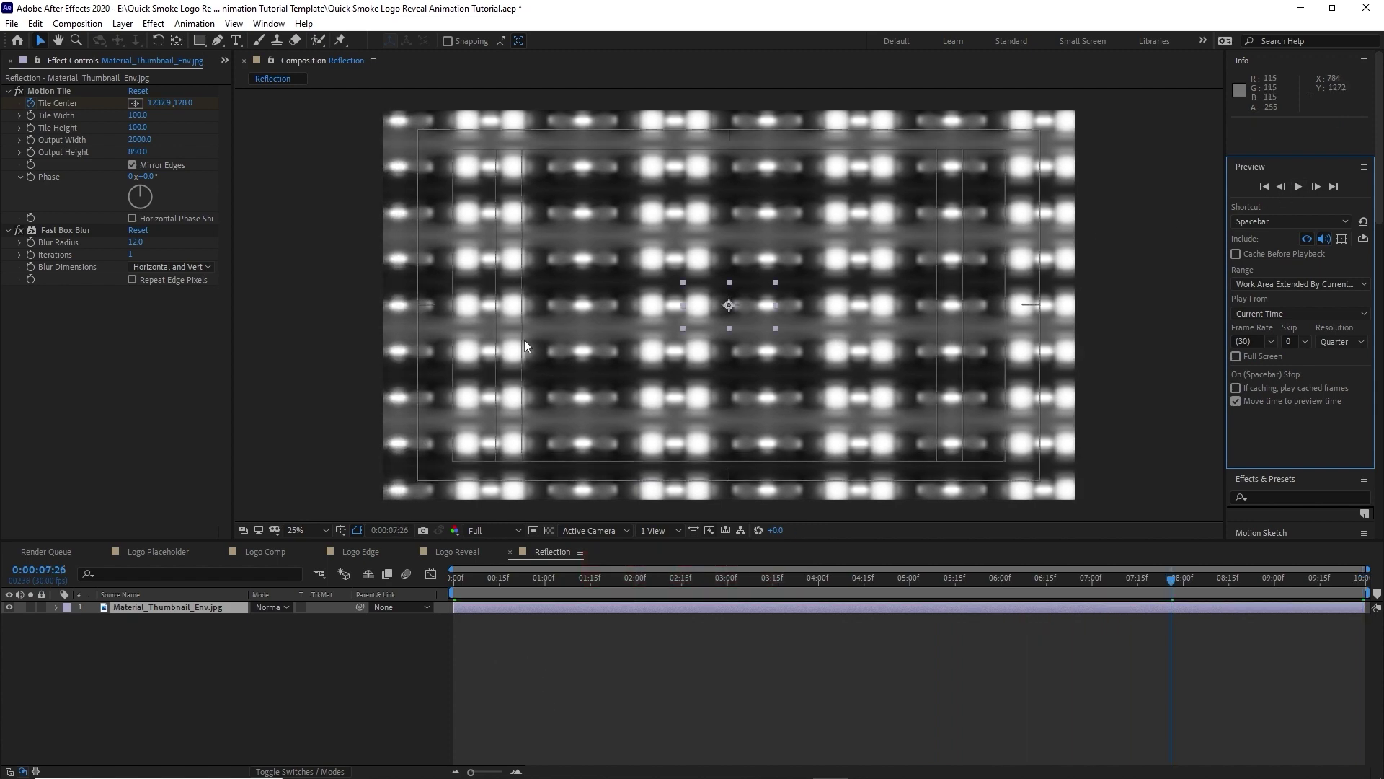
Step: Create a new 3840 x 2160, 10-second composition named Logo Reflection
{"action": "left_click", "coordinate": [93, 27]}
{"action": "left_click", "coordinate": [99, 58]}
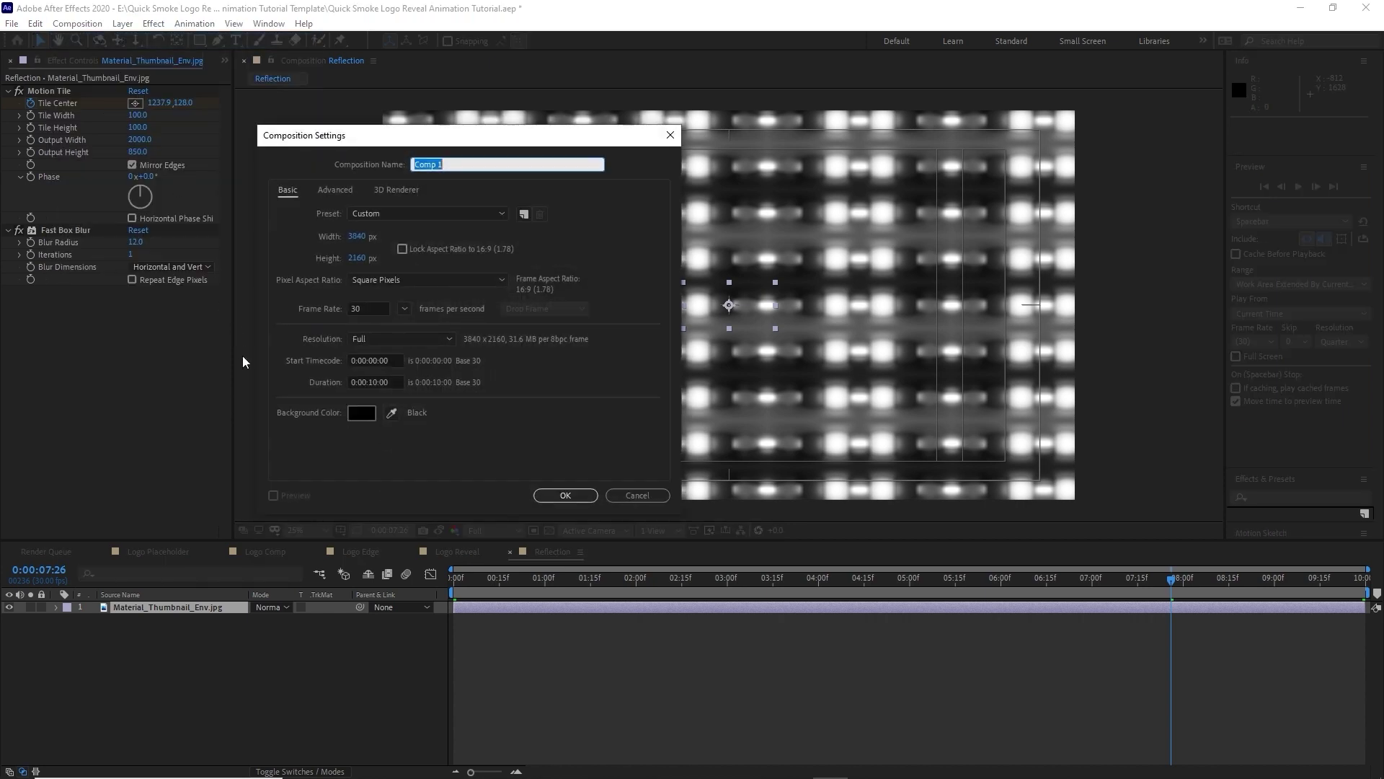
{"action": "type", "text": "Logo Reflection"}
{"action": "left_click", "coordinate": [566, 495]}
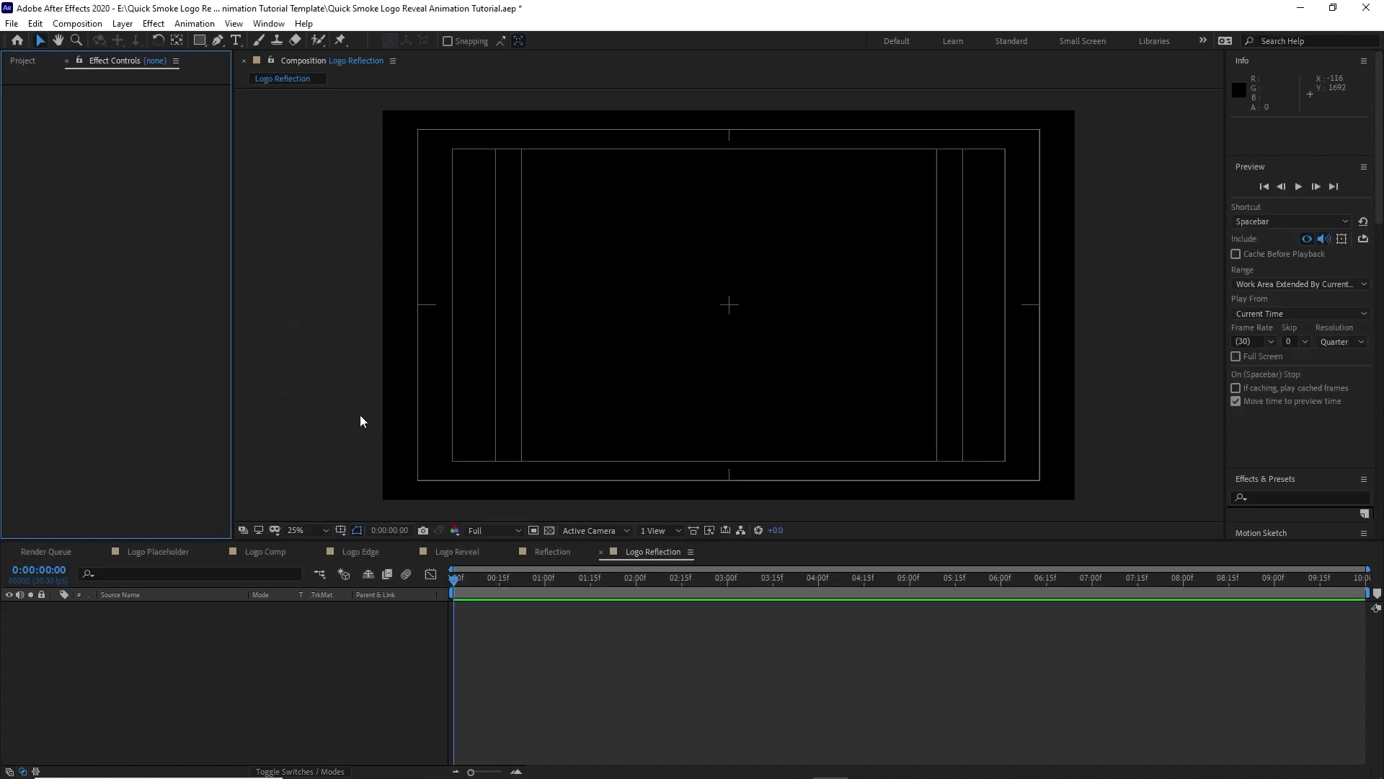
Step: Add Logo Edge to the Logo Reflection composition and place the Reflection composition beneath it
{"action": "left_click", "coordinate": [24, 63]}
{"action": "left_click_drag", "start_coordinate": [87, 274], "coordinate": [89, 436]}
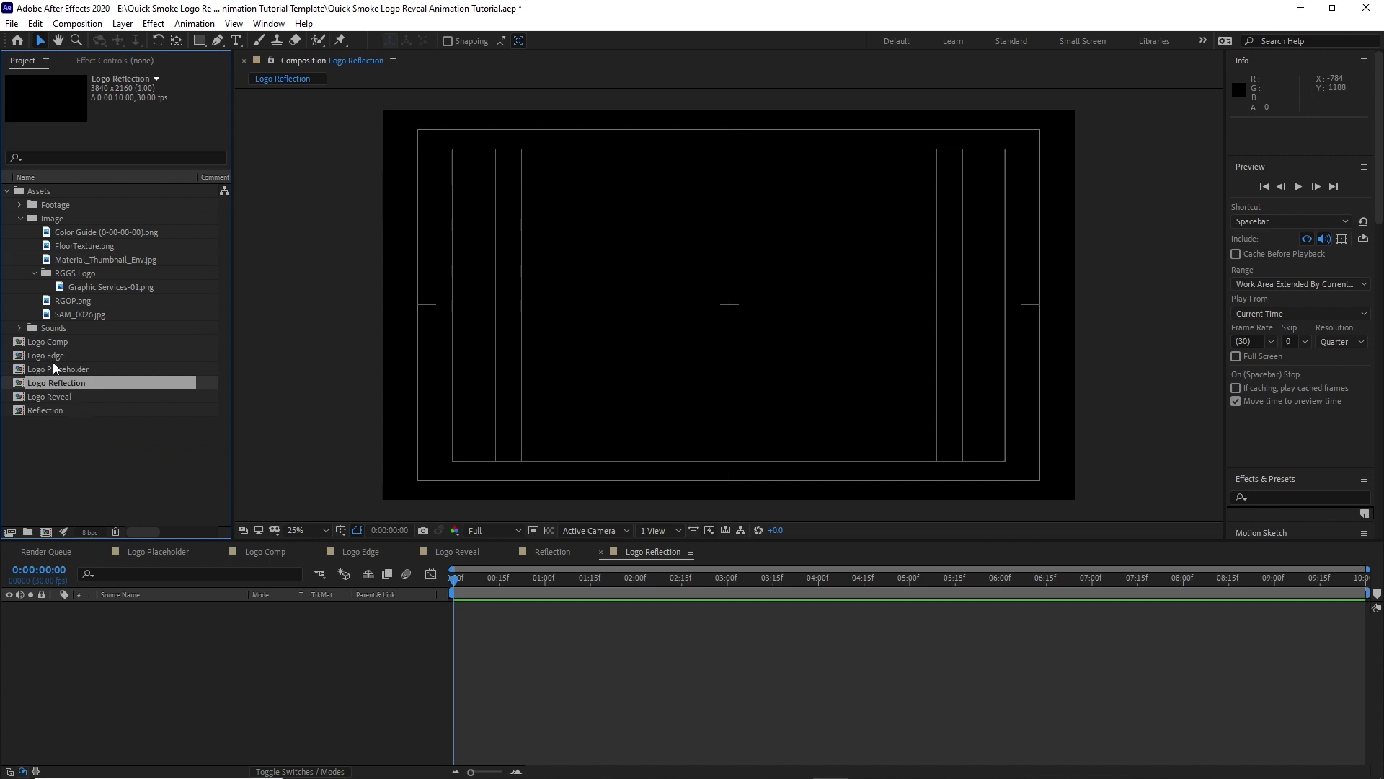
{"action": "left_click_drag", "start_coordinate": [52, 355], "coordinate": [188, 652]}
{"action": "left_click_drag", "start_coordinate": [68, 410], "coordinate": [171, 608]}
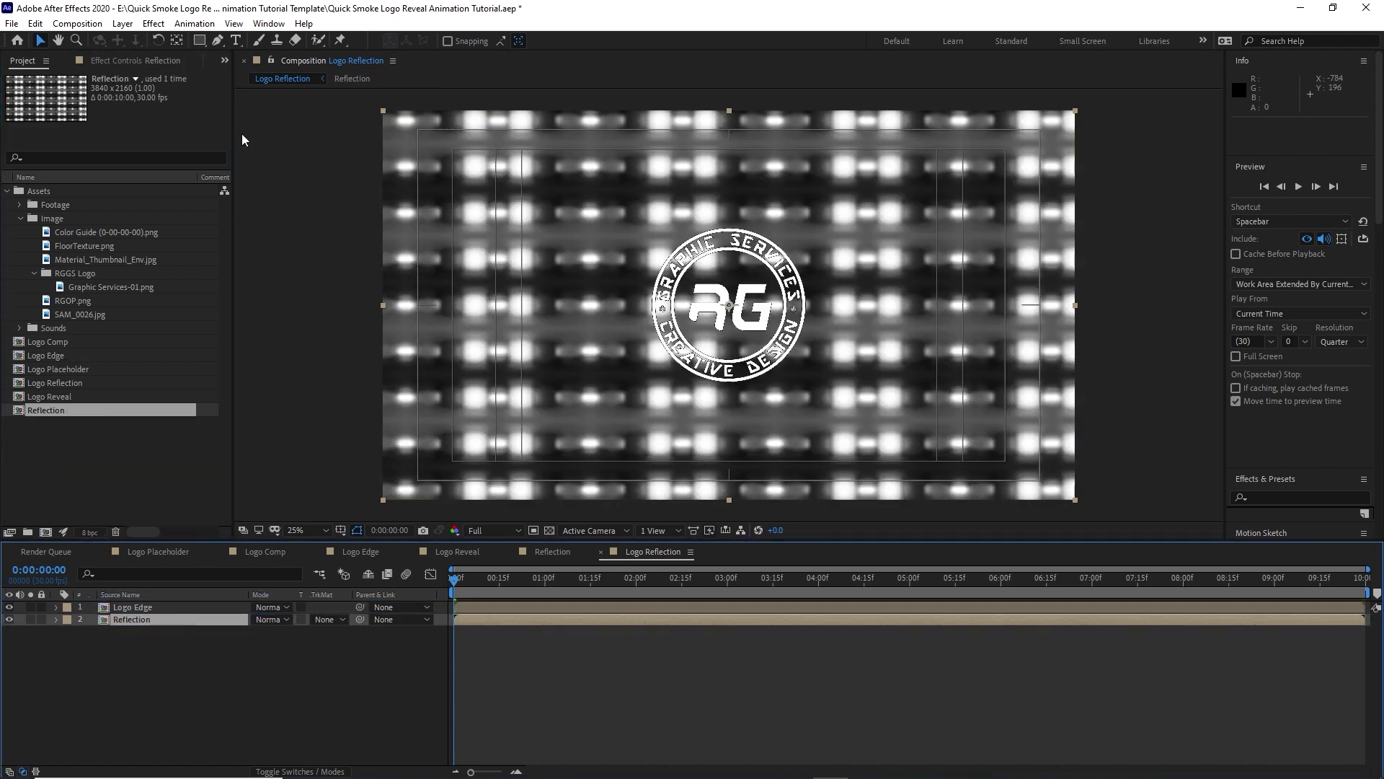
Step: Apply the CC Glass effect to the Reflection layer and set its Surface Softness to 11.6
{"action": "left_click", "coordinate": [155, 24]}
{"action": "mouse_move", "coordinate": [203, 395]}
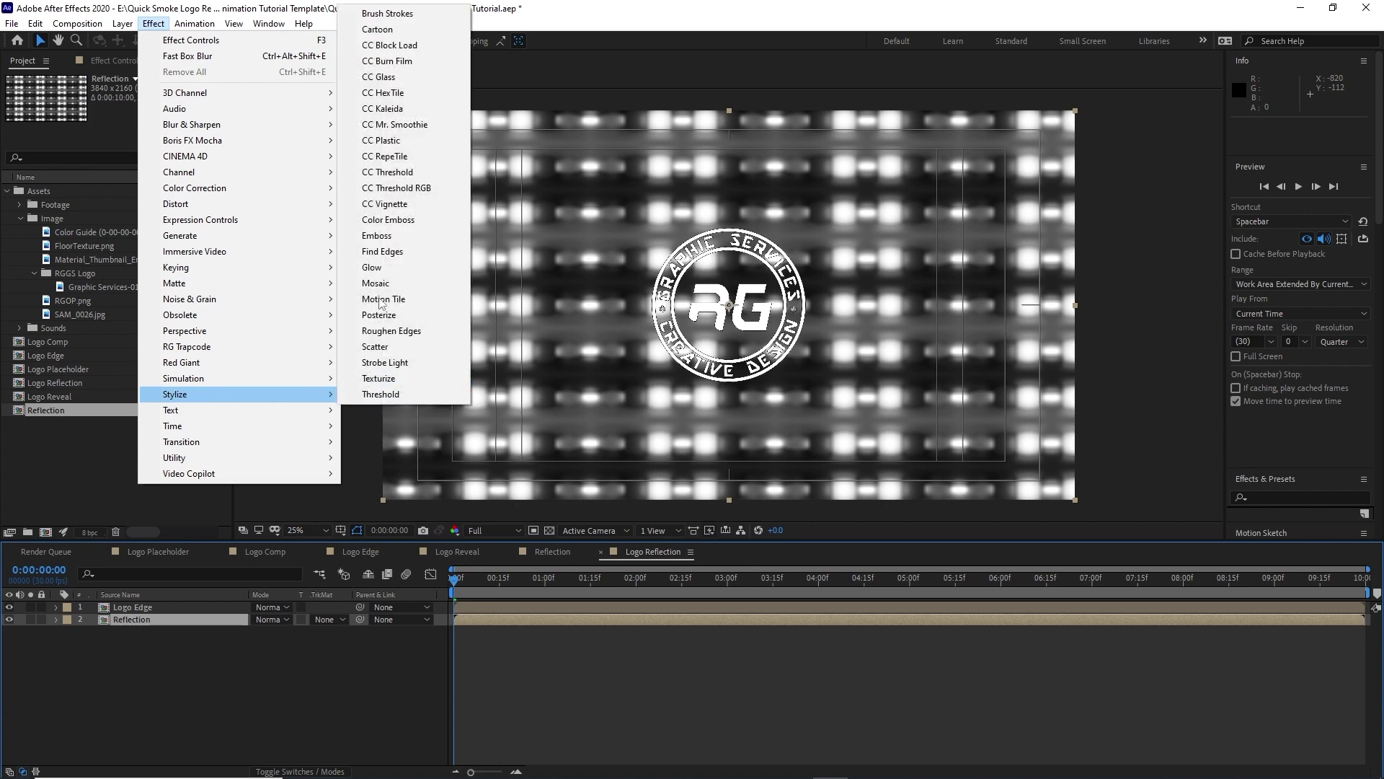
{"action": "left_click", "coordinate": [379, 77]}
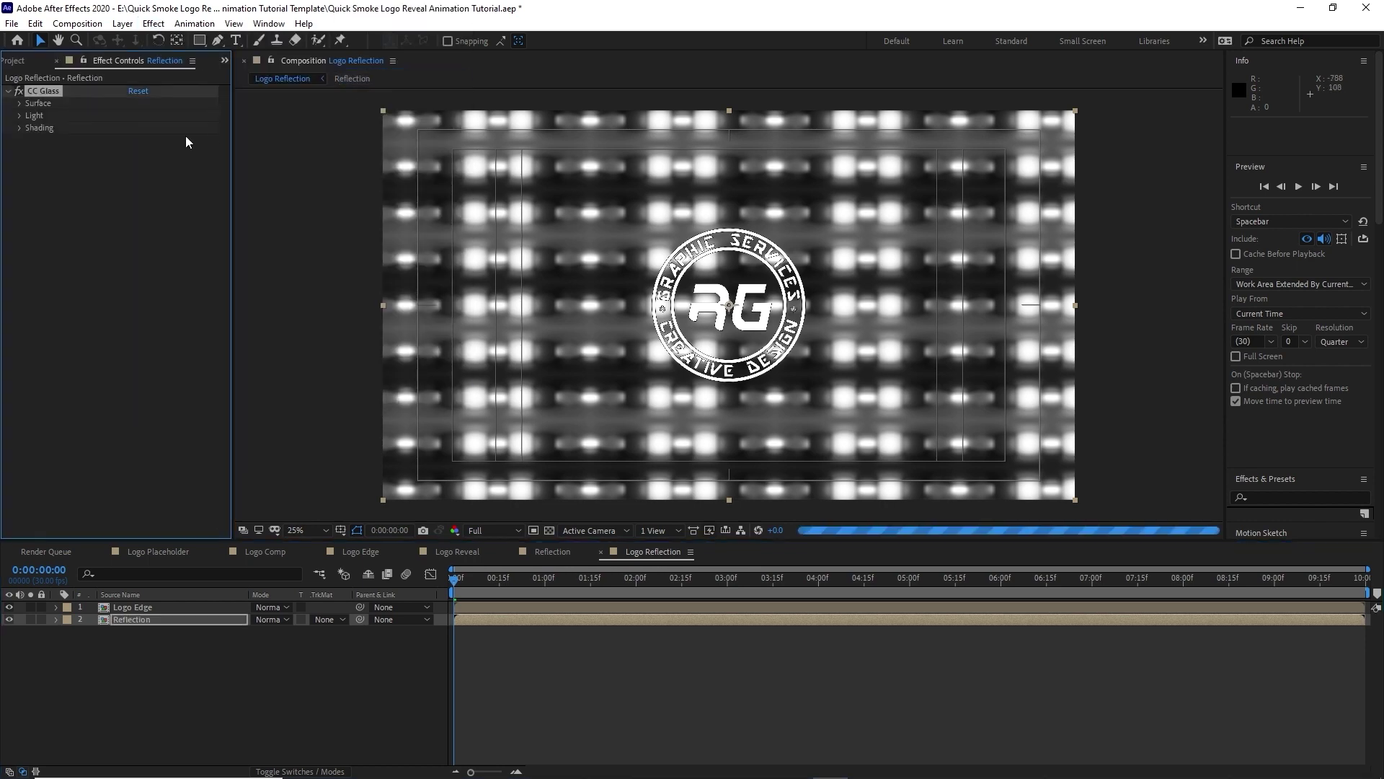
{"action": "left_click", "coordinate": [20, 104]}
{"action": "left_click", "coordinate": [135, 140]}
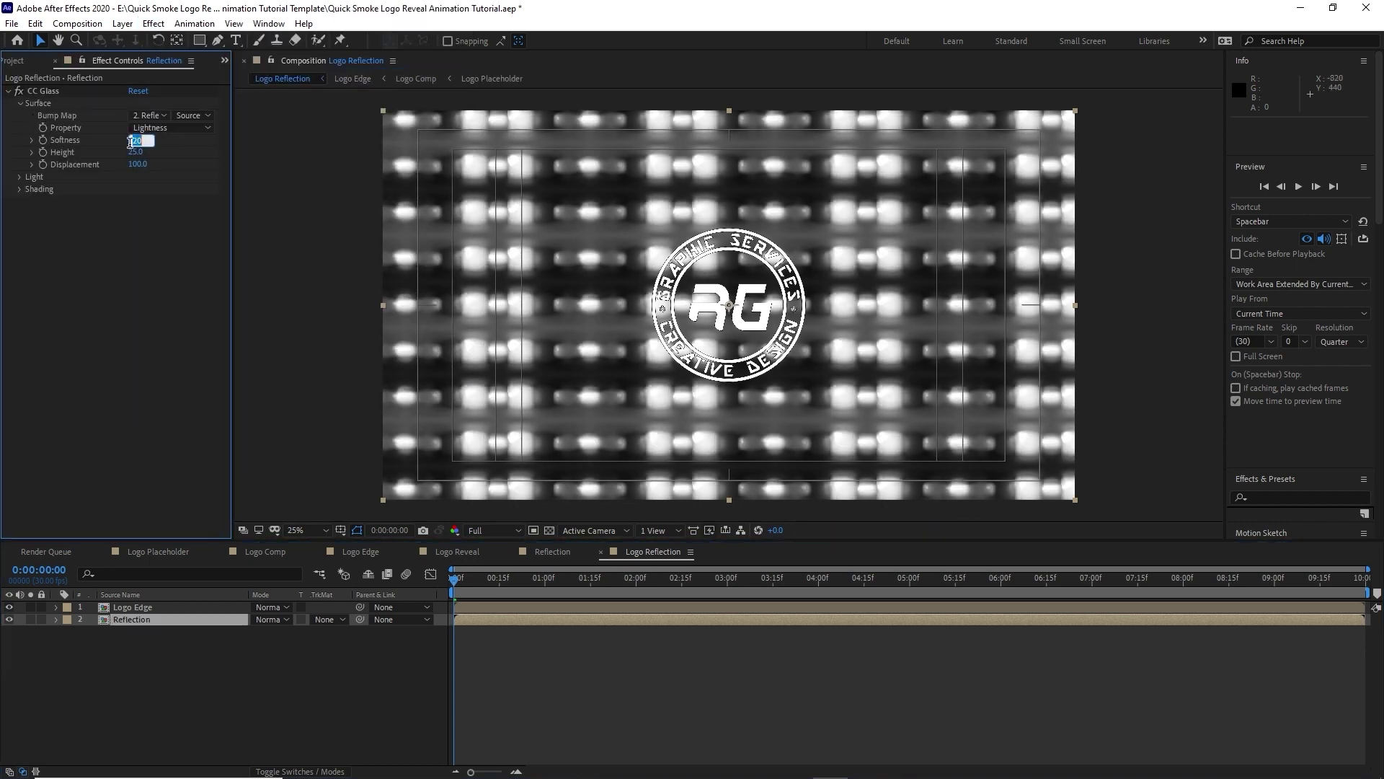
{"action": "type", "text": "11.6"}
Step: Set CC Glass Height to 65 and Displacement to 282, and give the Reflection layer an alpha matte from Logo Edge
{"action": "left_click", "coordinate": [136, 152]}
{"action": "type", "text": "65"}
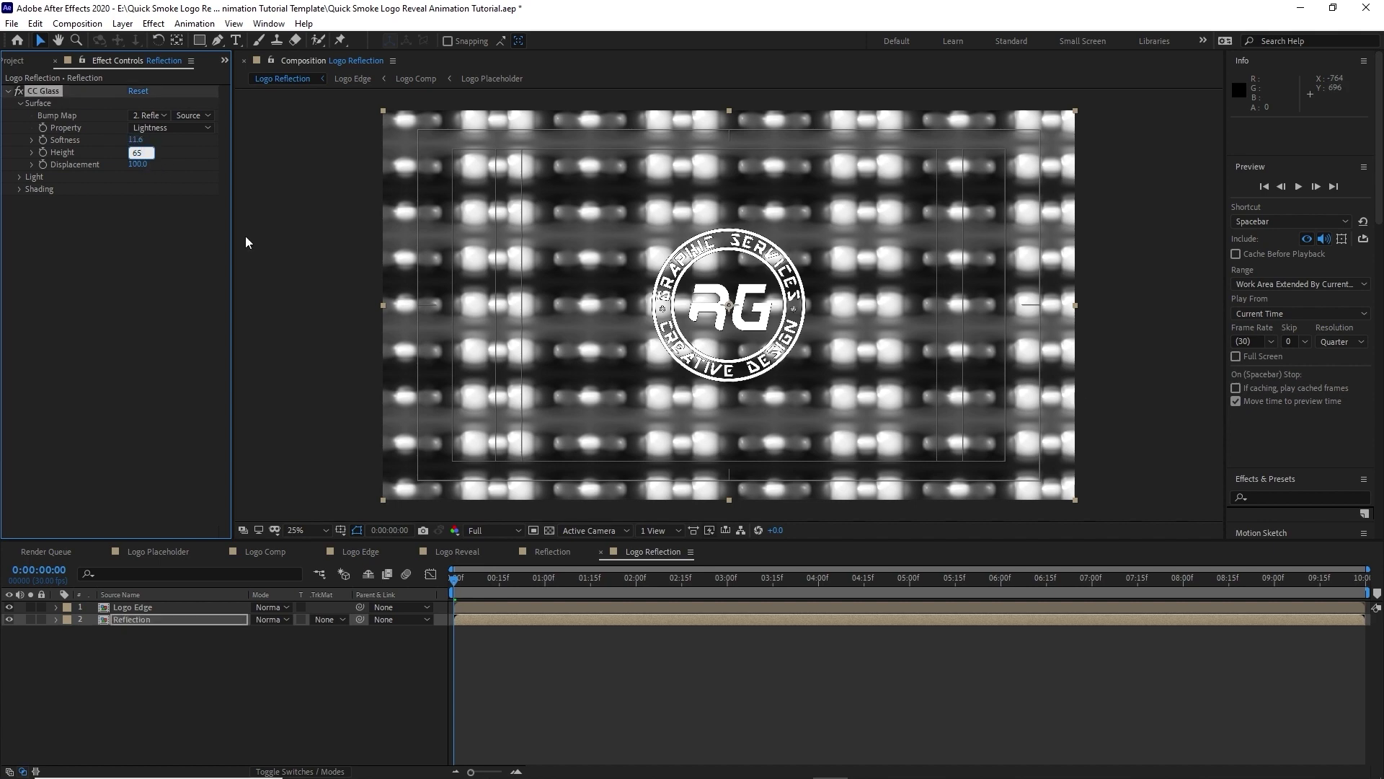
{"action": "key", "text": "Tab"}
{"action": "type", "text": "28"}
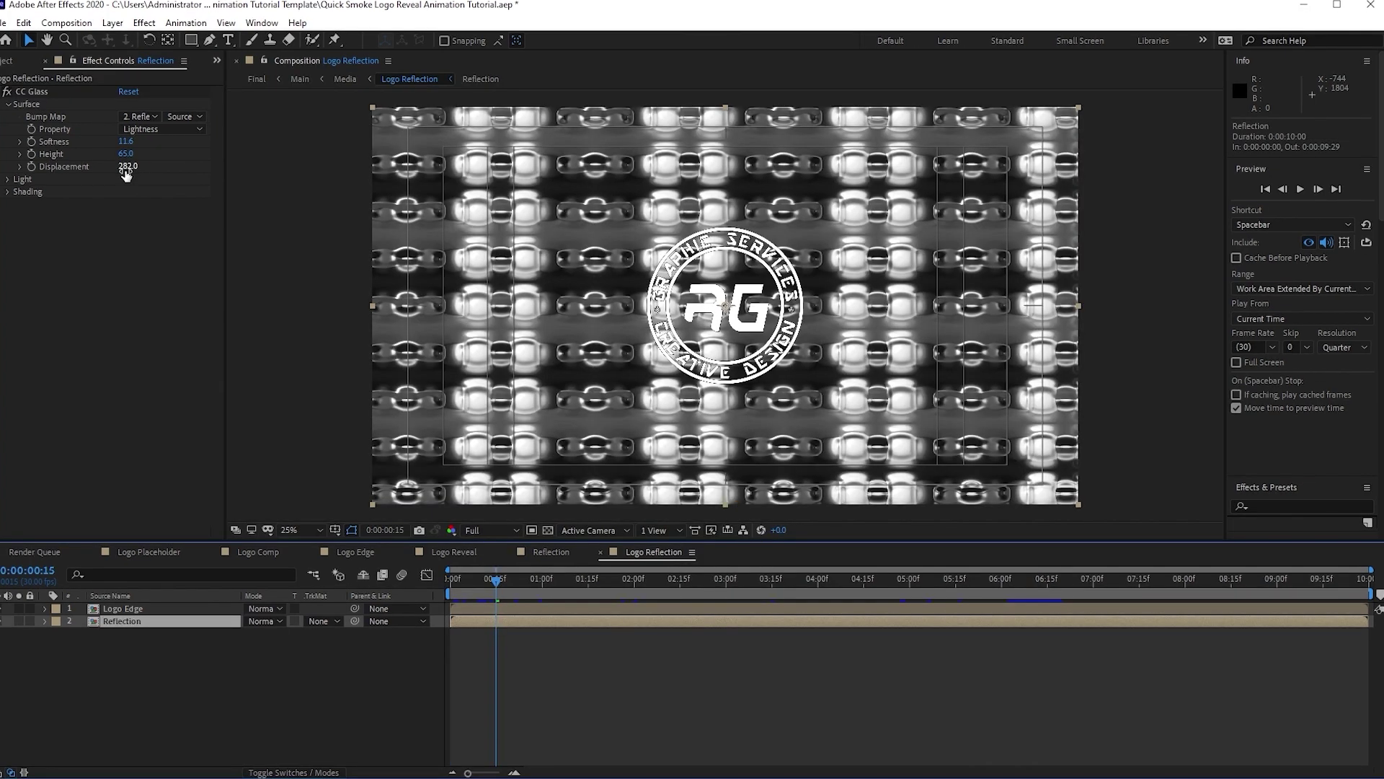
{"action": "key", "text": "Return"}
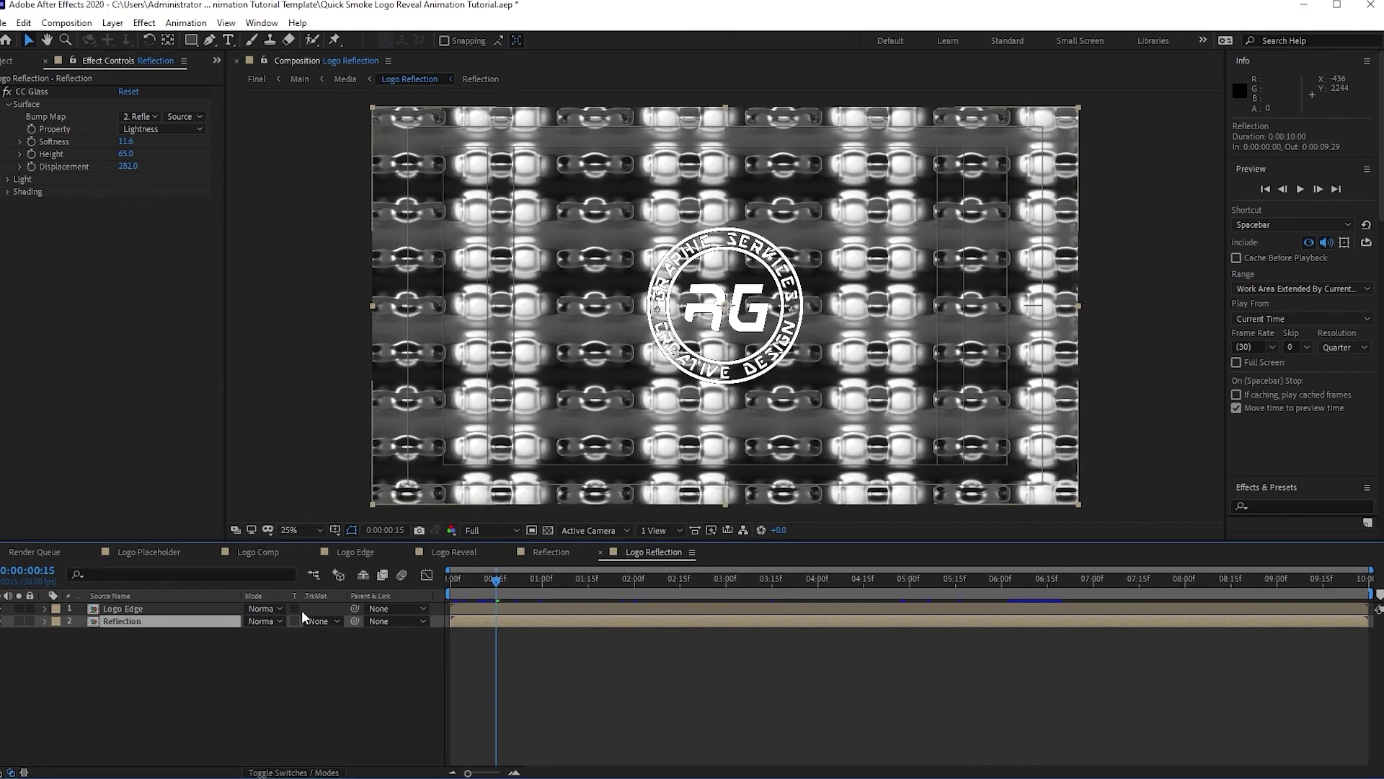
{"action": "left_click", "coordinate": [333, 623]}
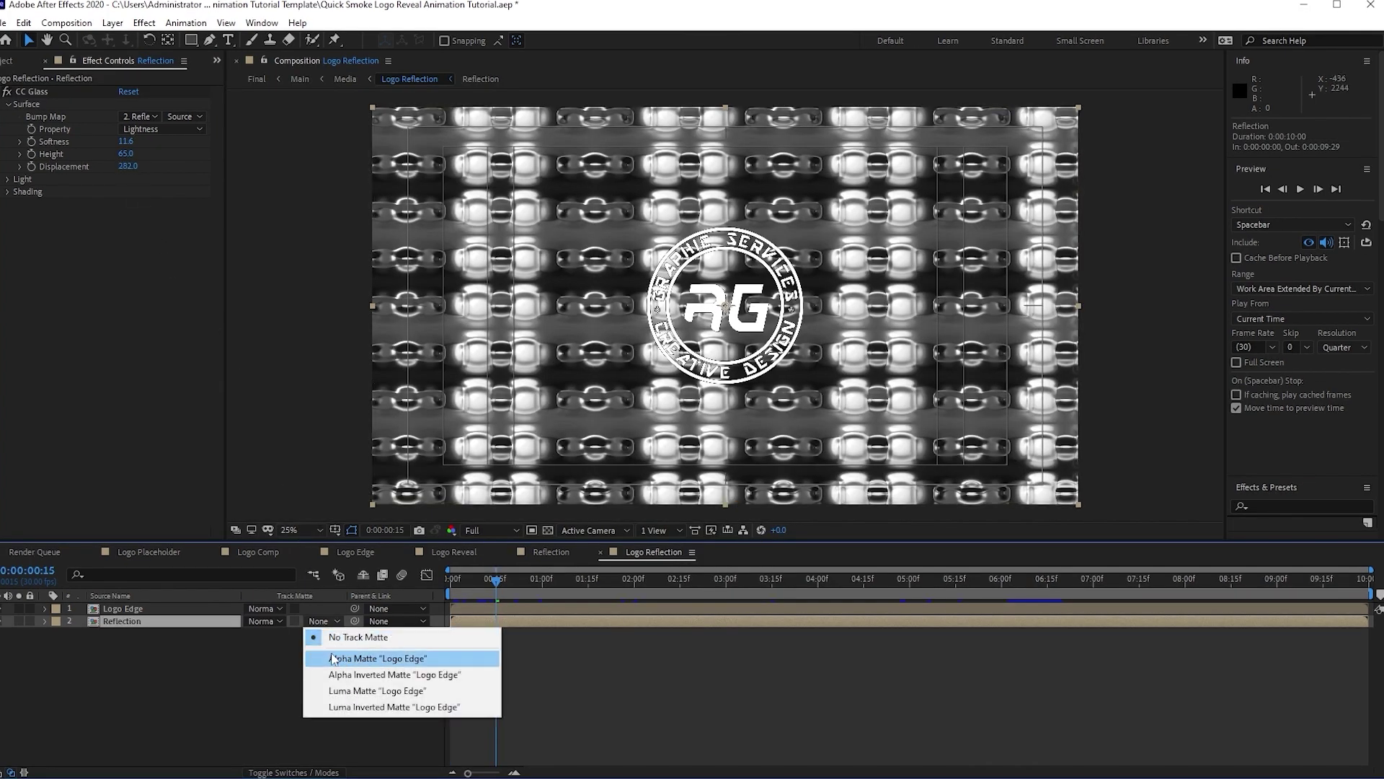
{"action": "left_click", "coordinate": [333, 658]}
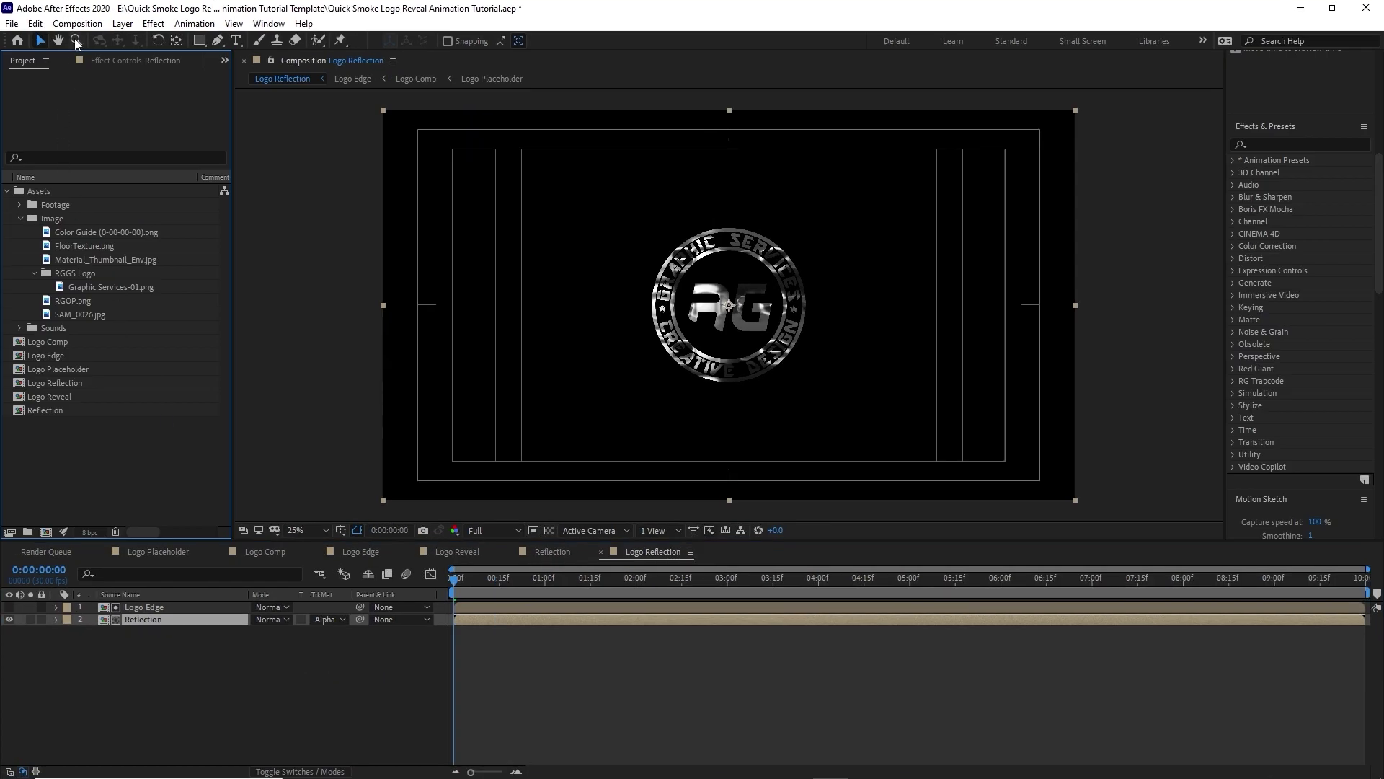
Step: Create a new 1000 x 400, 10-second composition named Tagline
{"action": "left_click", "coordinate": [78, 24]}
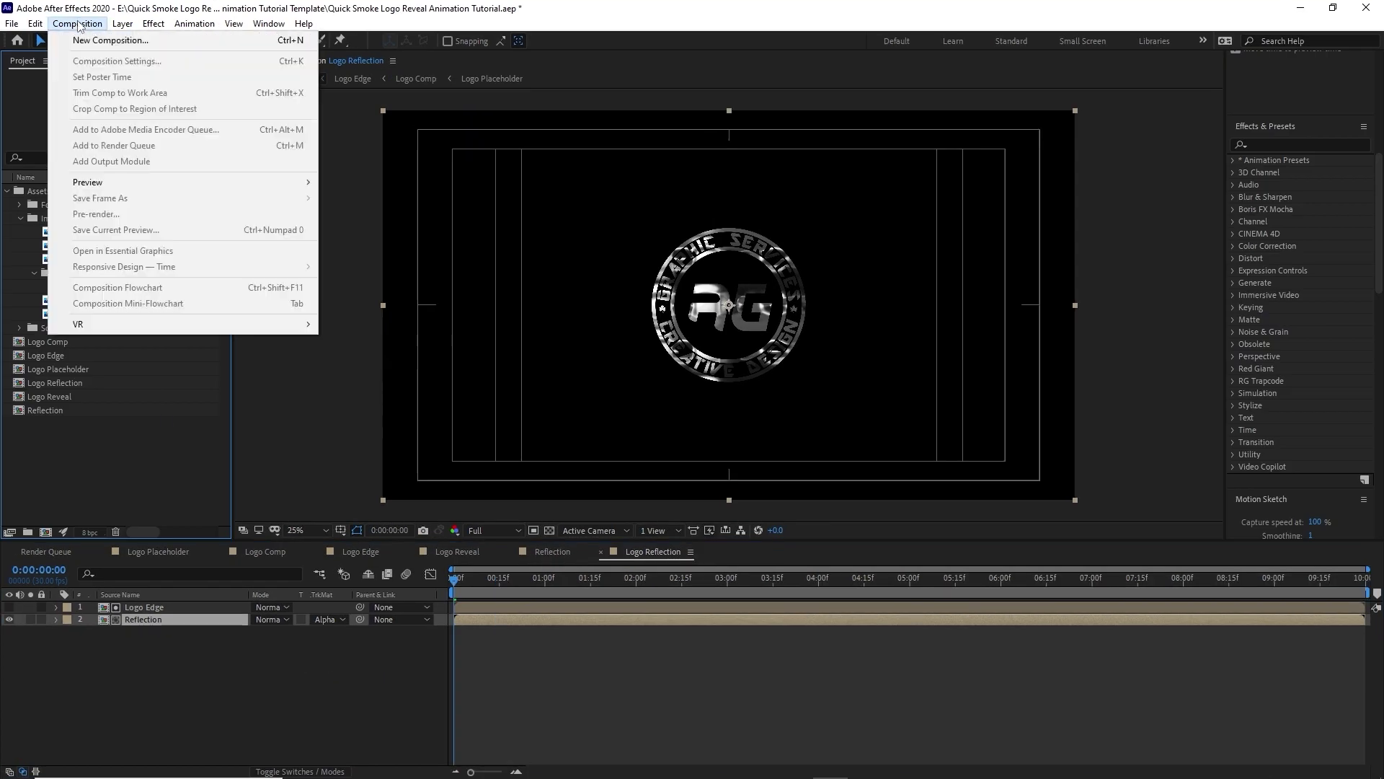
{"action": "left_click", "coordinate": [111, 41]}
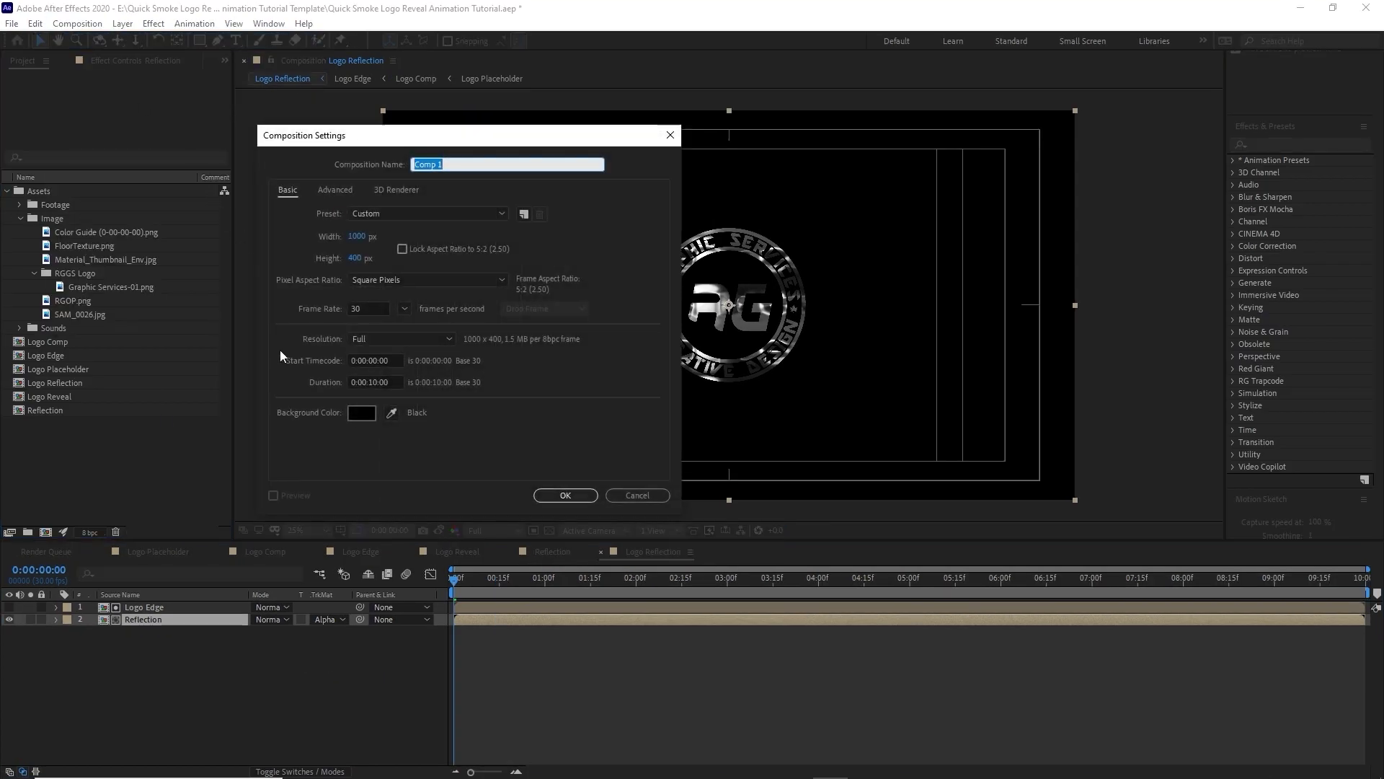
{"action": "type", "text": "Tagline"}
{"action": "left_click", "coordinate": [579, 497]}
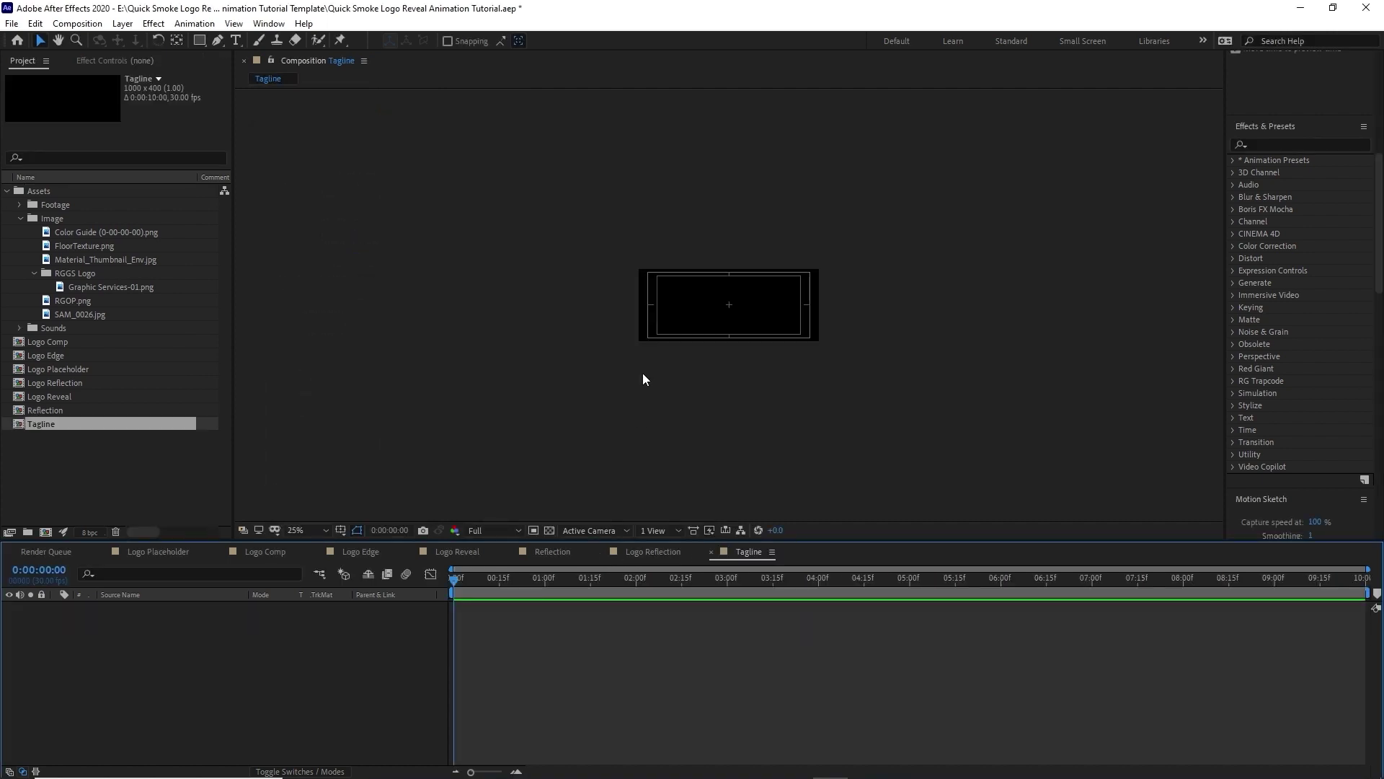
Step: Add a text layer reading "TAGLINE HERE" to the Tagline composition
{"action": "key", "text": "period"}
{"action": "key", "text": "period"}
{"action": "key", "text": "period"}
{"action": "left_click", "coordinate": [237, 40]}
{"action": "left_click", "coordinate": [502, 297]}
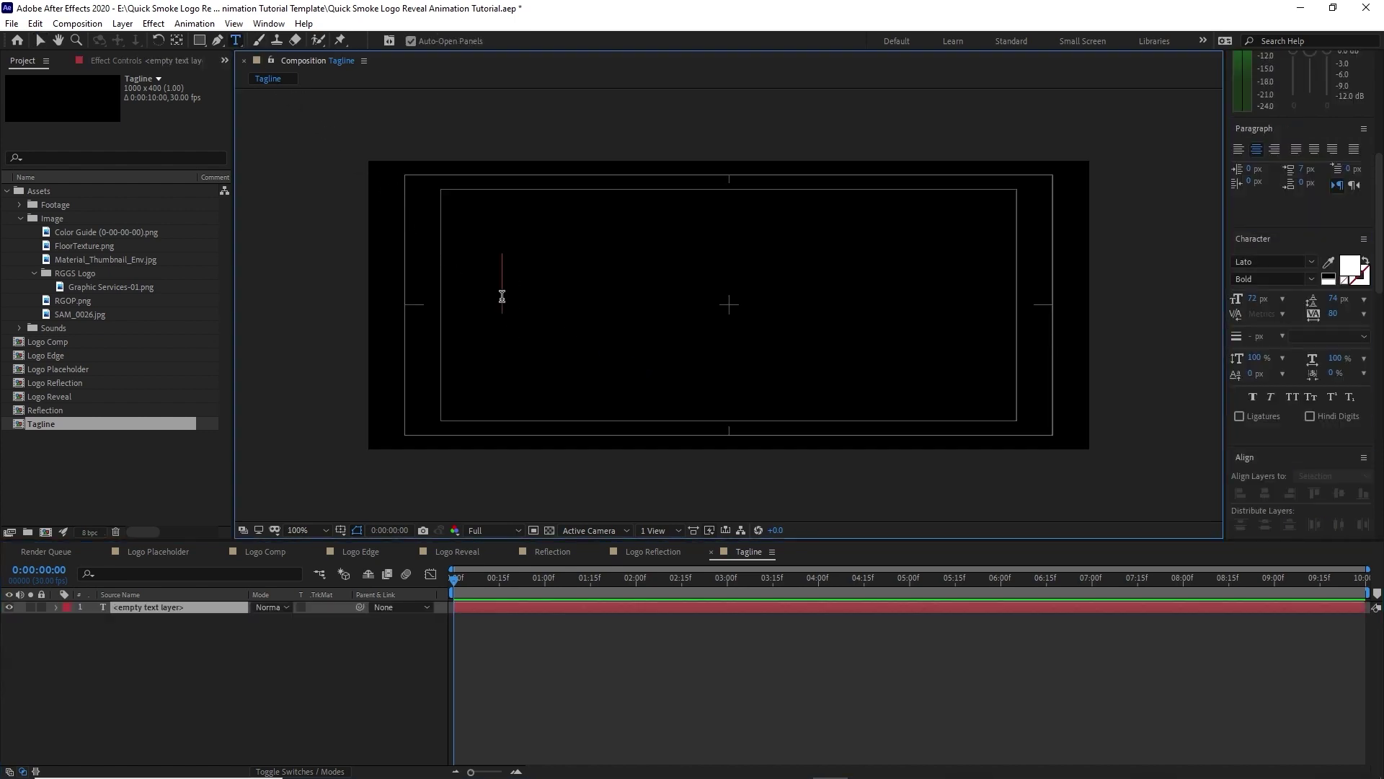
{"action": "type", "text": "TAGLINE"}
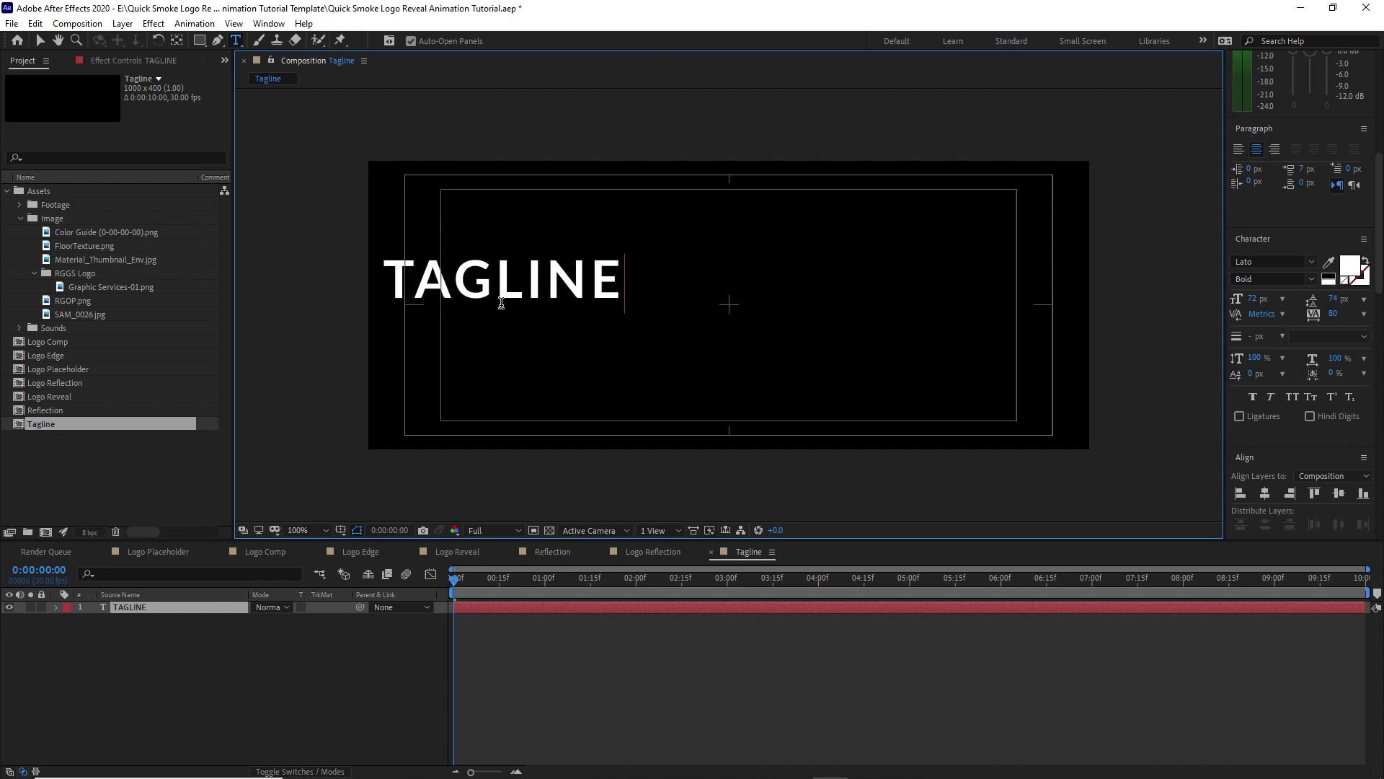
{"action": "type", "text": " HERE"}
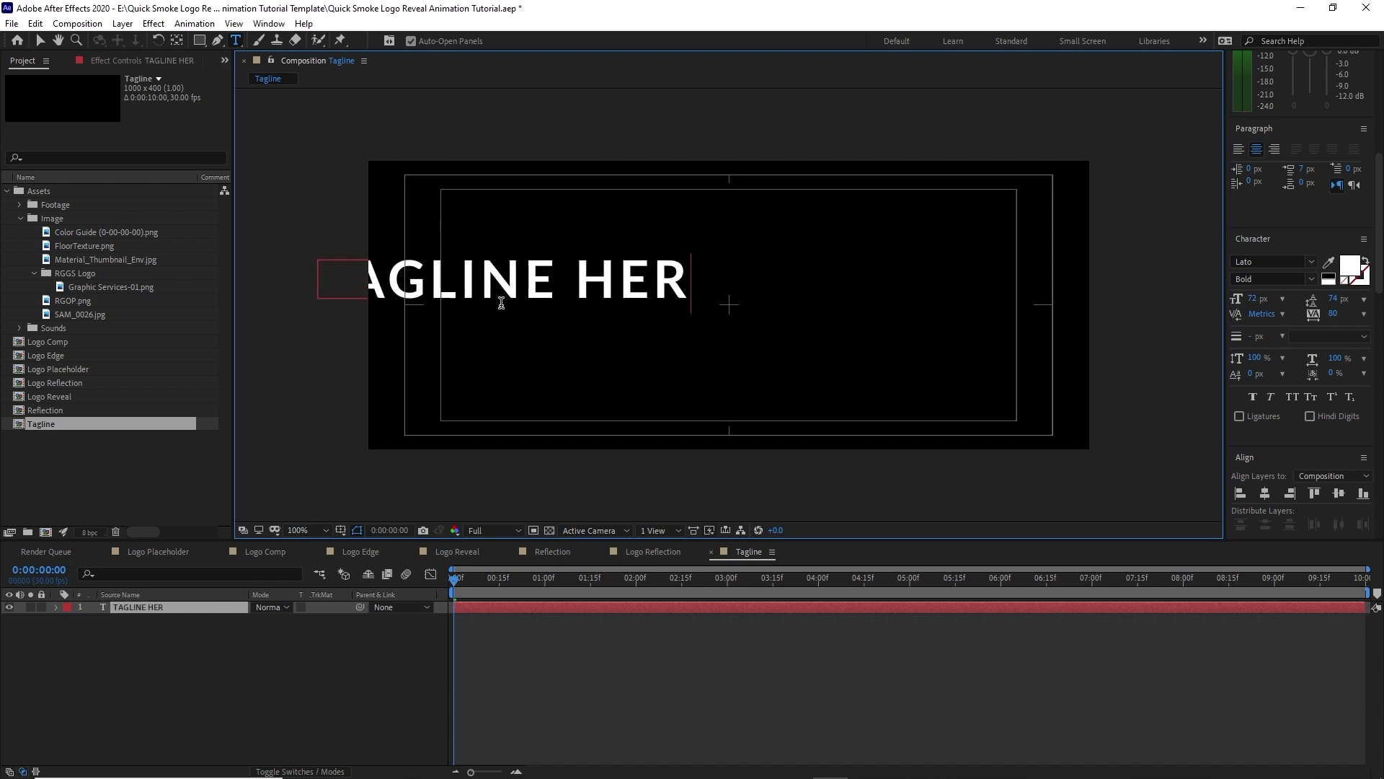
Step: Center the tagline text horizontally and vertically in the composition
{"action": "left_click", "coordinate": [40, 41]}
{"action": "left_click", "coordinate": [1266, 493]}
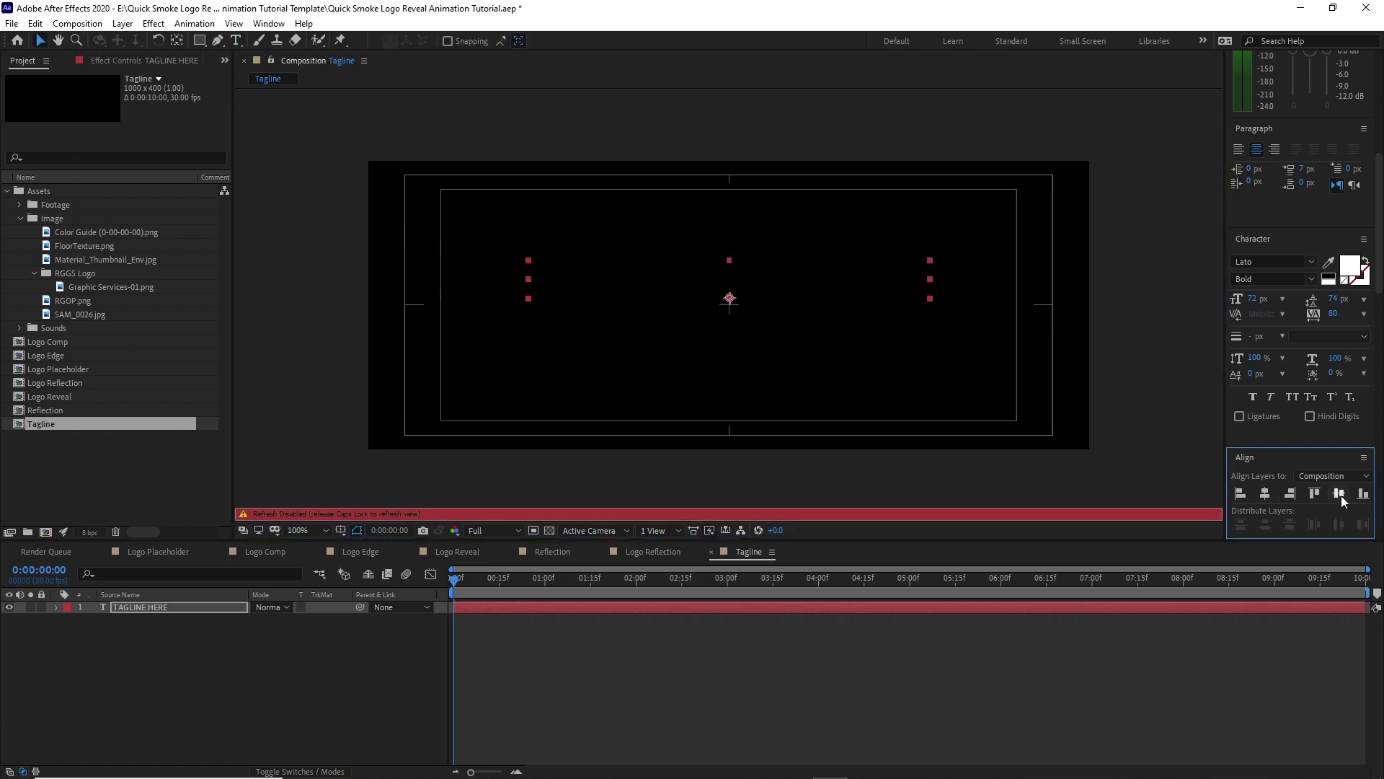
{"action": "key", "text": "ctrl+5"}
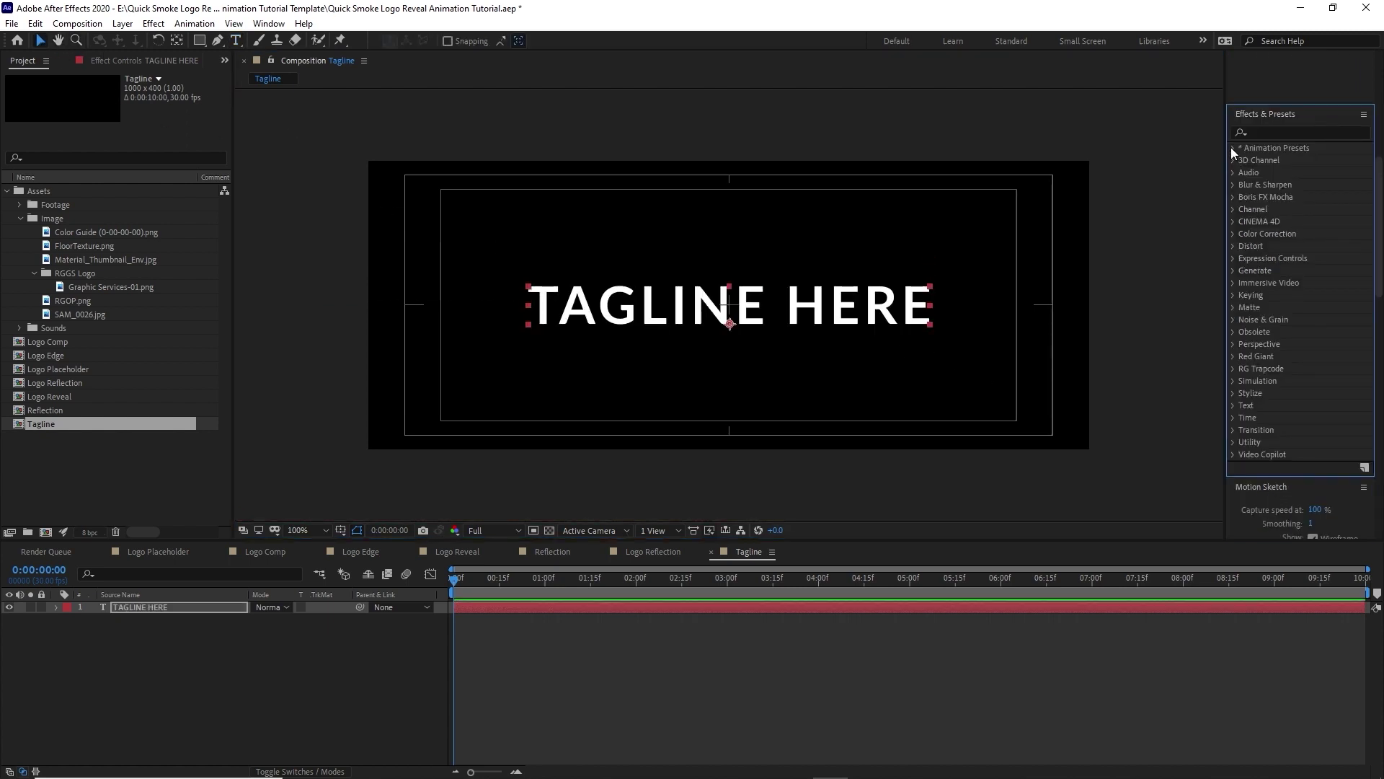
Step: Apply the Fade Up Characters preset from the Animate In text presets to the TAGLINE HERE layer
{"action": "left_click", "coordinate": [1232, 147]}
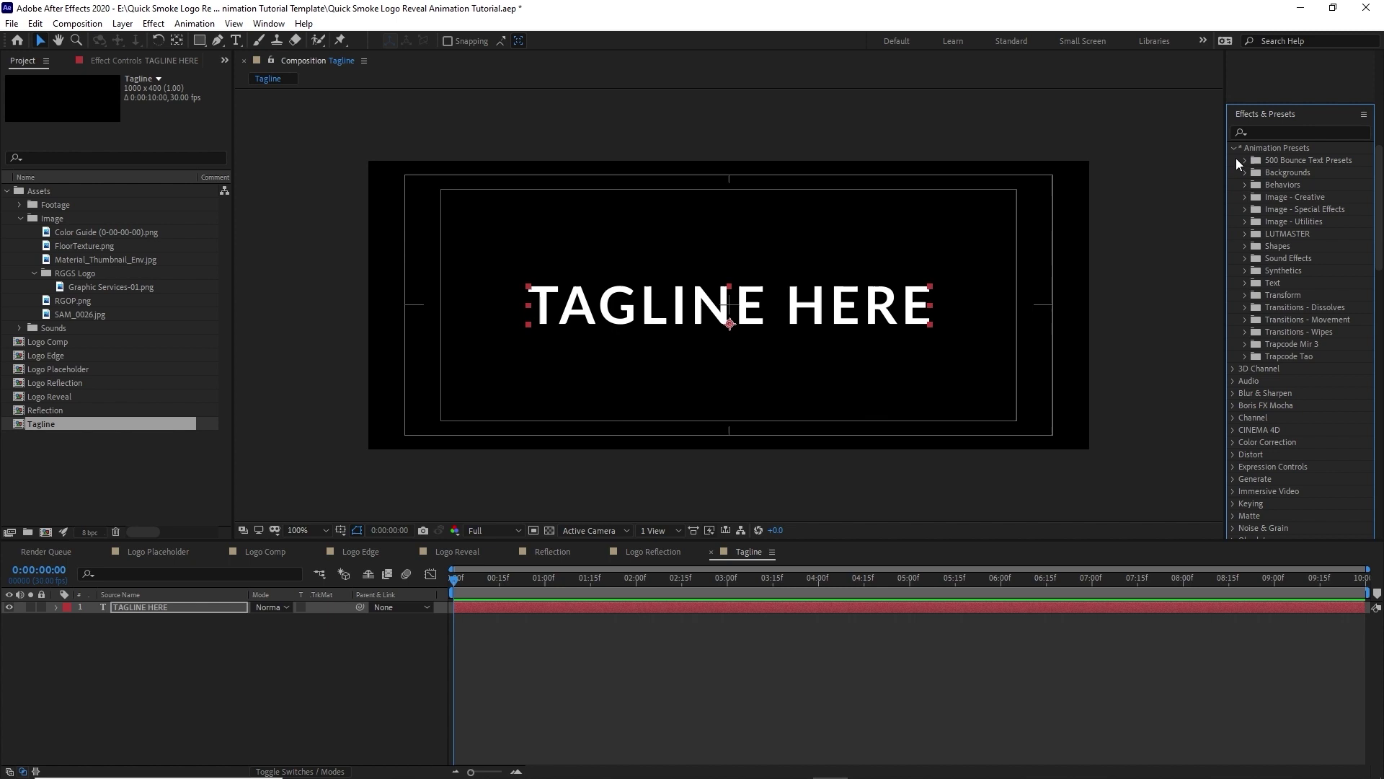
{"action": "left_click", "coordinate": [1246, 283]}
{"action": "left_click", "coordinate": [1256, 308]}
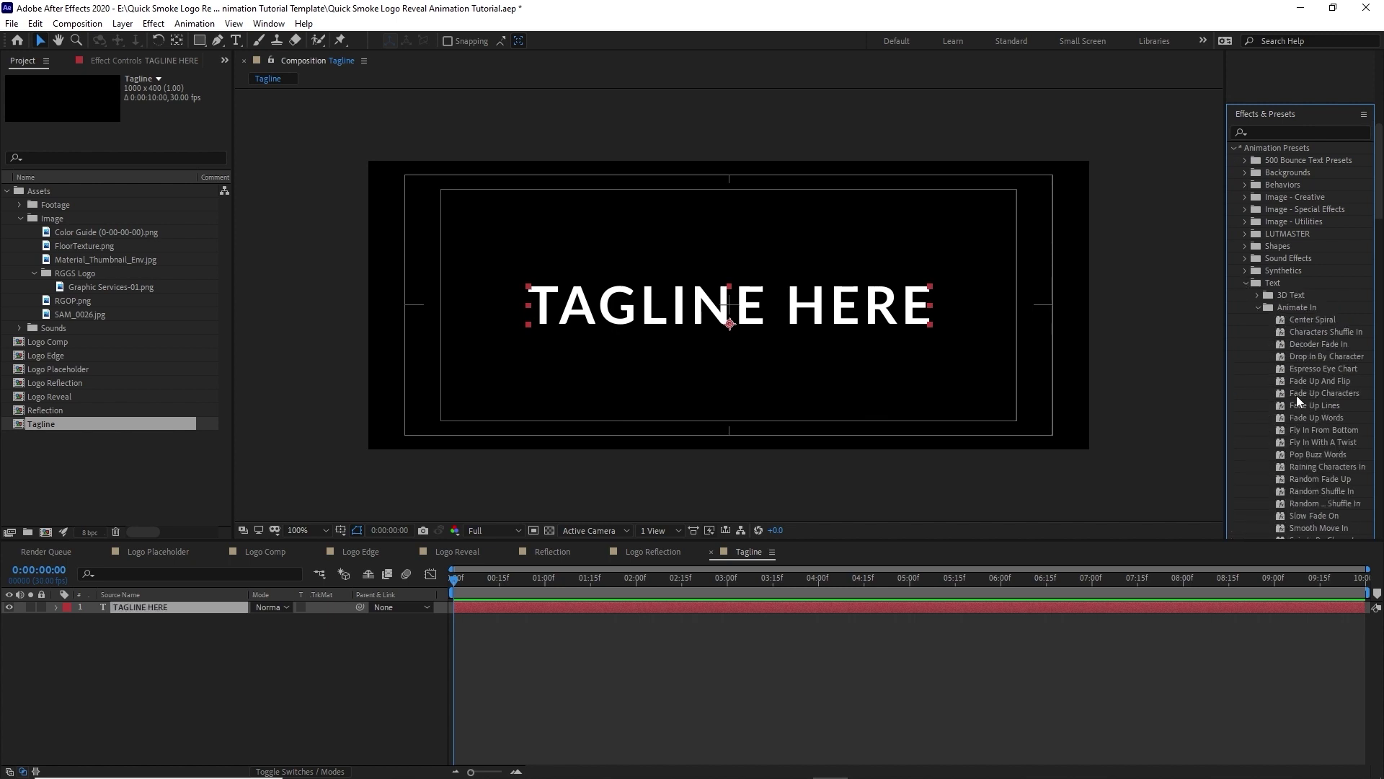
{"action": "left_click_drag", "start_coordinate": [1293, 392], "coordinate": [1130, 605]}
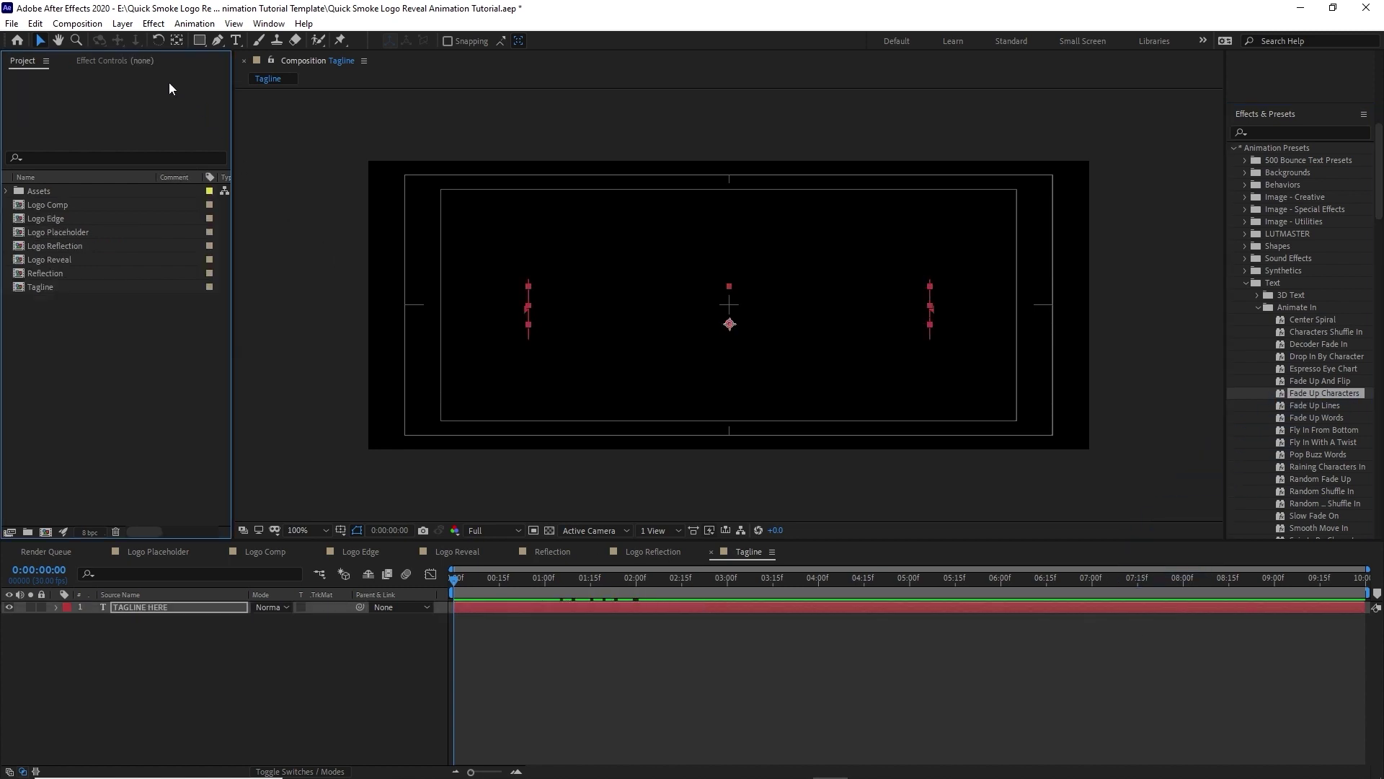
Step: Create a new 3840 x 2160, 10-second composition named Particles
{"action": "left_click", "coordinate": [77, 23]}
{"action": "left_click", "coordinate": [83, 34]}
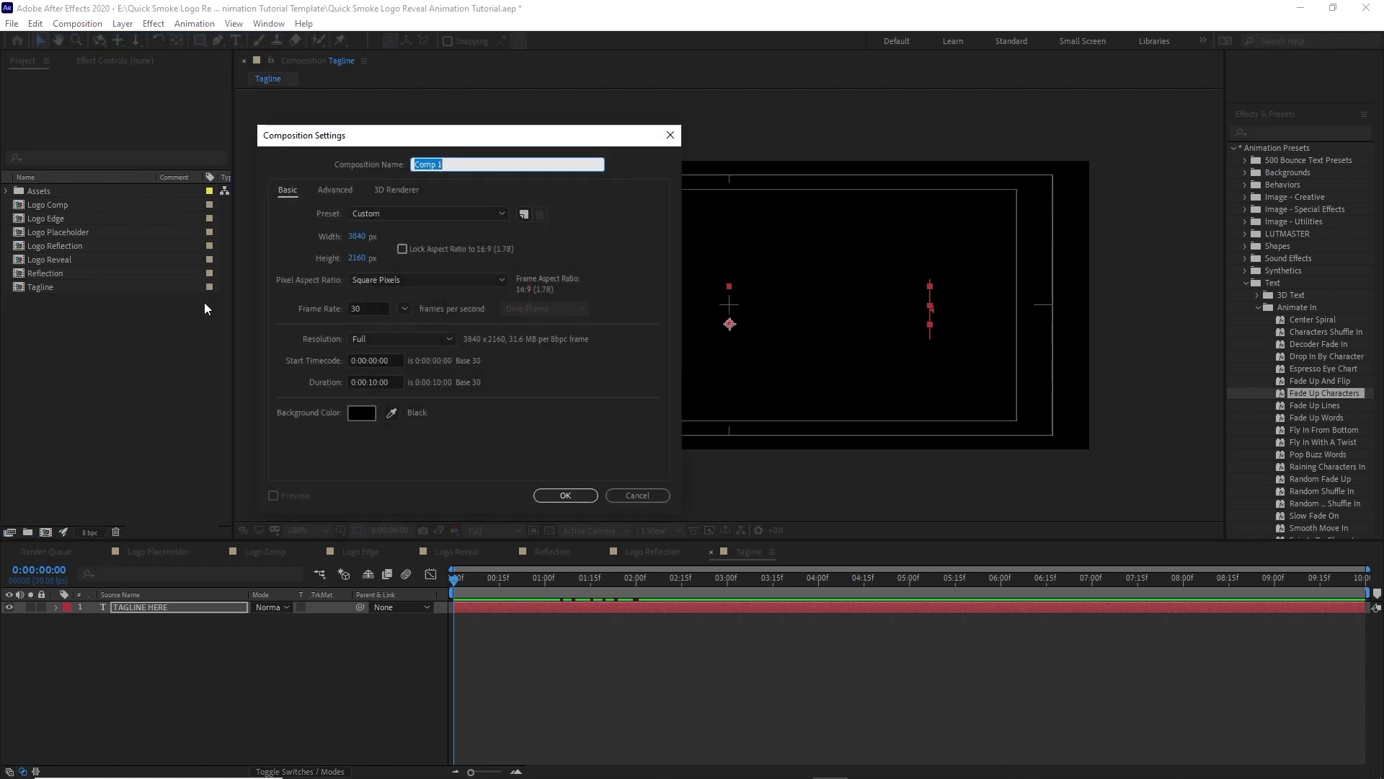
{"action": "type", "text": "Particles"}
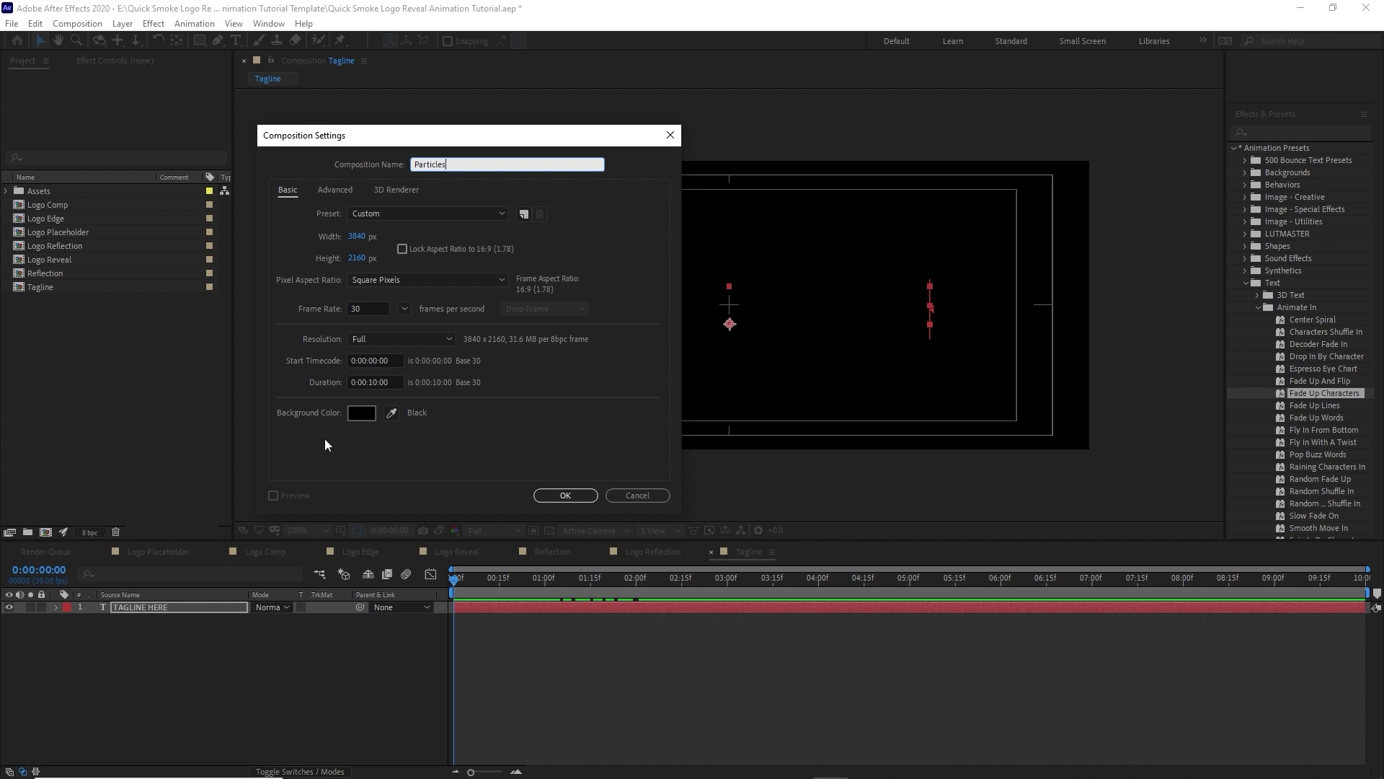
{"action": "left_click", "coordinate": [553, 499]}
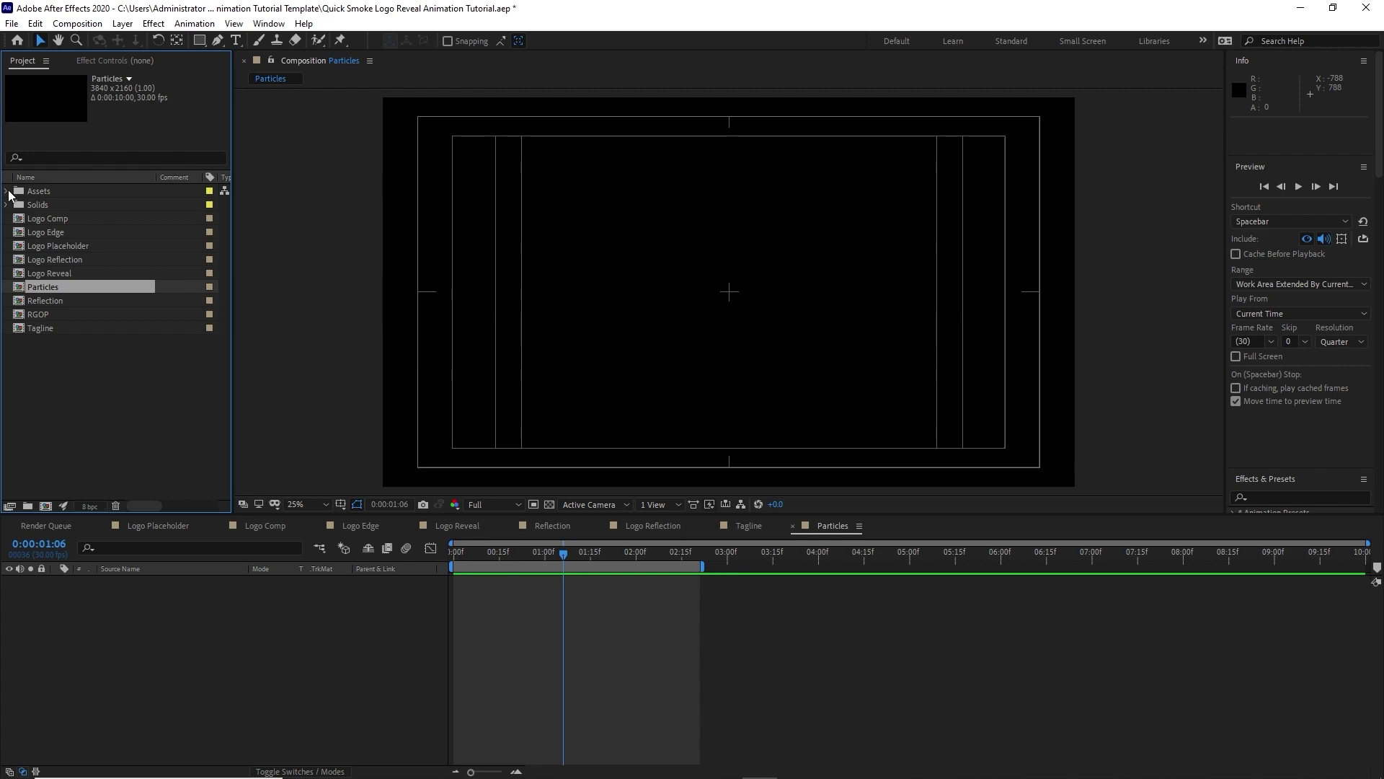
{"action": "left_click", "coordinate": [6, 191]}
{"action": "left_click", "coordinate": [20, 204]}
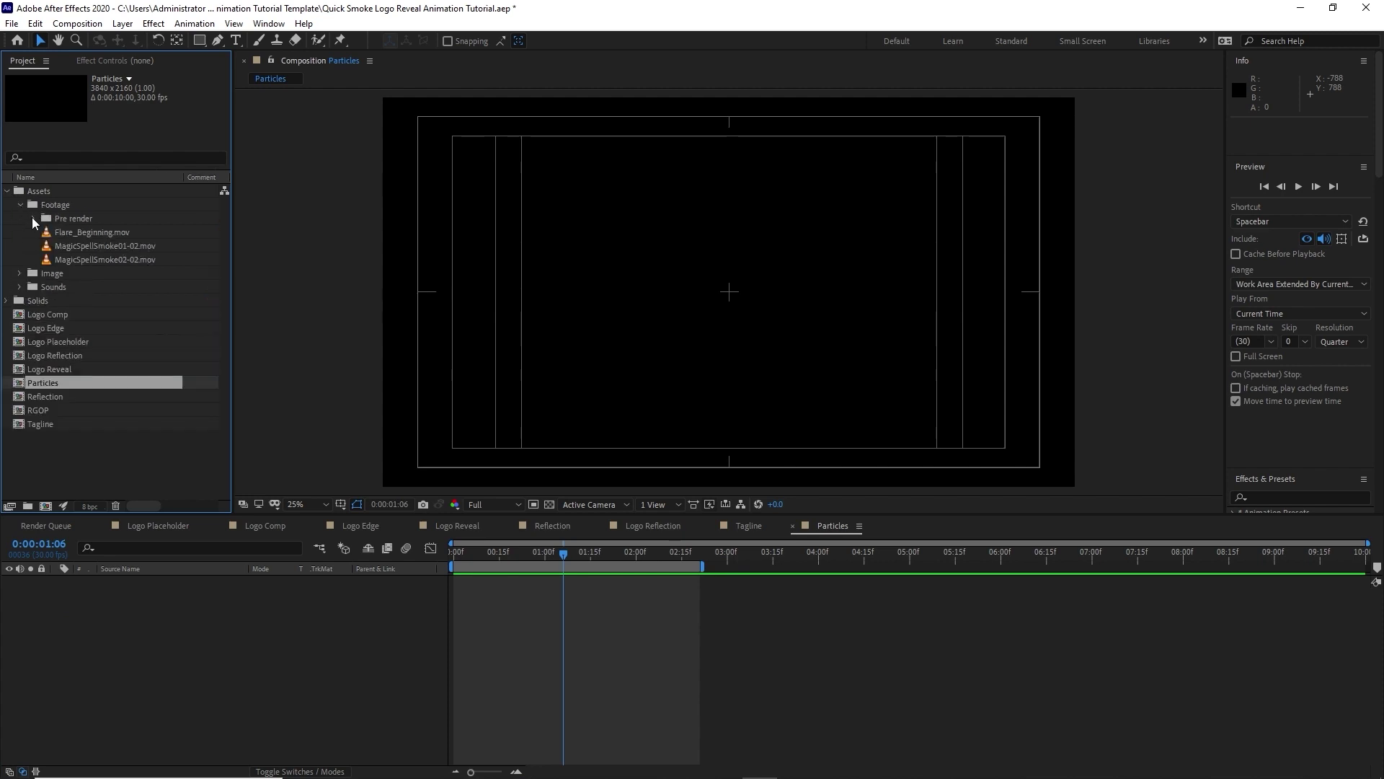
{"action": "left_click", "coordinate": [33, 219]}
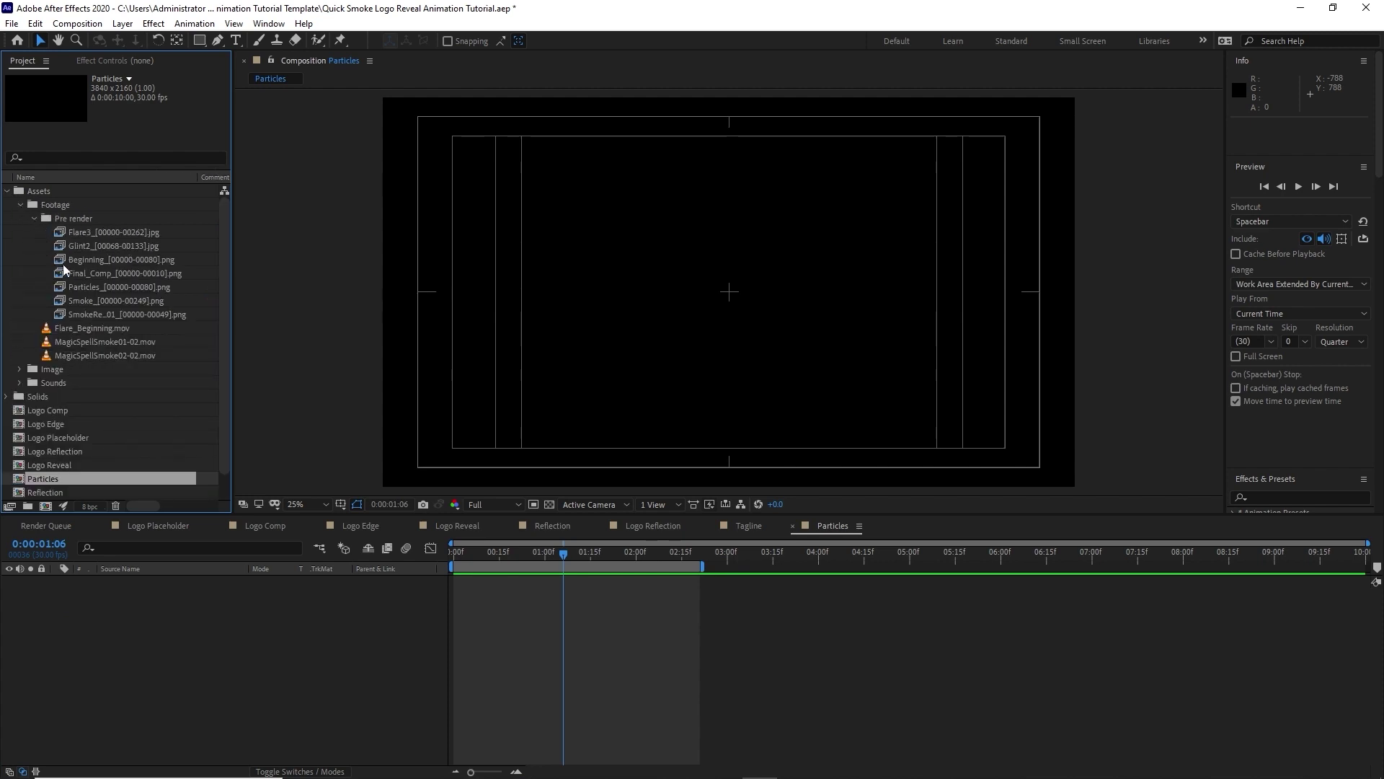
{"action": "left_click_drag", "start_coordinate": [84, 287], "coordinate": [132, 637]}
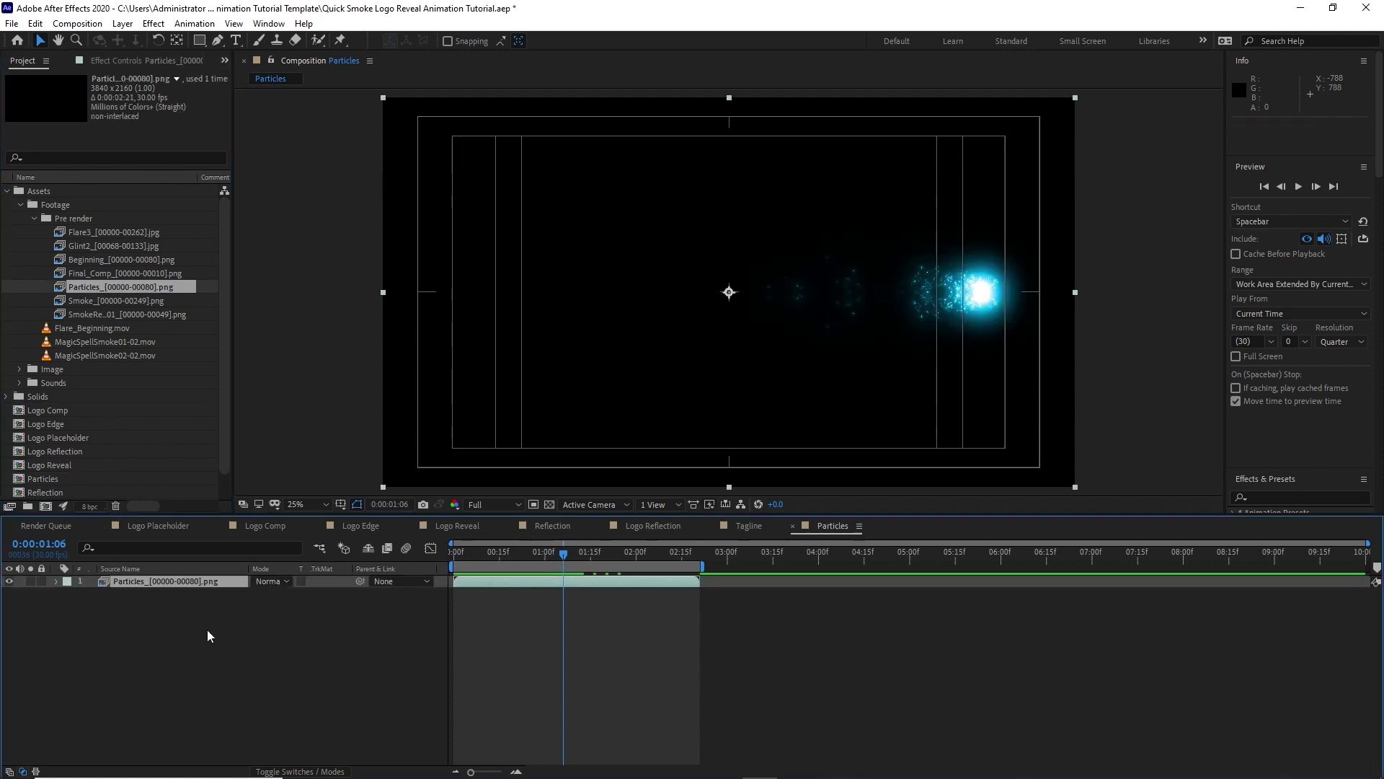
{"action": "left_click_drag", "start_coordinate": [563, 553], "coordinate": [461, 532]}
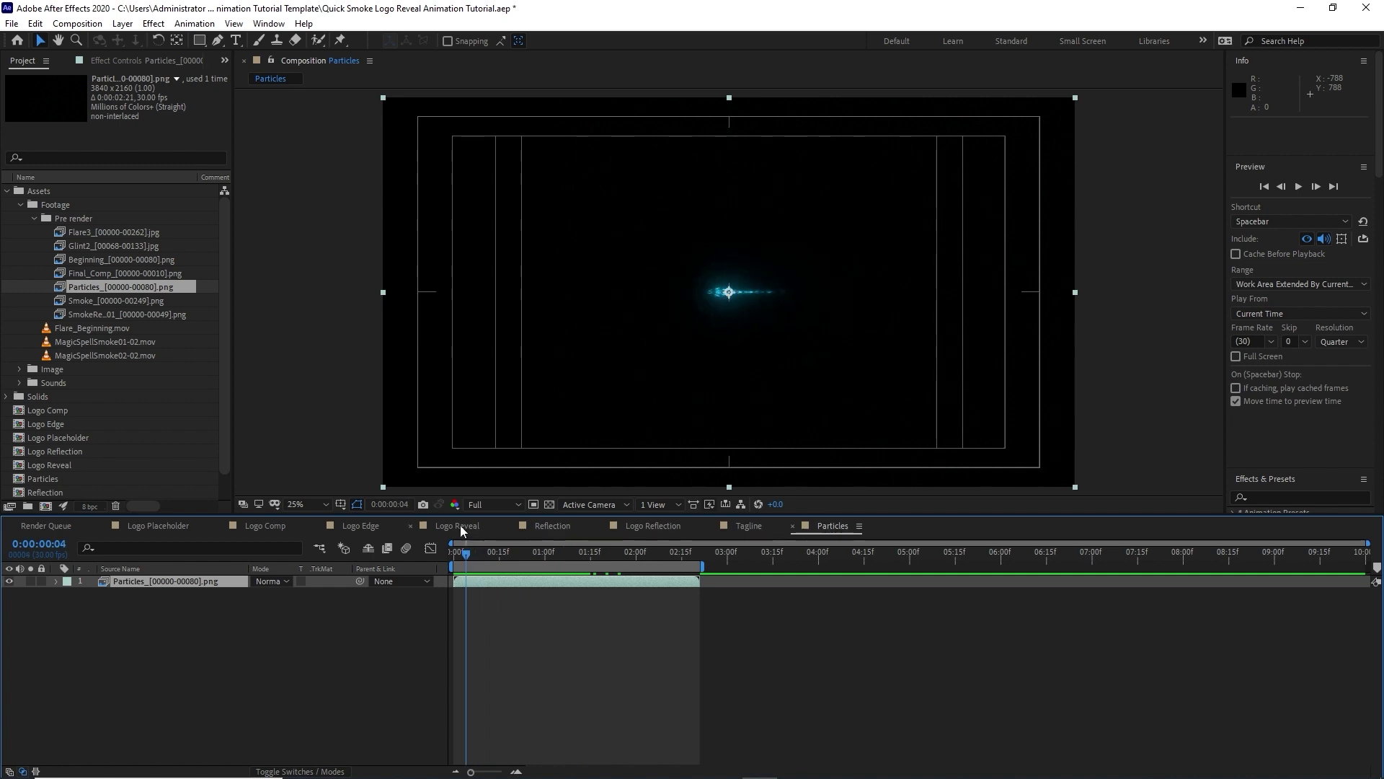
Step: Create a new 3840 x 2160, 10-second composition named Fog
{"action": "left_click", "coordinate": [78, 23]}
{"action": "left_click", "coordinate": [101, 41]}
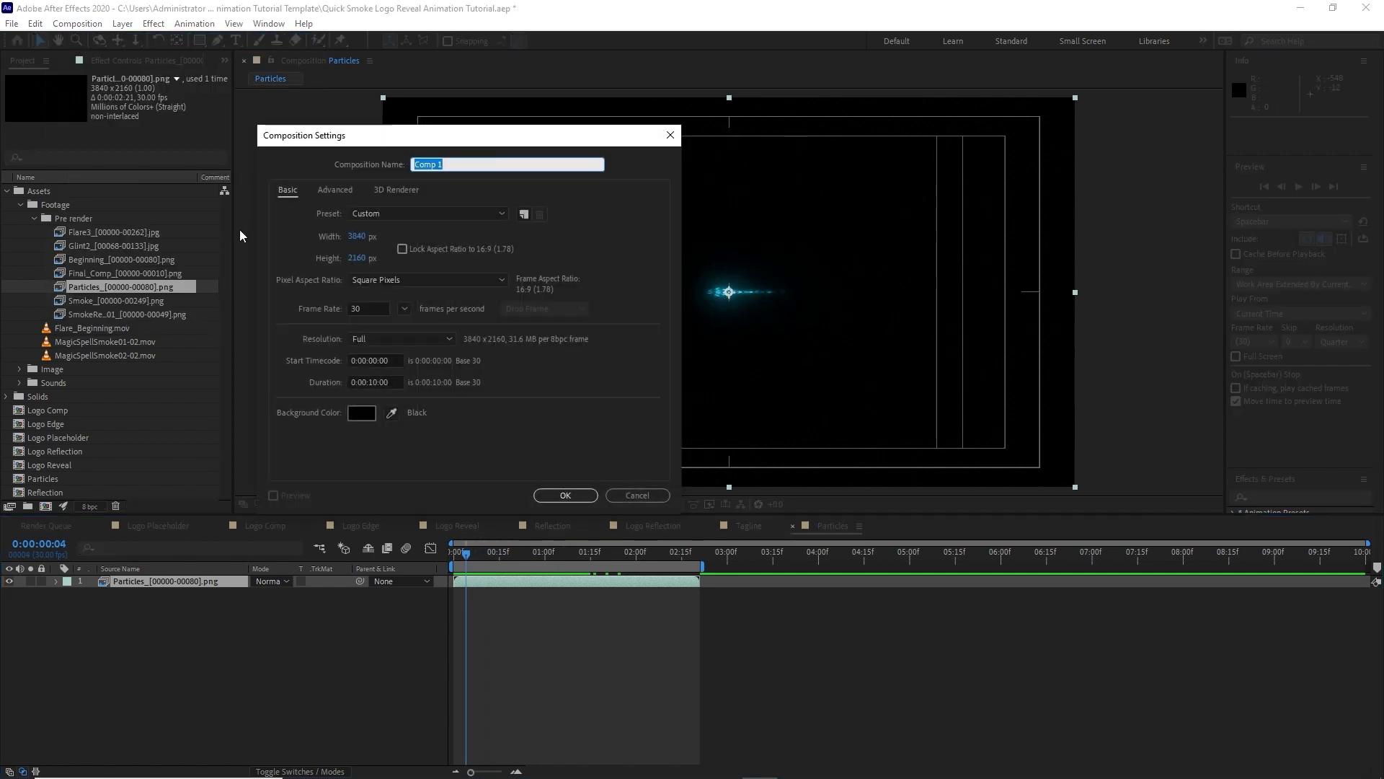
{"action": "type", "text": "Fog"}
{"action": "left_click", "coordinate": [565, 495]}
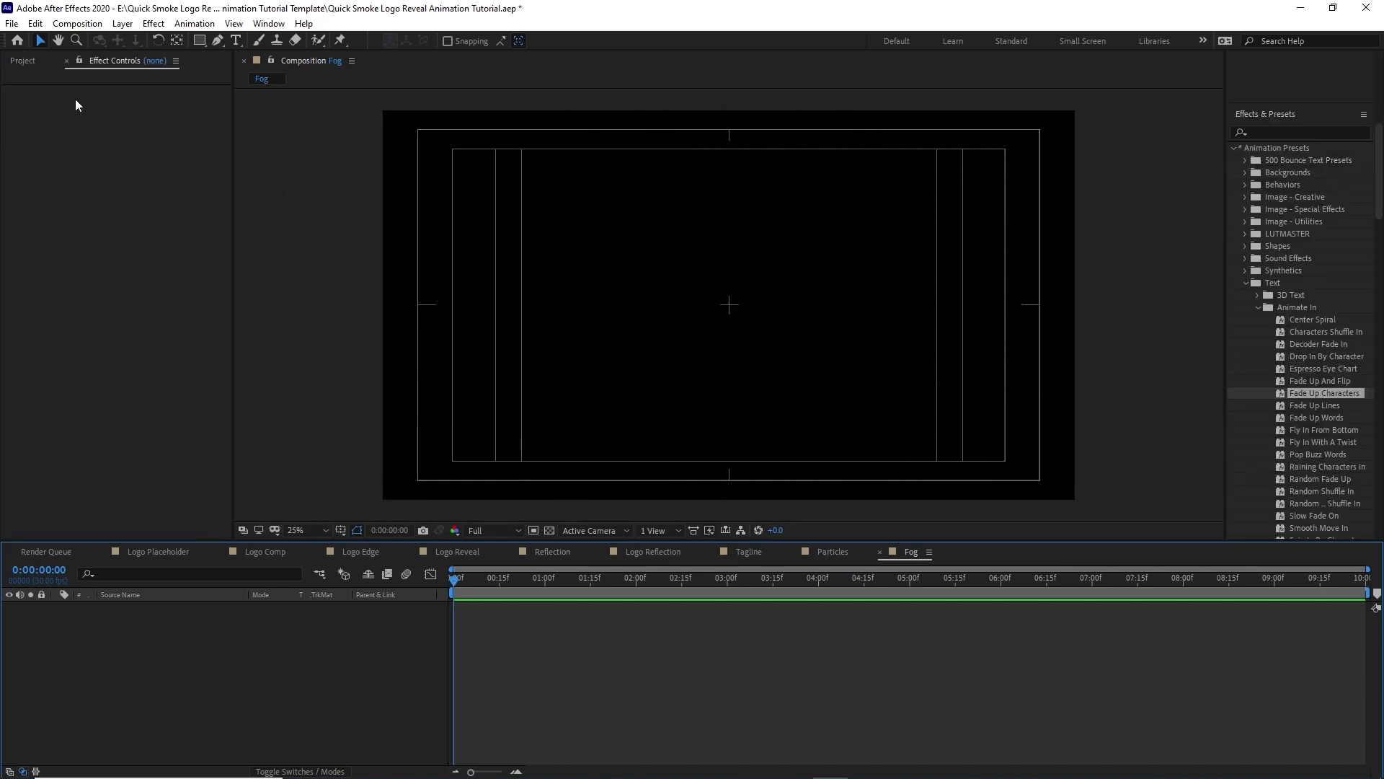
Step: Add the MagicSpellSmoke02-02.mov footage to the Fog composition as a layer
{"action": "left_click", "coordinate": [24, 62]}
{"action": "left_click", "coordinate": [21, 301]}
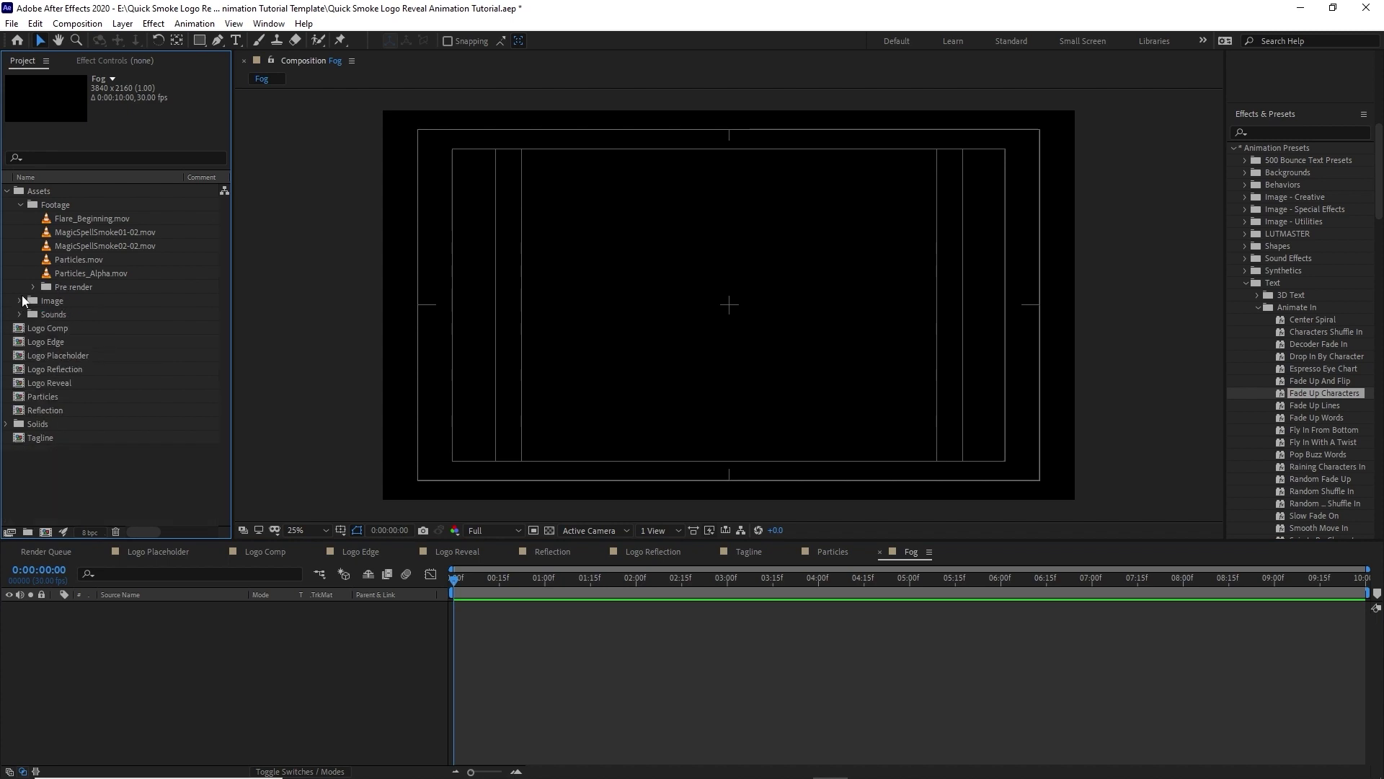
{"action": "left_click", "coordinate": [98, 247]}
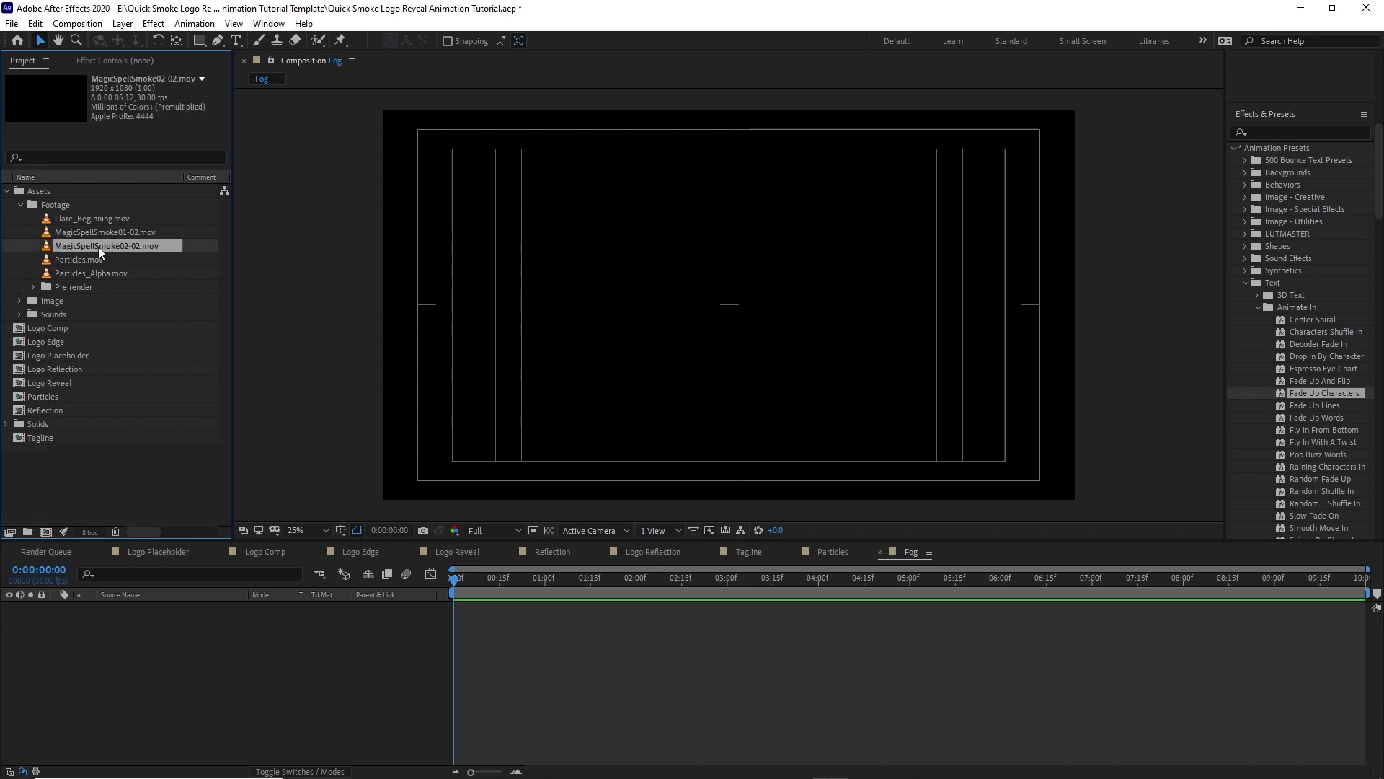
{"action": "left_click_drag", "start_coordinate": [98, 246], "coordinate": [124, 677]}
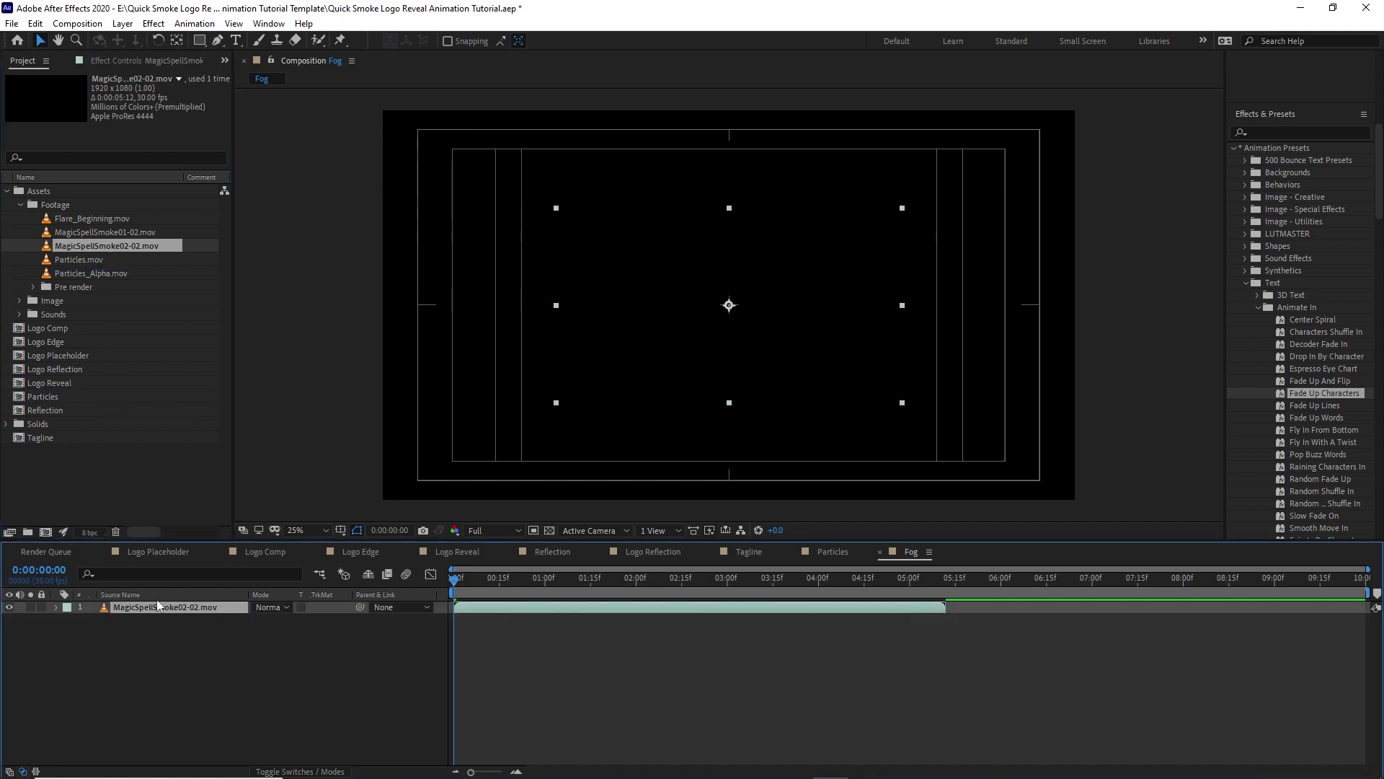
Step: Duplicate the MagicSpellSmoke02-02.mov layer, flip the duplicate vertically, and scrub to 0:00:02:10 to preview the smoke
{"action": "key", "text": "ctrl+d"}
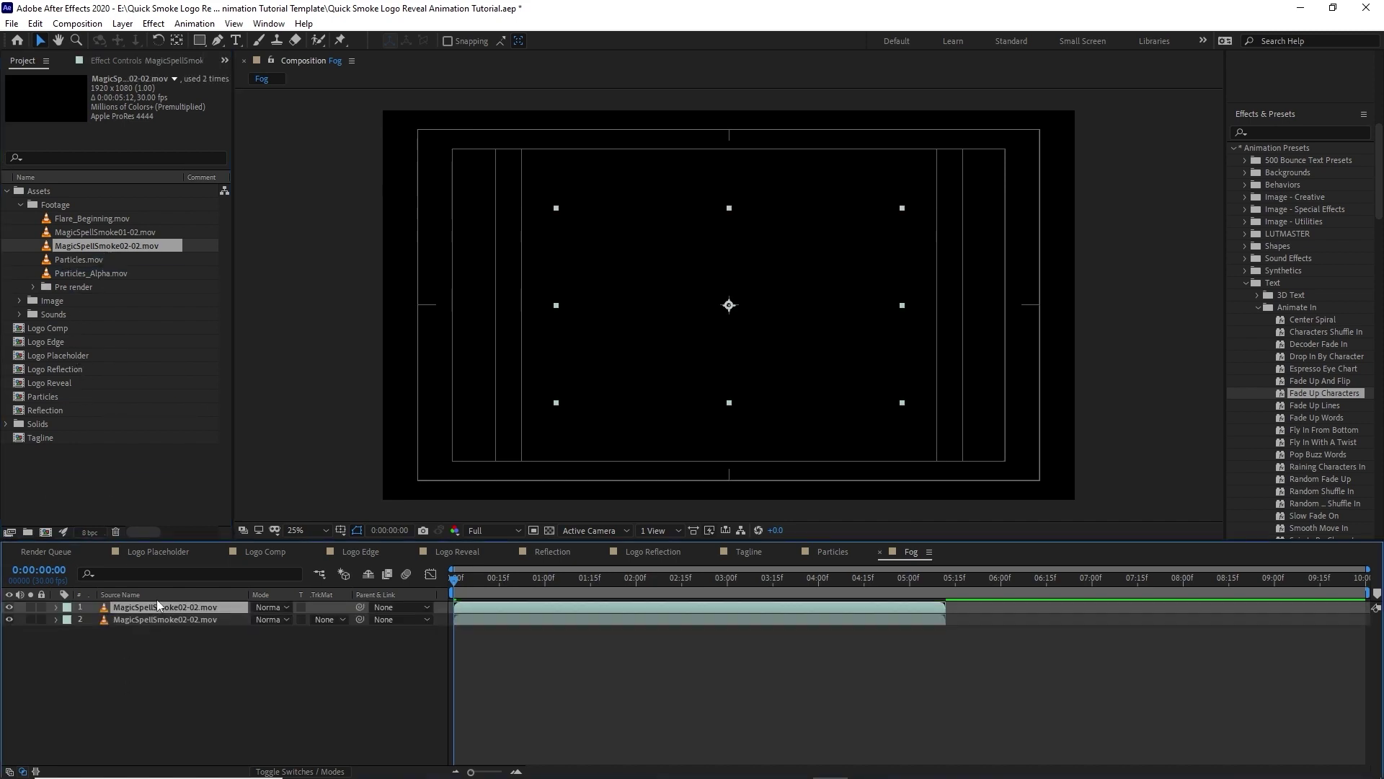
{"action": "left_click", "coordinate": [123, 23]}
{"action": "mouse_move", "coordinate": [175, 193]}
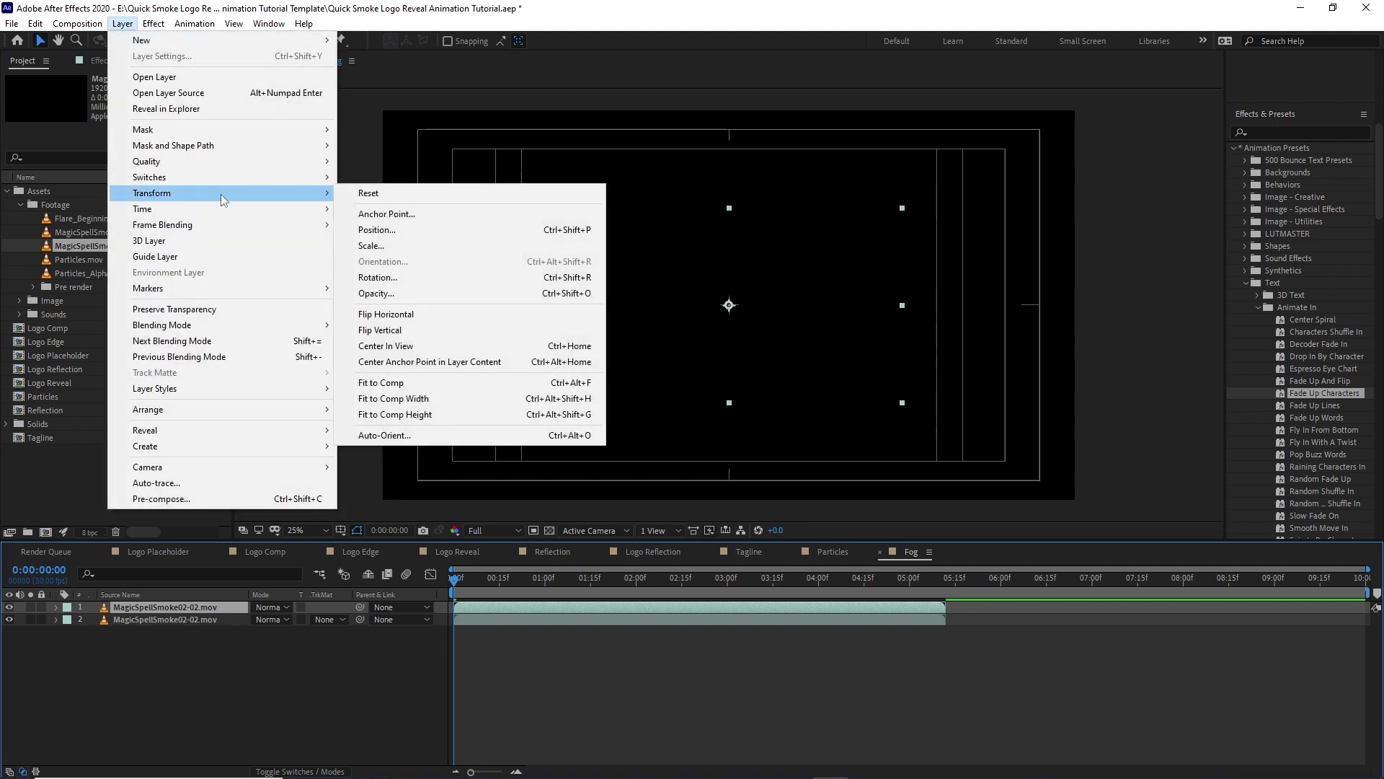
{"action": "left_click", "coordinate": [376, 331]}
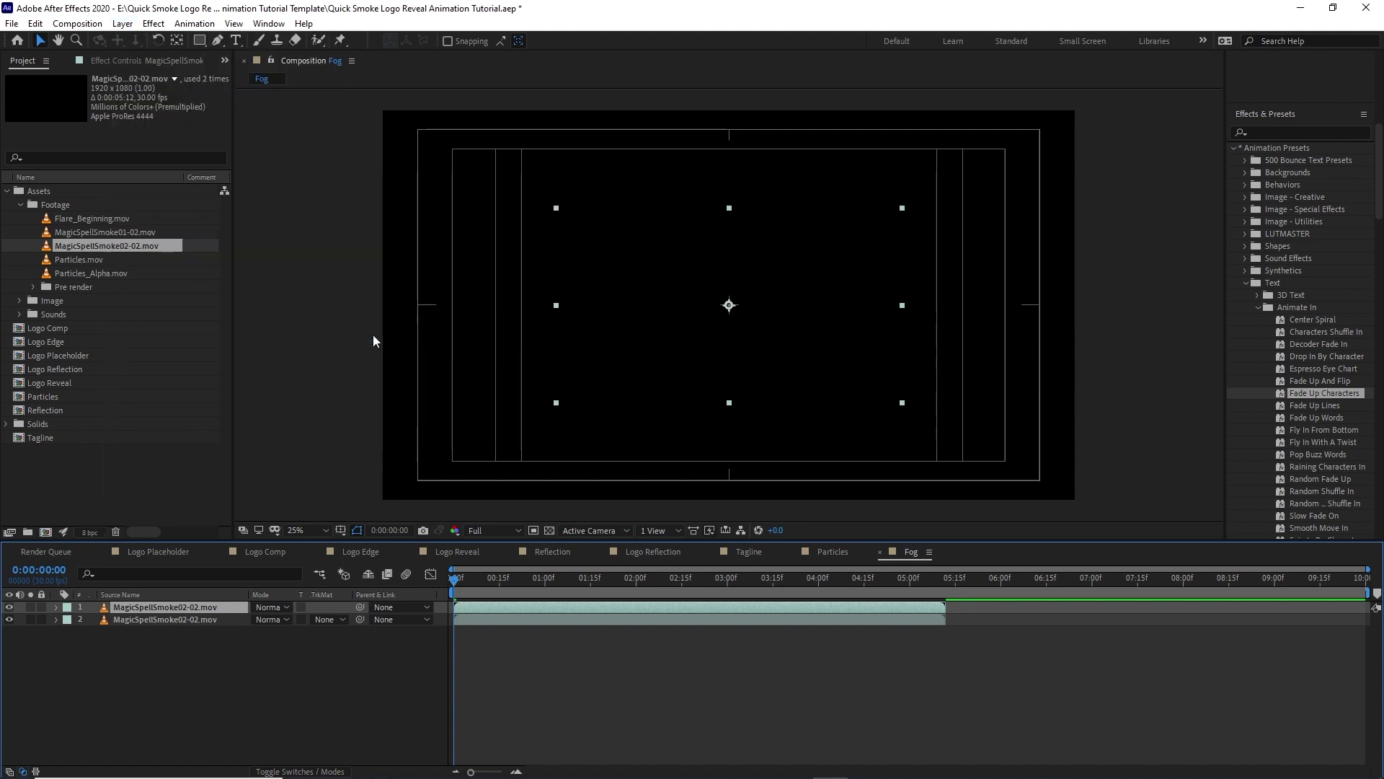
{"action": "left_click_drag", "start_coordinate": [498, 588], "coordinate": [669, 600]}
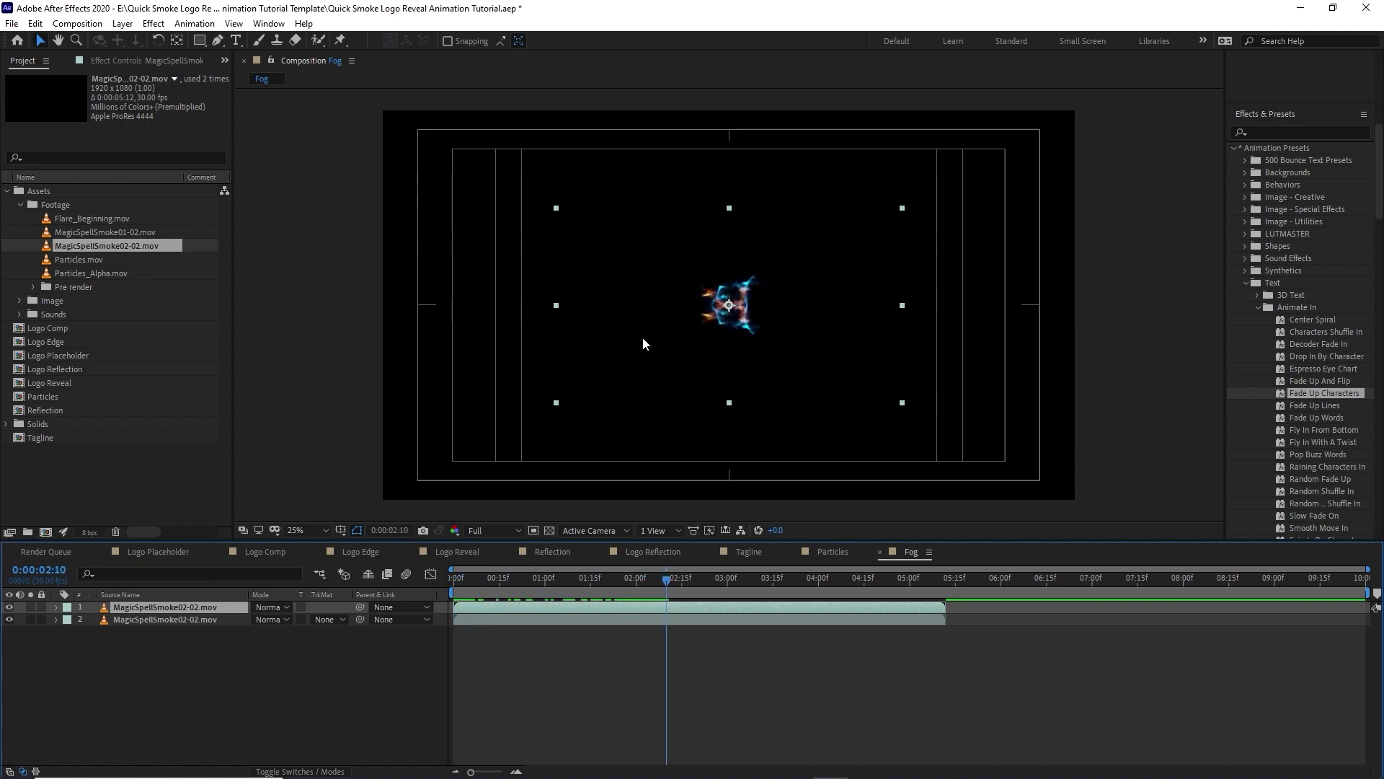
Step: Fit both MagicSpellSmoke02-02.mov layers to the Fog composition's frame
{"action": "right_click", "coordinate": [153, 604]}
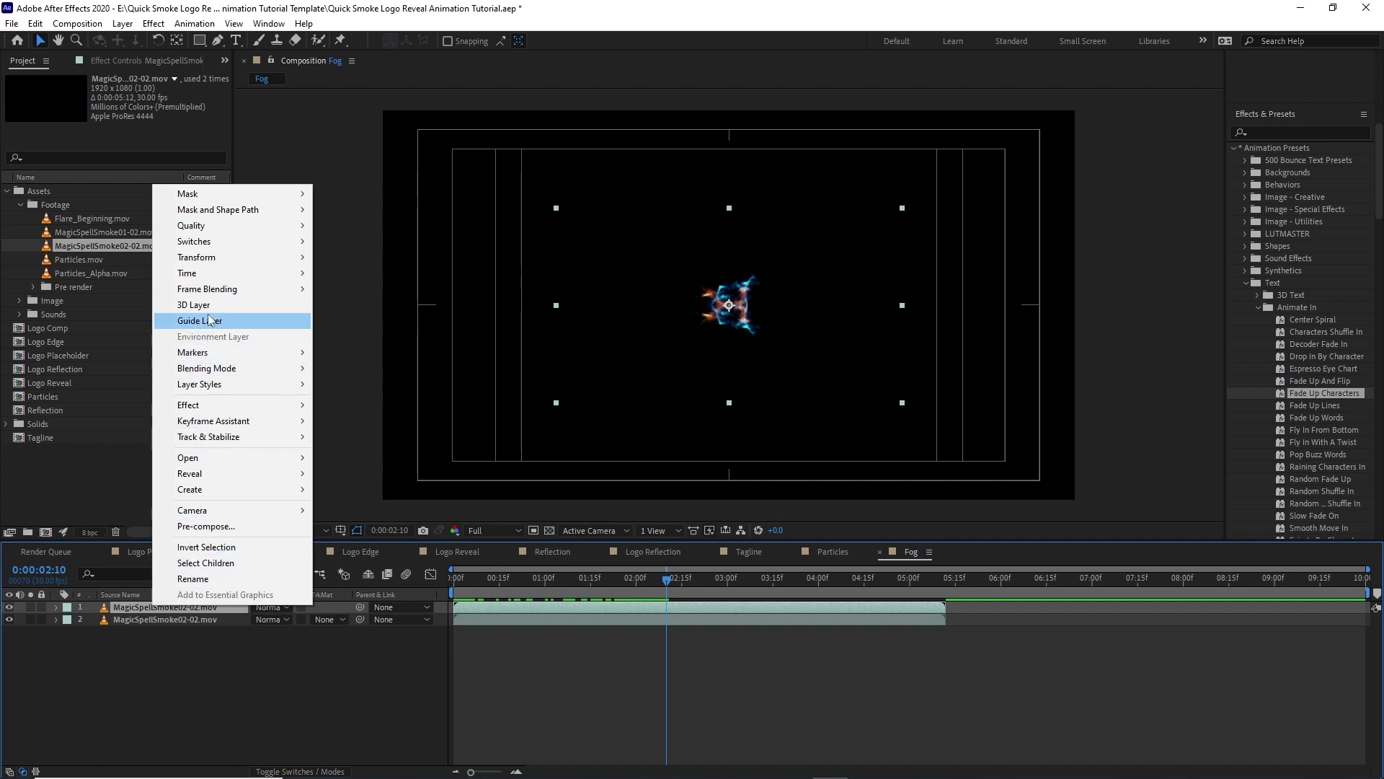
{"action": "mouse_move", "coordinate": [210, 258]}
{"action": "left_click", "coordinate": [389, 447]}
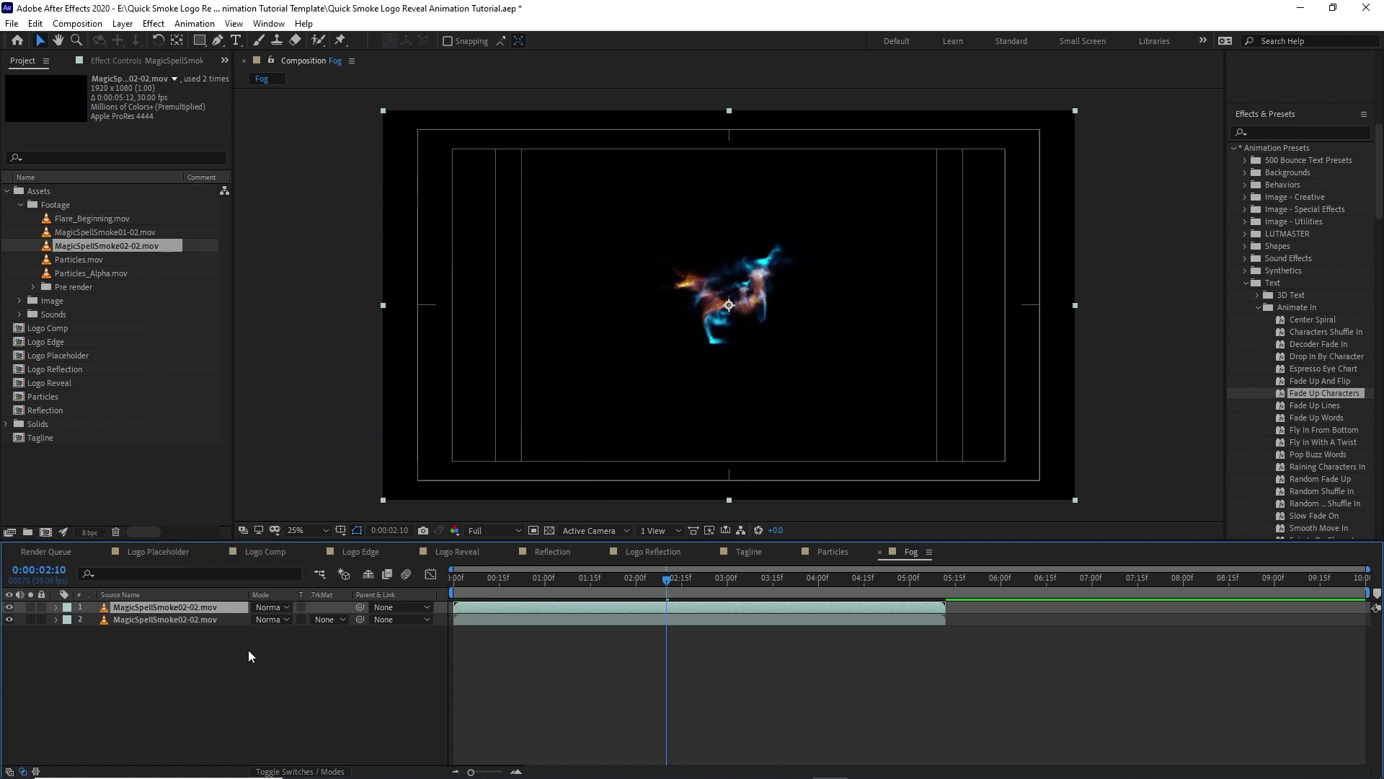
{"action": "left_click", "coordinate": [205, 621]}
{"action": "right_click", "coordinate": [200, 622]}
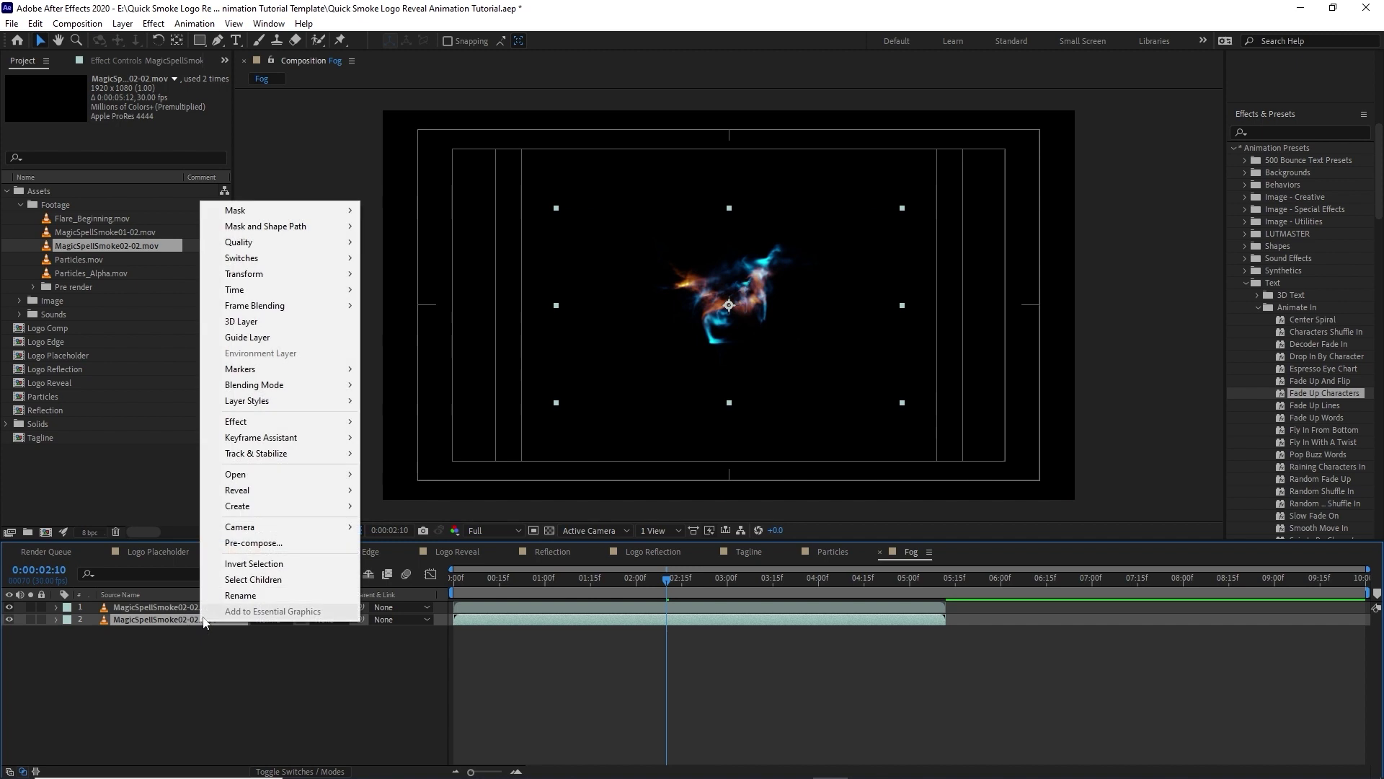
{"action": "mouse_move", "coordinate": [356, 280]}
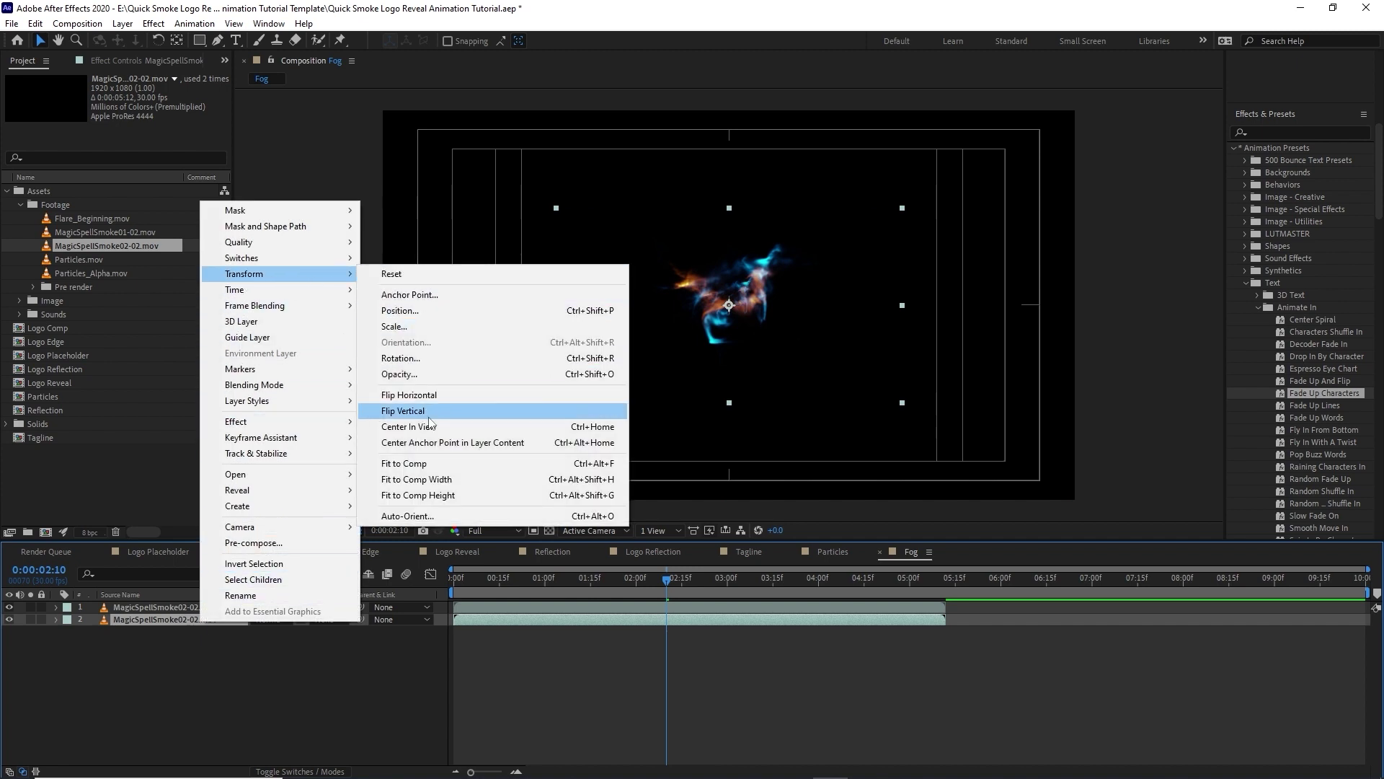
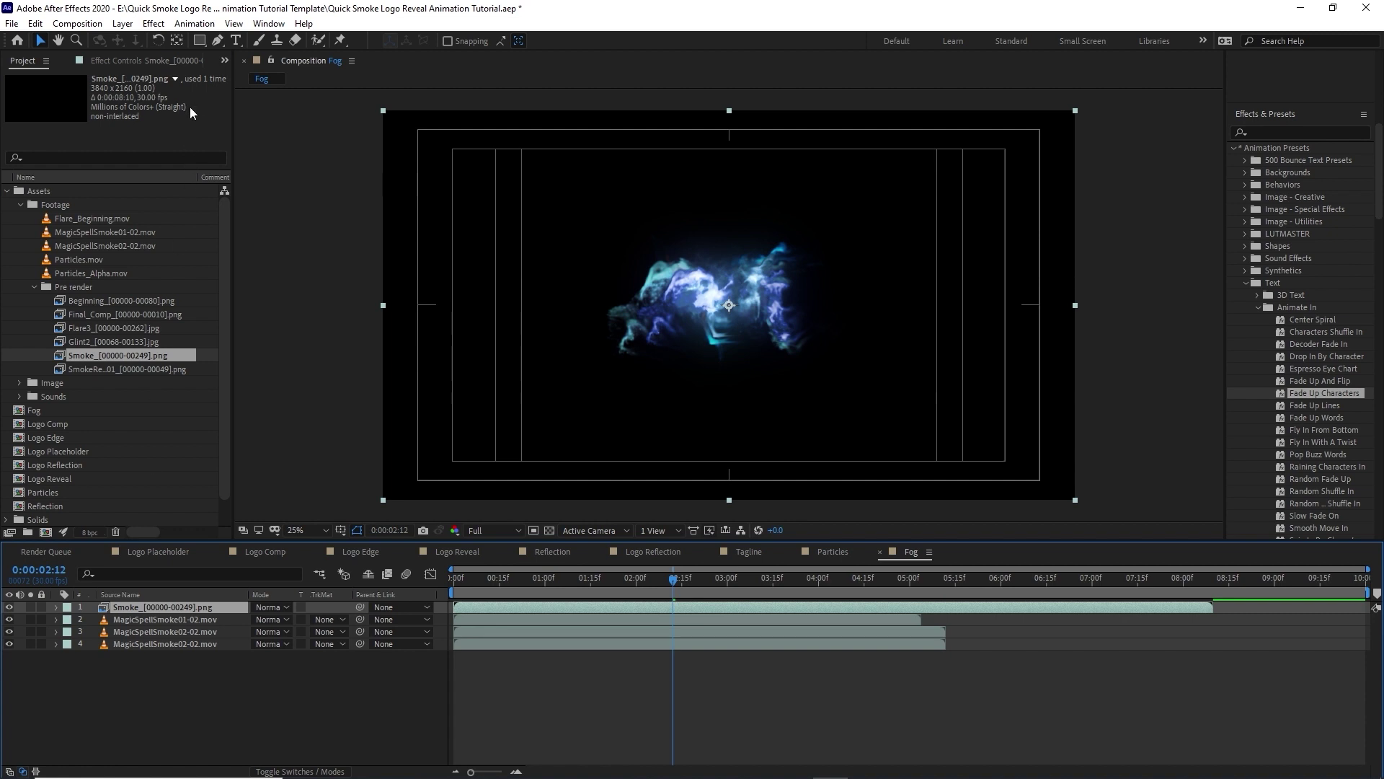
{"action": "left_click", "coordinate": [153, 23]}
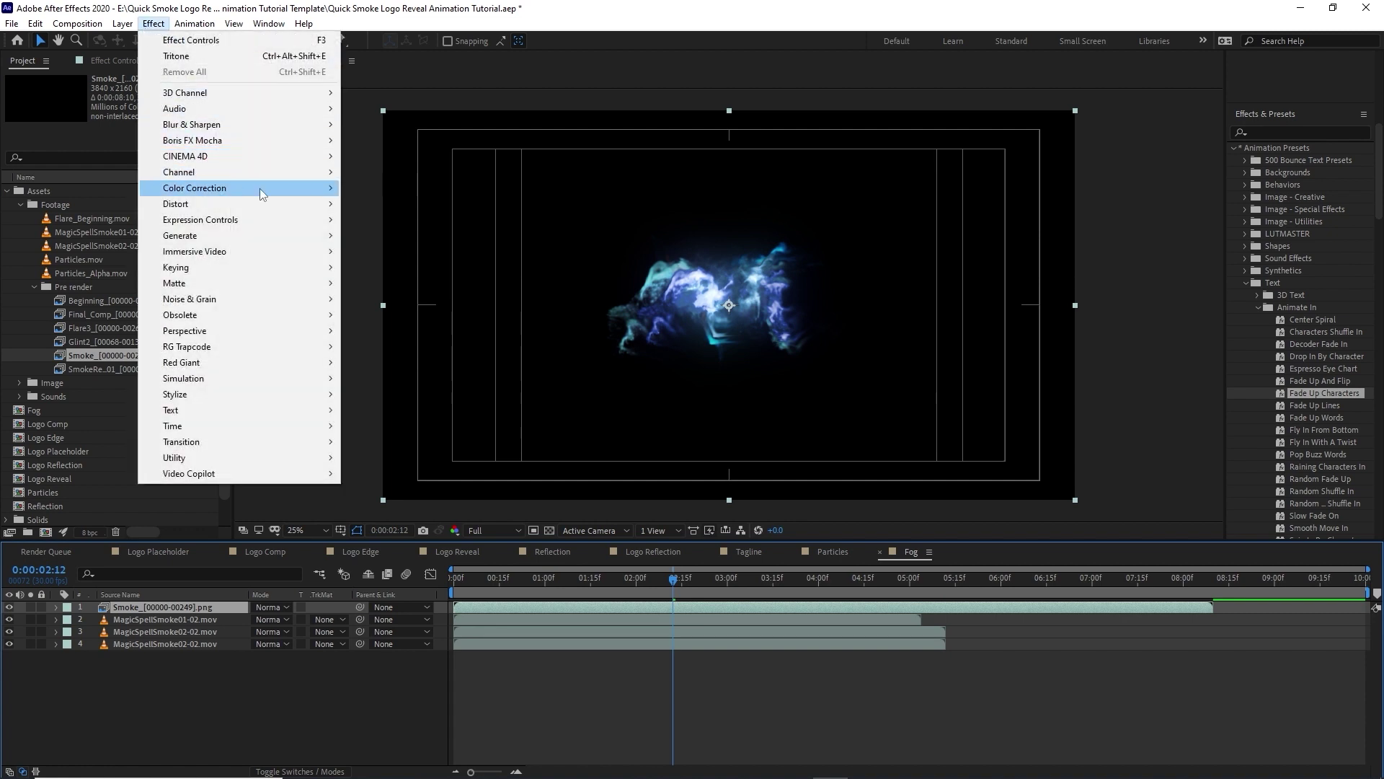
{"action": "mouse_move", "coordinate": [262, 193]}
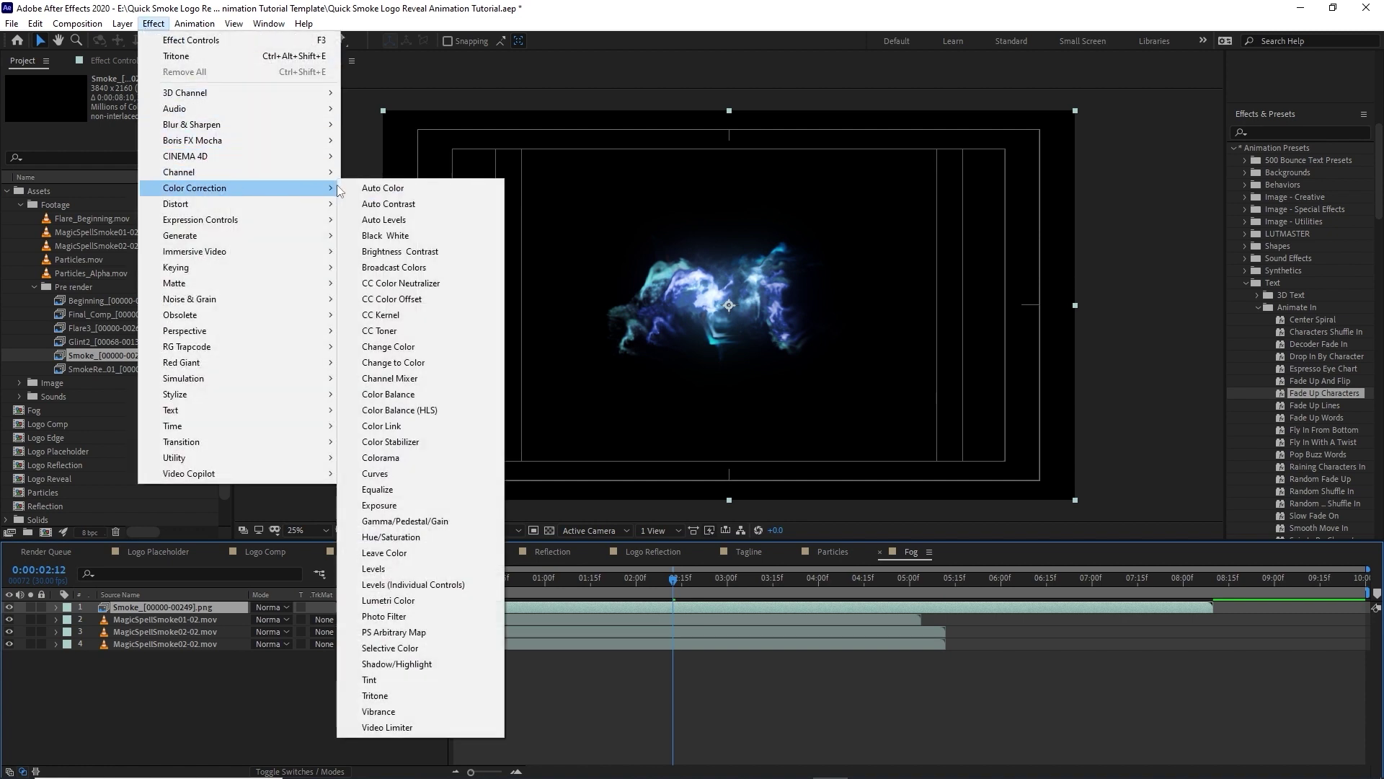
{"action": "left_click", "coordinate": [430, 699]}
Step: Add the Color Guide [0-00-00-00].png image as the top layer of Fog and place its swatches in the frame's upper-left corner
{"action": "left_click", "coordinate": [225, 61]}
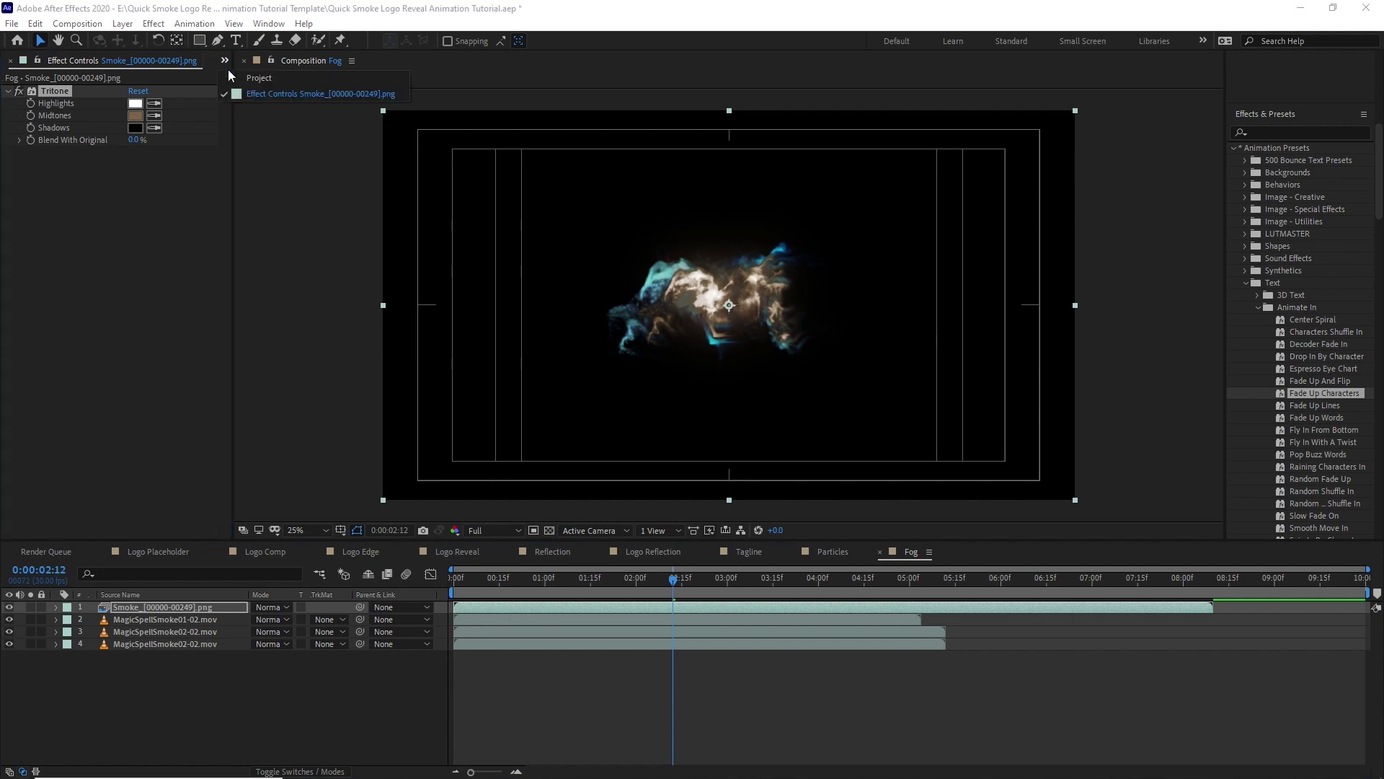
{"action": "left_click", "coordinate": [245, 78]}
{"action": "left_click", "coordinate": [65, 395]}
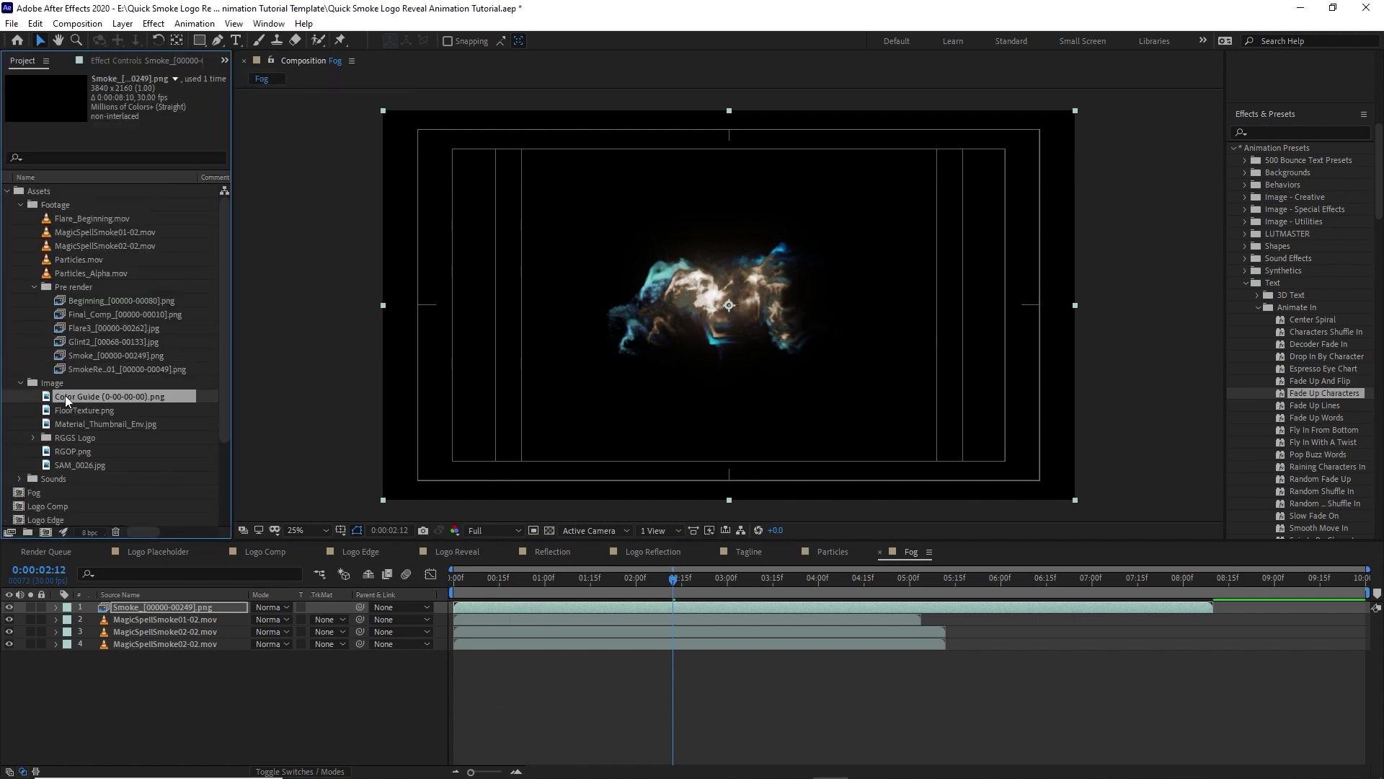
{"action": "left_click_drag", "start_coordinate": [65, 395], "coordinate": [123, 599]}
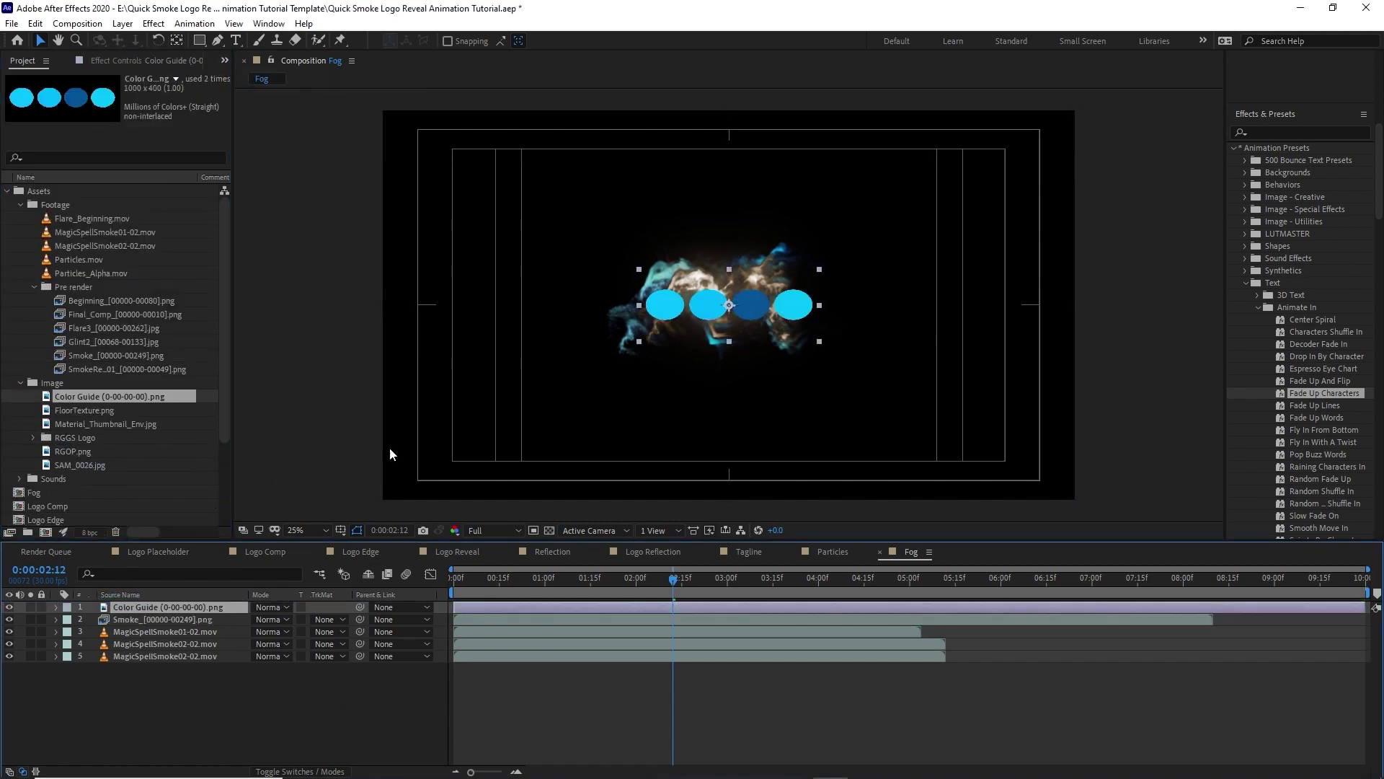
{"action": "left_click_drag", "start_coordinate": [712, 300], "coordinate": [461, 137]}
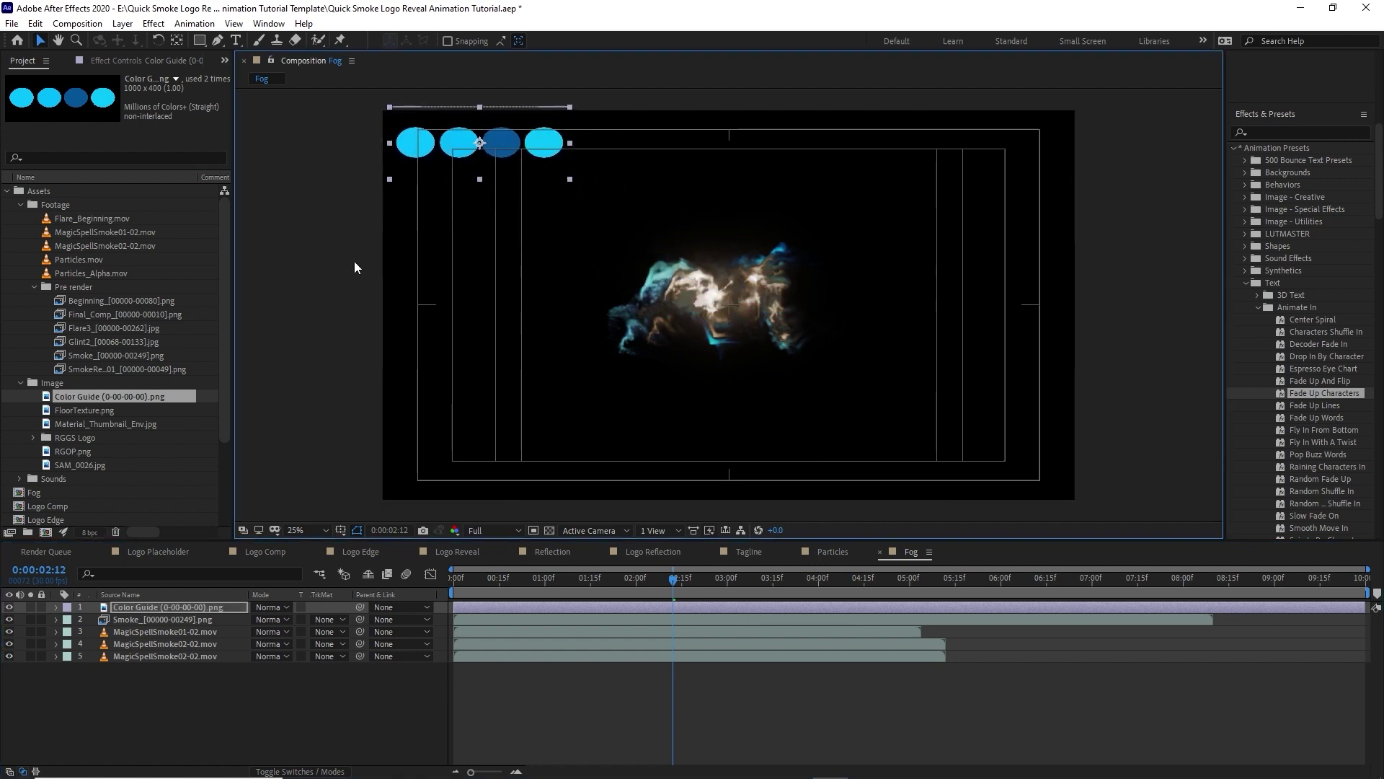
{"action": "left_click", "coordinate": [137, 619]}
{"action": "left_click", "coordinate": [123, 62]}
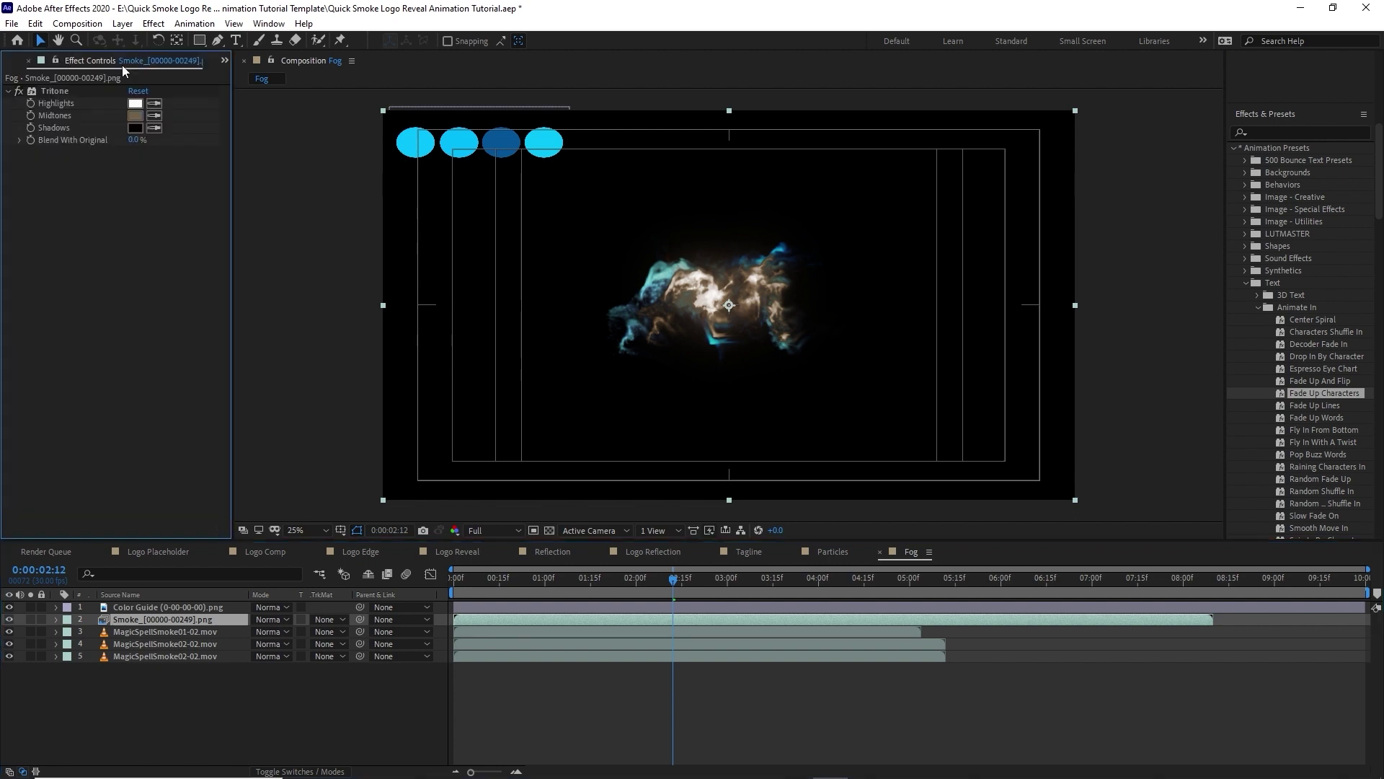
{"action": "left_click", "coordinate": [152, 116]}
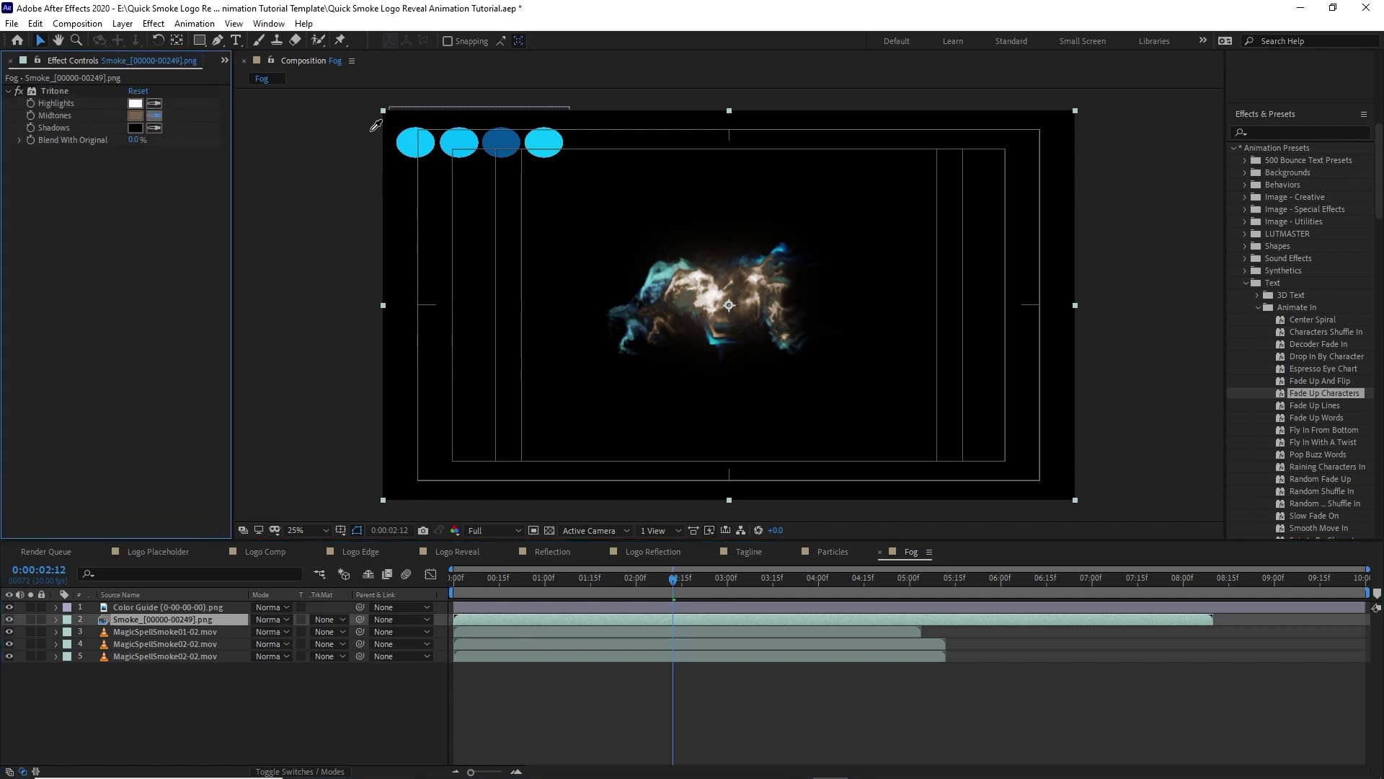
{"action": "left_click", "coordinate": [415, 137]}
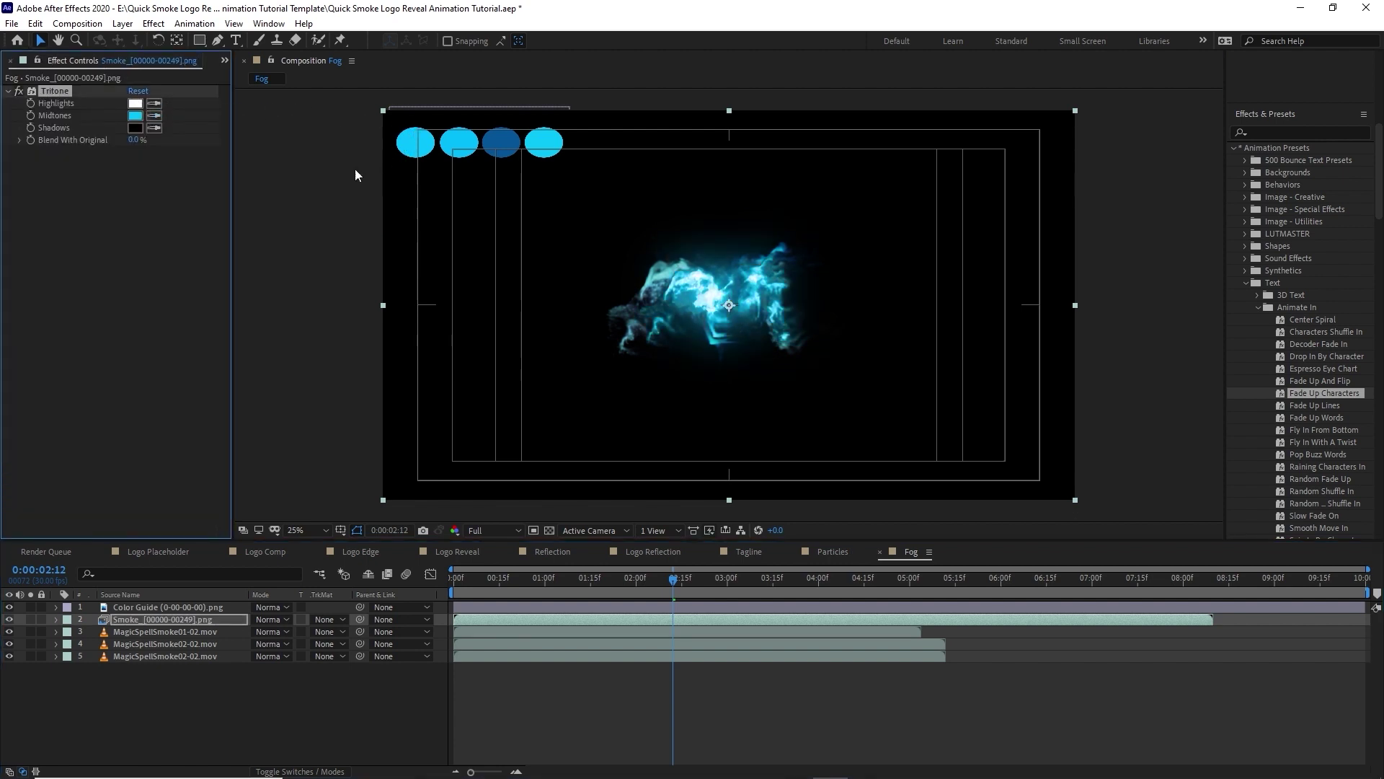
Step: Apply Tritone to the MagicSpellSmoke01-02.mov layer and sample its midtones from the first cyan color guide swatch
{"action": "left_click", "coordinate": [175, 629]}
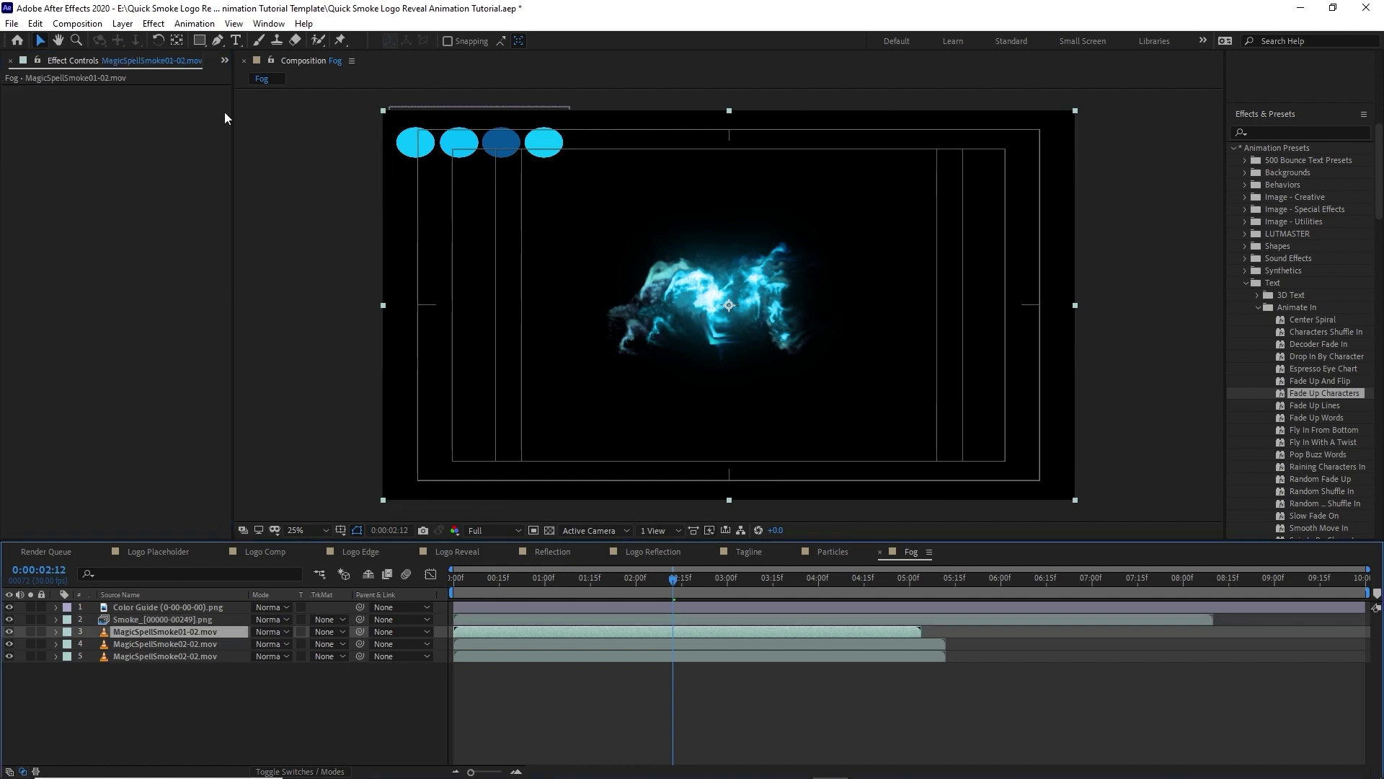
{"action": "left_click", "coordinate": [153, 23]}
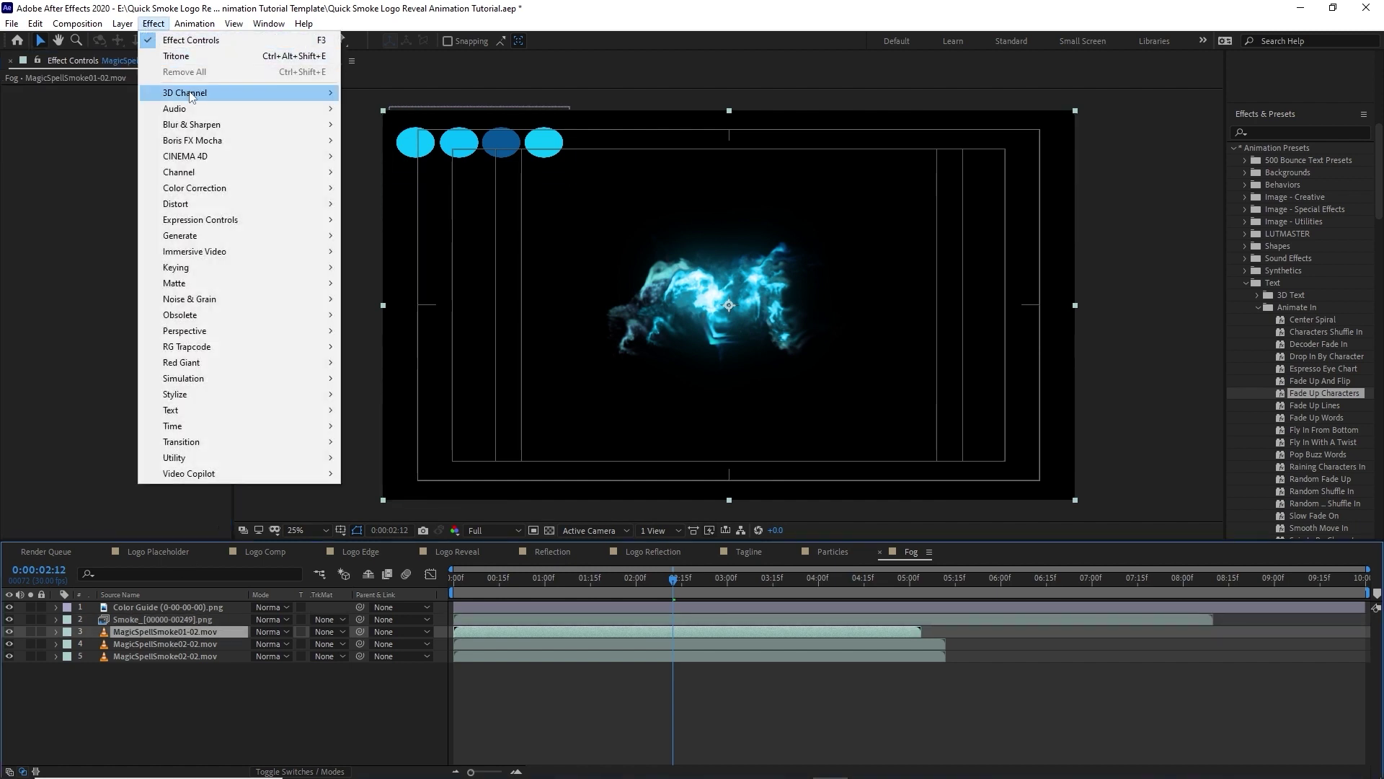
{"action": "mouse_move", "coordinate": [232, 163]}
{"action": "mouse_move", "coordinate": [321, 189]}
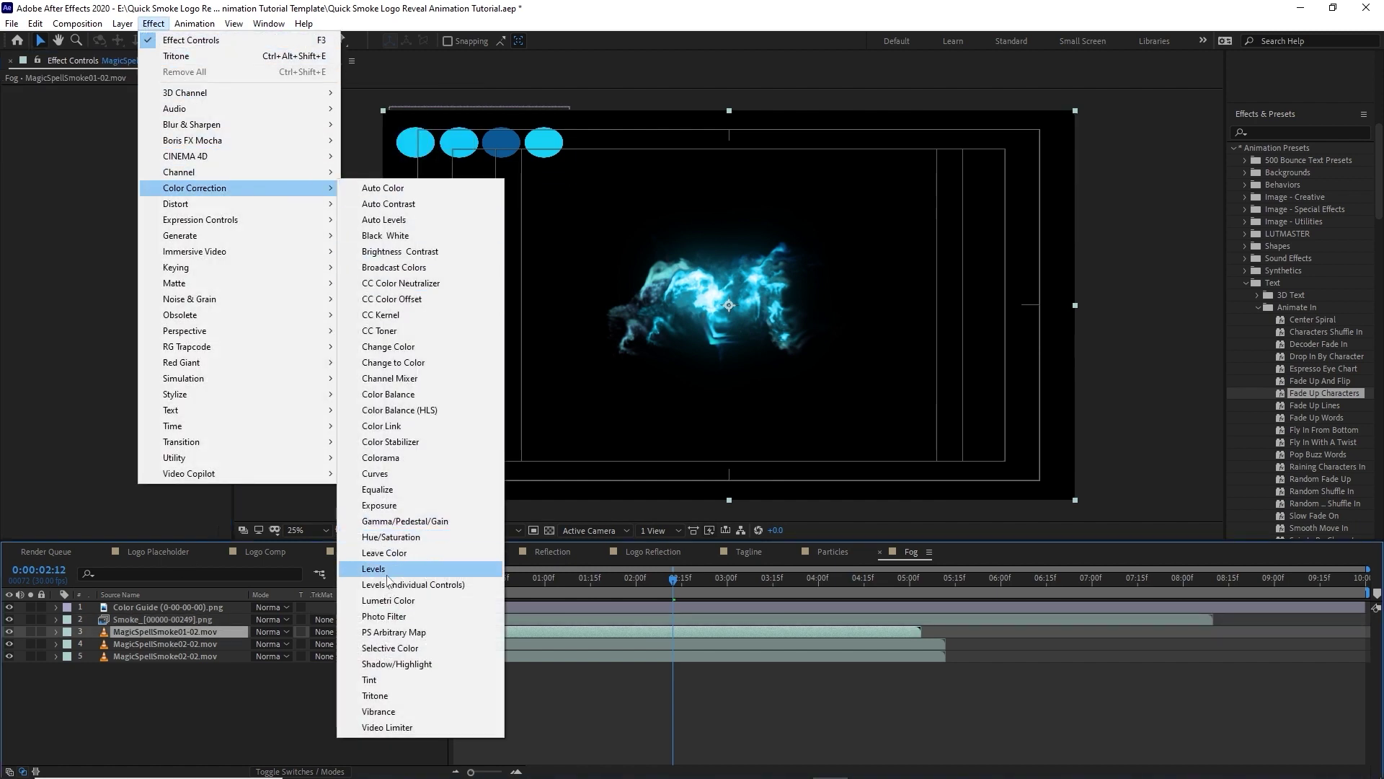
{"action": "left_click", "coordinate": [395, 696]}
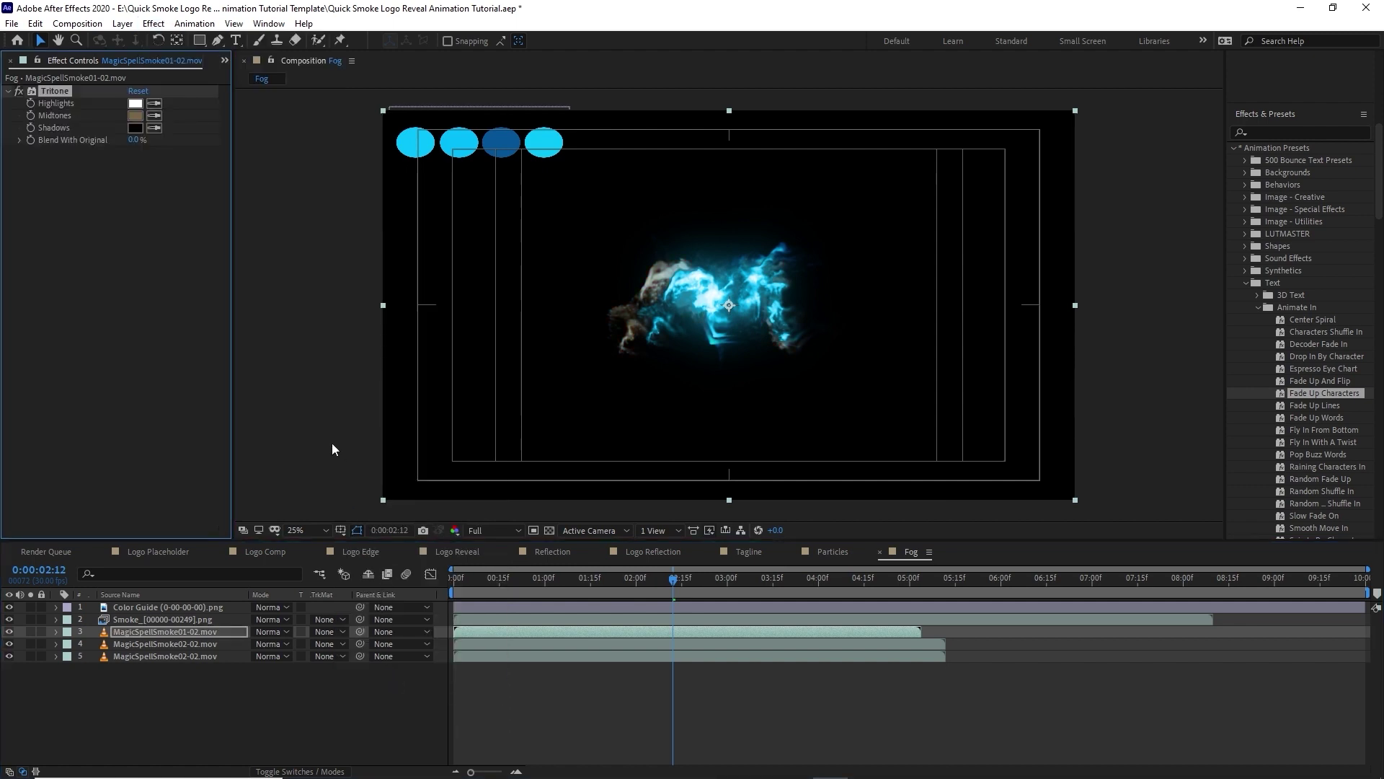
{"action": "left_click", "coordinate": [411, 137]}
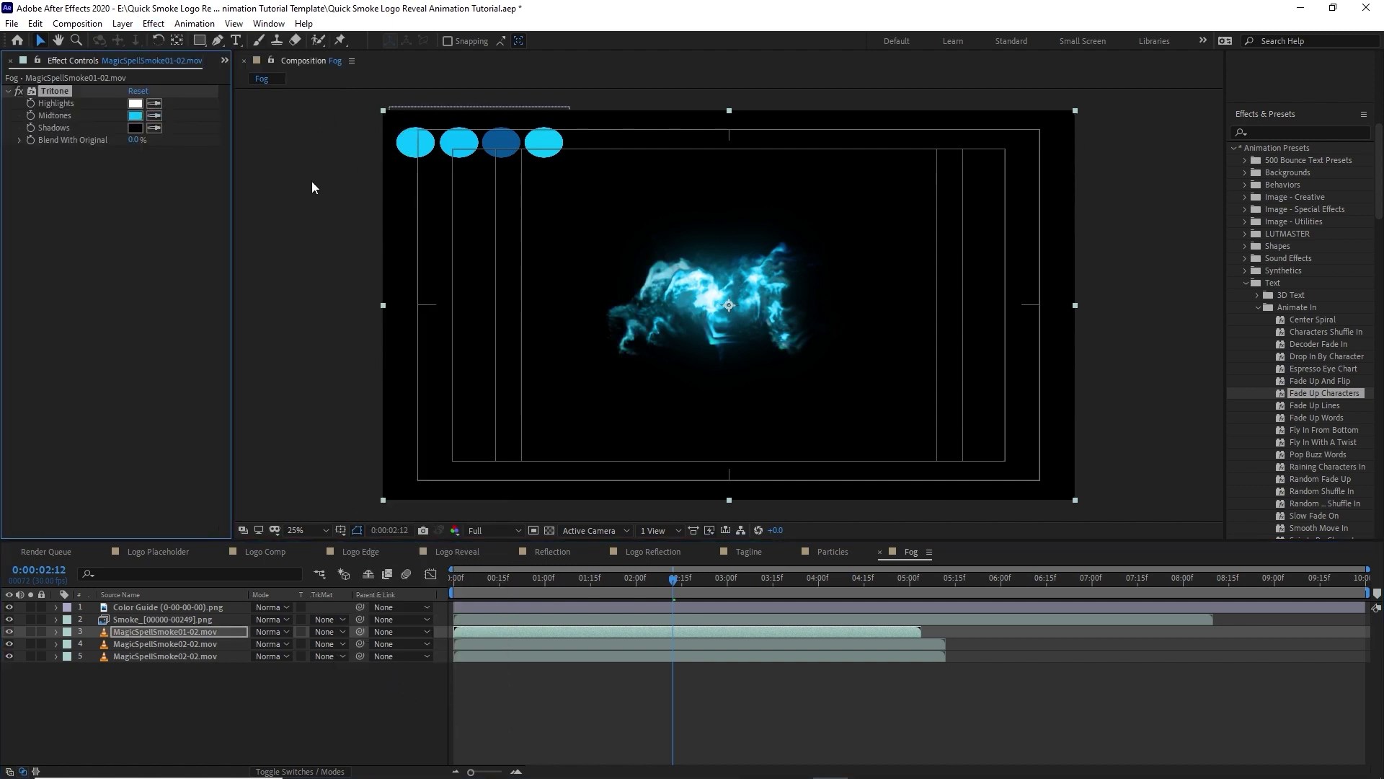
Step: Add a Glow effect to the MagicSpellSmoke01-02.mov layer and set its Glow Radius to 163
{"action": "left_click", "coordinate": [153, 23]}
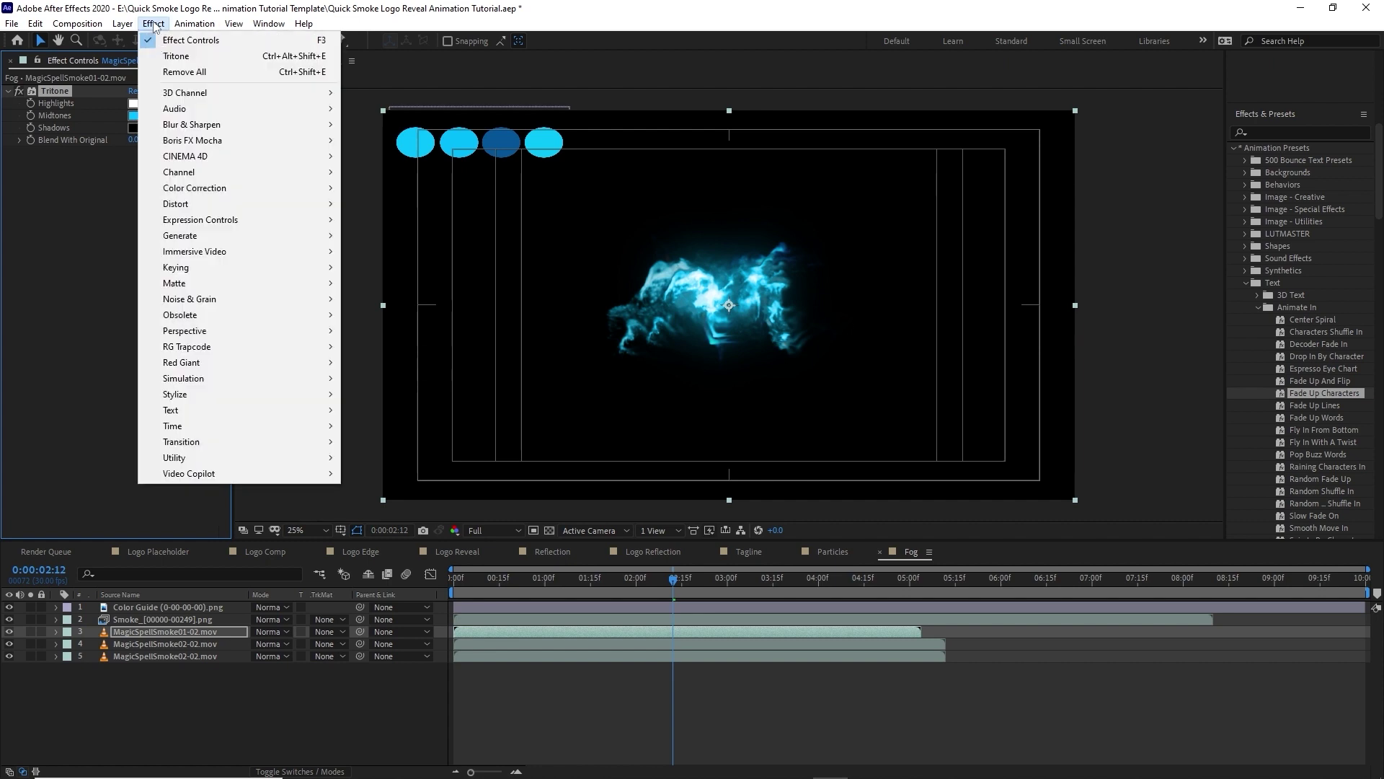
{"action": "mouse_move", "coordinate": [227, 405]}
{"action": "mouse_move", "coordinate": [284, 392]}
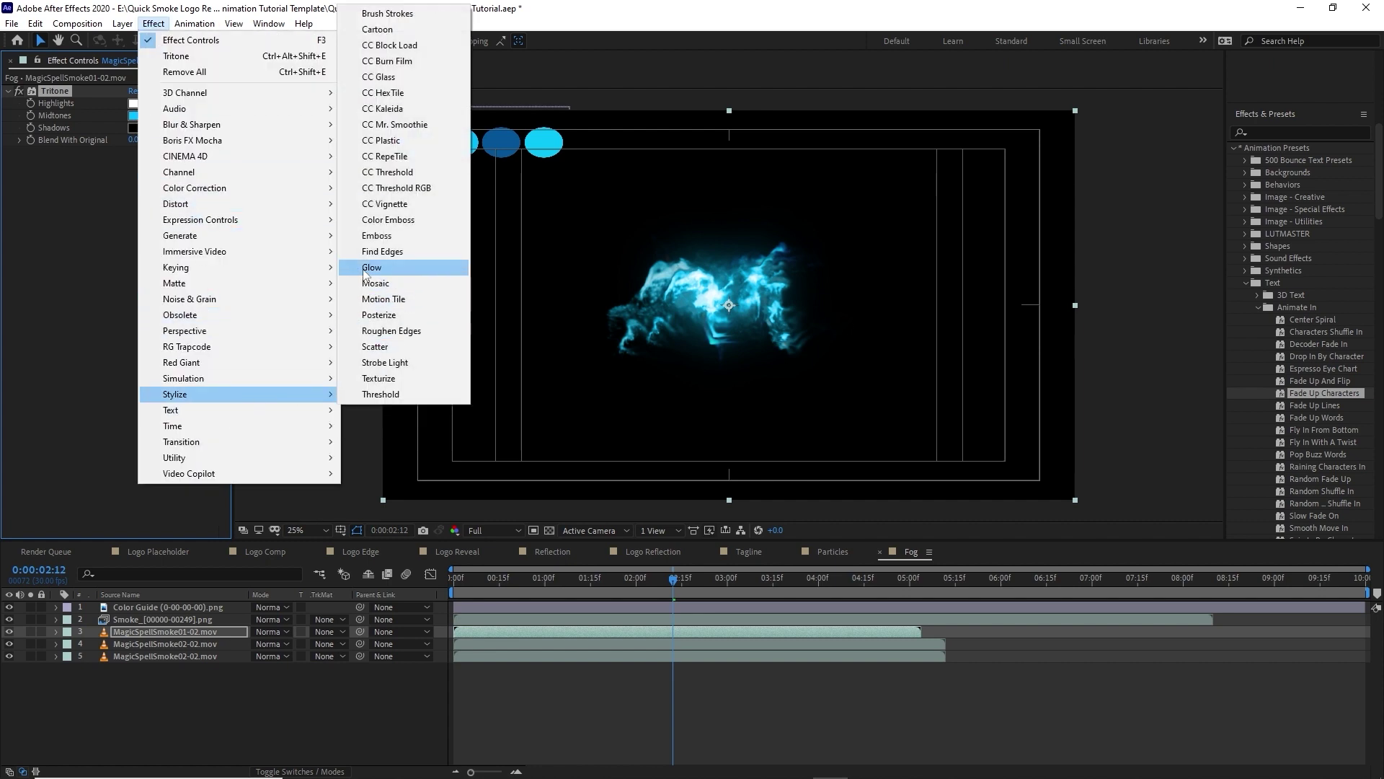
{"action": "left_click", "coordinate": [389, 331]}
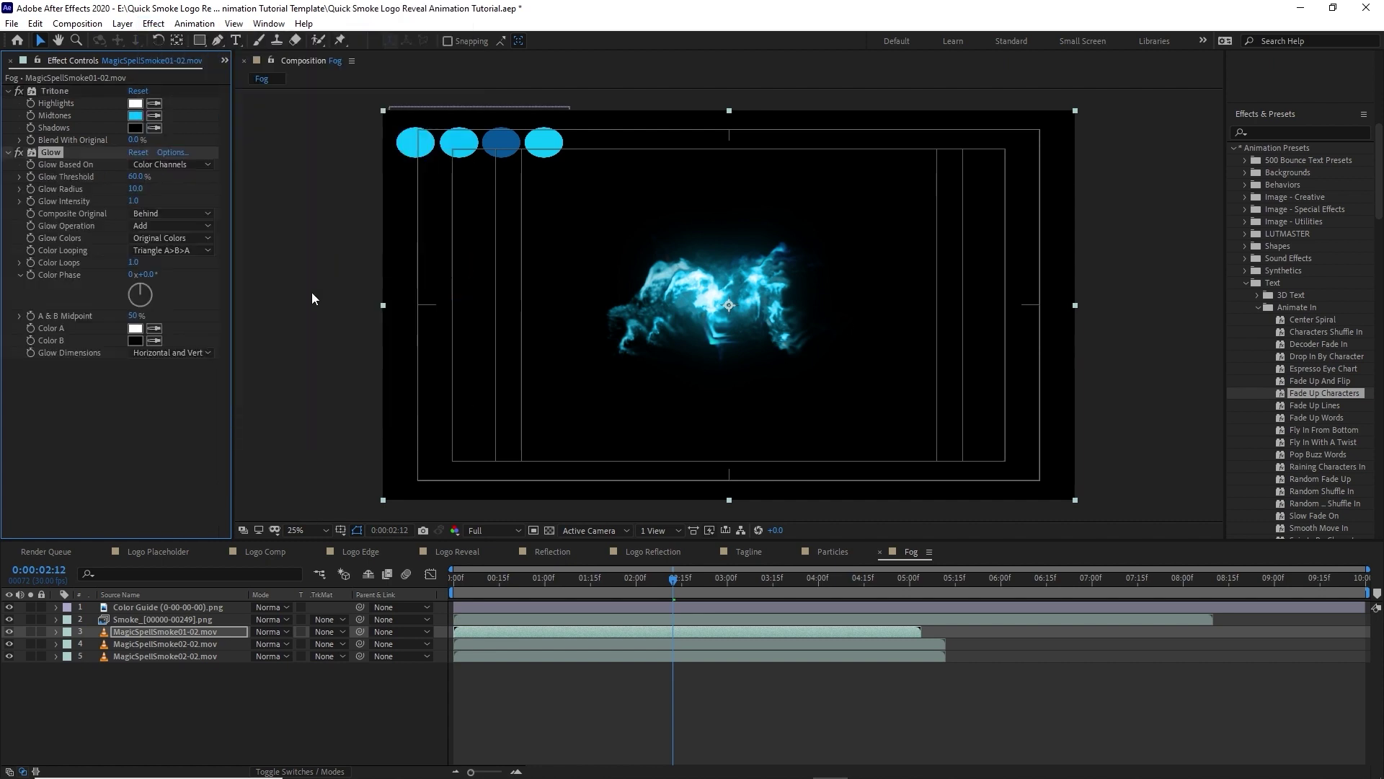
{"action": "left_click", "coordinate": [132, 189]}
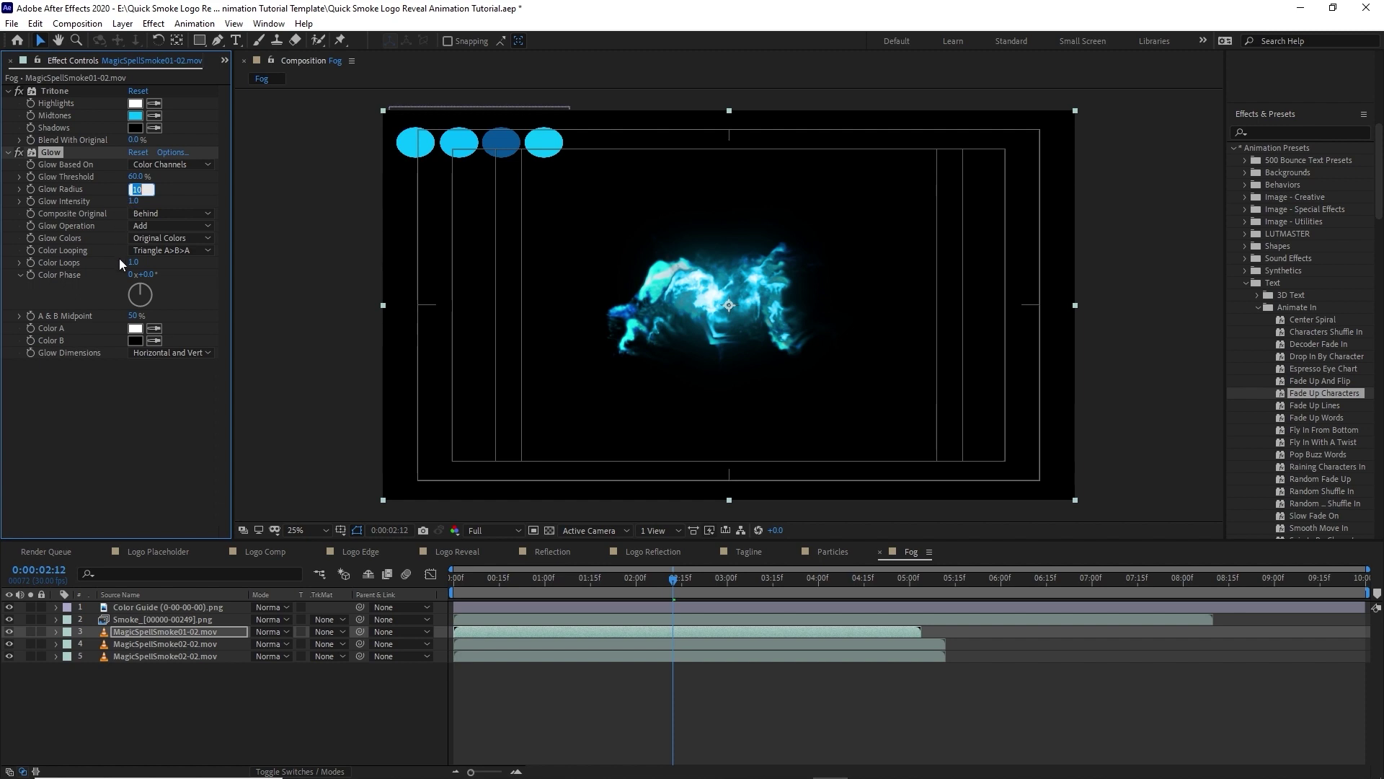
{"action": "type", "text": "1"}
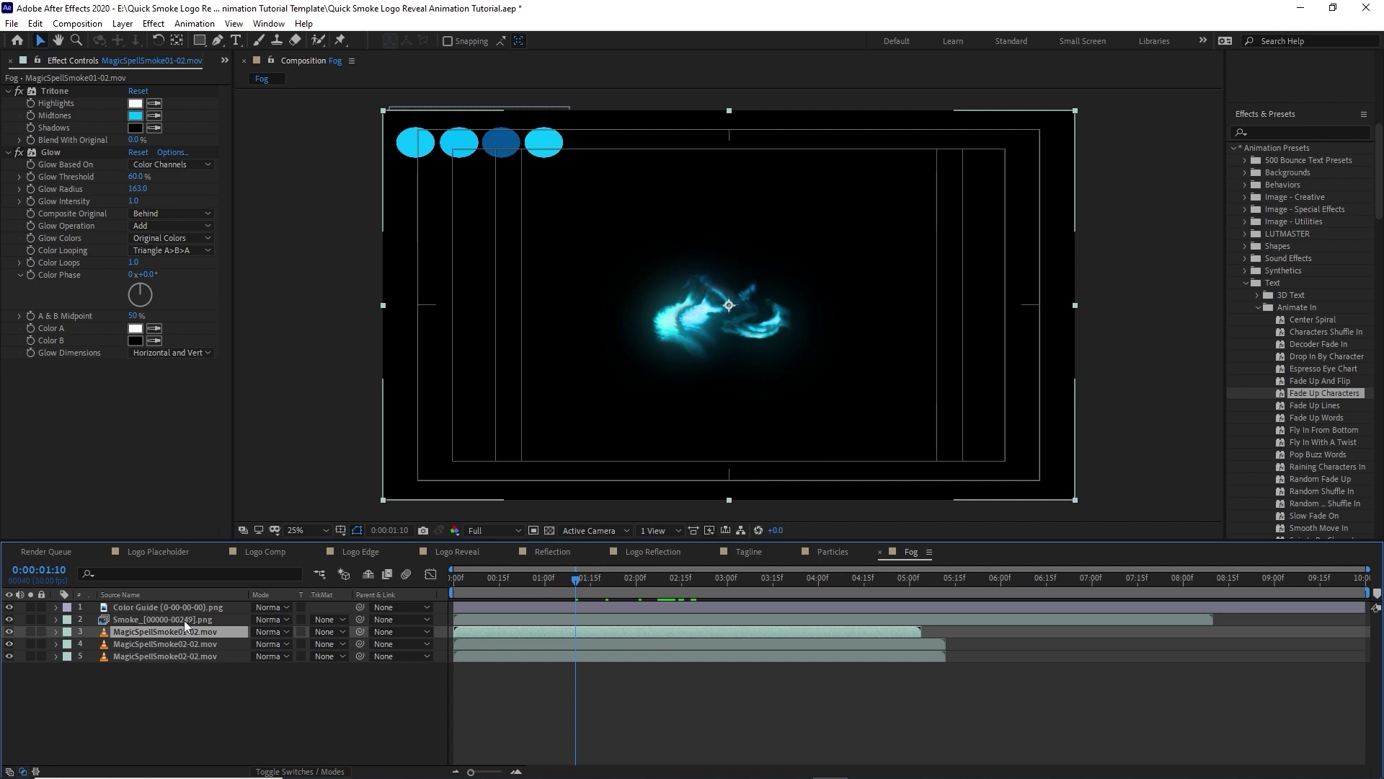
{"action": "left_click", "coordinate": [75, 620]}
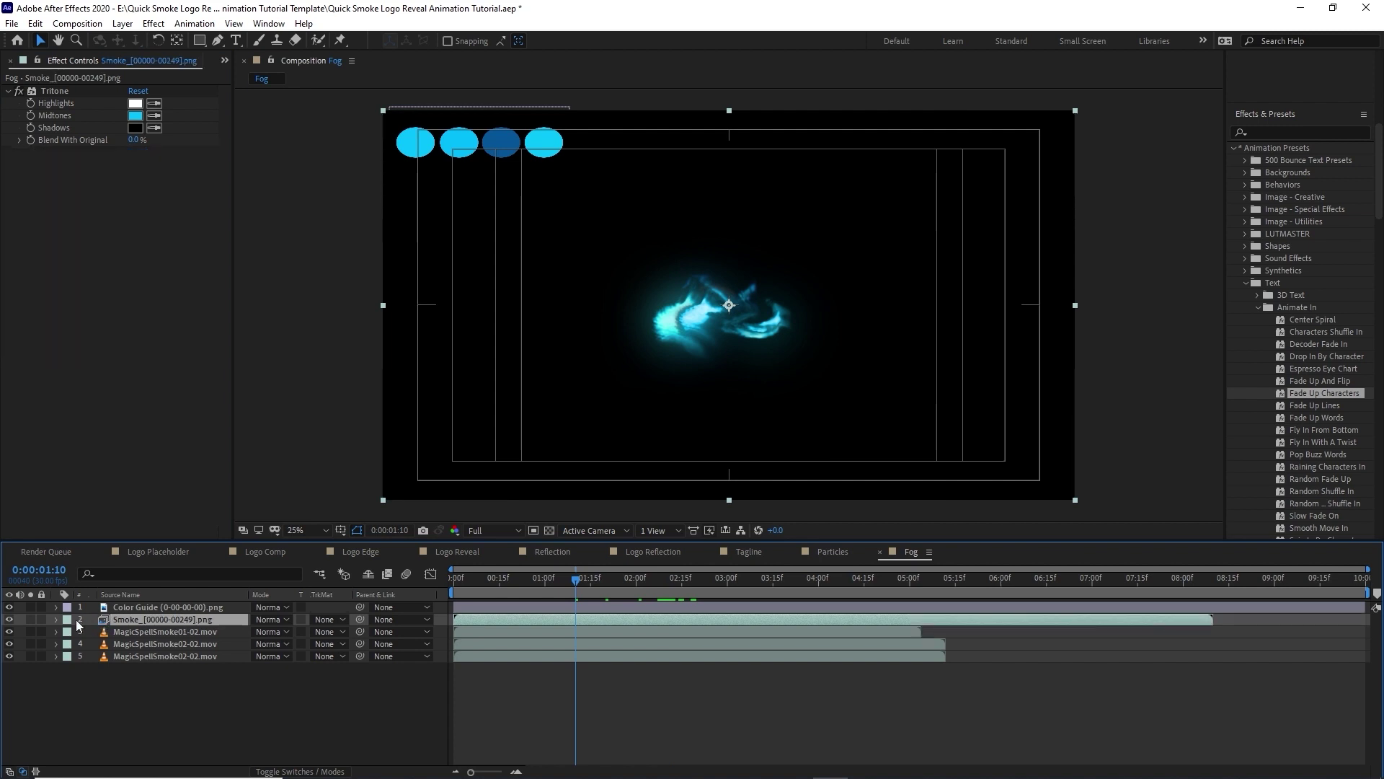
{"action": "left_click", "coordinate": [30, 620]}
{"action": "left_click", "coordinate": [122, 23]}
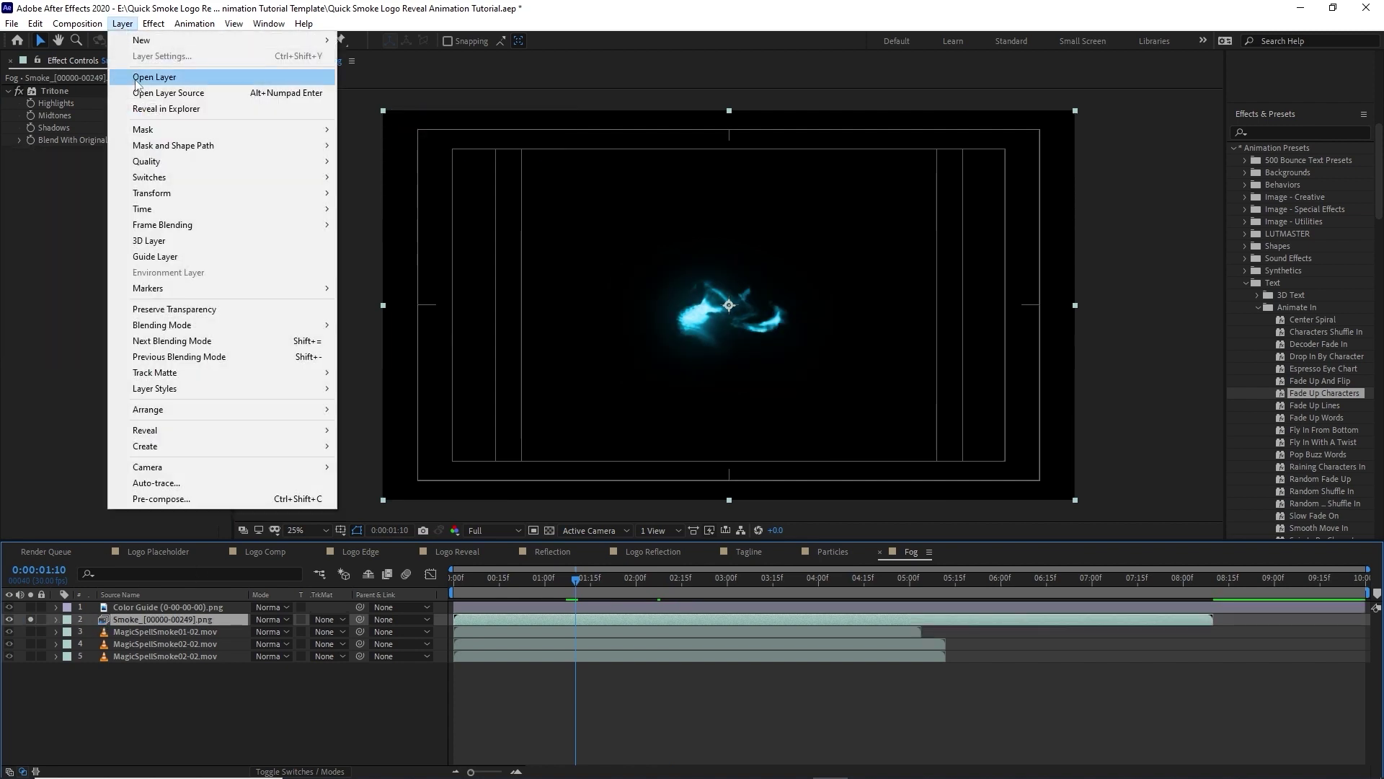
{"action": "mouse_move", "coordinate": [188, 197]}
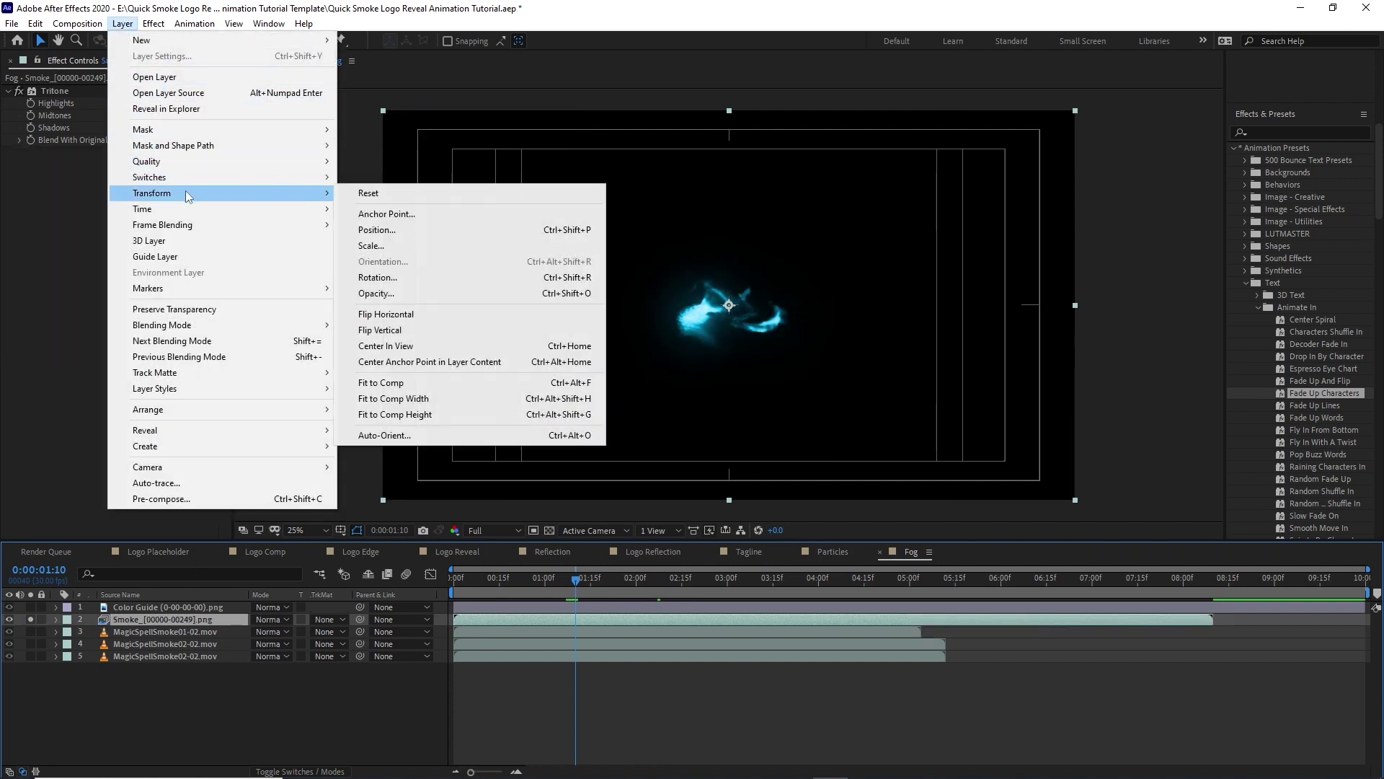
{"action": "left_click", "coordinate": [388, 315]}
{"action": "left_click", "coordinate": [30, 619]}
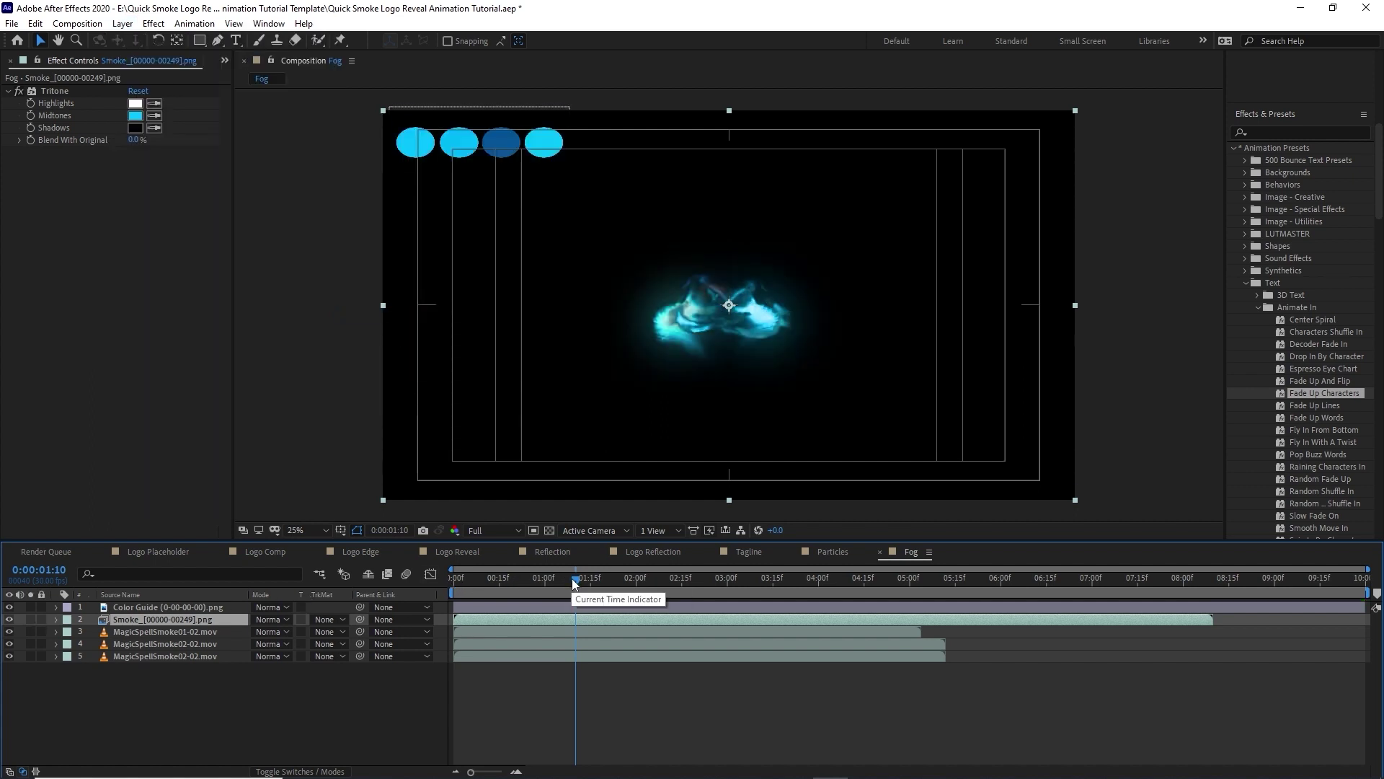
{"action": "left_click_drag", "start_coordinate": [576, 581], "coordinate": [749, 586]}
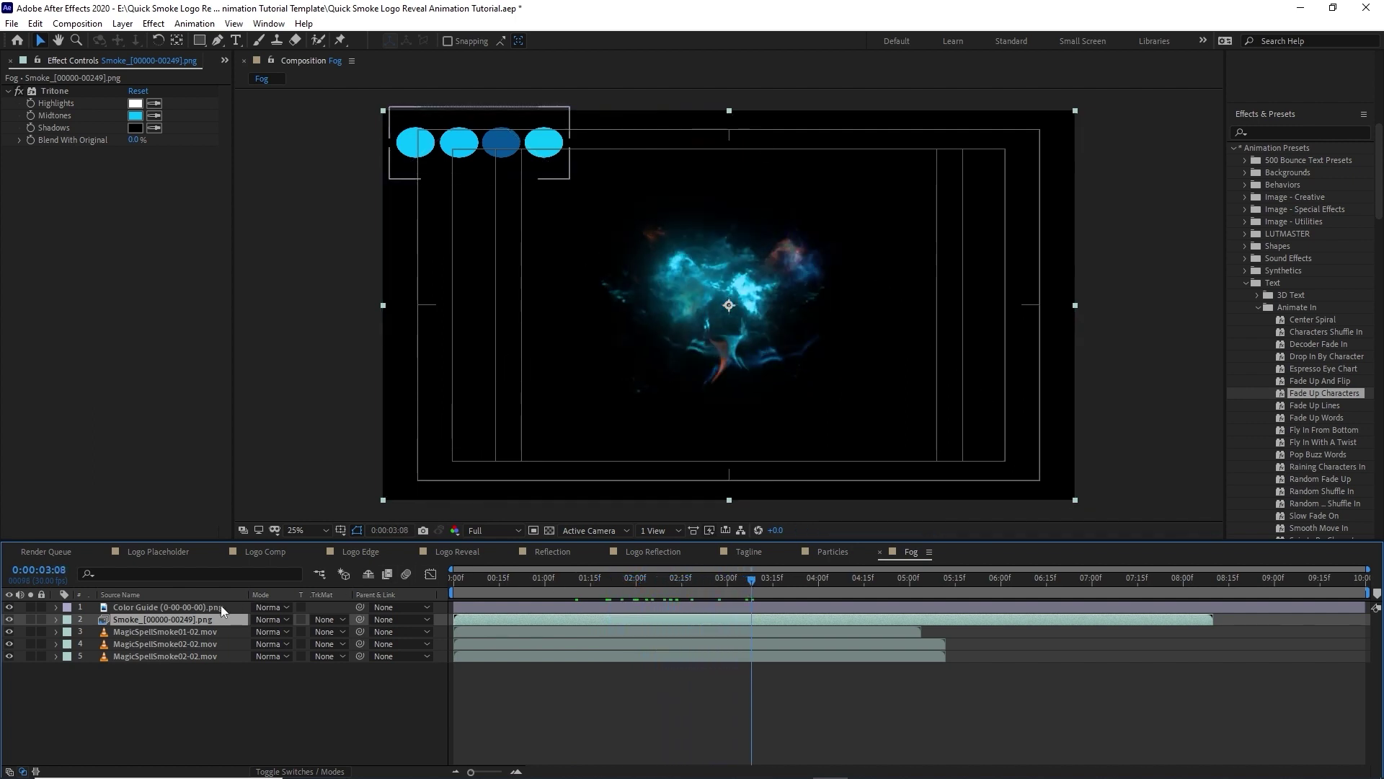
Step: Delete the Color Guide layer from both the Fog and Particles compositions
{"action": "left_click", "coordinate": [192, 608]}
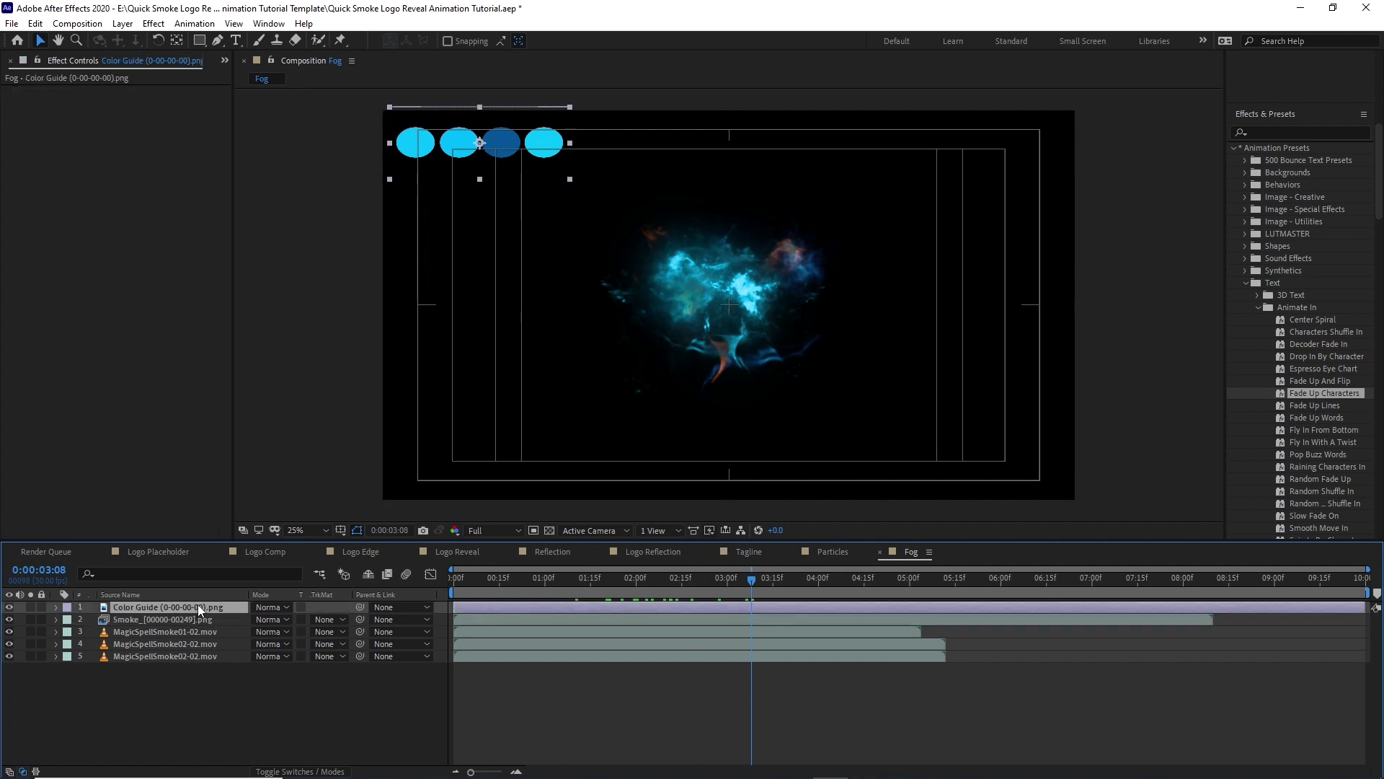
{"action": "key", "text": "Delete"}
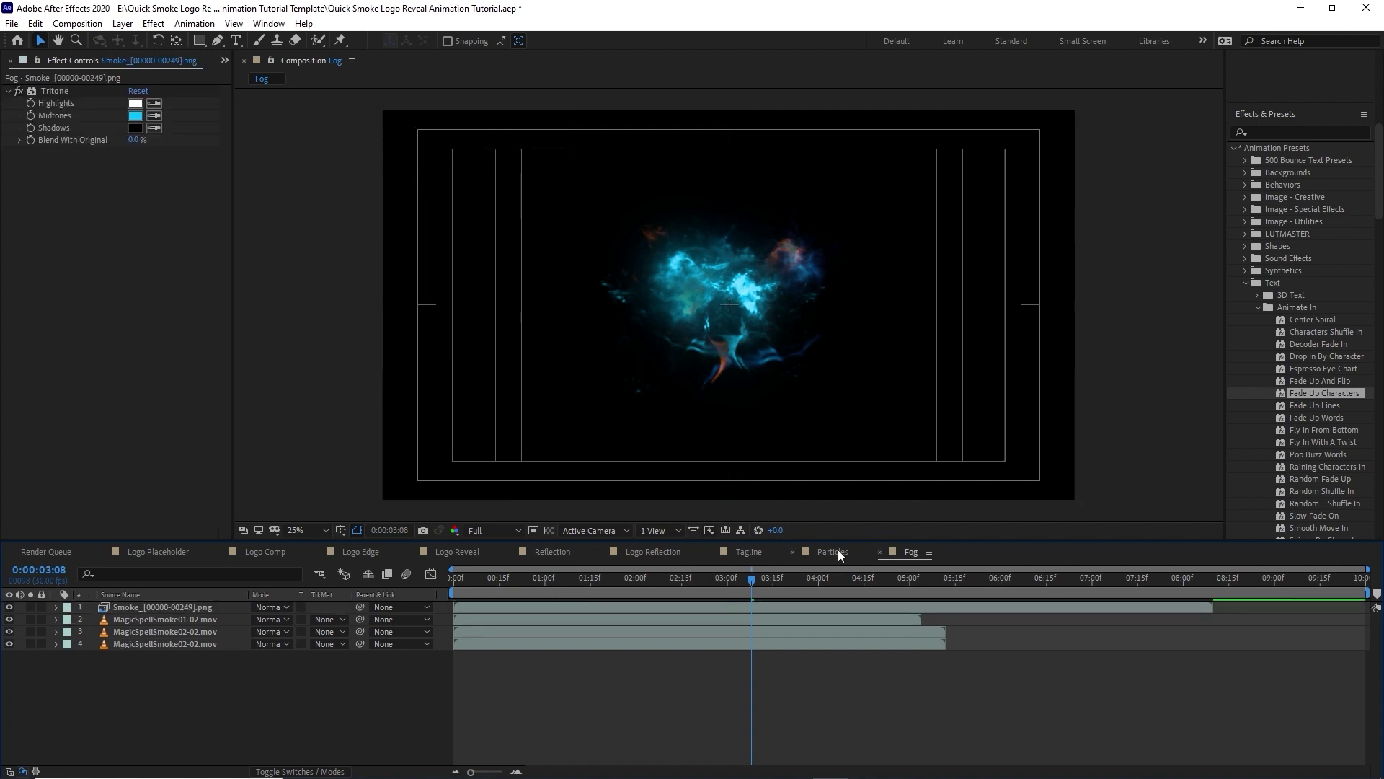
{"action": "left_click", "coordinate": [833, 551]}
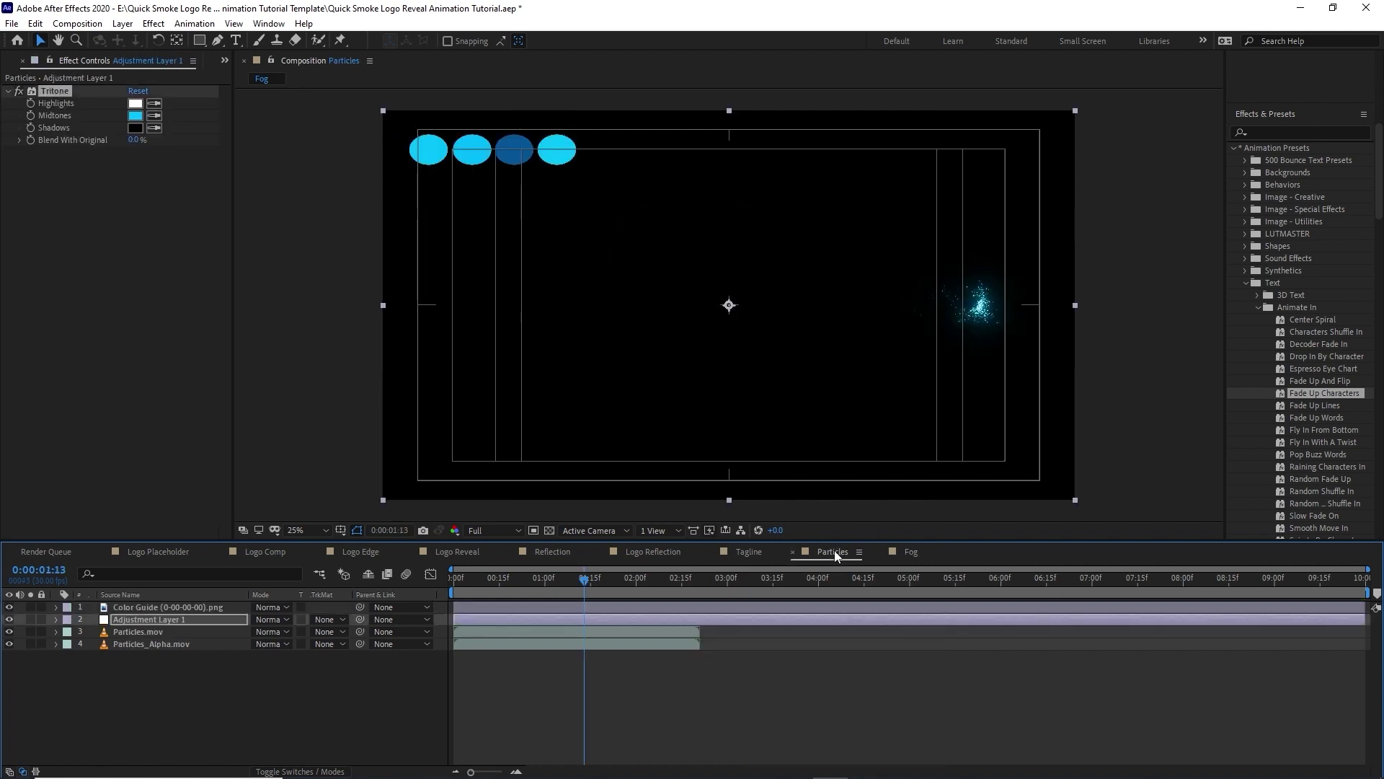
{"action": "left_click", "coordinate": [218, 611]}
{"action": "key", "text": "Delete"}
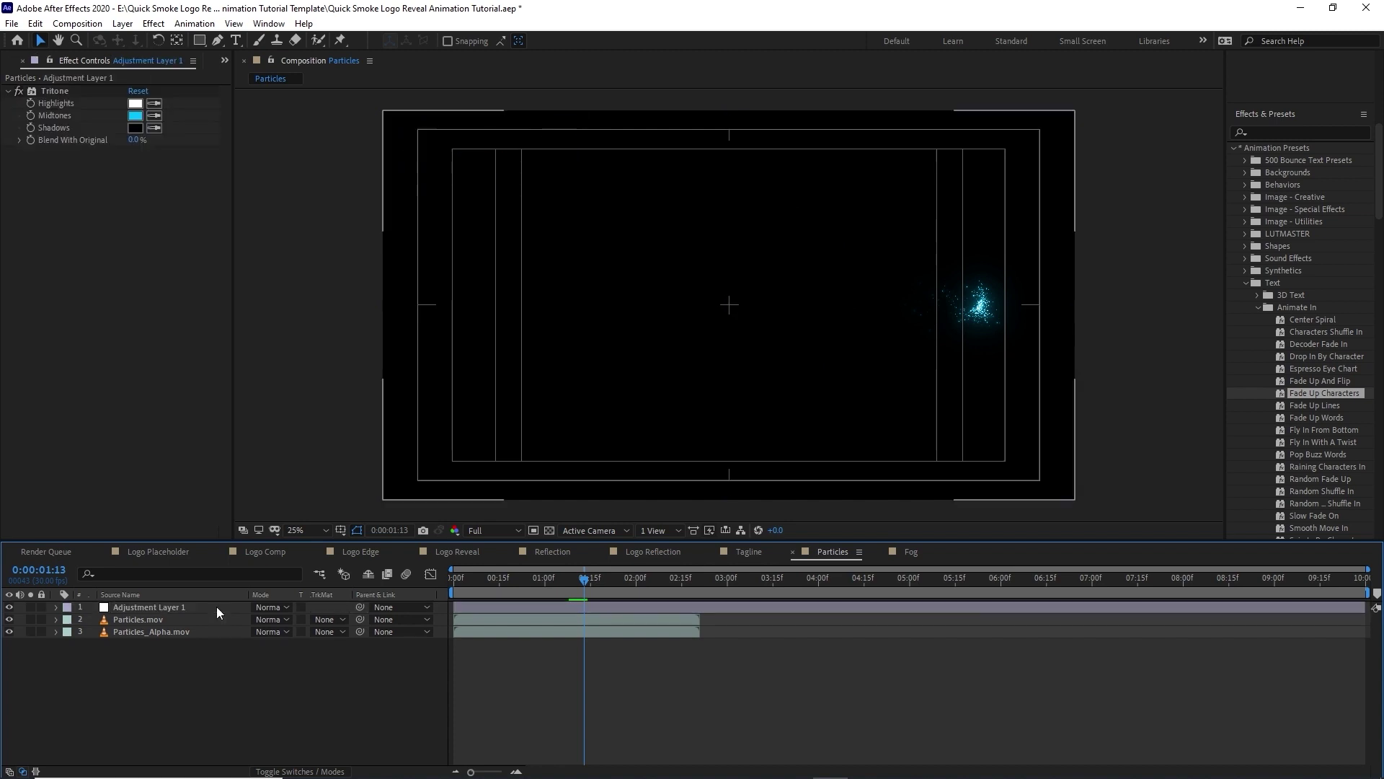
Step: Create a new 3840 x 2160, 30 fps, 10-second composition named Smoke Reveal
{"action": "left_click", "coordinate": [78, 24]}
{"action": "left_click", "coordinate": [116, 61]}
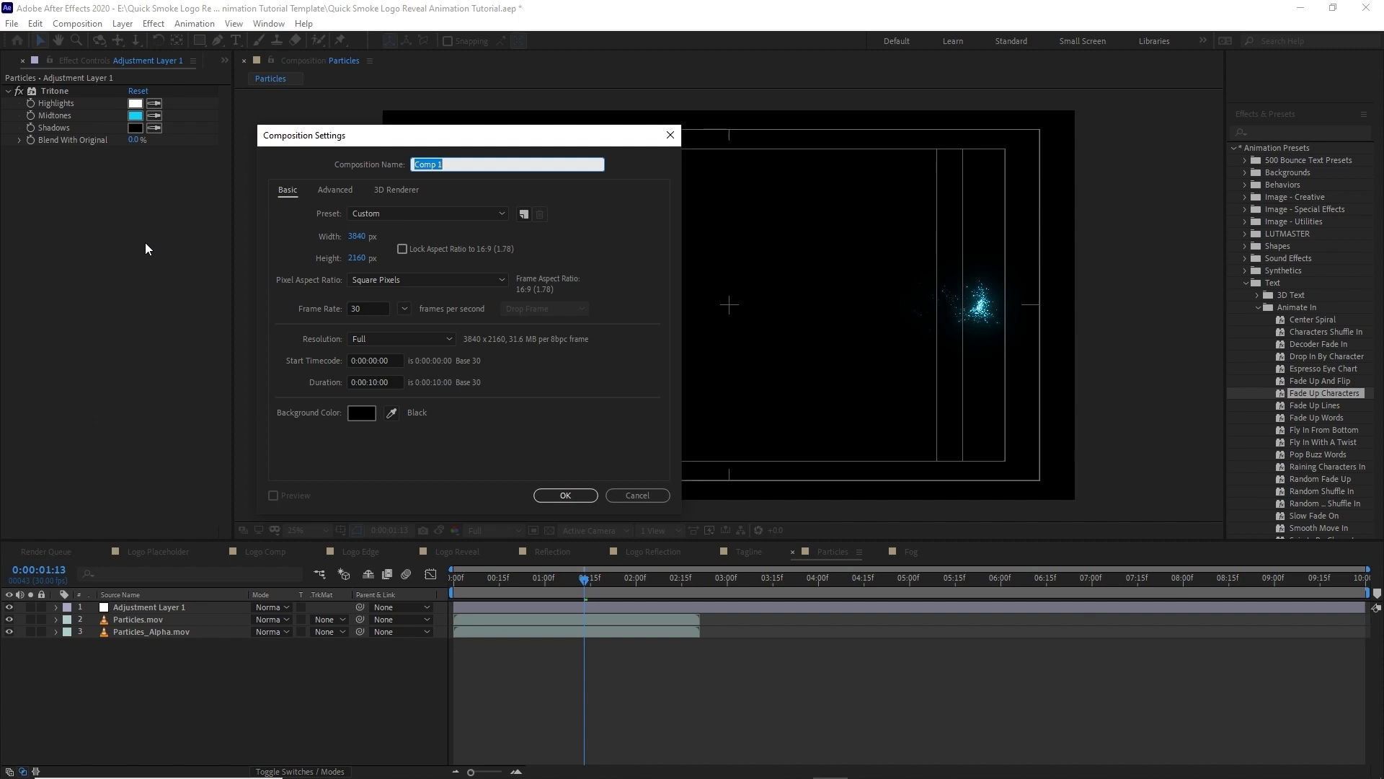
{"action": "type", "text": "Smoke Reveal"}
{"action": "left_click", "coordinate": [563, 497]}
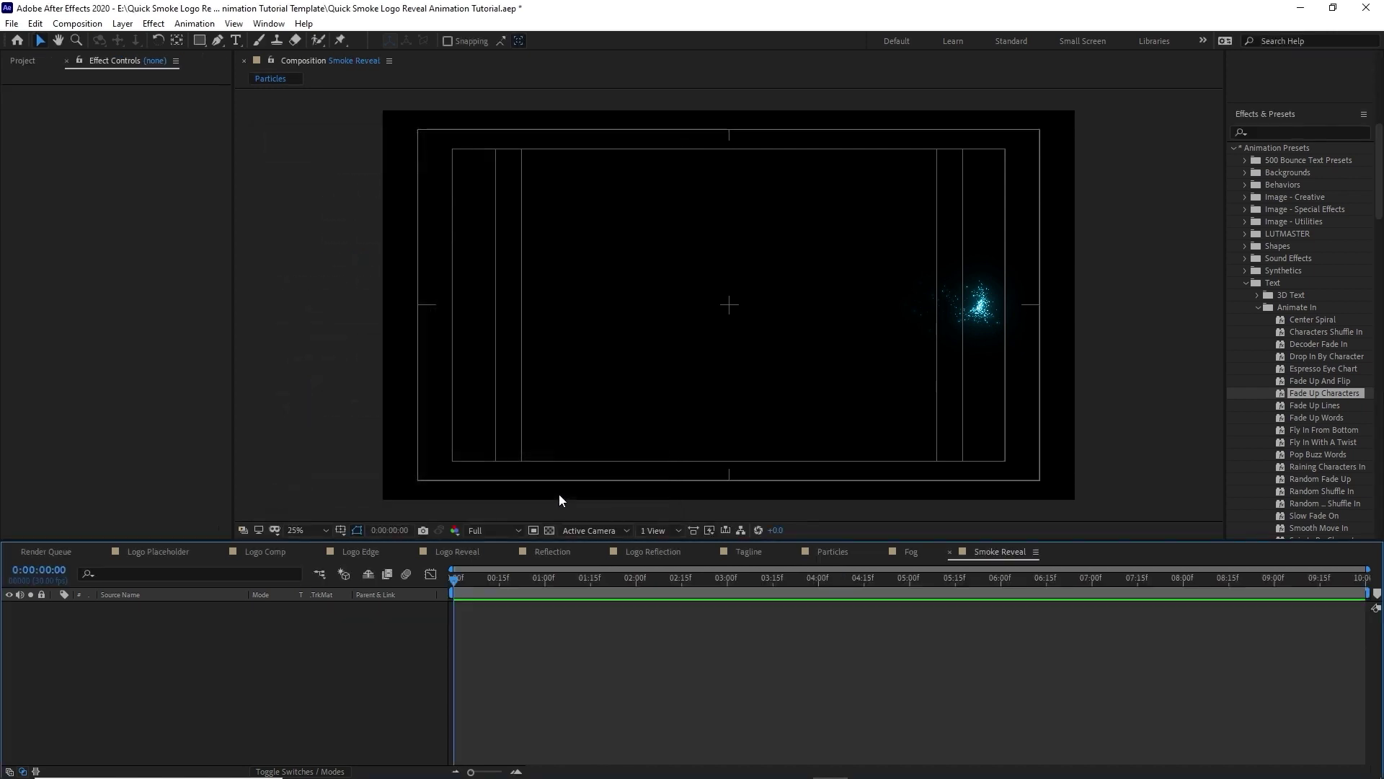
{"action": "left_click", "coordinate": [29, 62]}
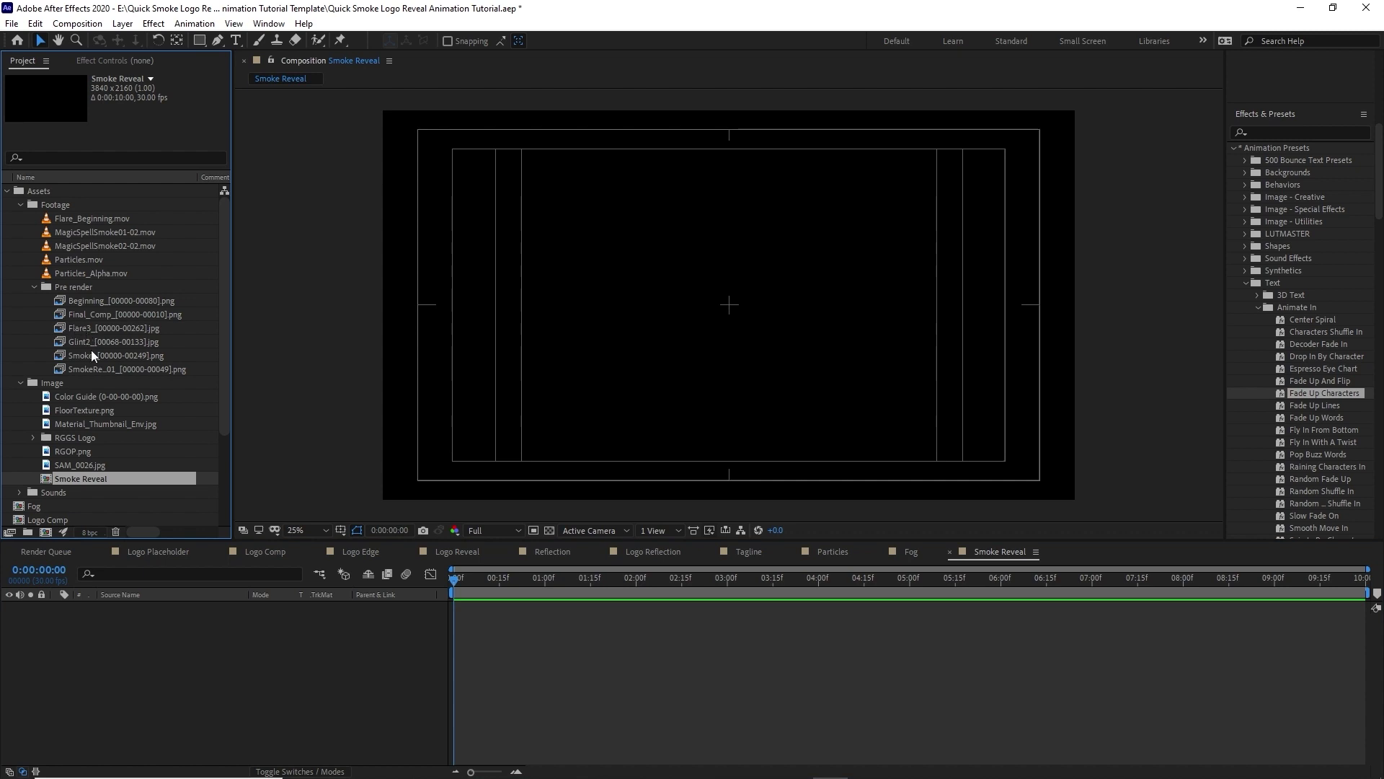
{"action": "left_click_drag", "start_coordinate": [104, 369], "coordinate": [188, 641]}
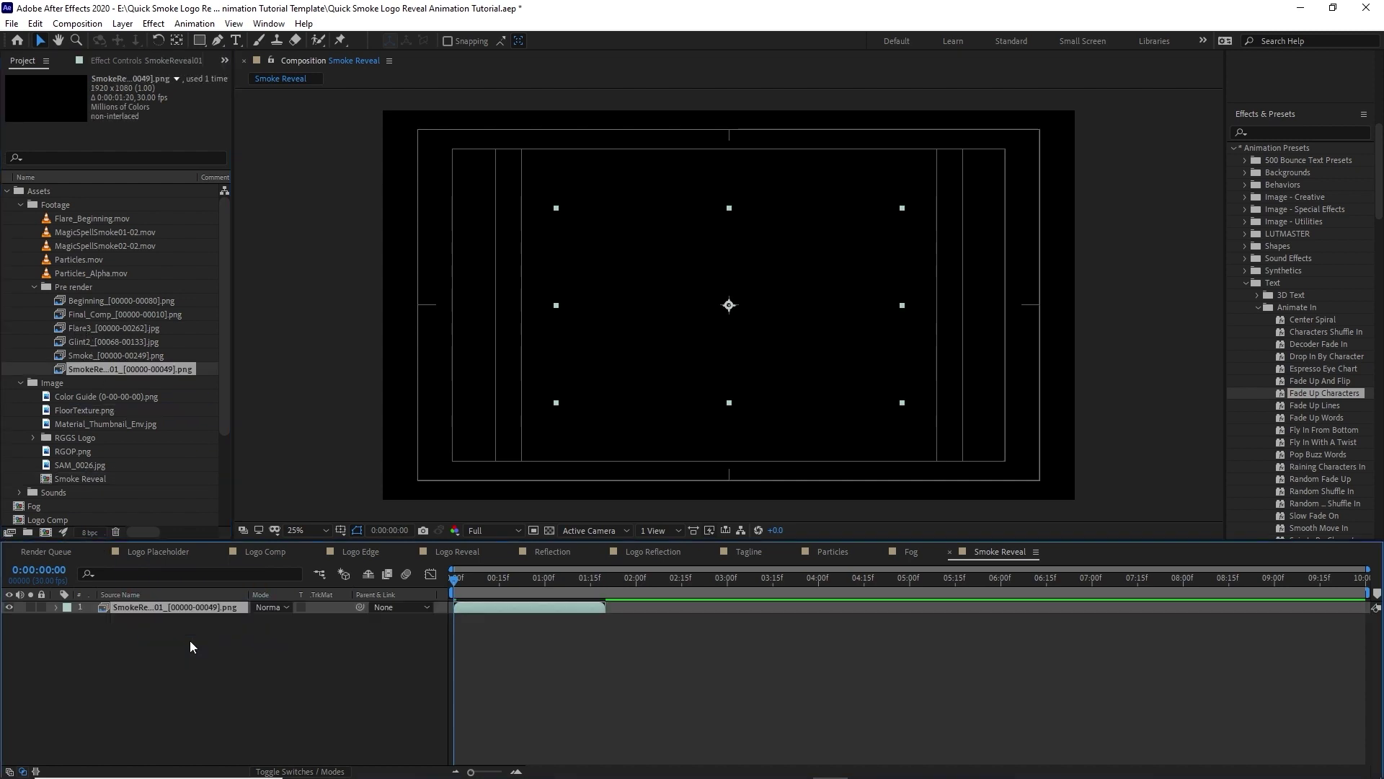
{"action": "key", "text": "ctrl+d"}
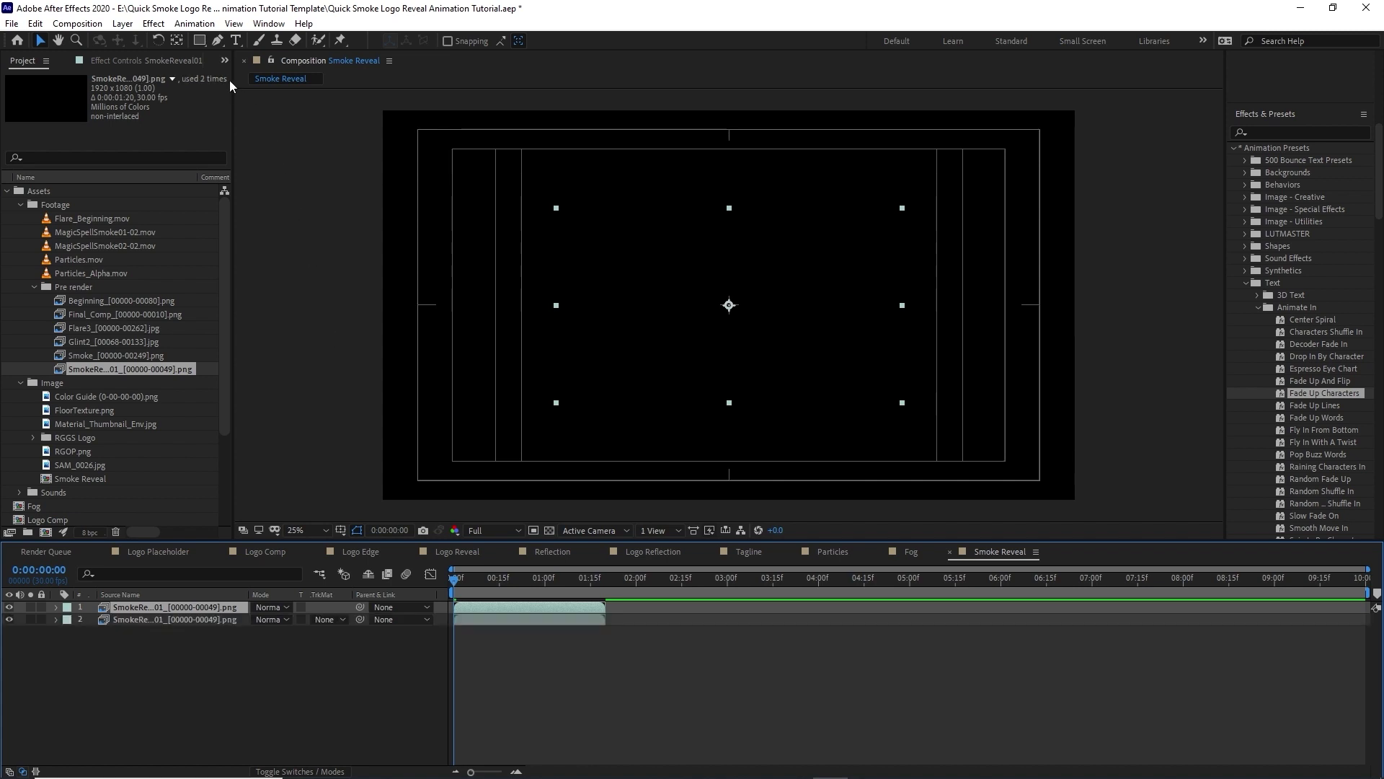
Step: Apply a Glow effect to the upper SmokeReveal01 layer and set its Glow Radius to 33
{"action": "left_click", "coordinate": [154, 23]}
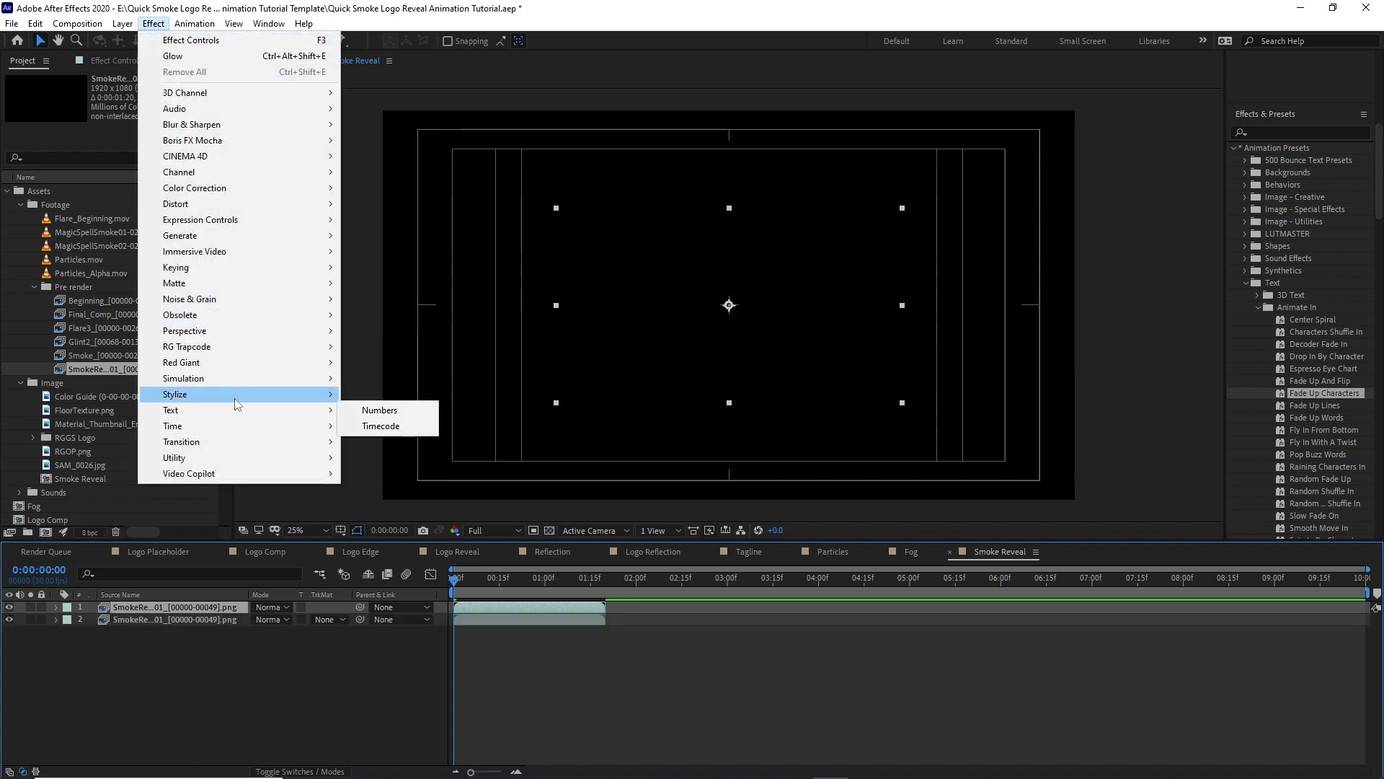
{"action": "left_click", "coordinate": [381, 296]}
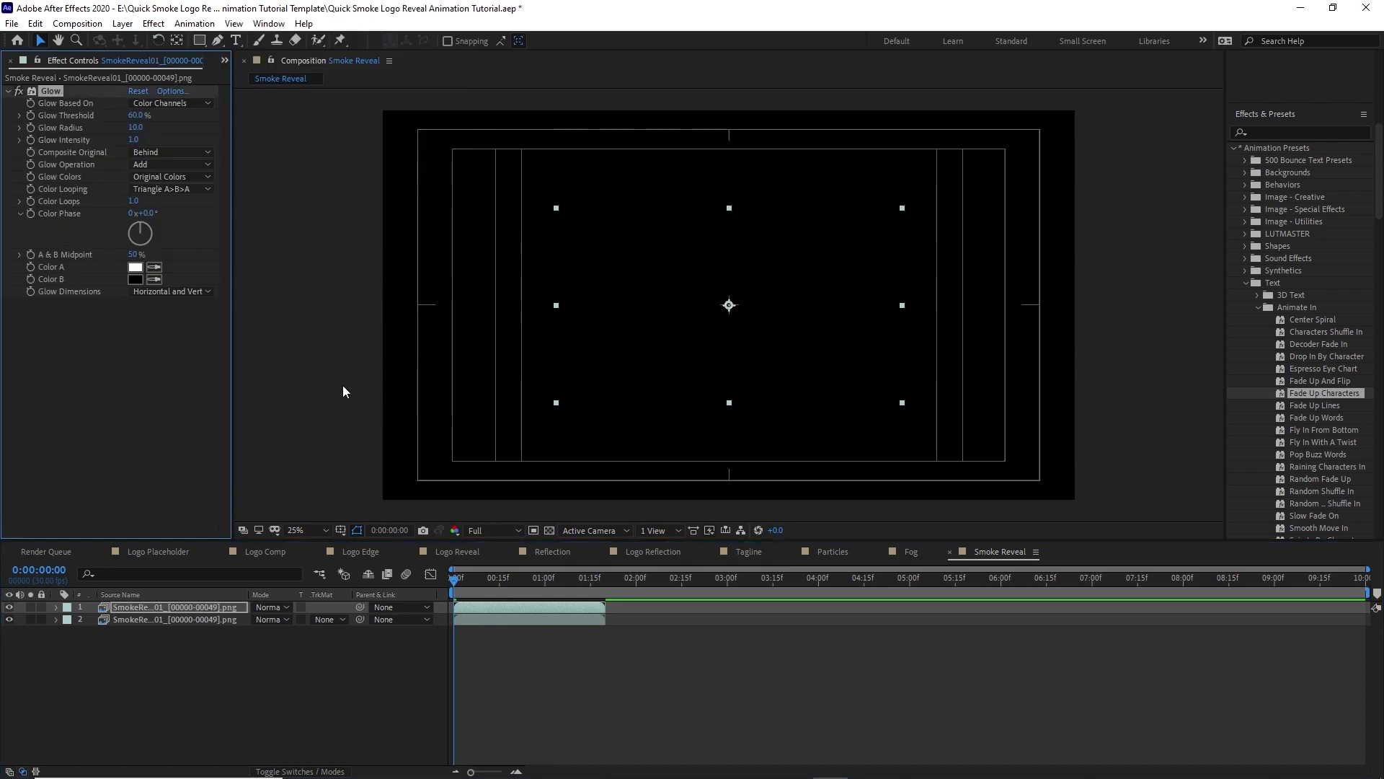
{"action": "left_click", "coordinate": [136, 128]}
{"action": "type", "text": "33"}
Step: Create an adjustment layer above the smoke layers and apply the Tritone effect to it
{"action": "left_click", "coordinate": [123, 23]}
{"action": "mouse_move", "coordinate": [147, 45]}
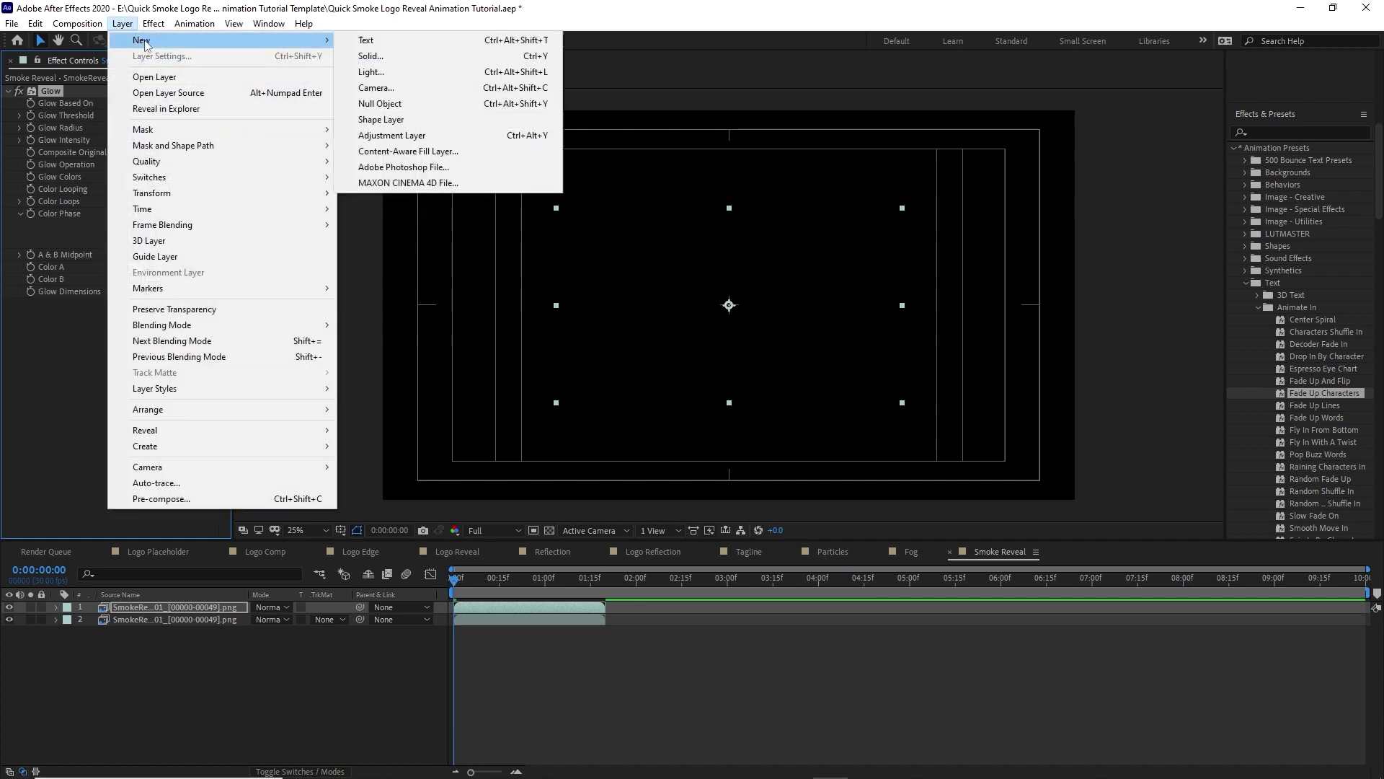
{"action": "left_click", "coordinate": [392, 135]}
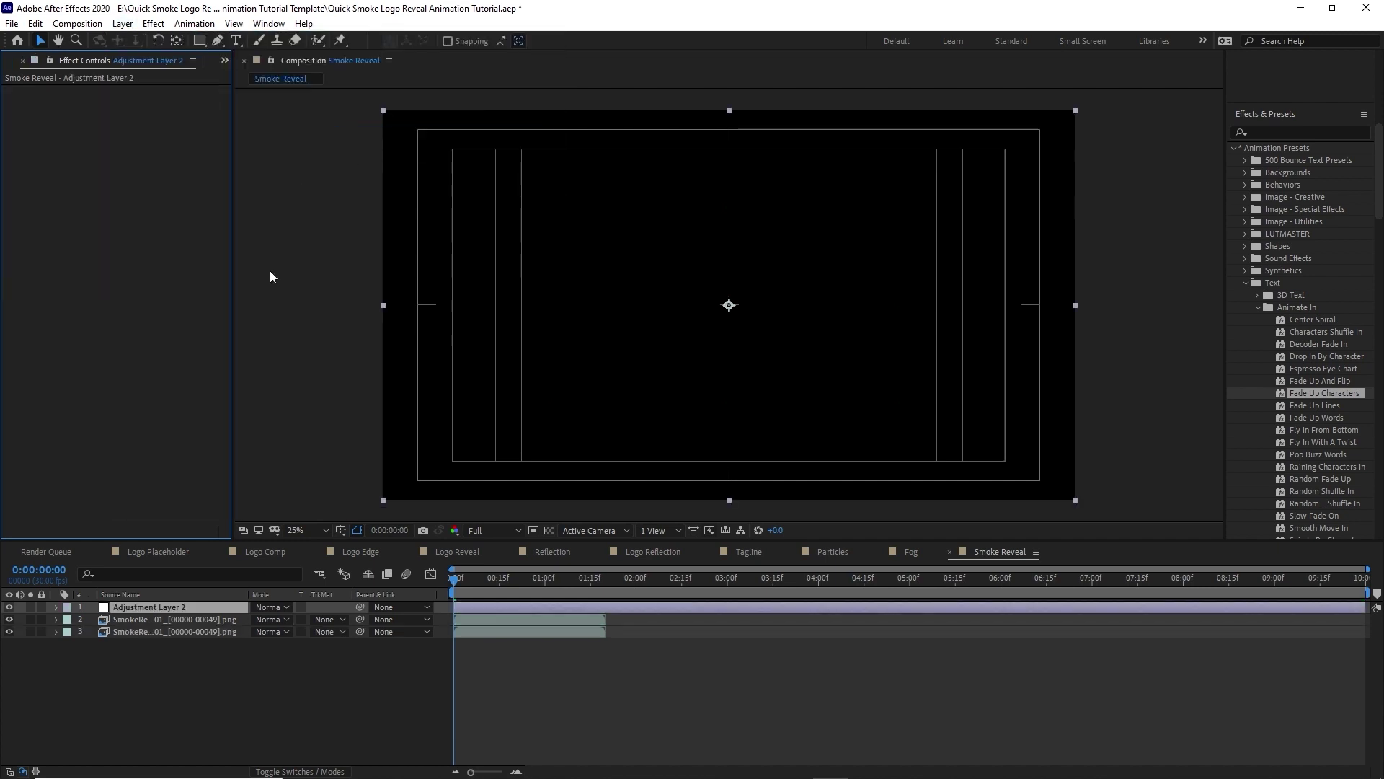
{"action": "left_click", "coordinate": [153, 23]}
{"action": "mouse_move", "coordinate": [189, 188]}
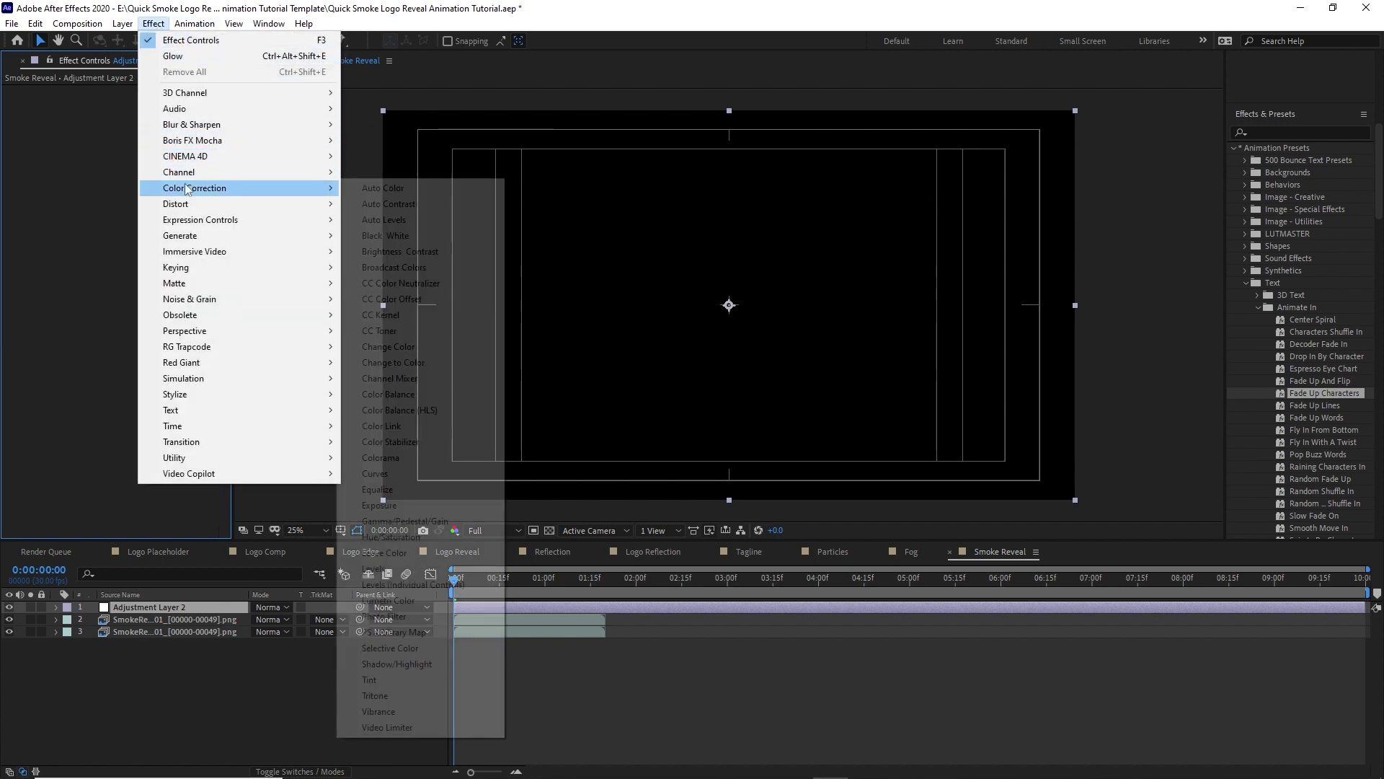
{"action": "left_click", "coordinate": [412, 695]}
Step: Place the Color Guide image as the top layer, move it to the frame's upper-left corner, and scrub to 0:00:00:27
{"action": "left_click", "coordinate": [225, 61]}
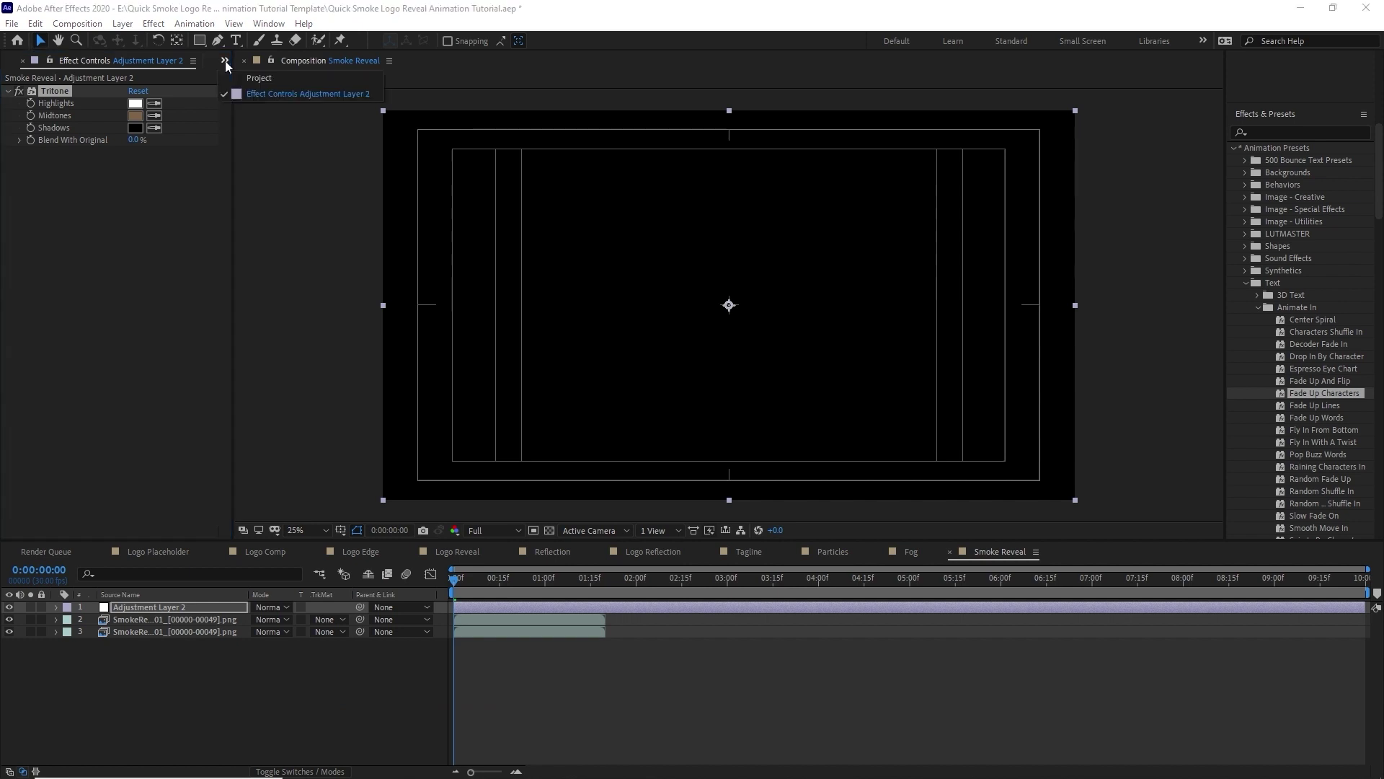
{"action": "left_click", "coordinate": [245, 81]}
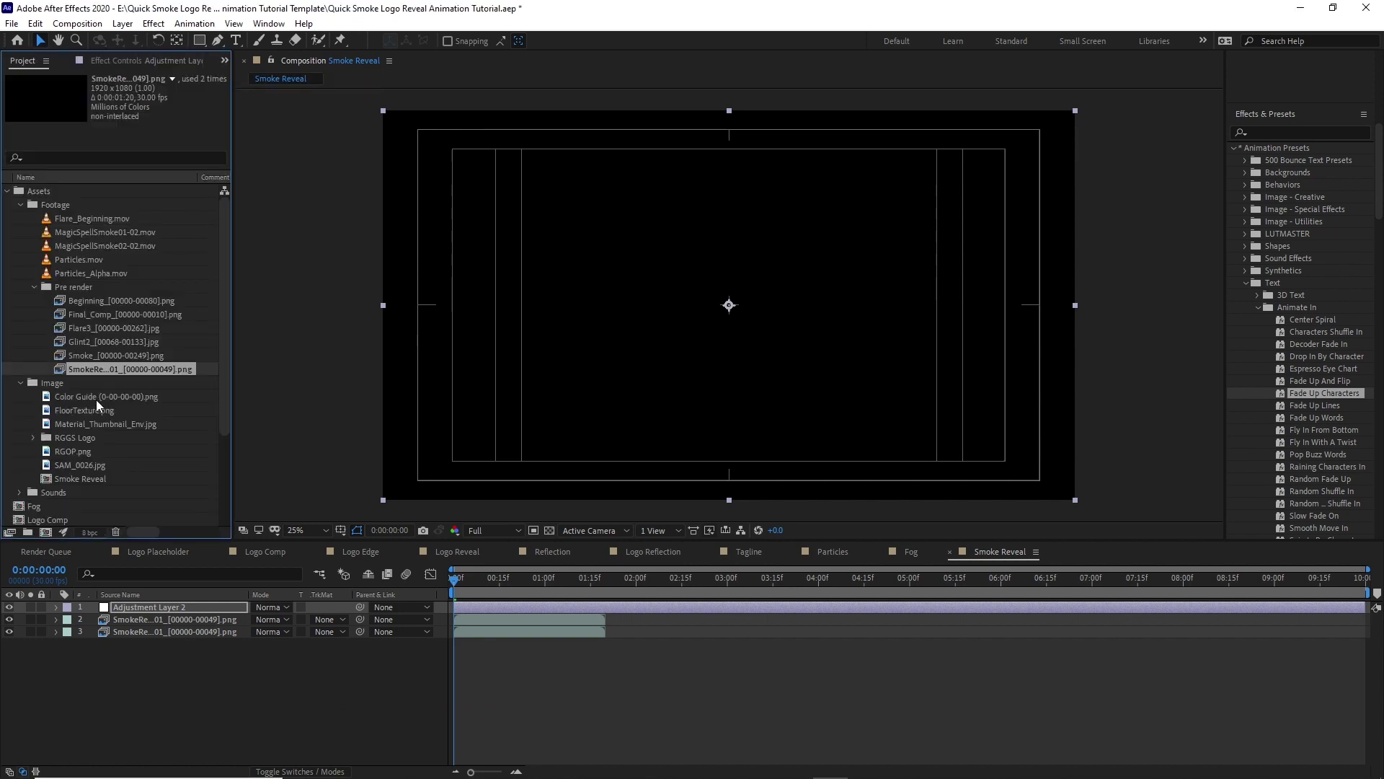
{"action": "left_click_drag", "start_coordinate": [97, 399], "coordinate": [137, 607]}
{"action": "left_click_drag", "start_coordinate": [729, 308], "coordinate": [497, 145]}
{"action": "mouse_move", "coordinate": [513, 588]}
{"action": "left_mouse_down"}
{"action": "mouse_move", "coordinate": [548, 588]}
{"action": "mouse_move", "coordinate": [504, 588]}
{"action": "mouse_move", "coordinate": [534, 589]}
{"action": "left_mouse_up"}
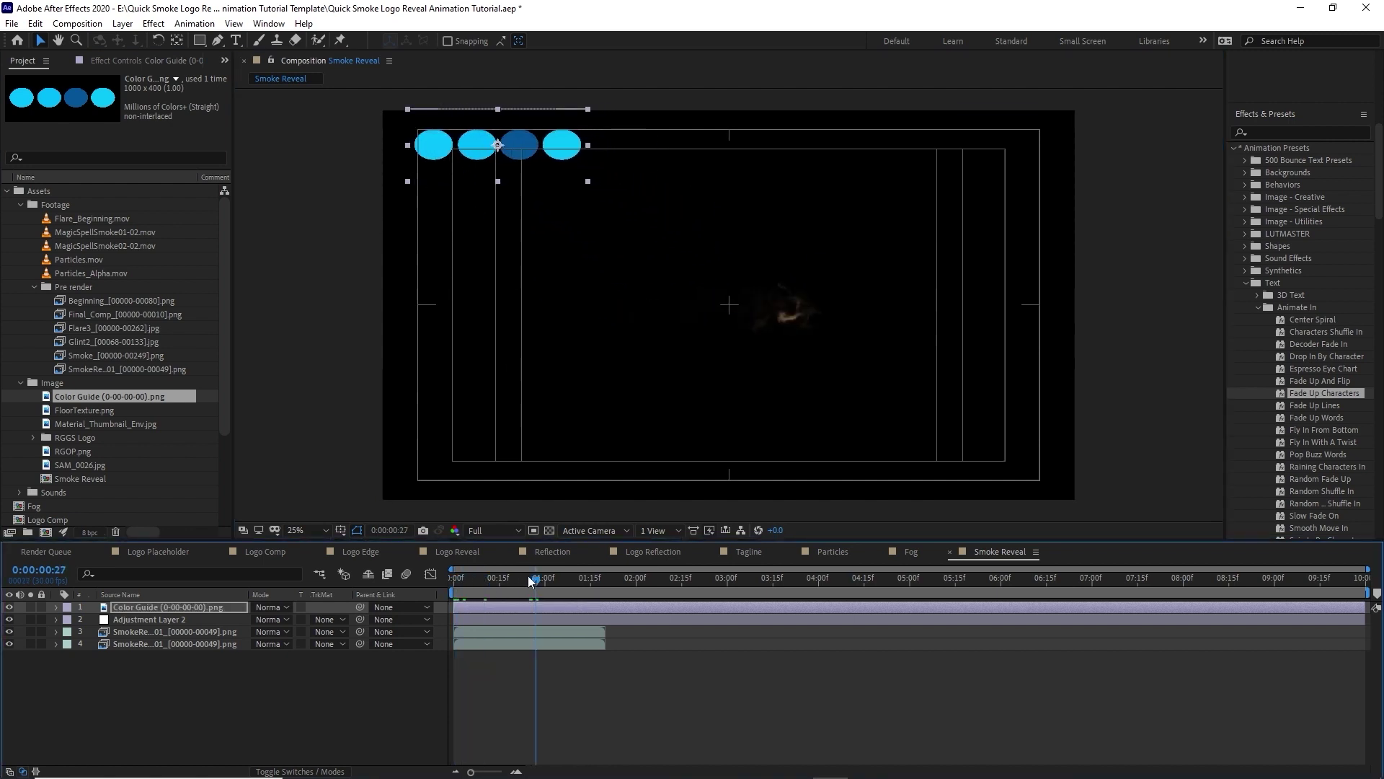
Step: Sample the guide's dark blue circle as the adjustment layer's Tritone Midtones colour and scrub to 0:00:00:22 to check the smoke
{"action": "left_click", "coordinate": [212, 619]}
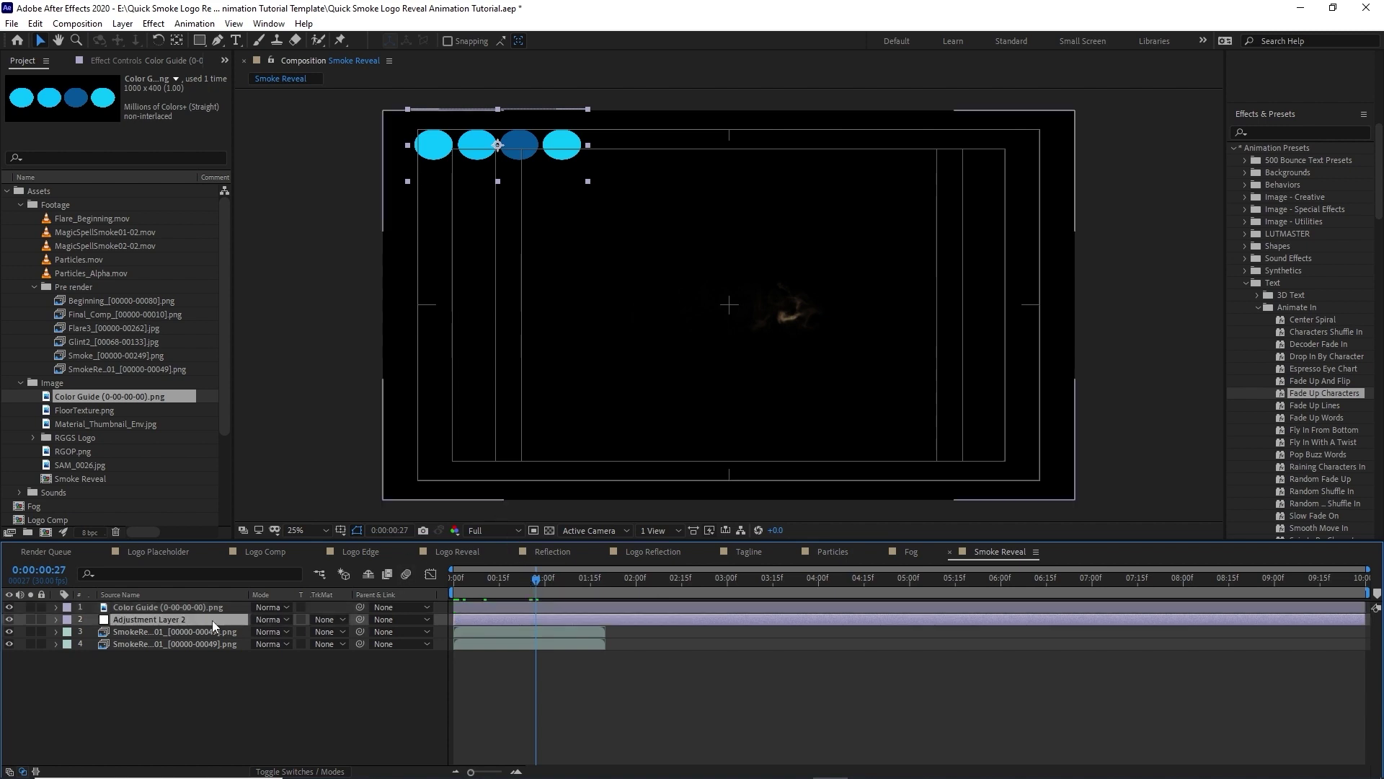
{"action": "left_click", "coordinate": [159, 62]}
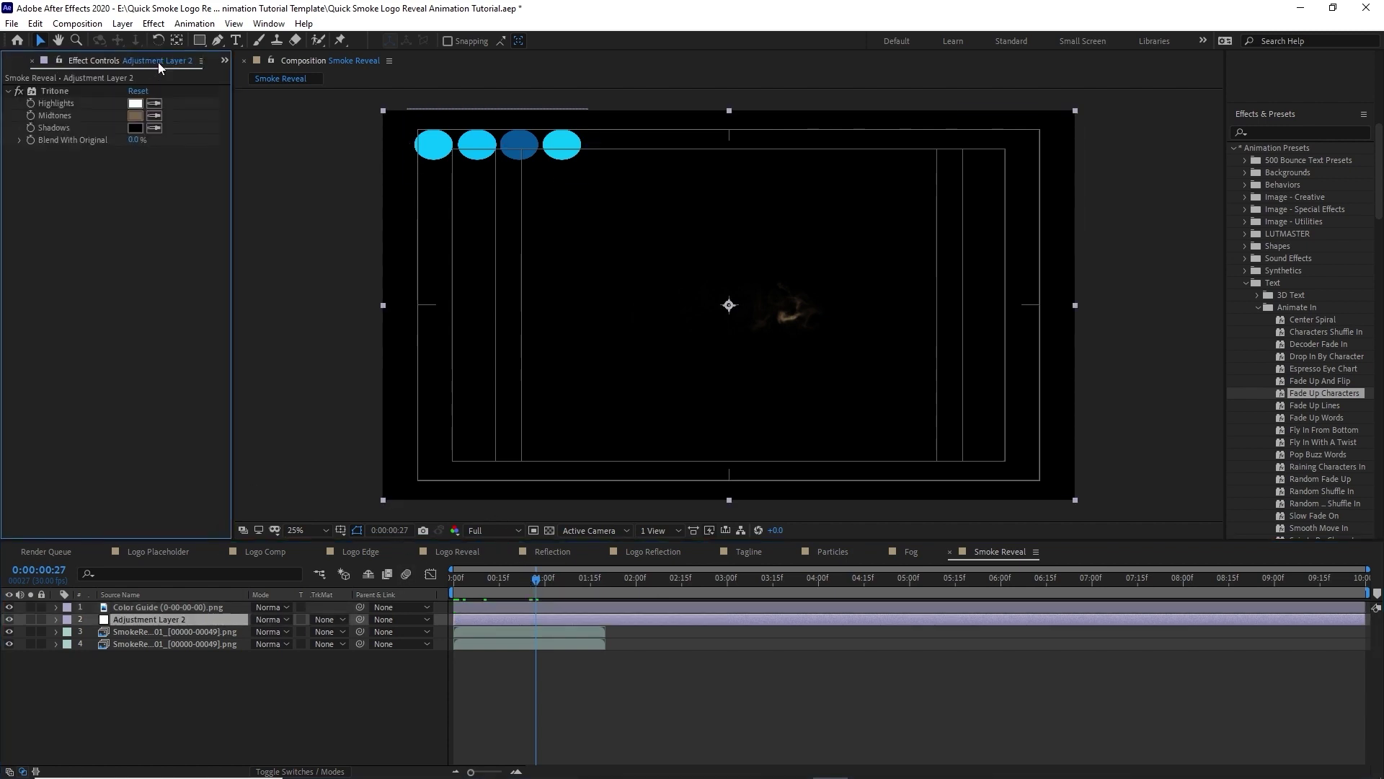
{"action": "left_click", "coordinate": [154, 116]}
{"action": "left_click", "coordinate": [519, 137]}
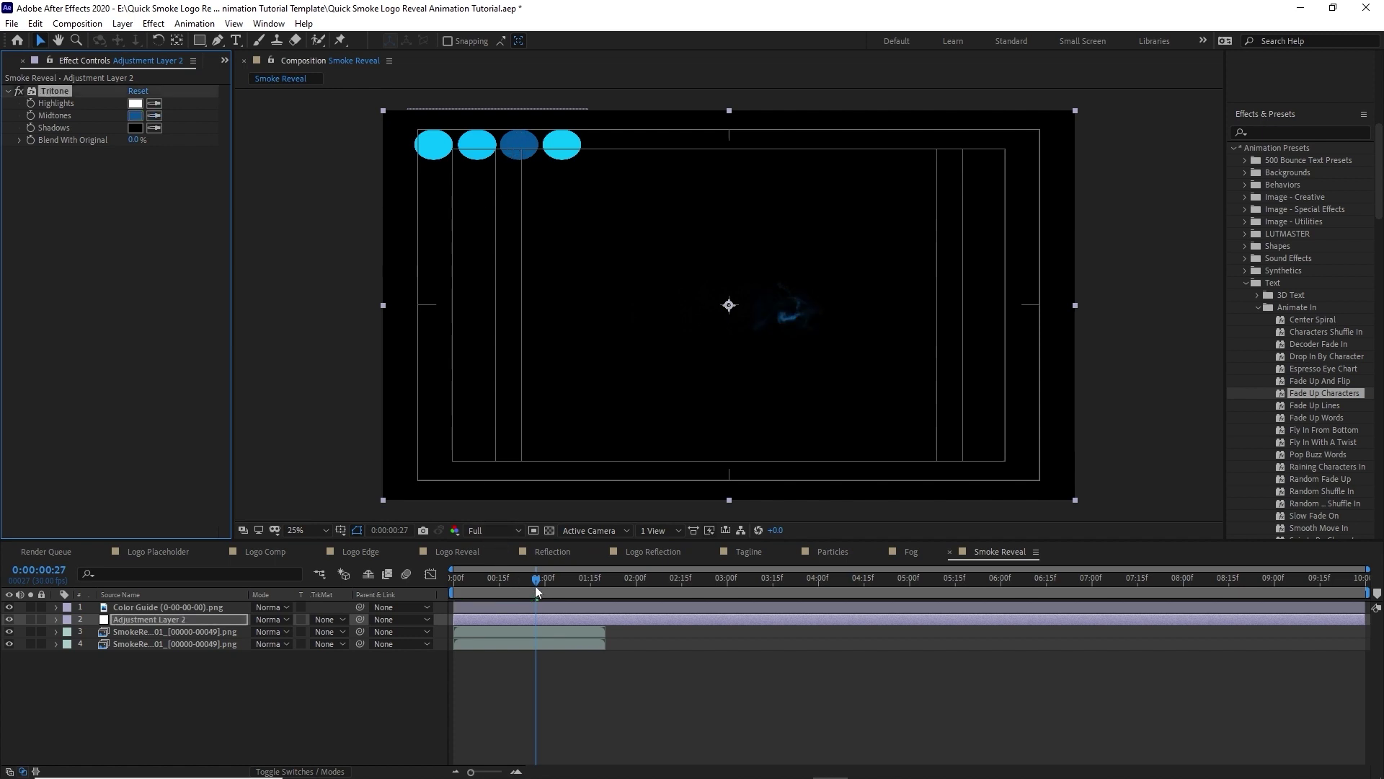
{"action": "mouse_move", "coordinate": [539, 581]}
{"action": "left_mouse_down"}
{"action": "mouse_move", "coordinate": [479, 584]}
{"action": "mouse_move", "coordinate": [523, 582]}
{"action": "left_mouse_up"}
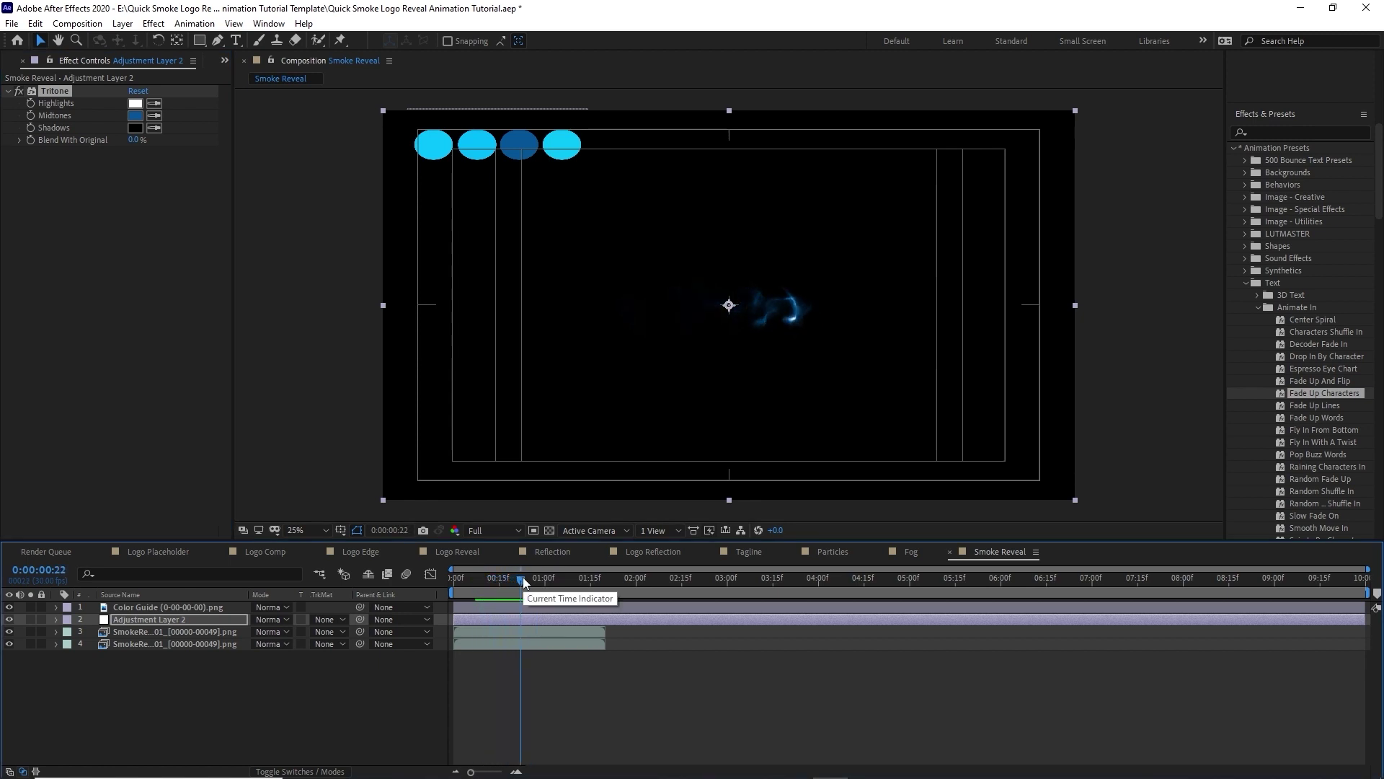
Step: Fit both SmokeReveal01 layers to the composition size and preview the enlarged smoke up to 0:00:01:03
{"action": "left_click", "coordinate": [202, 632]}
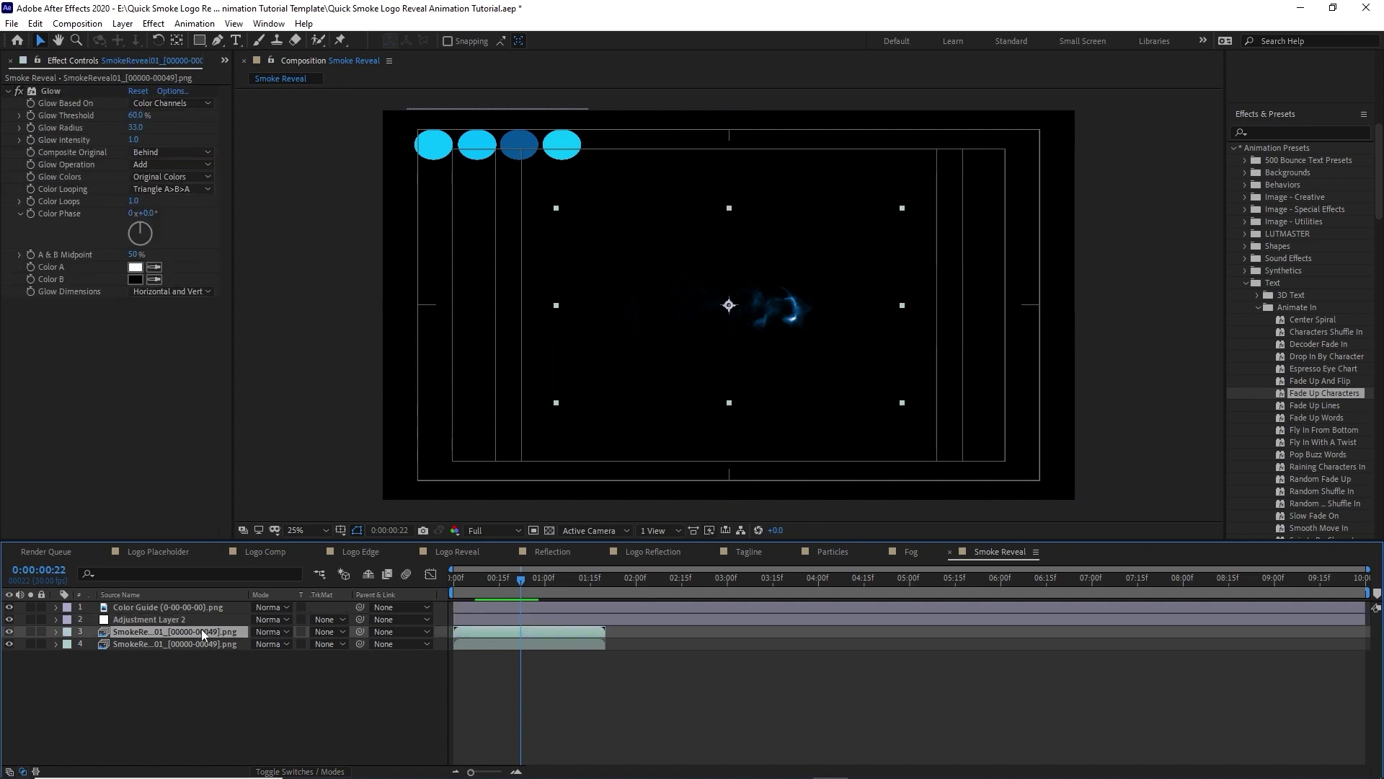
{"action": "right_click", "coordinate": [201, 627]}
{"action": "mouse_move", "coordinate": [289, 281]}
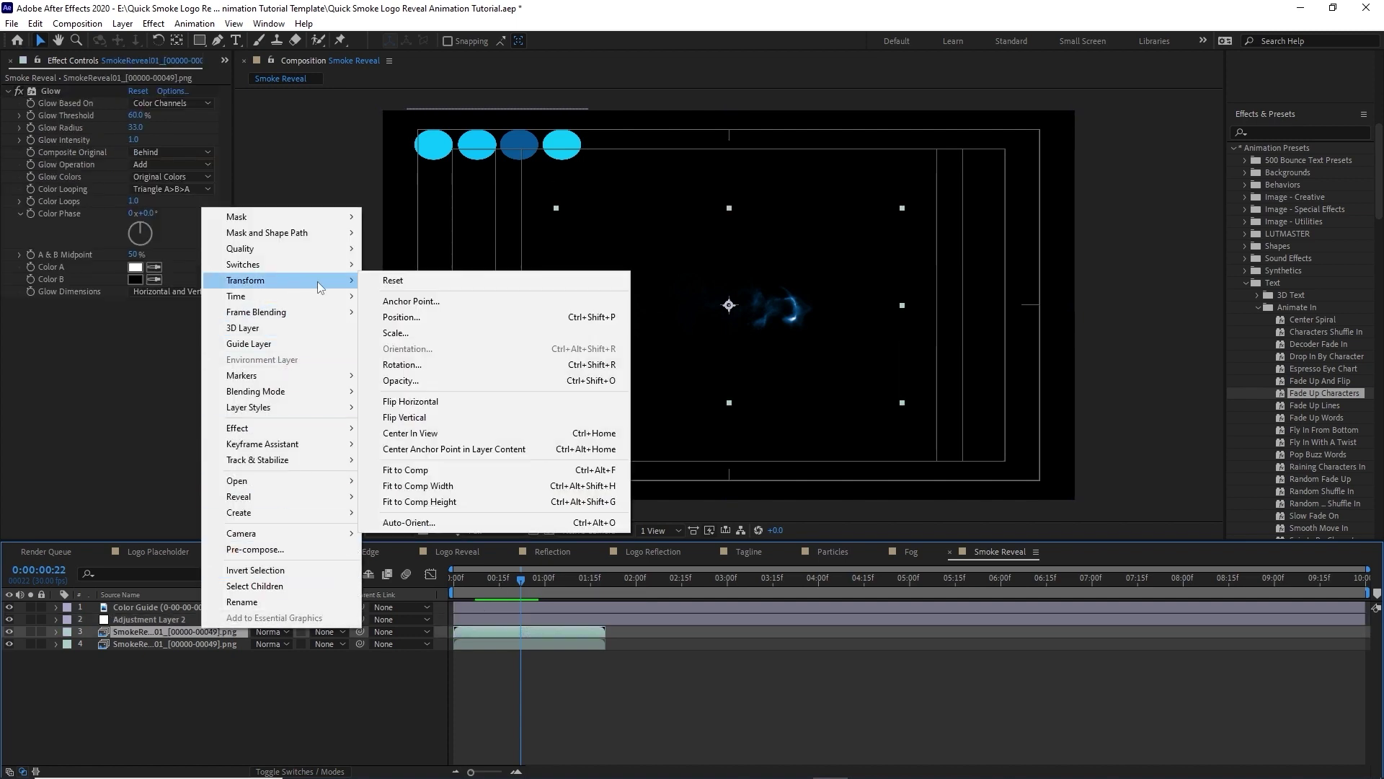
{"action": "left_click", "coordinate": [405, 470]}
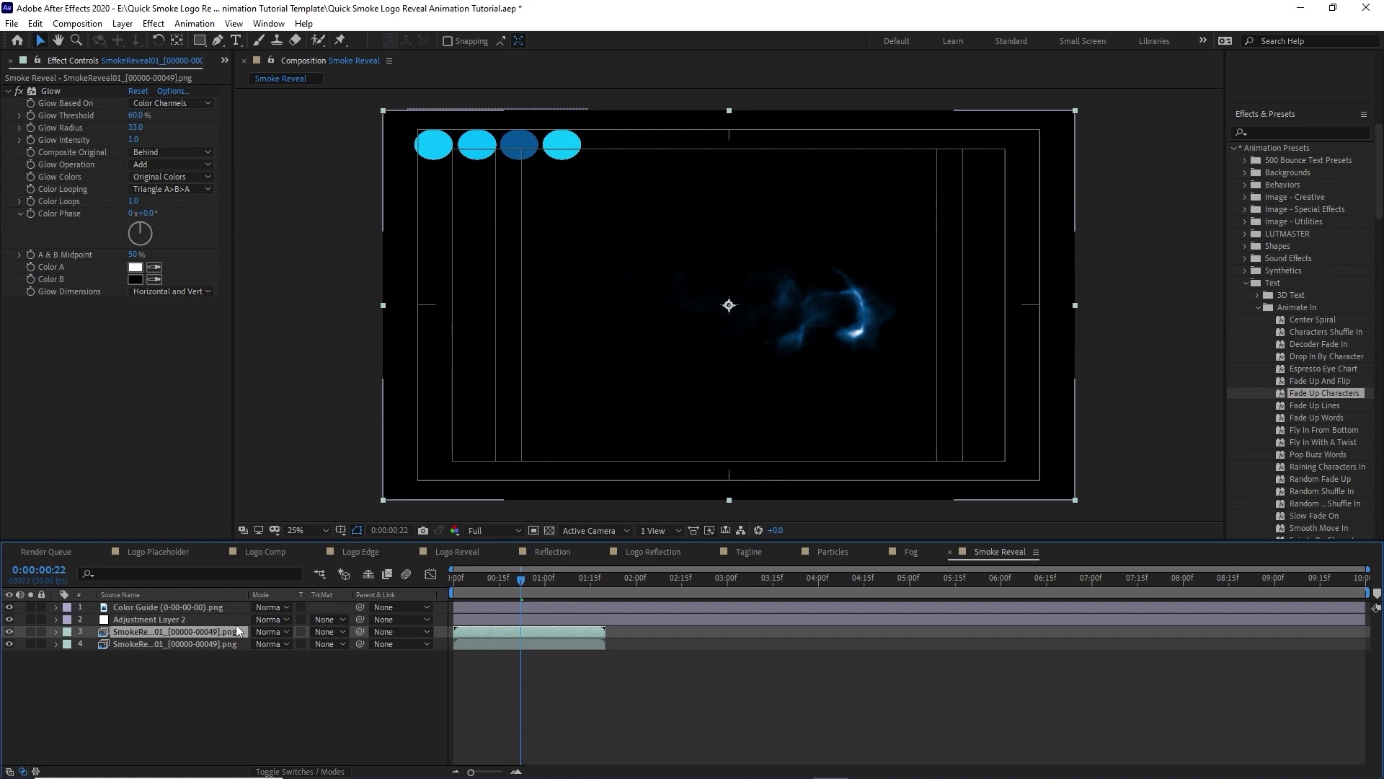
{"action": "left_click", "coordinate": [197, 644]}
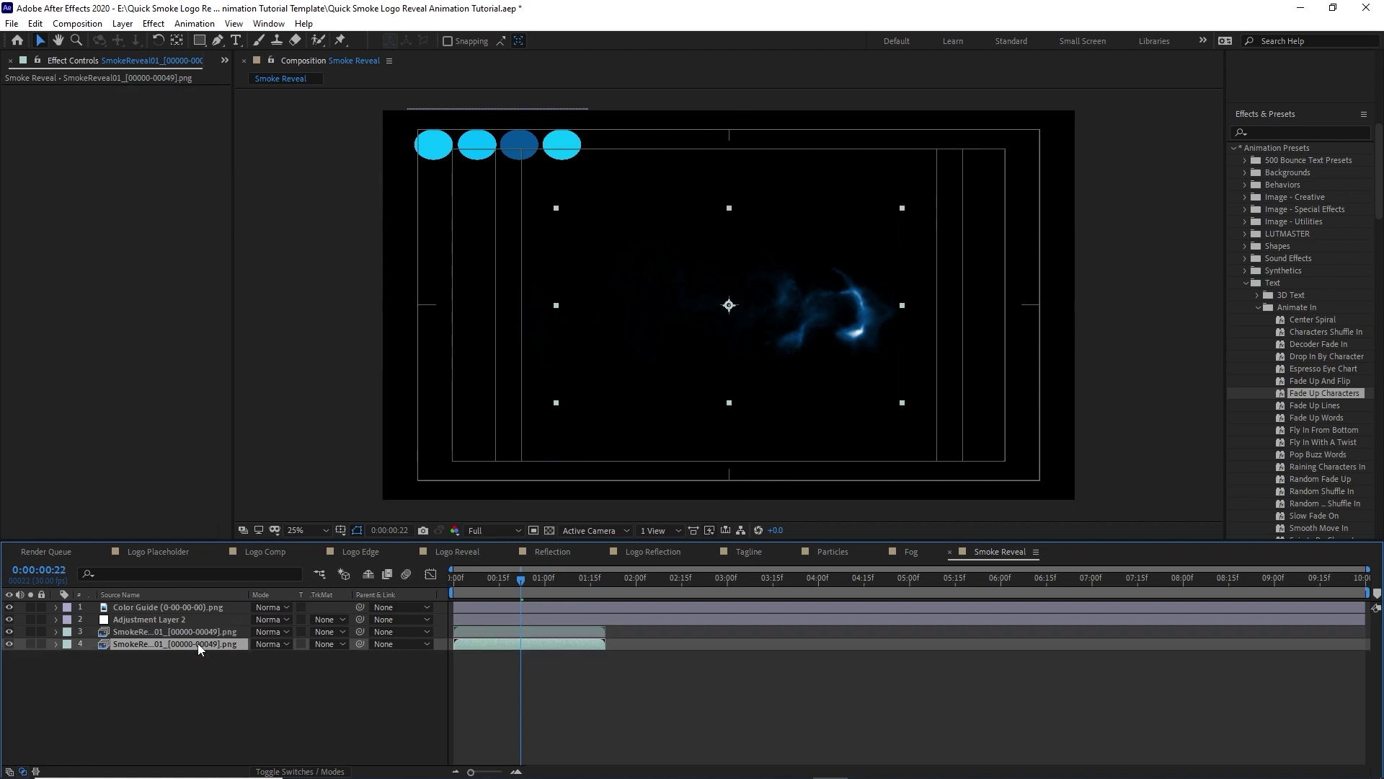
{"action": "right_click", "coordinate": [198, 644]}
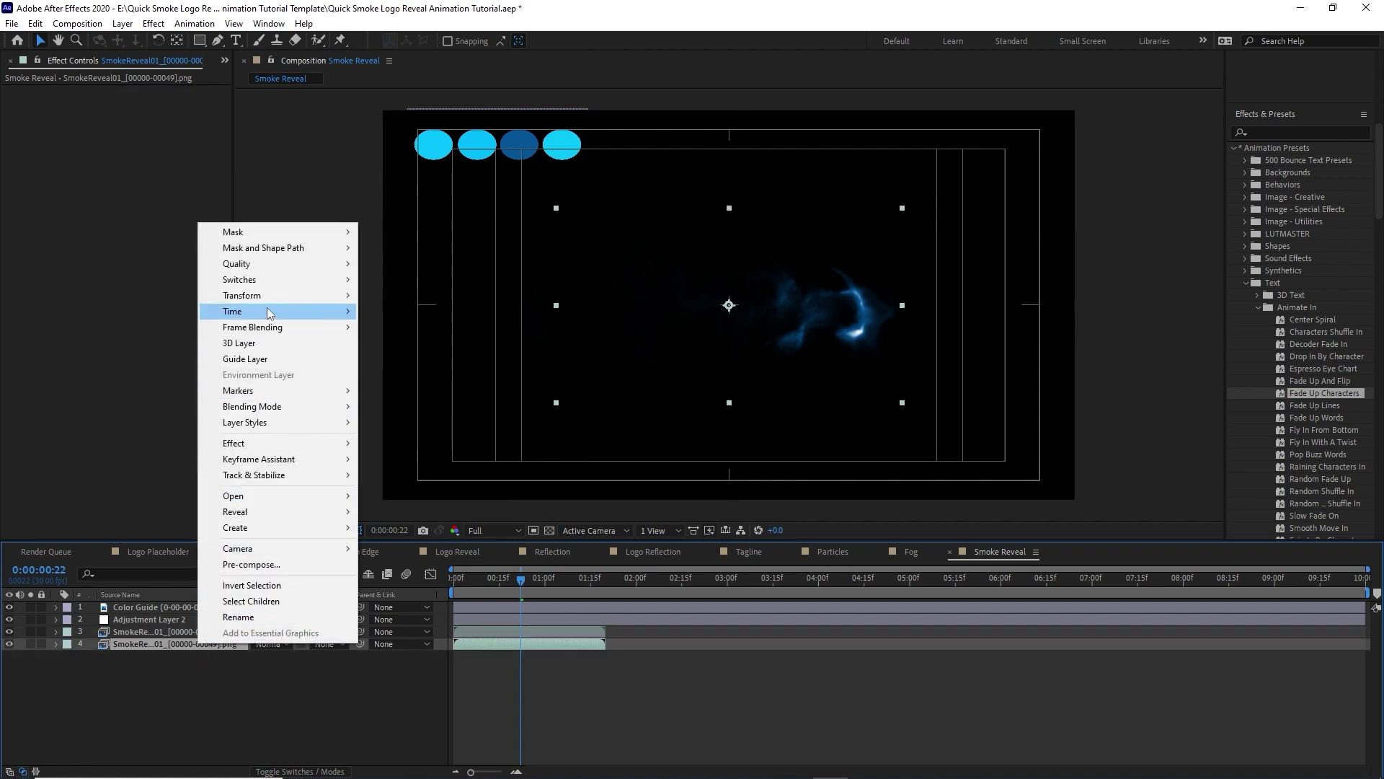
{"action": "mouse_move", "coordinate": [267, 296]}
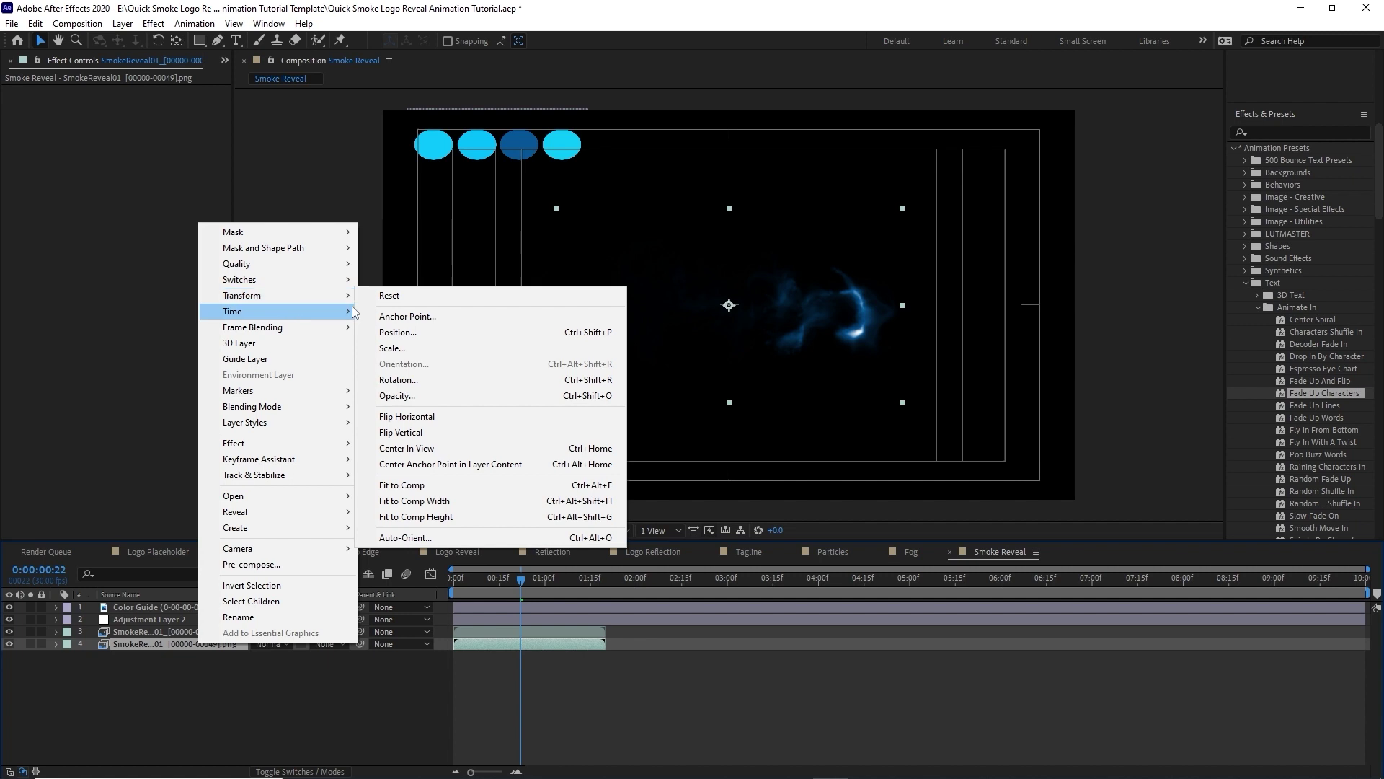
{"action": "left_click", "coordinate": [407, 485]}
{"action": "key", "text": "space"}
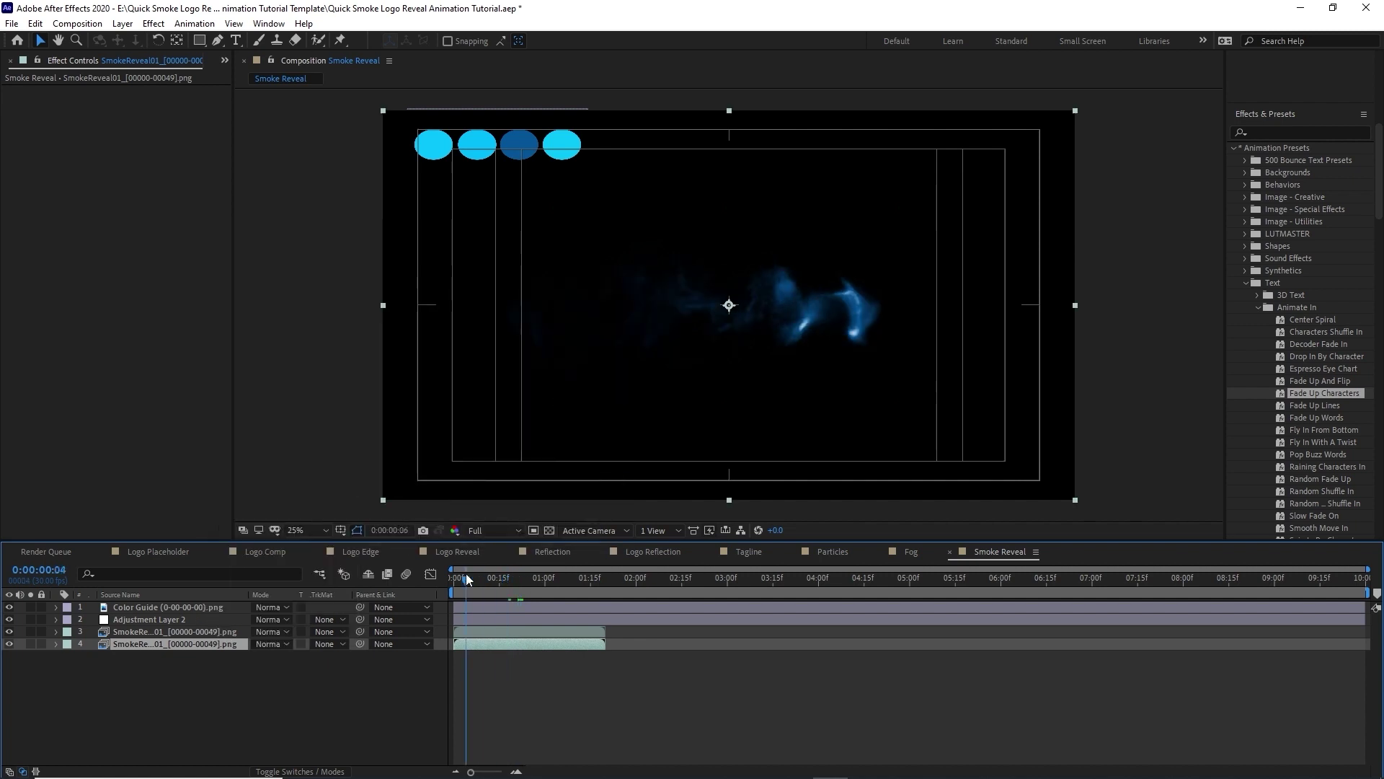
{"action": "left_click_drag", "start_coordinate": [521, 576], "coordinate": [556, 581]}
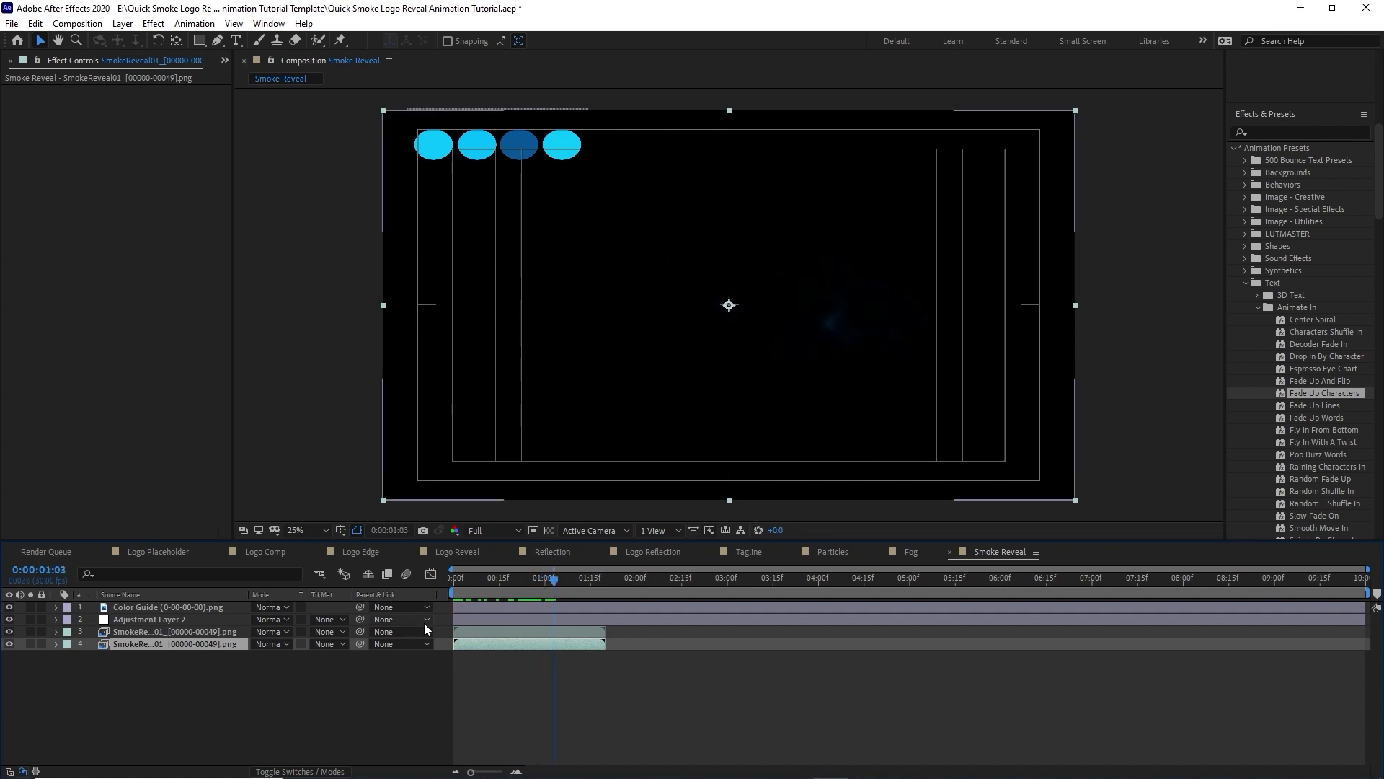
Step: Delete the Color Guide layer from the Smoke Reveal composition
{"action": "key", "text": "shift+Page_Up"}
{"action": "key", "text": "comma"}
{"action": "left_click", "coordinate": [204, 608]}
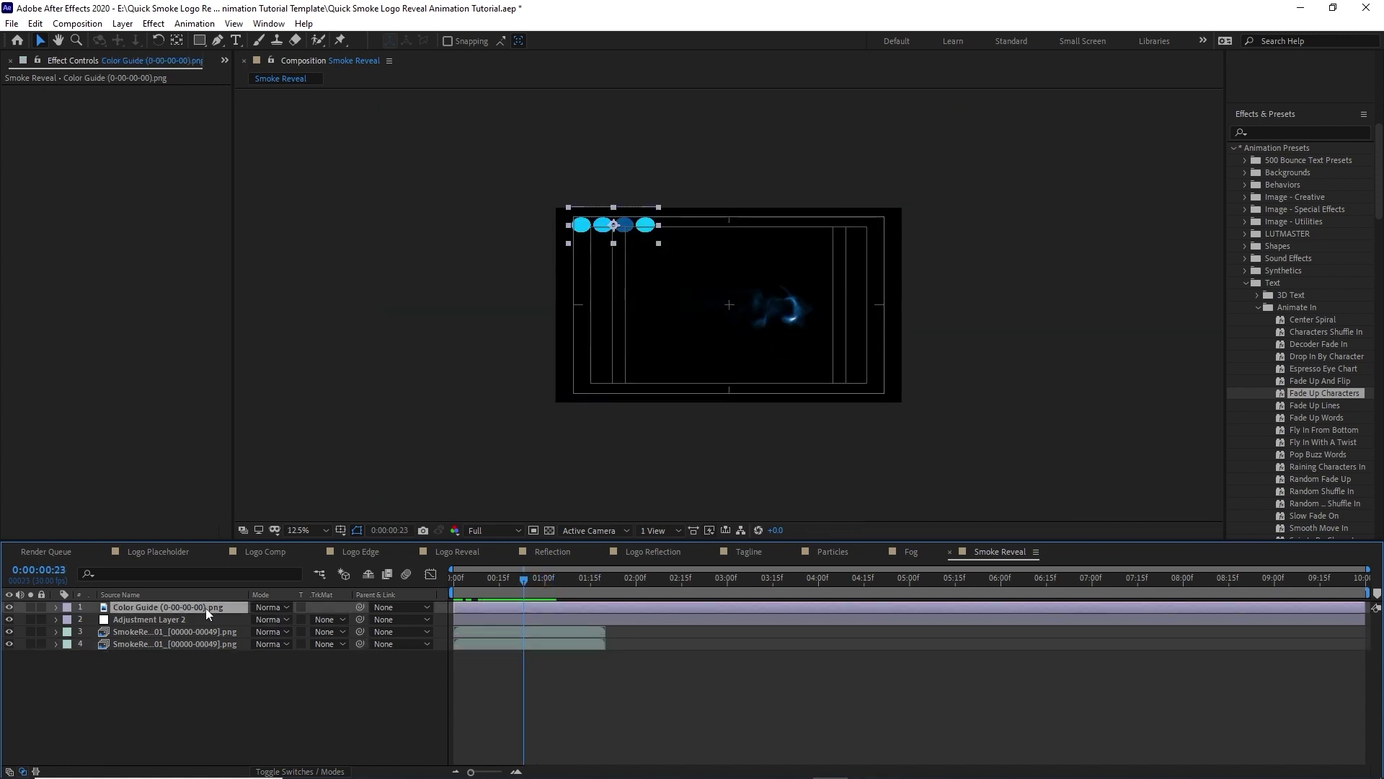
{"action": "key", "text": "Delete"}
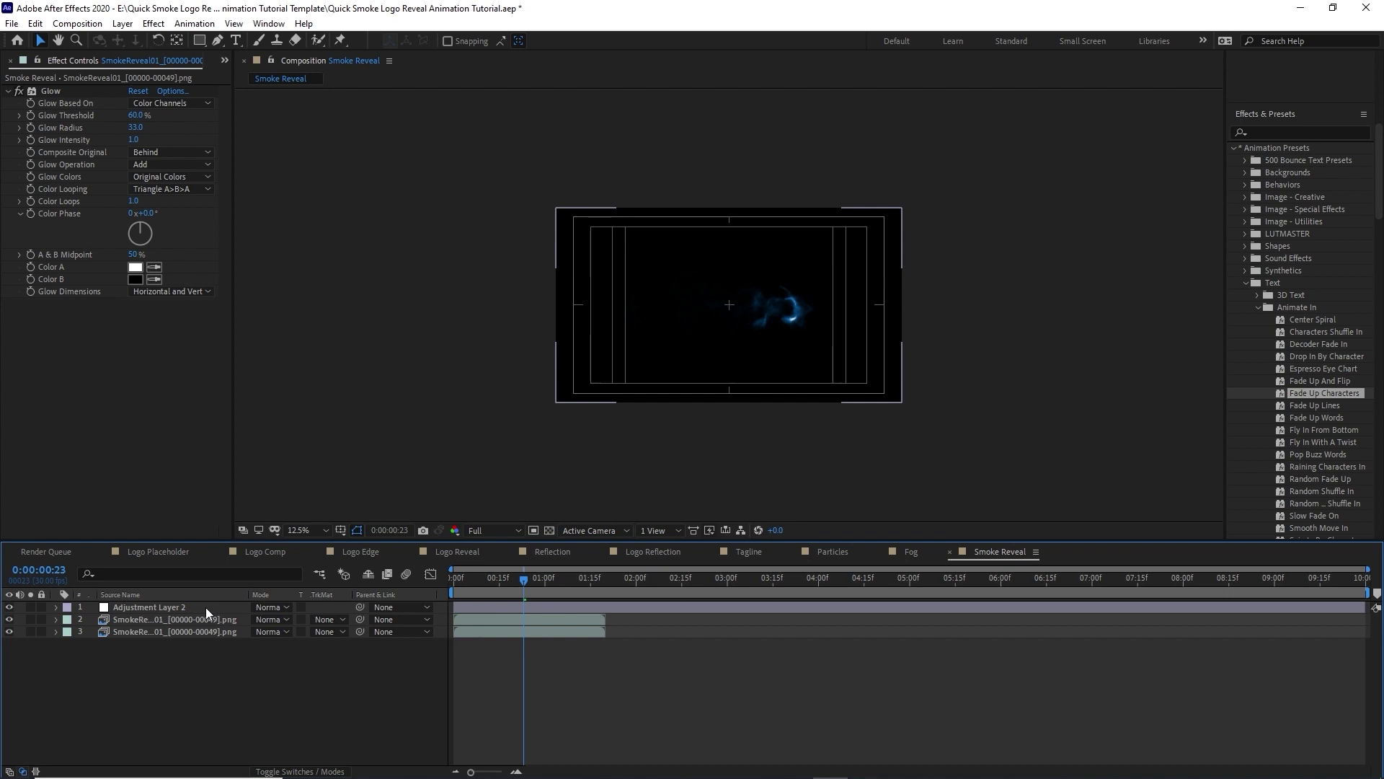
Step: Create a new 3840 x 2160, 30 fps, 10-second composition named Media
{"action": "left_click", "coordinate": [78, 23]}
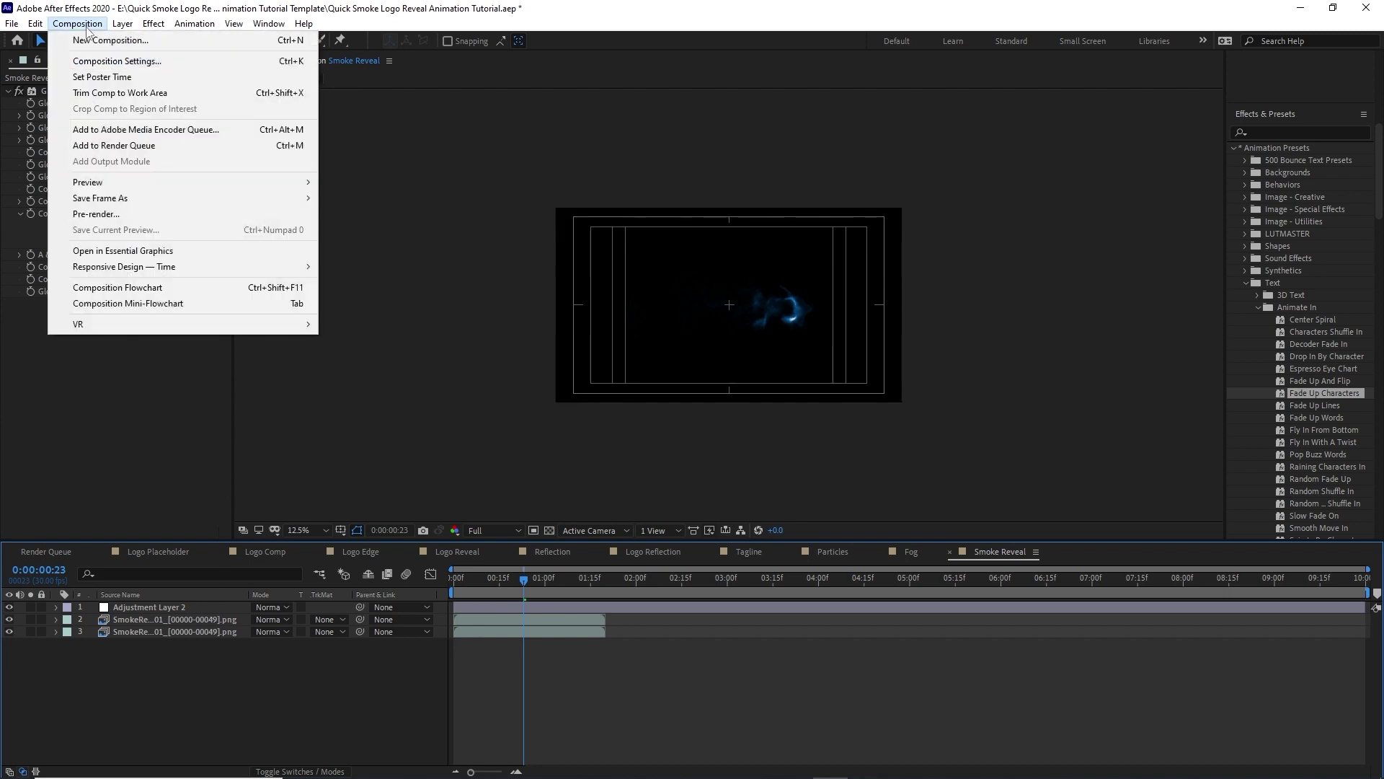
{"action": "left_click", "coordinate": [92, 35]}
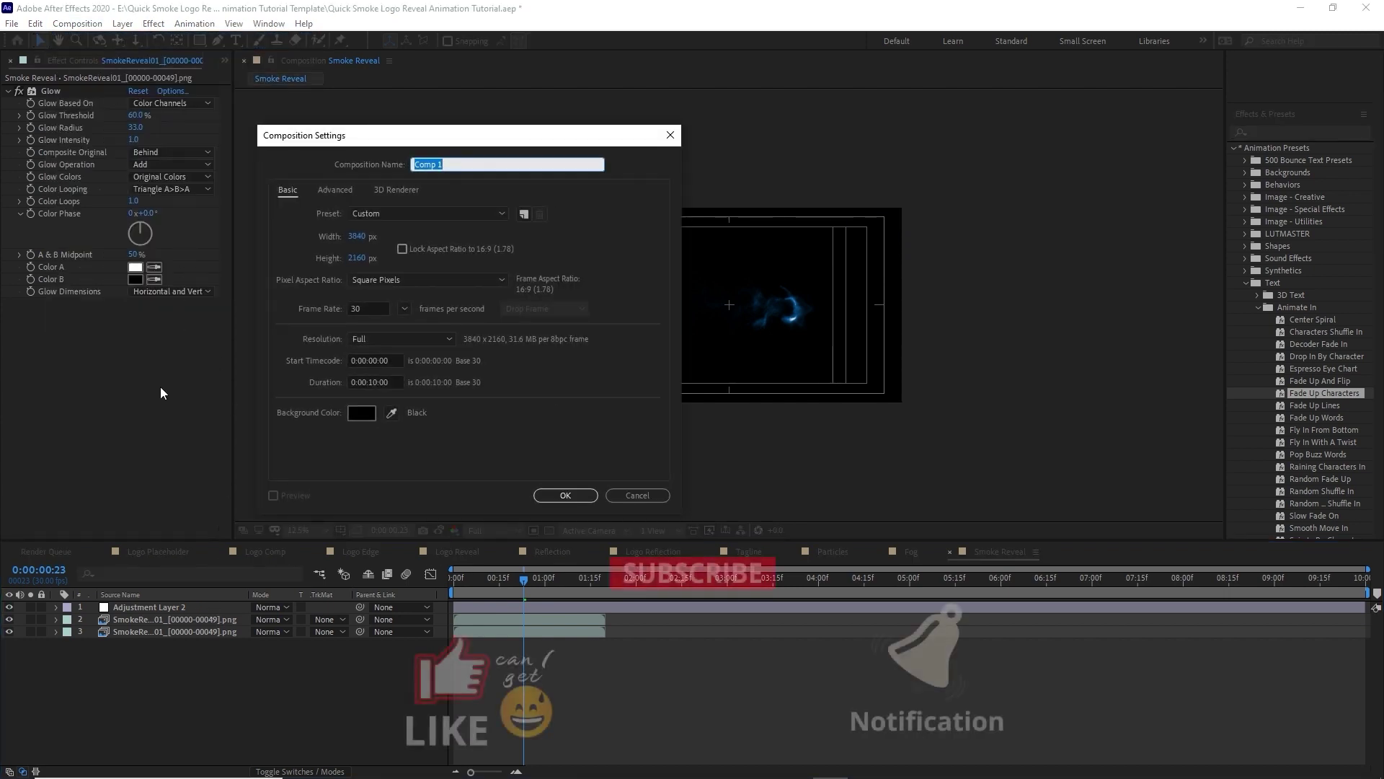
{"action": "type", "text": "M"}
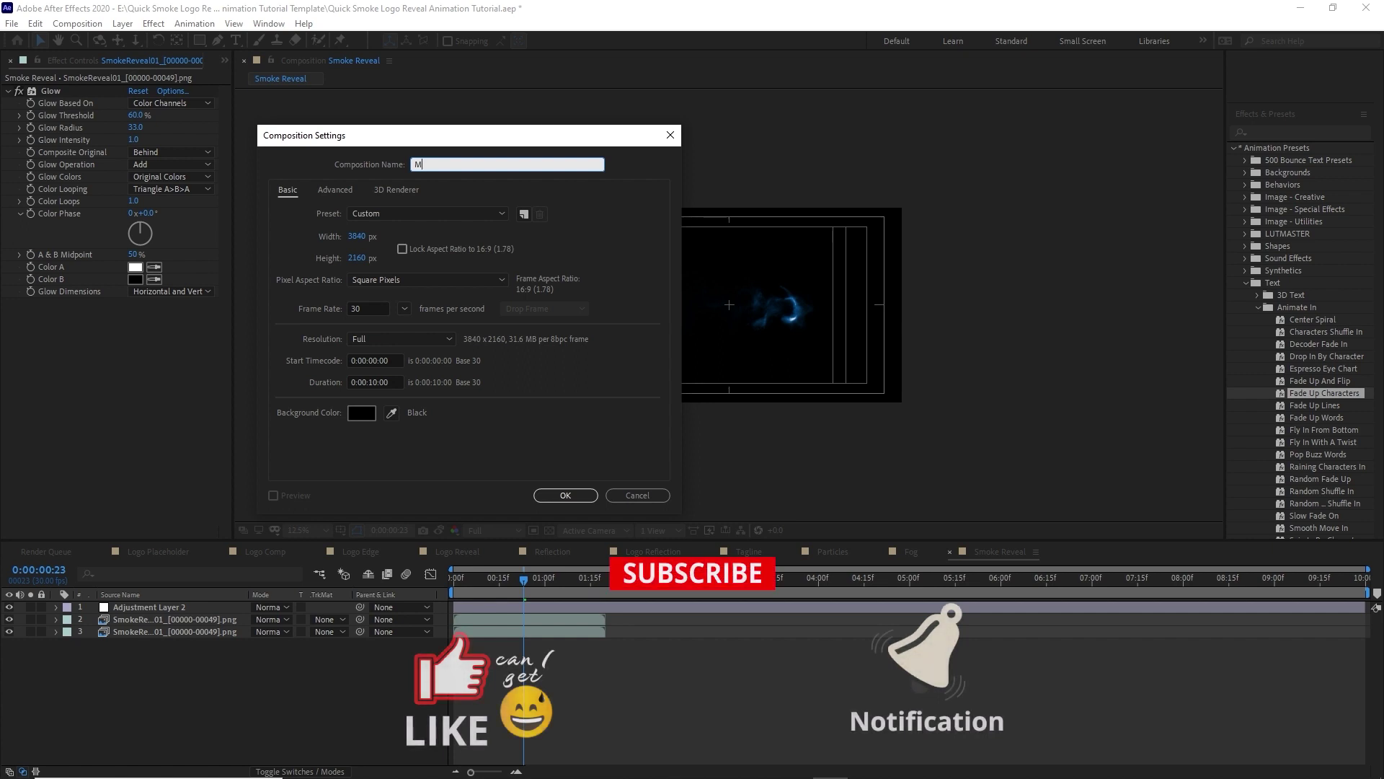
{"action": "type", "text": "edia"}
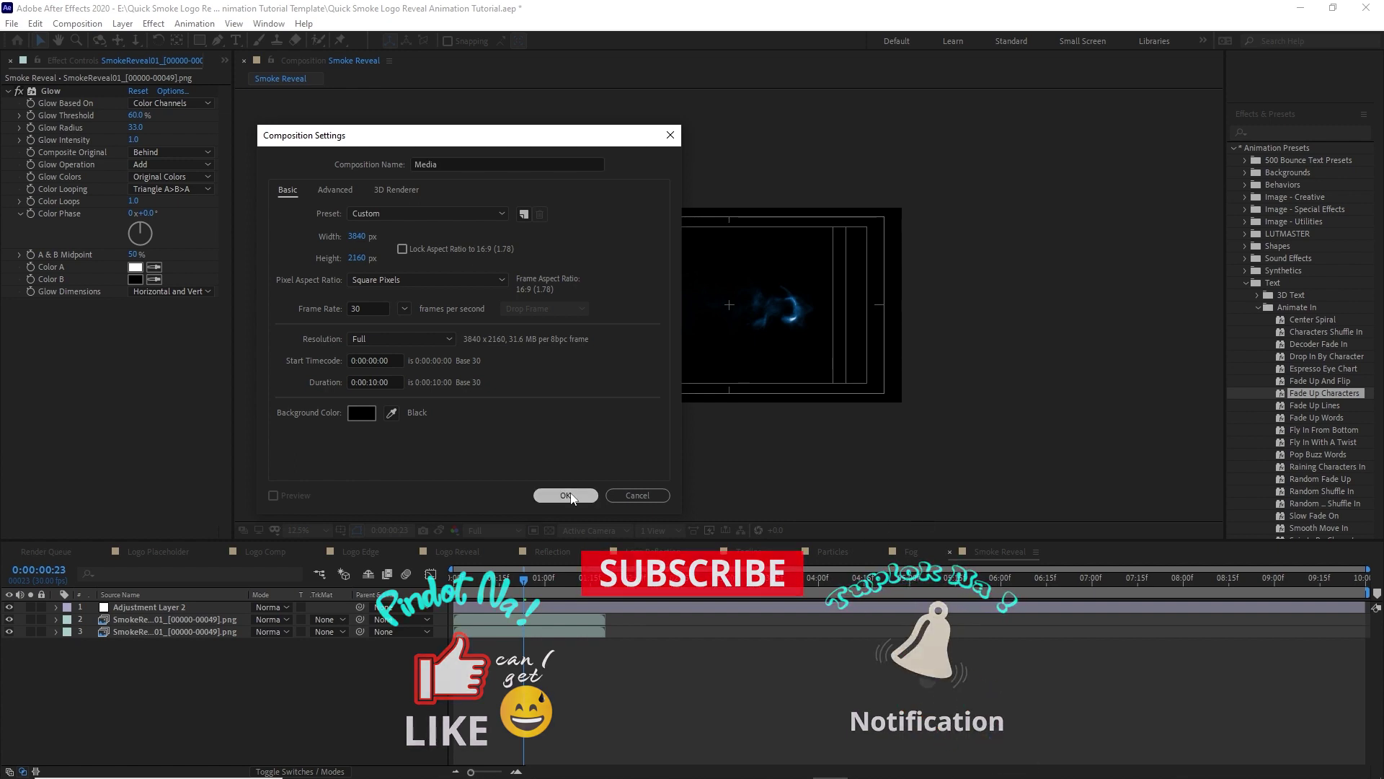
{"action": "left_click", "coordinate": [567, 495]}
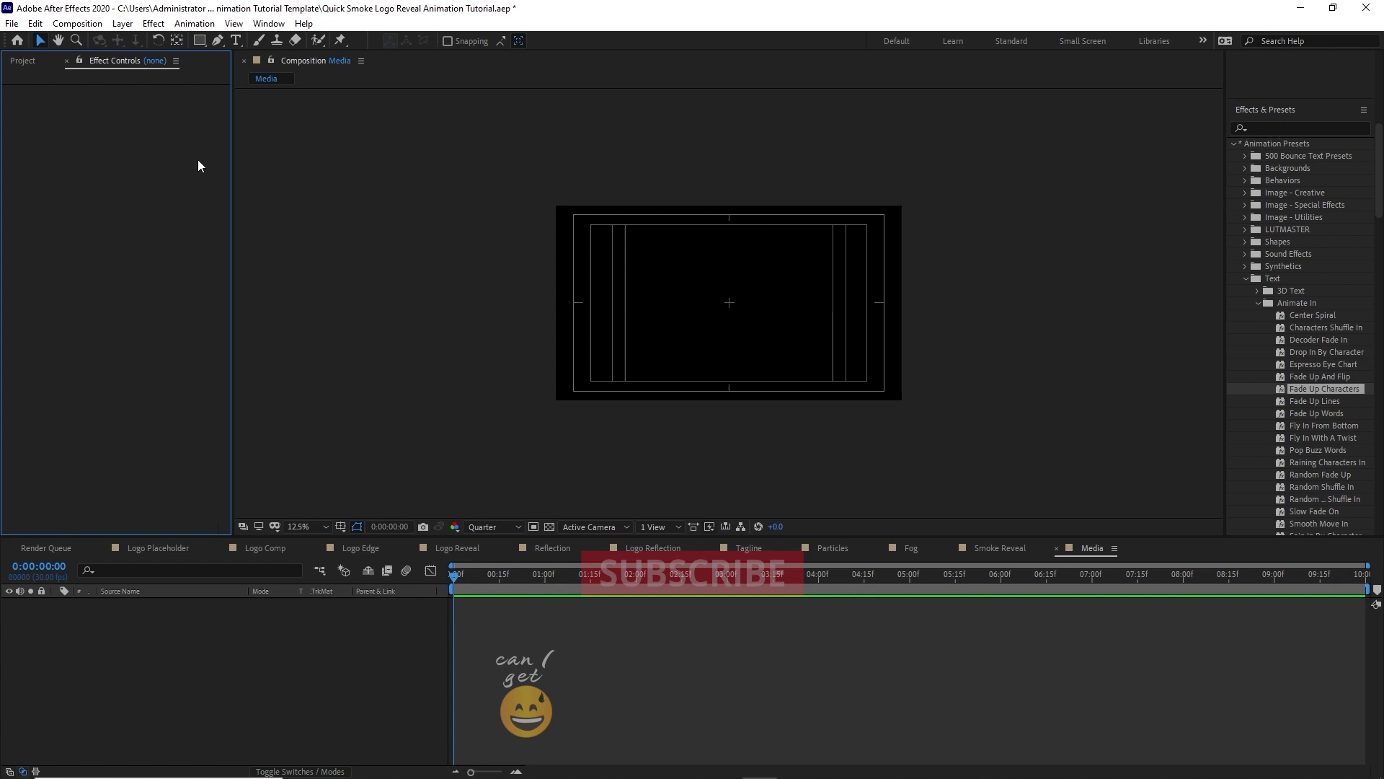
Step: Add the Logo Reveal composition to Media with Logo Reflection above it, and scrub to 0:00:03:10 to preview the result
{"action": "left_click", "coordinate": [23, 65]}
{"action": "left_click", "coordinate": [62, 289]}
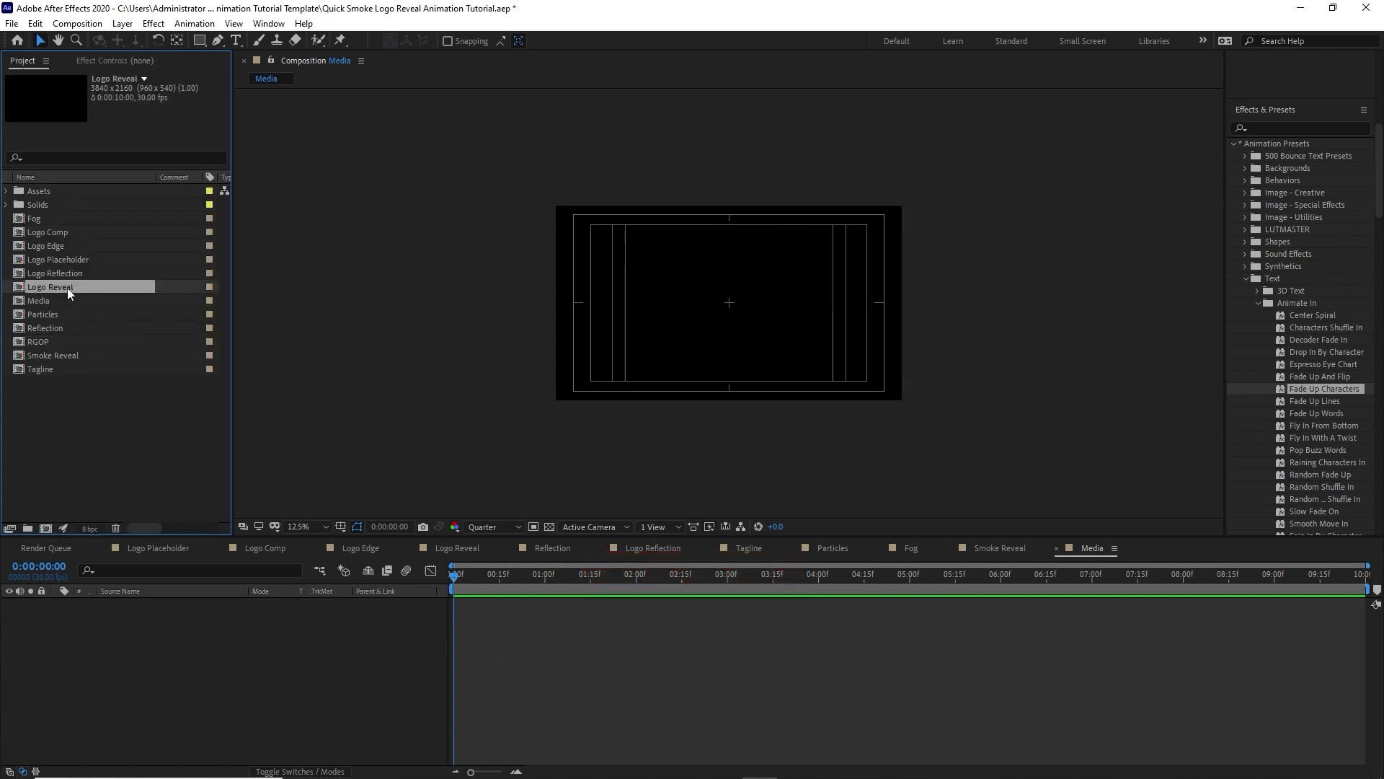
{"action": "left_click_drag", "start_coordinate": [67, 288], "coordinate": [157, 638]}
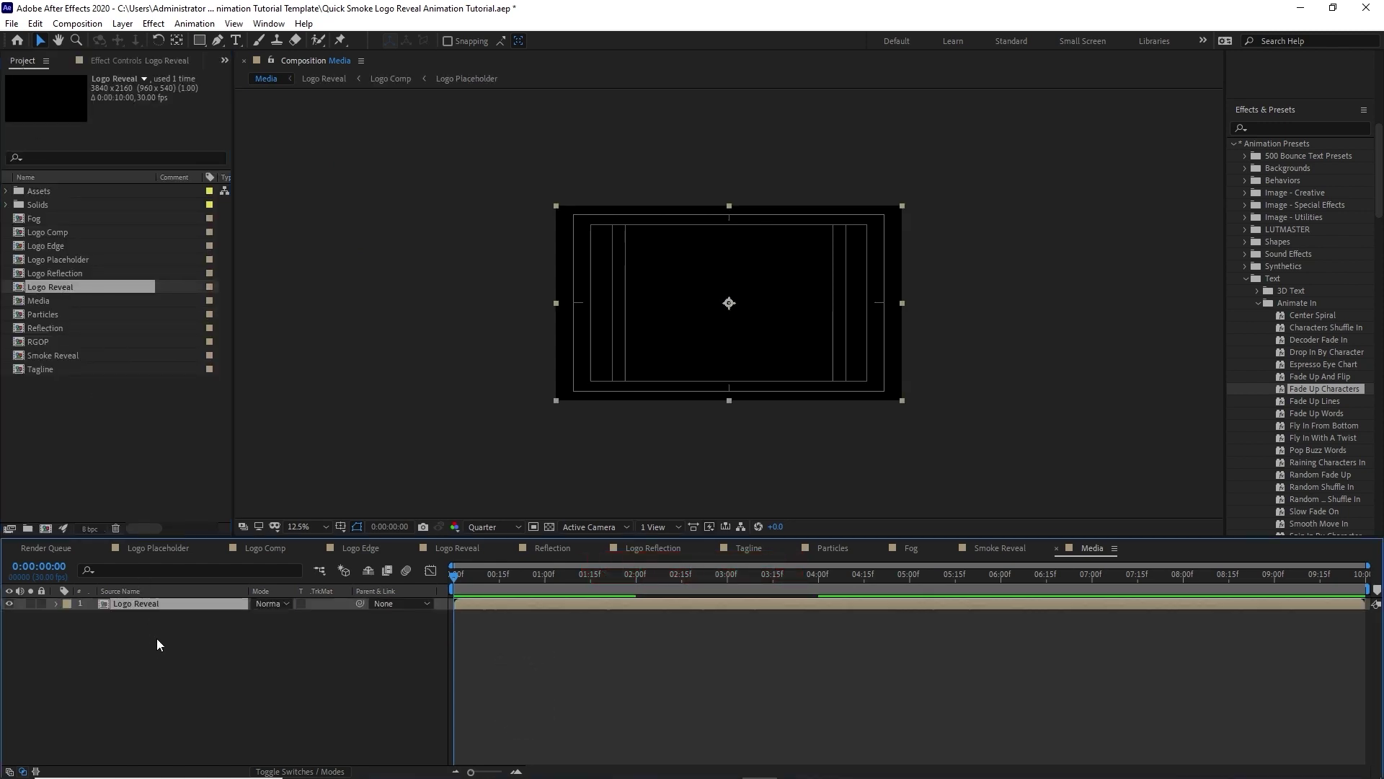
{"action": "left_click", "coordinate": [58, 272]}
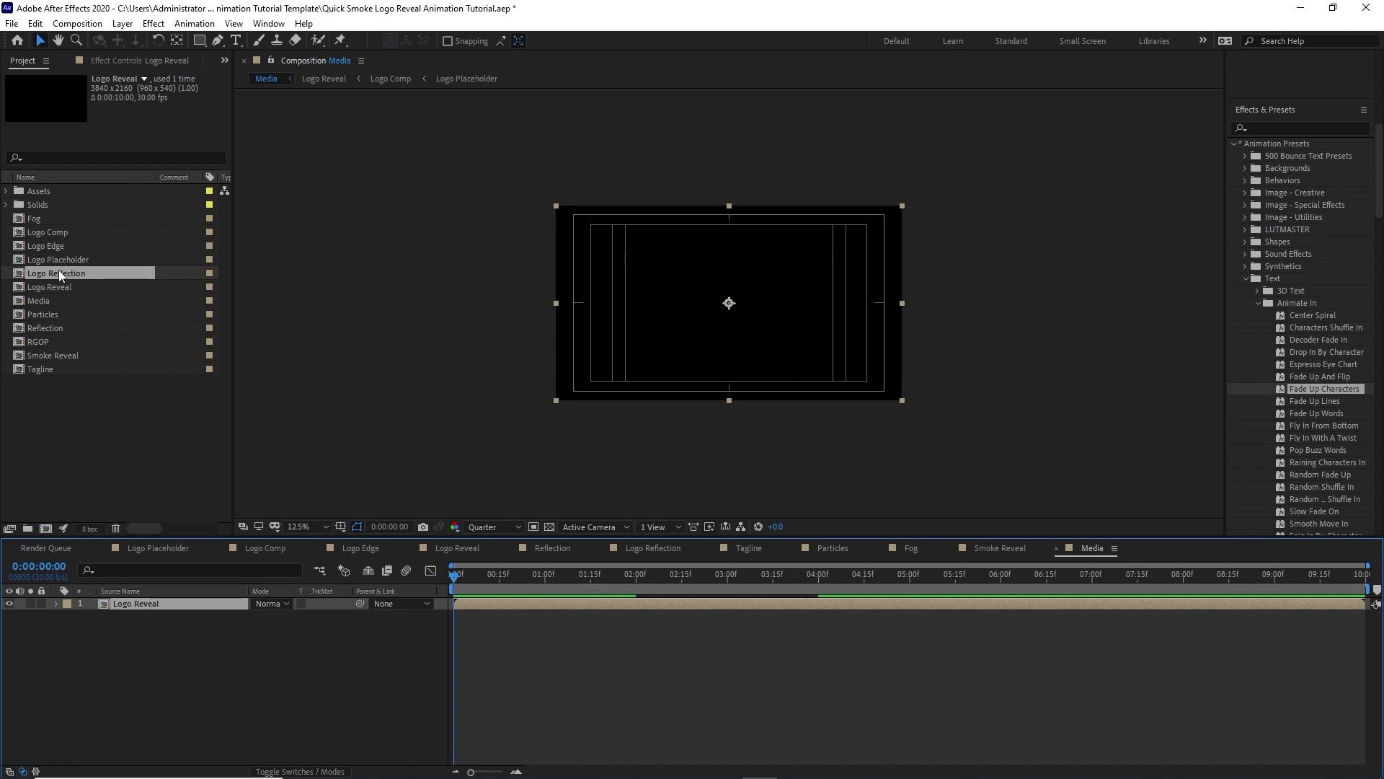
{"action": "left_click_drag", "start_coordinate": [58, 273], "coordinate": [137, 655]}
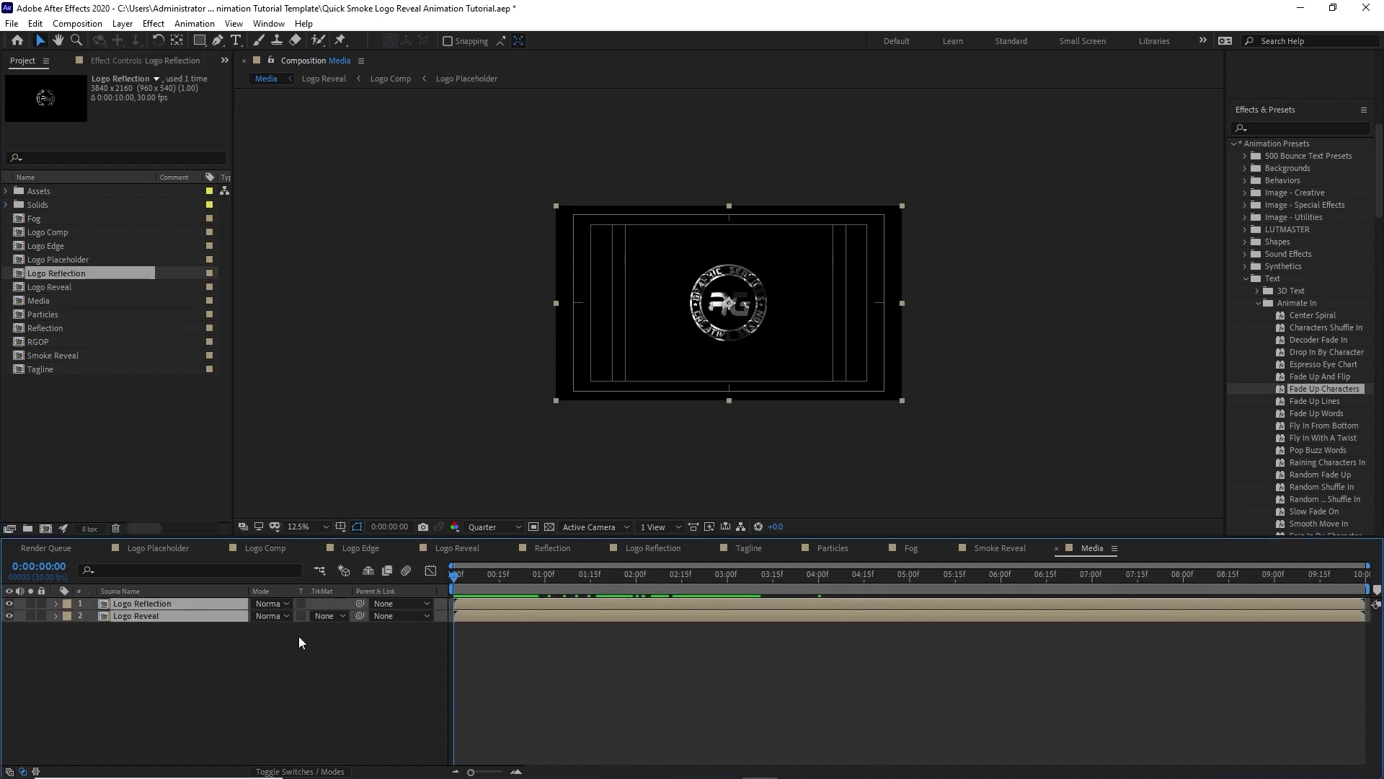
{"action": "left_click_drag", "start_coordinate": [456, 577], "coordinate": [757, 592]}
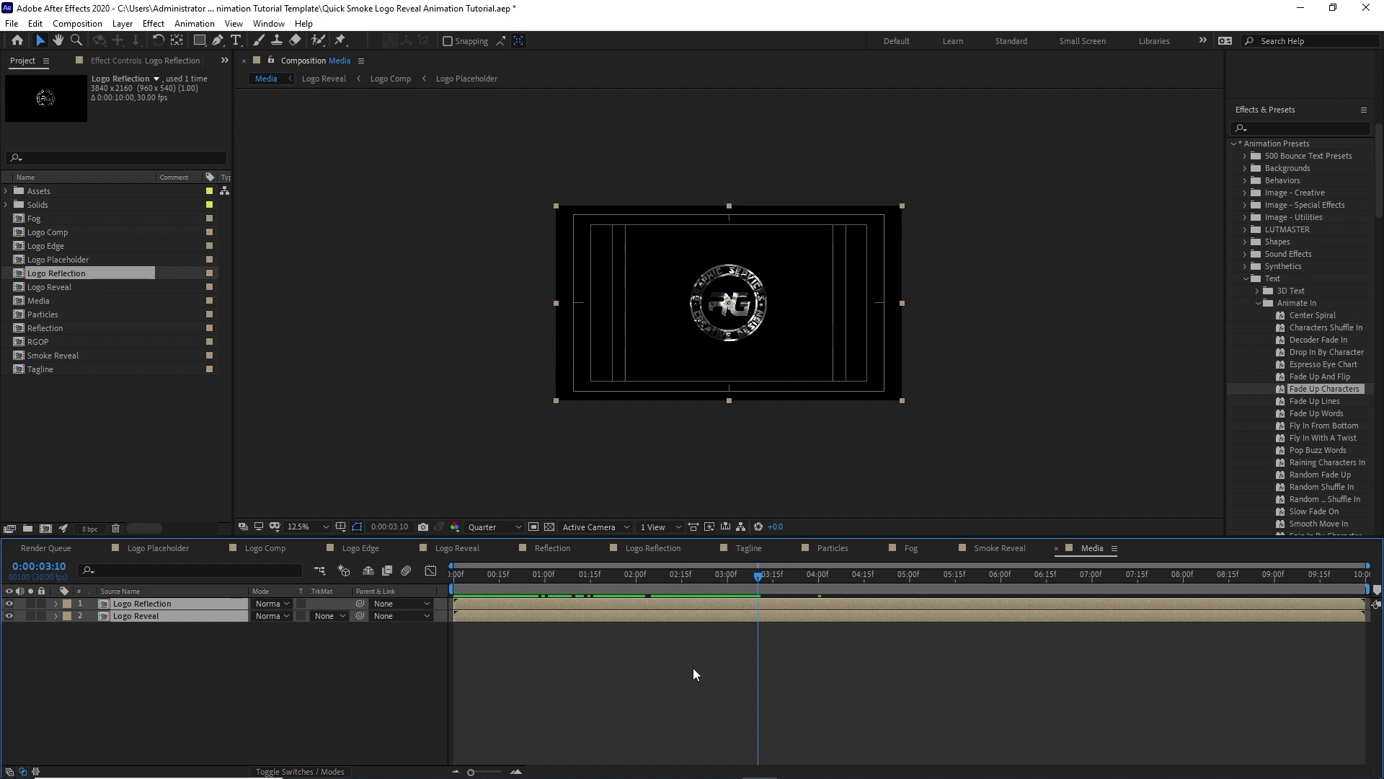
Step: Start both logo layers at 0:00:03:10 and keyframe Logo Reflection's opacity from 0% there to 100% at 0:00:04:02
{"action": "key", "text": "bracketleft"}
{"action": "left_click", "coordinate": [222, 665]}
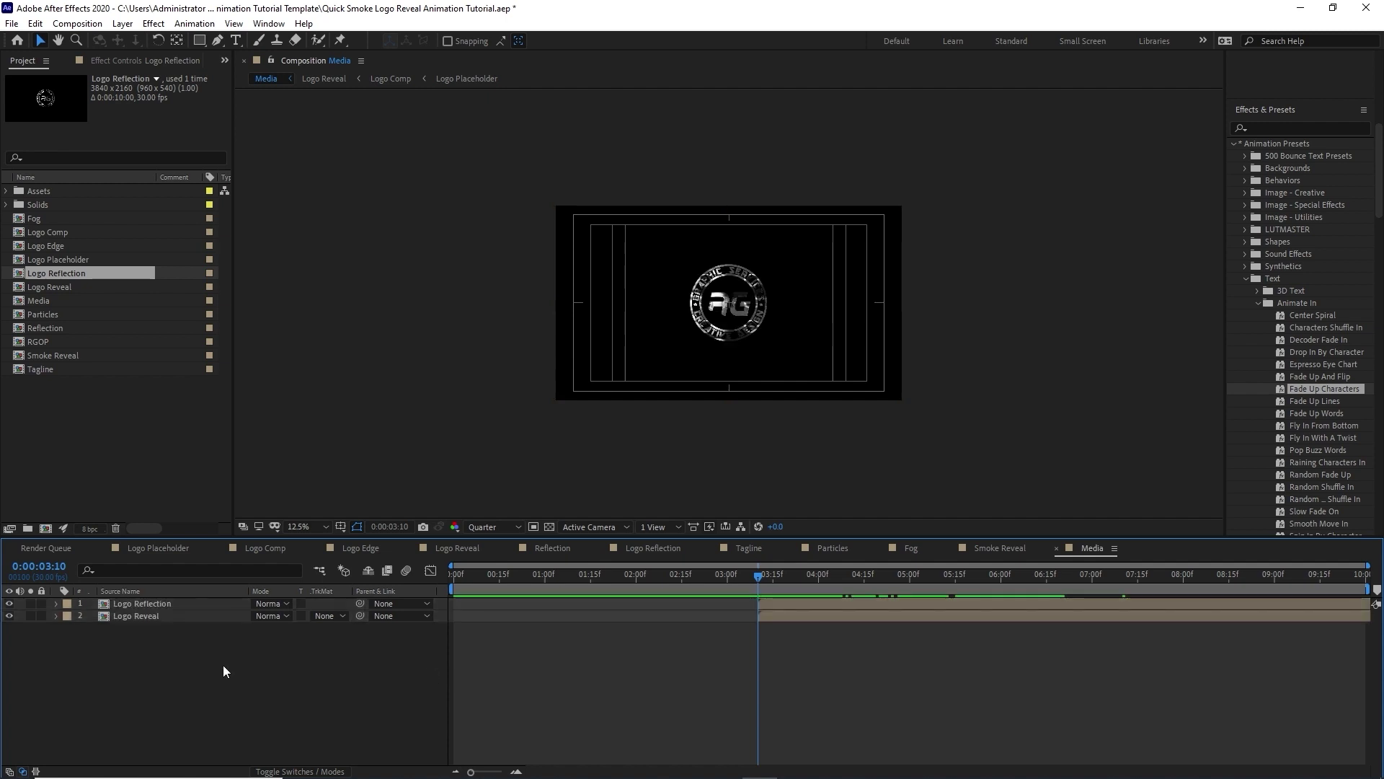
{"action": "left_click", "coordinate": [185, 605]}
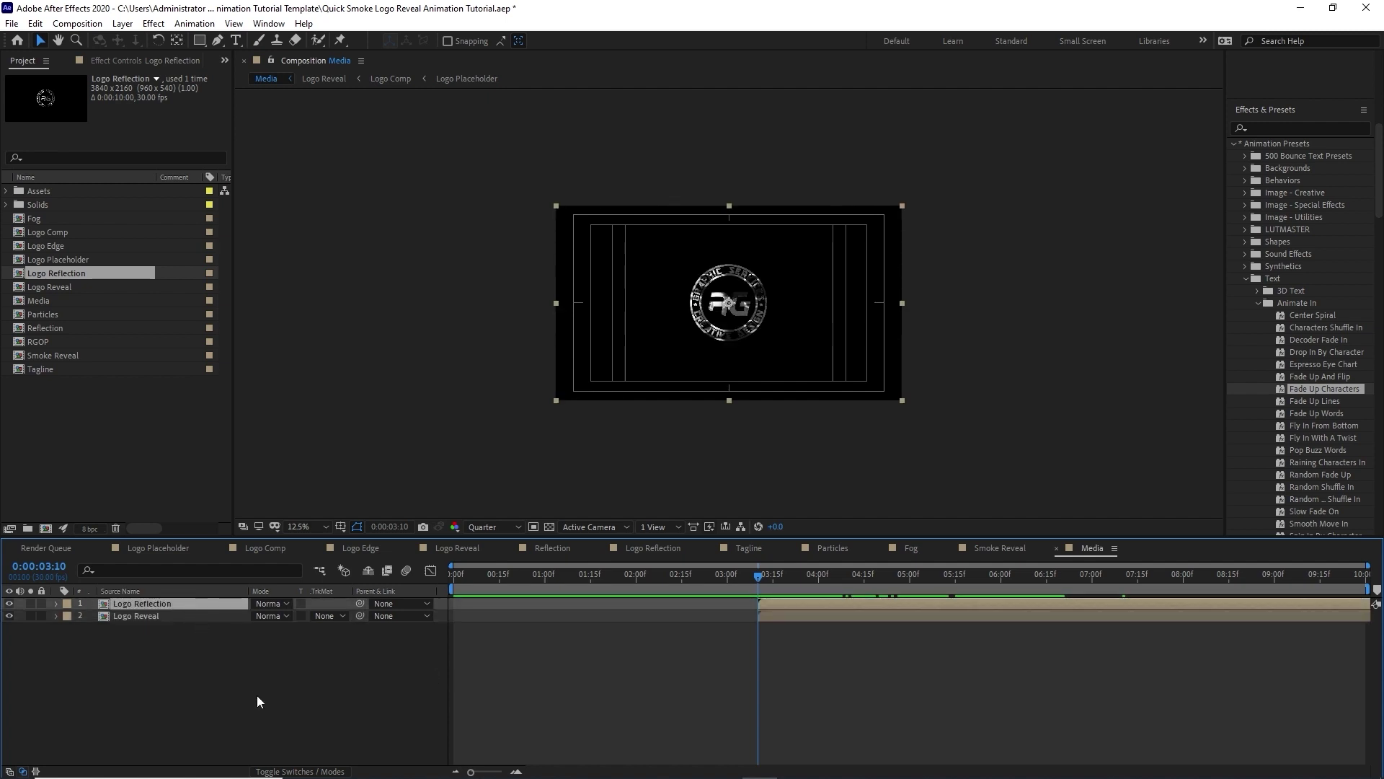
{"action": "key", "text": "t"}
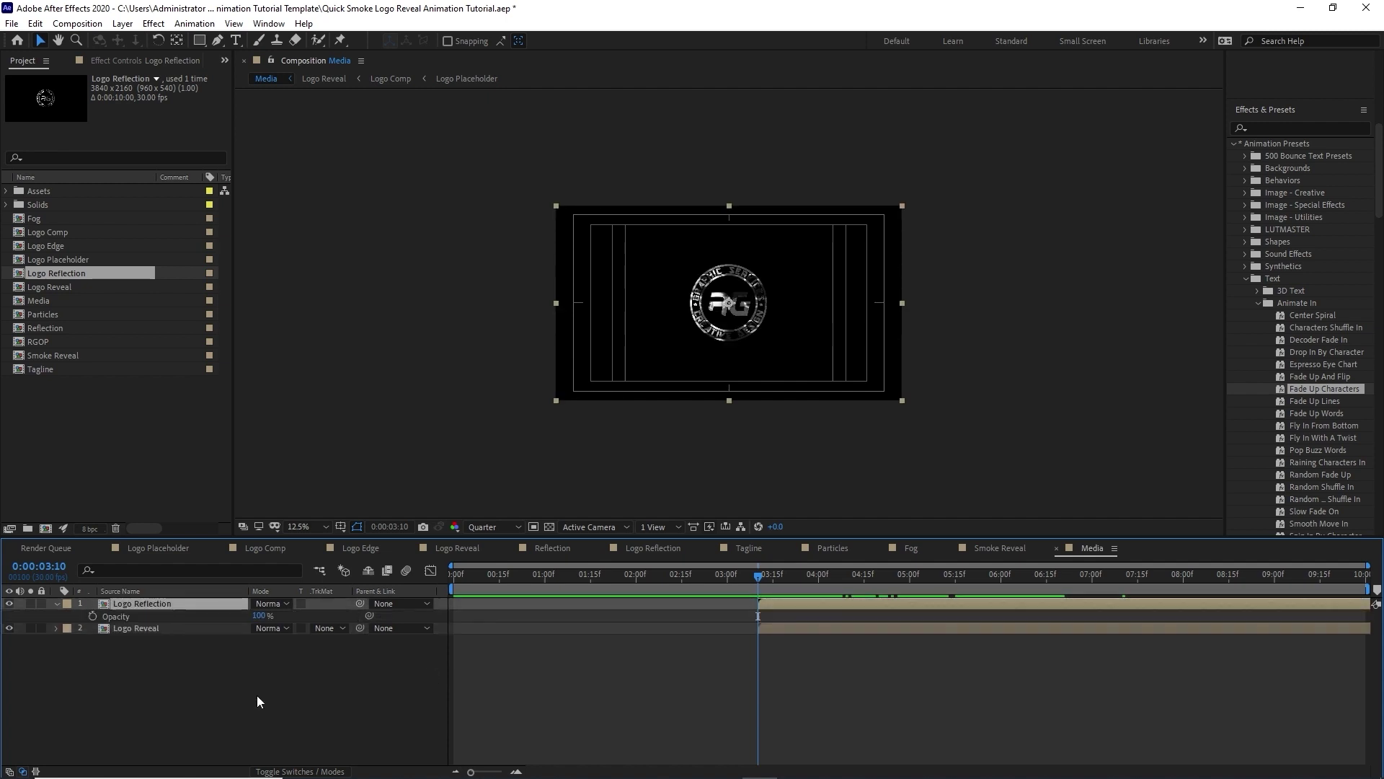
{"action": "left_click", "coordinate": [92, 615]}
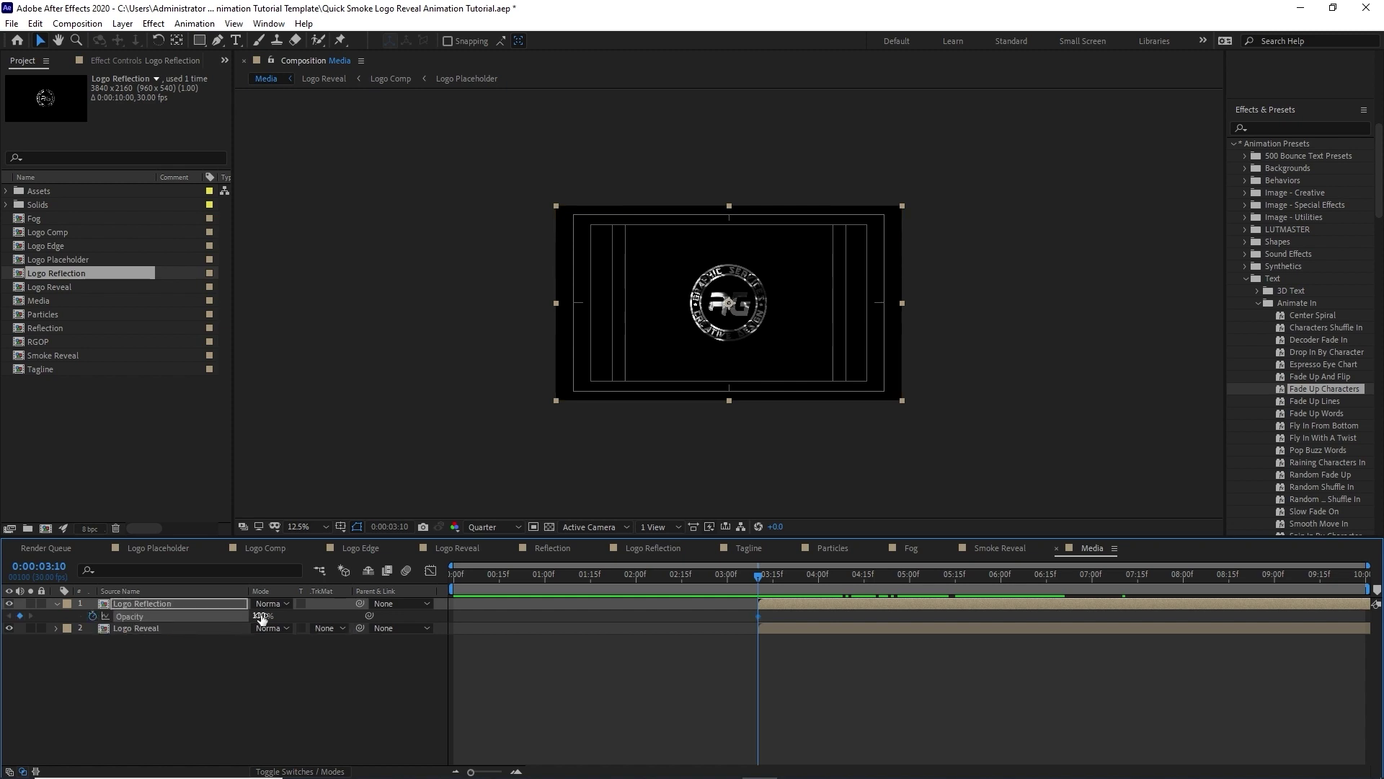
{"action": "left_click_drag", "start_coordinate": [258, 616], "coordinate": [173, 616]}
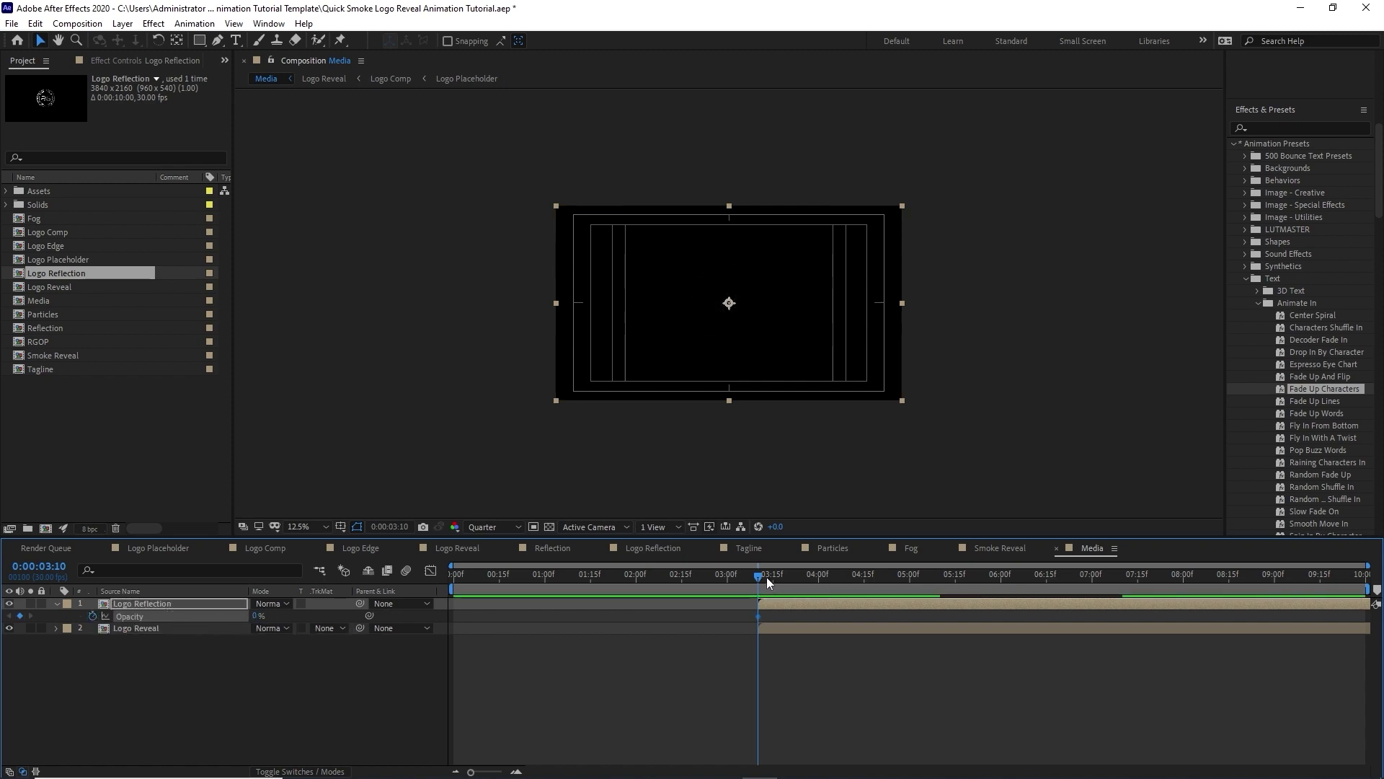
{"action": "left_click_drag", "start_coordinate": [762, 577], "coordinate": [828, 581]}
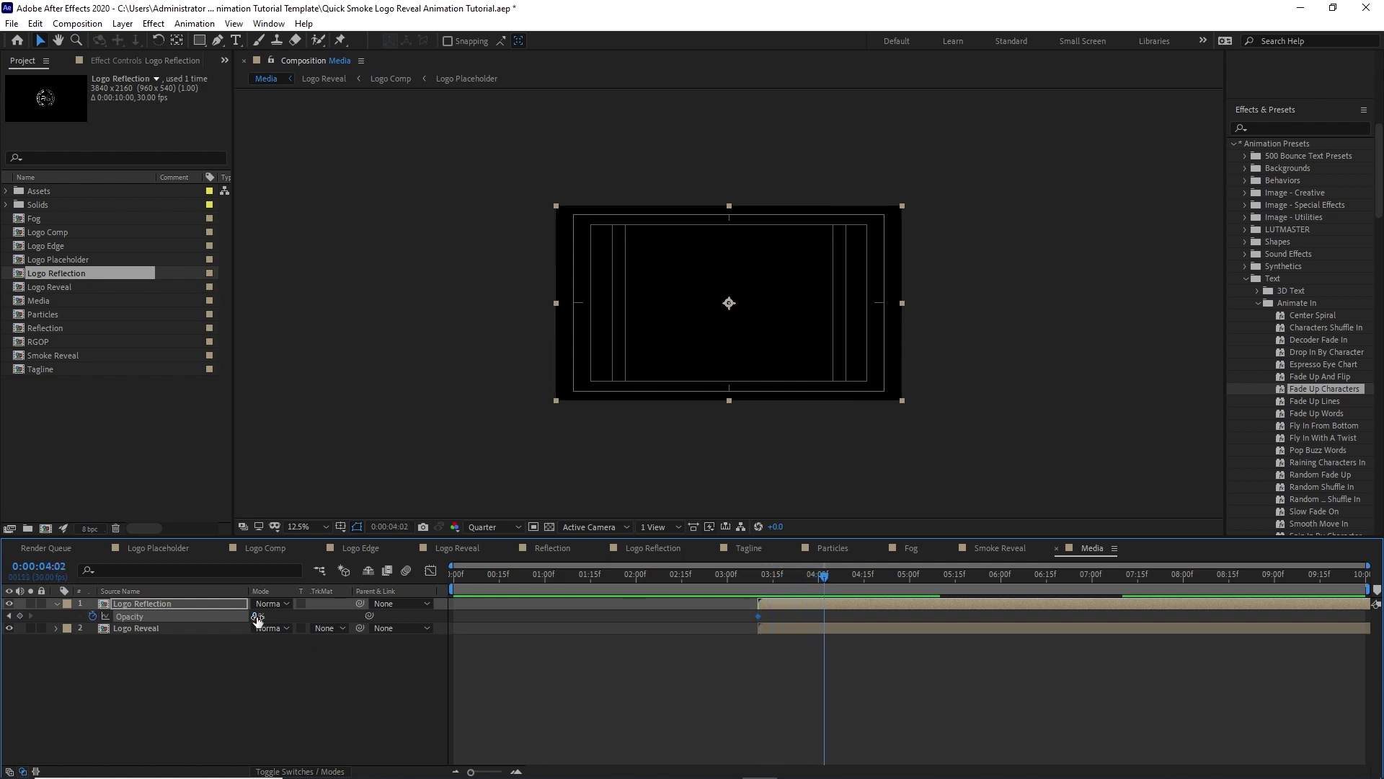
{"action": "left_click_drag", "start_coordinate": [258, 616], "coordinate": [371, 618]}
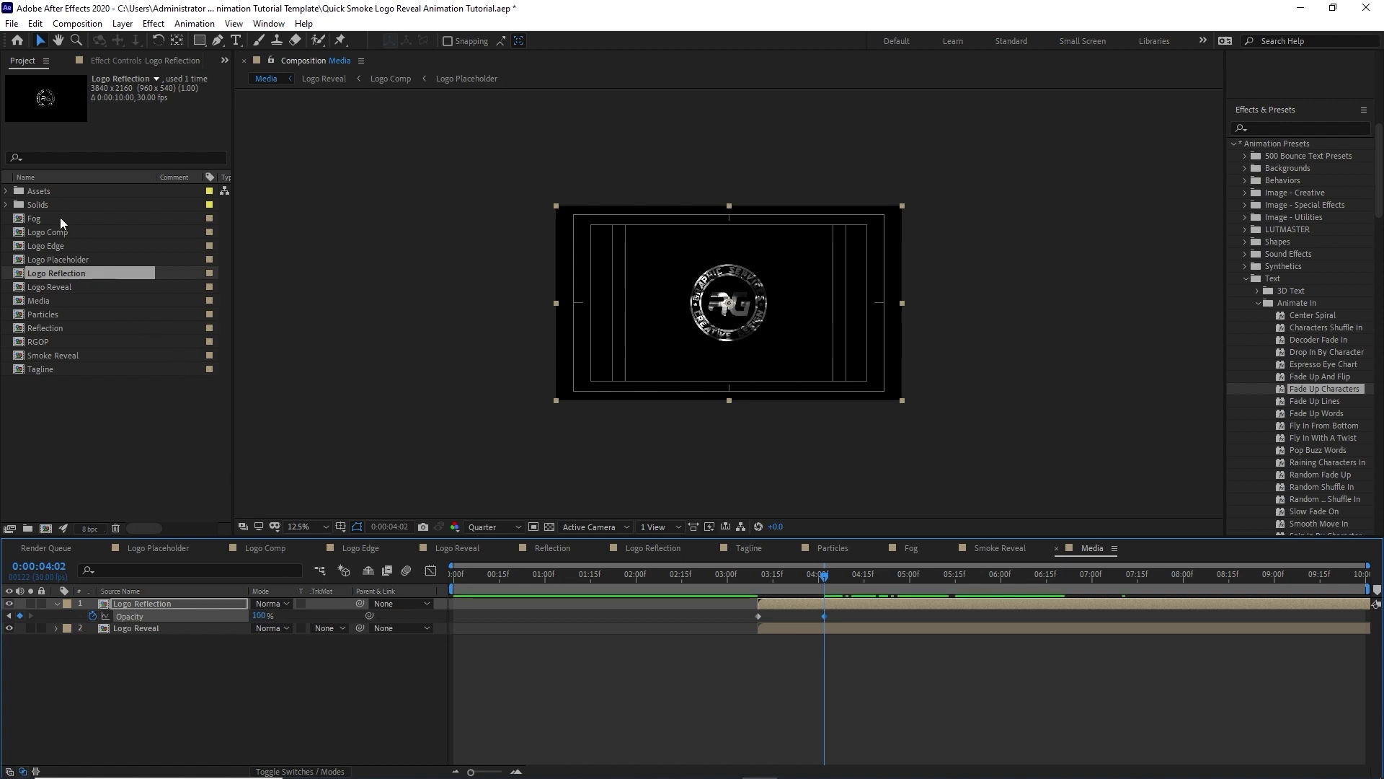
Step: Add the Fog composition above the logo layers in Media and start it at 0:00:00:15
{"action": "left_click_drag", "start_coordinate": [59, 218], "coordinate": [114, 424]}
{"action": "left_click_drag", "start_coordinate": [149, 582], "coordinate": [151, 599]}
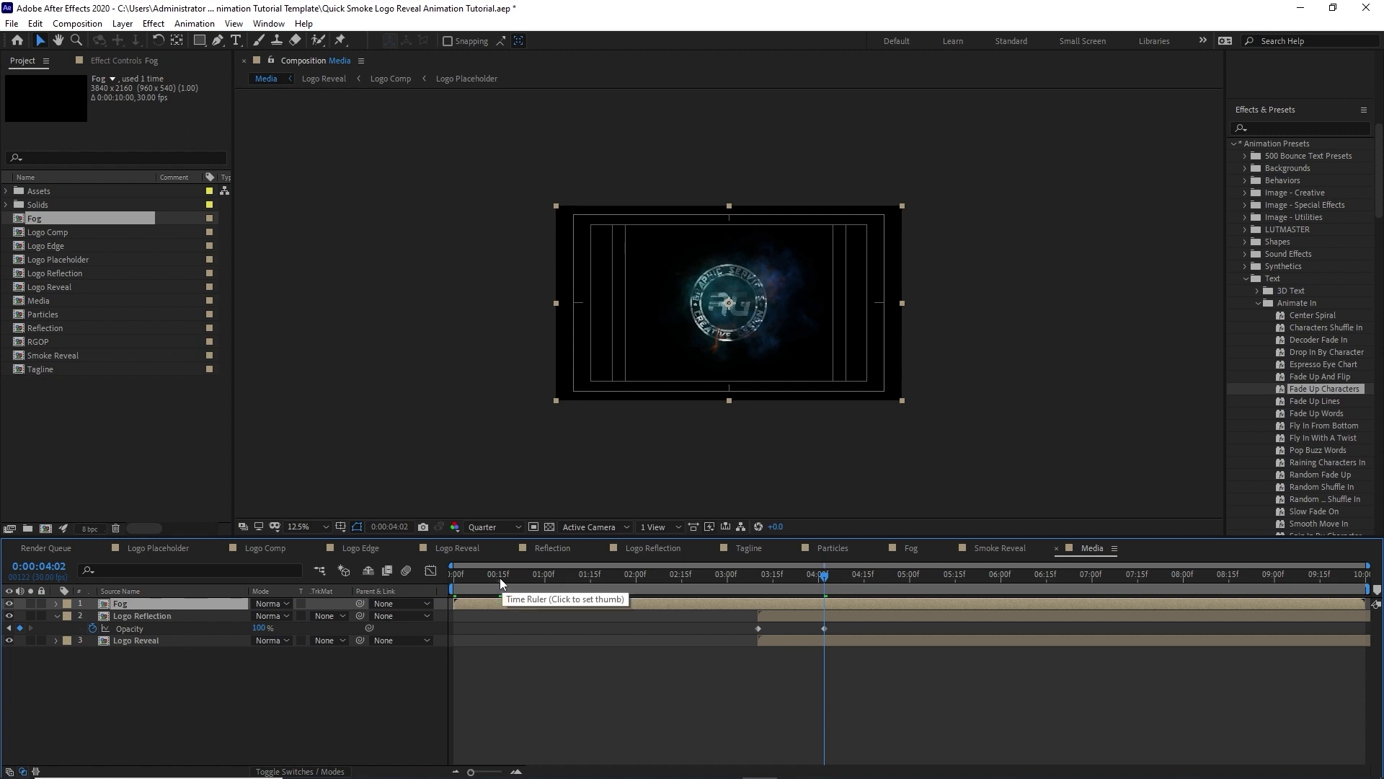
{"action": "left_click", "coordinate": [500, 577]}
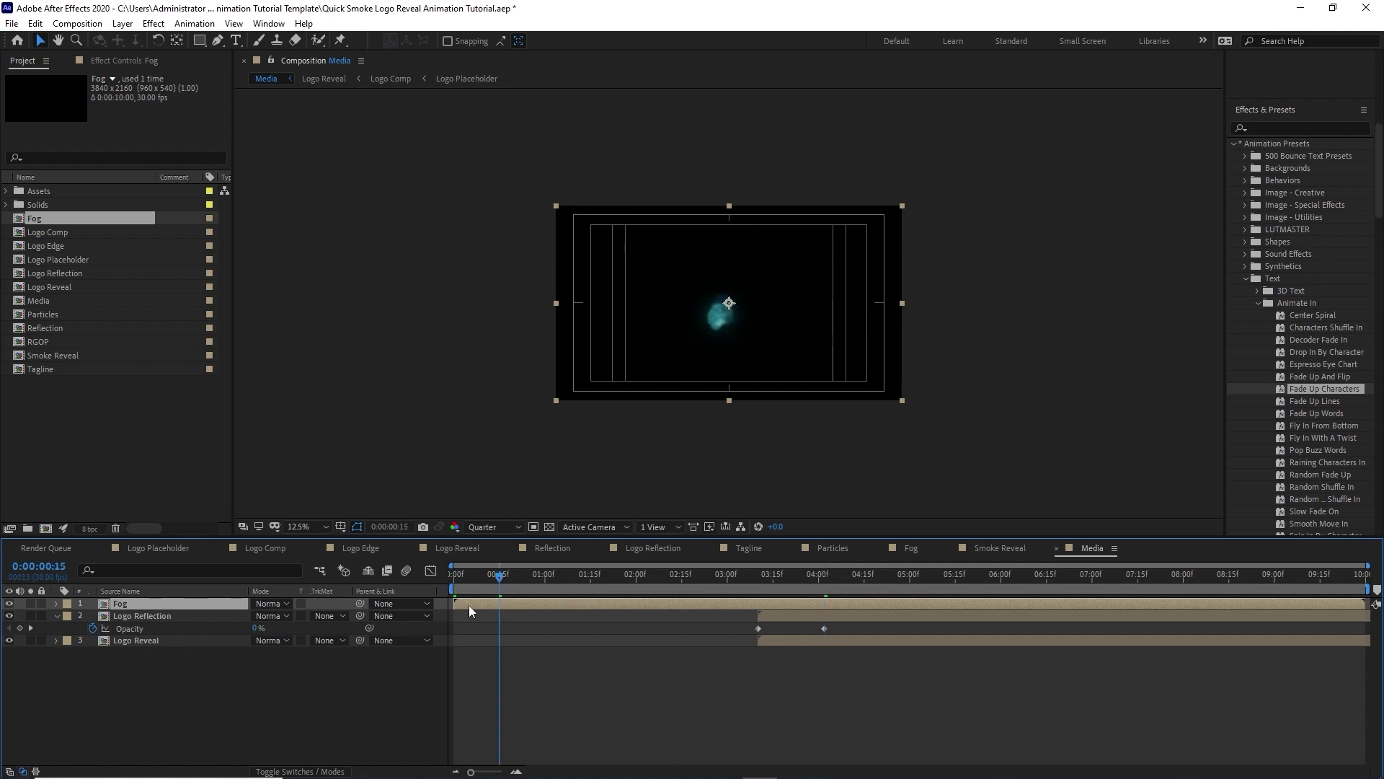
{"action": "key", "text": "bracketleft"}
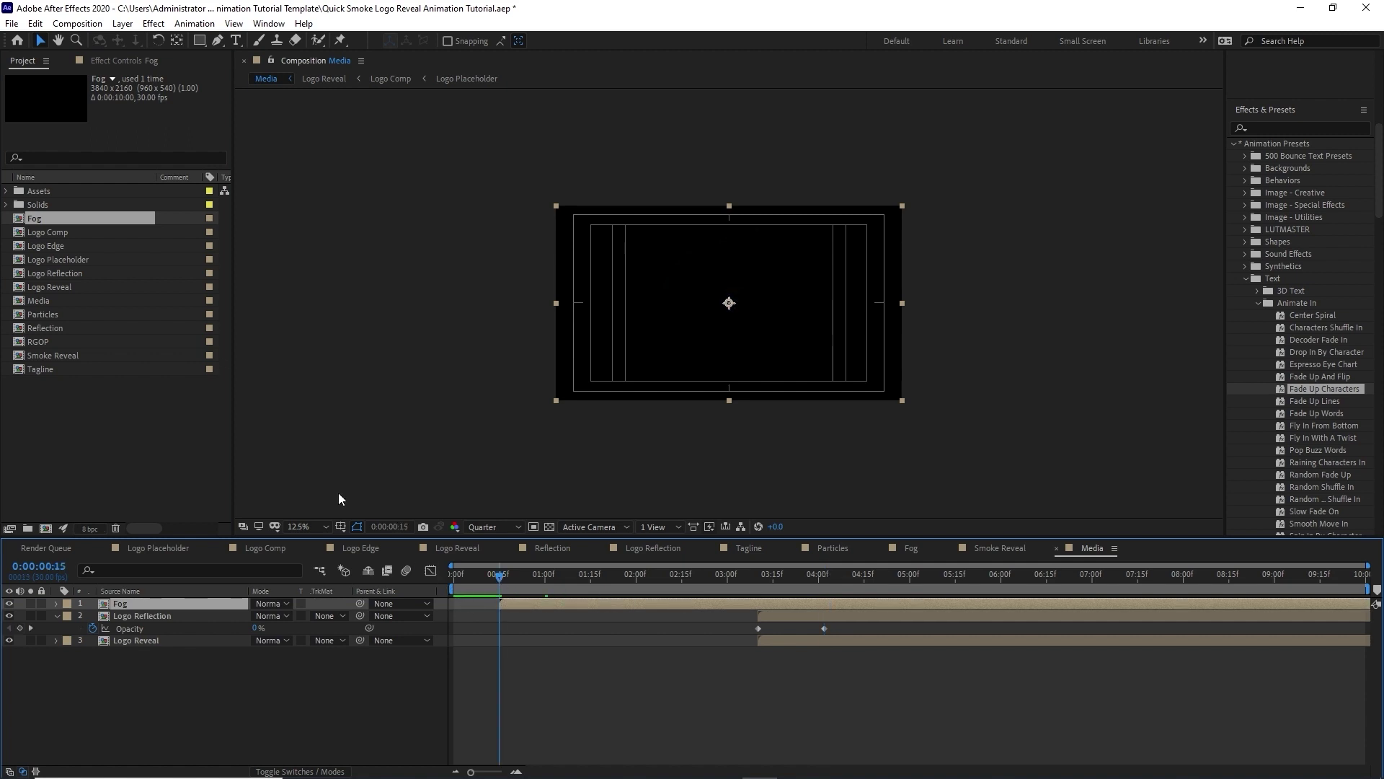
Step: Add Smoke Reveal above Fog, place Particles on top of it, and set Particles' blending mode to Add
{"action": "left_click_drag", "start_coordinate": [79, 356], "coordinate": [157, 600]}
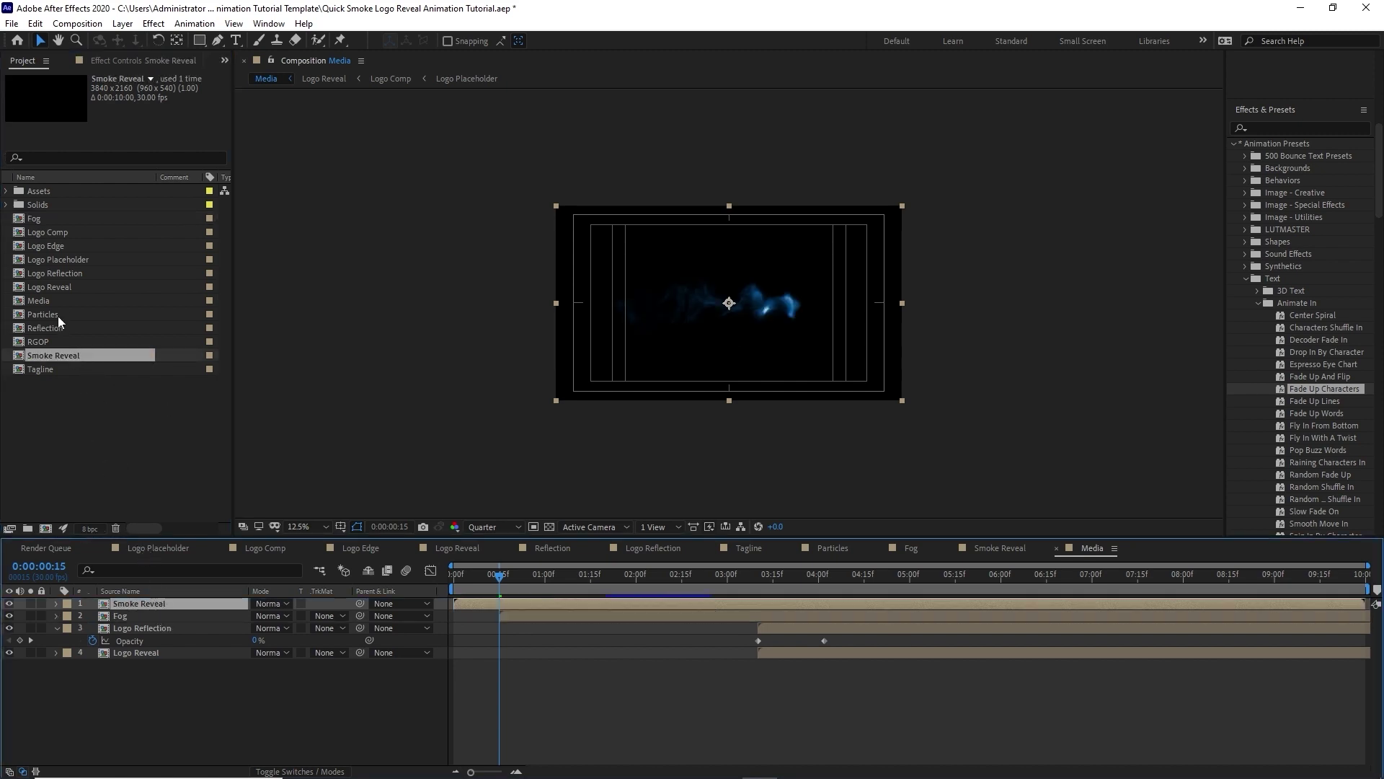
{"action": "left_click_drag", "start_coordinate": [57, 316], "coordinate": [127, 599]}
{"action": "left_click", "coordinate": [284, 603]}
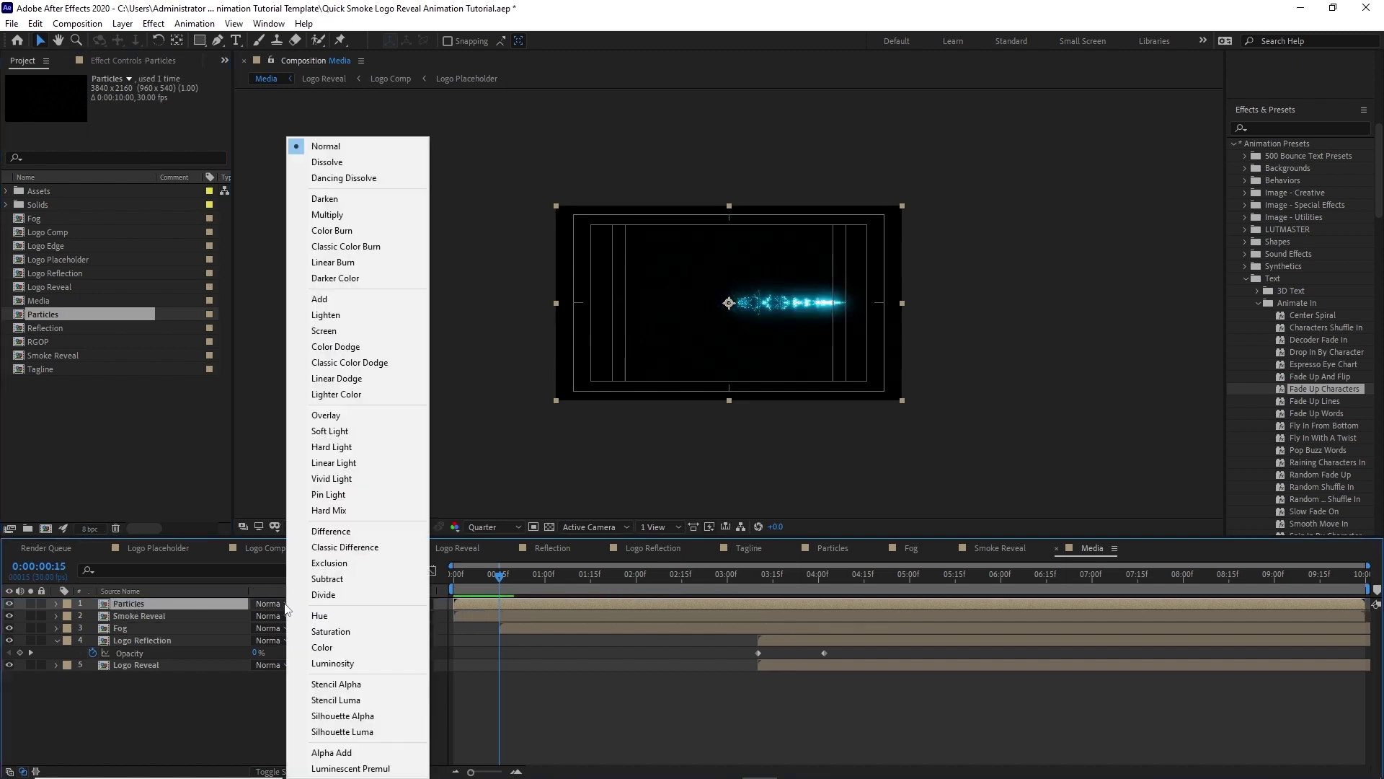
{"action": "left_click", "coordinate": [310, 298]}
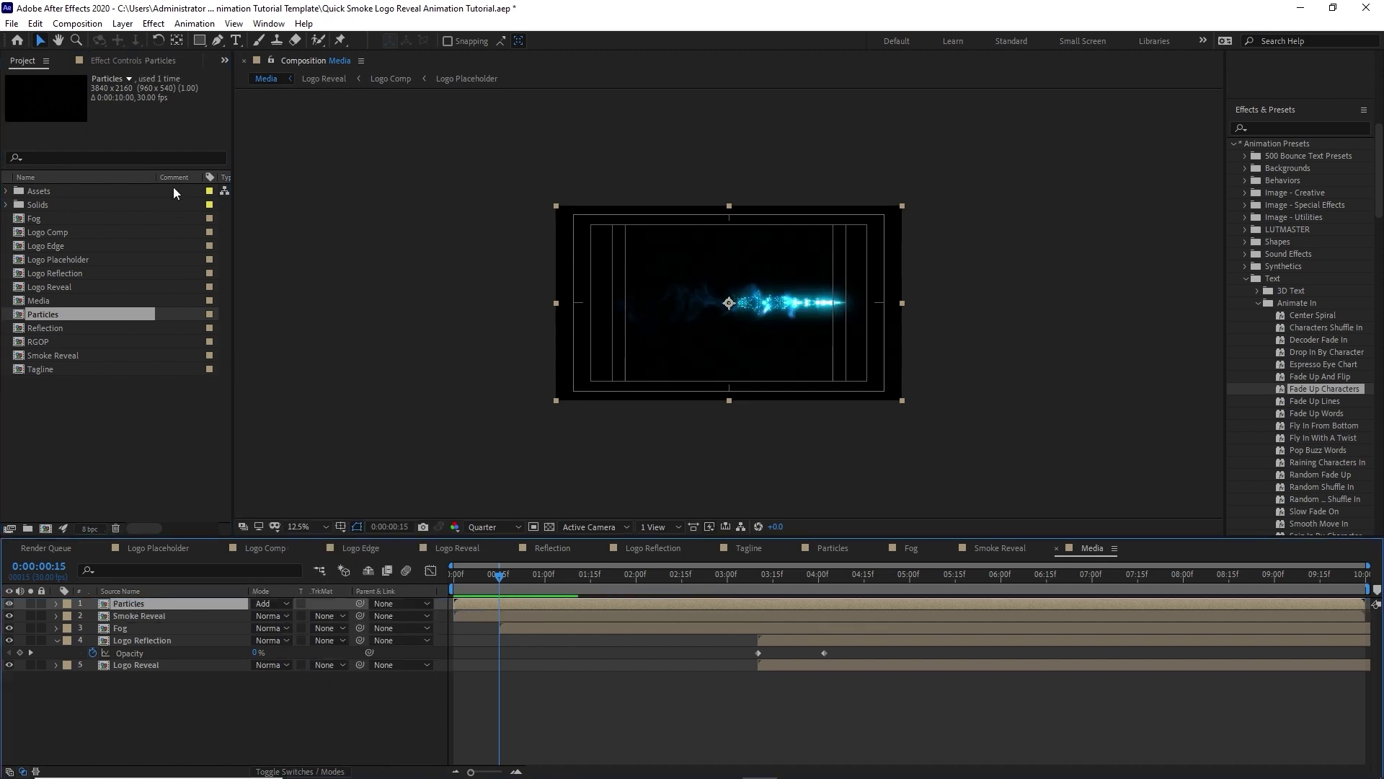
Step: Create a null object and parent the Particles and Smoke Reveal layers to it
{"action": "left_click", "coordinate": [123, 23]}
{"action": "mouse_move", "coordinate": [163, 43]}
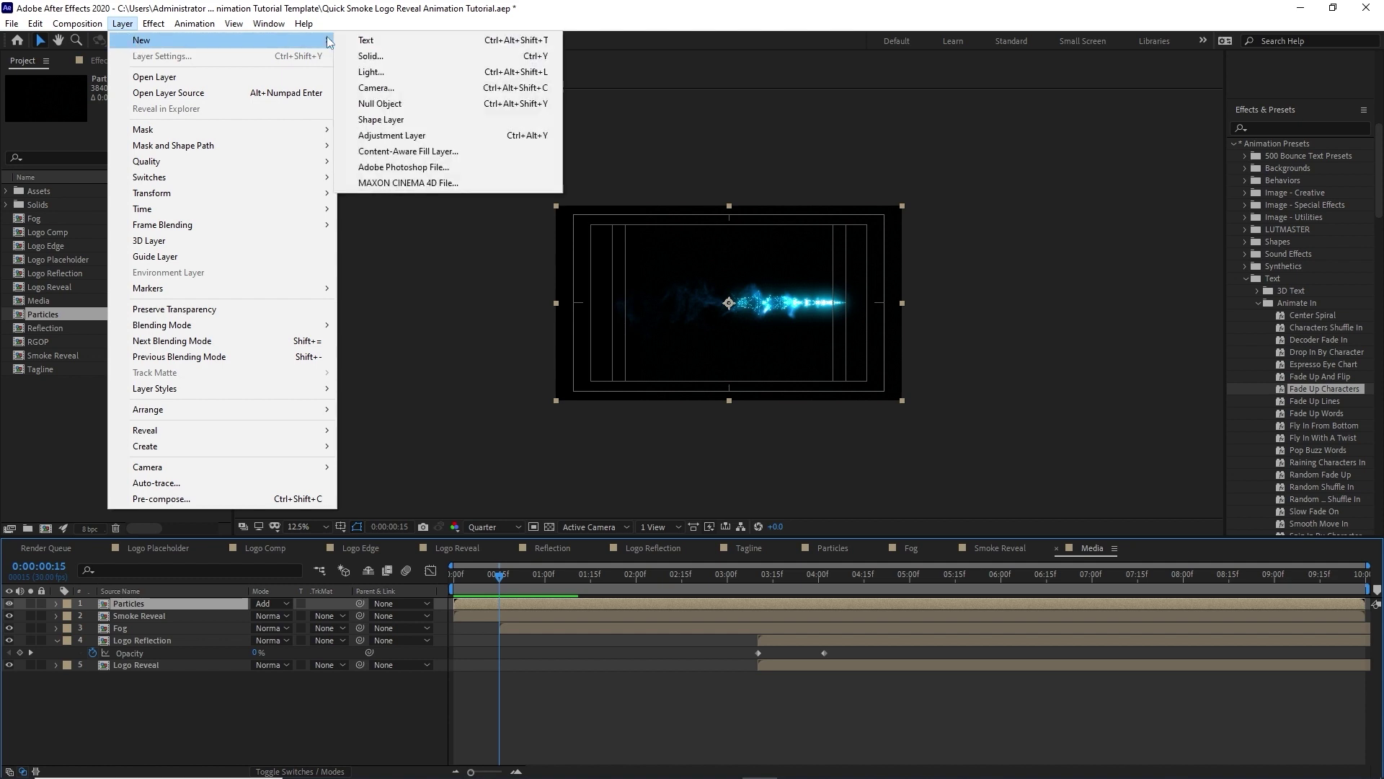
{"action": "left_click", "coordinate": [380, 103]}
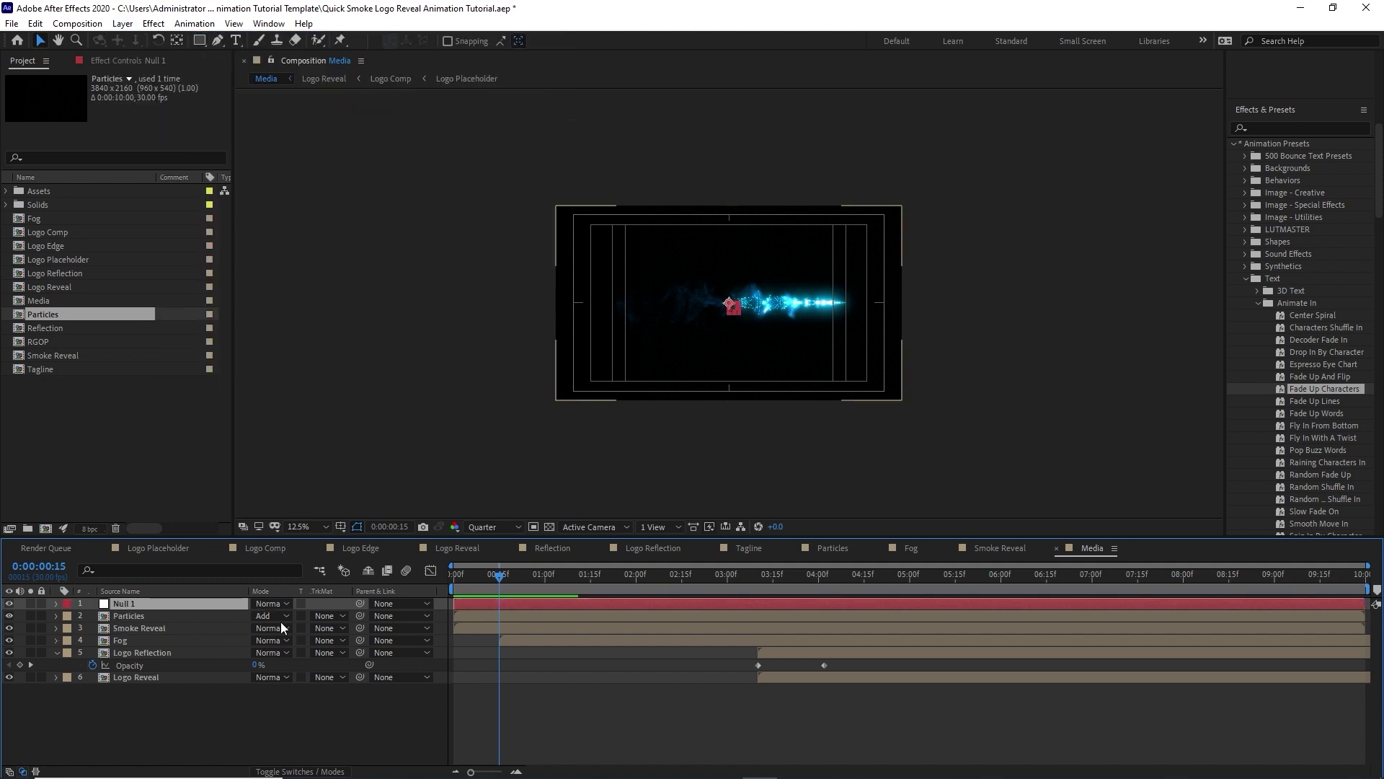
{"action": "left_click", "coordinate": [89, 616]}
{"action": "left_click", "coordinate": [206, 625], "text": "shift"}
{"action": "left_click_drag", "start_coordinate": [359, 615], "coordinate": [206, 604]}
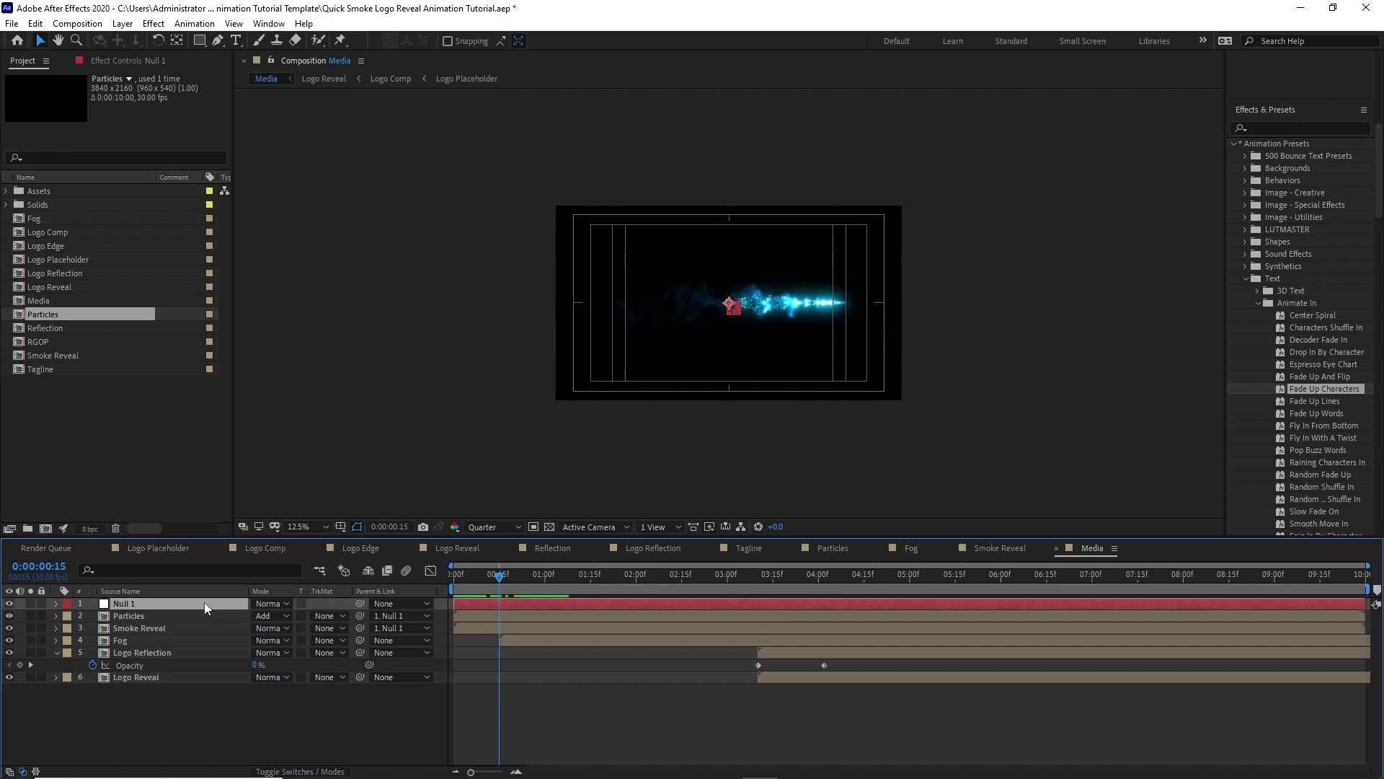
Step: Keyframe the null's position at 0:00:00:00 and set its X value to 647 at 0:00:01:10
{"action": "key", "text": "p"}
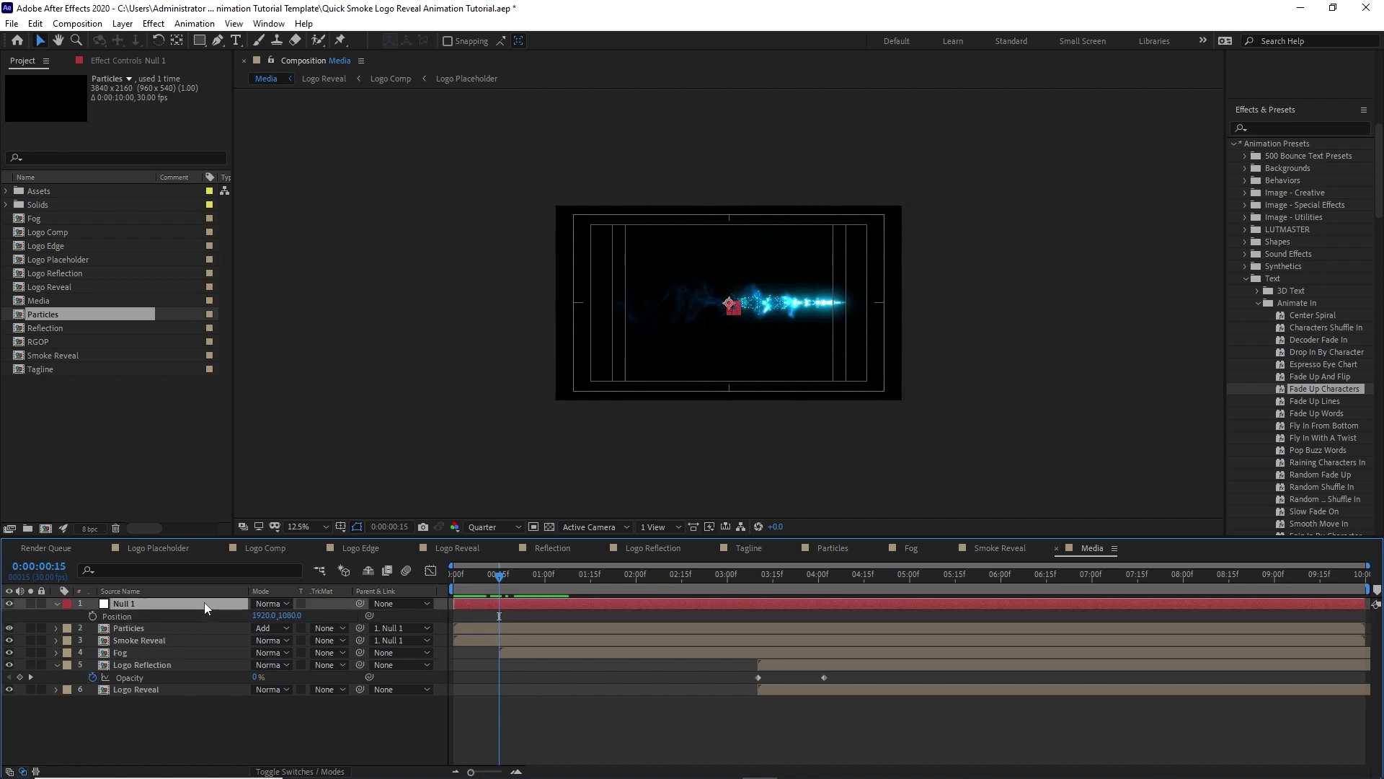
{"action": "left_click_drag", "start_coordinate": [499, 575], "coordinate": [442, 577]}
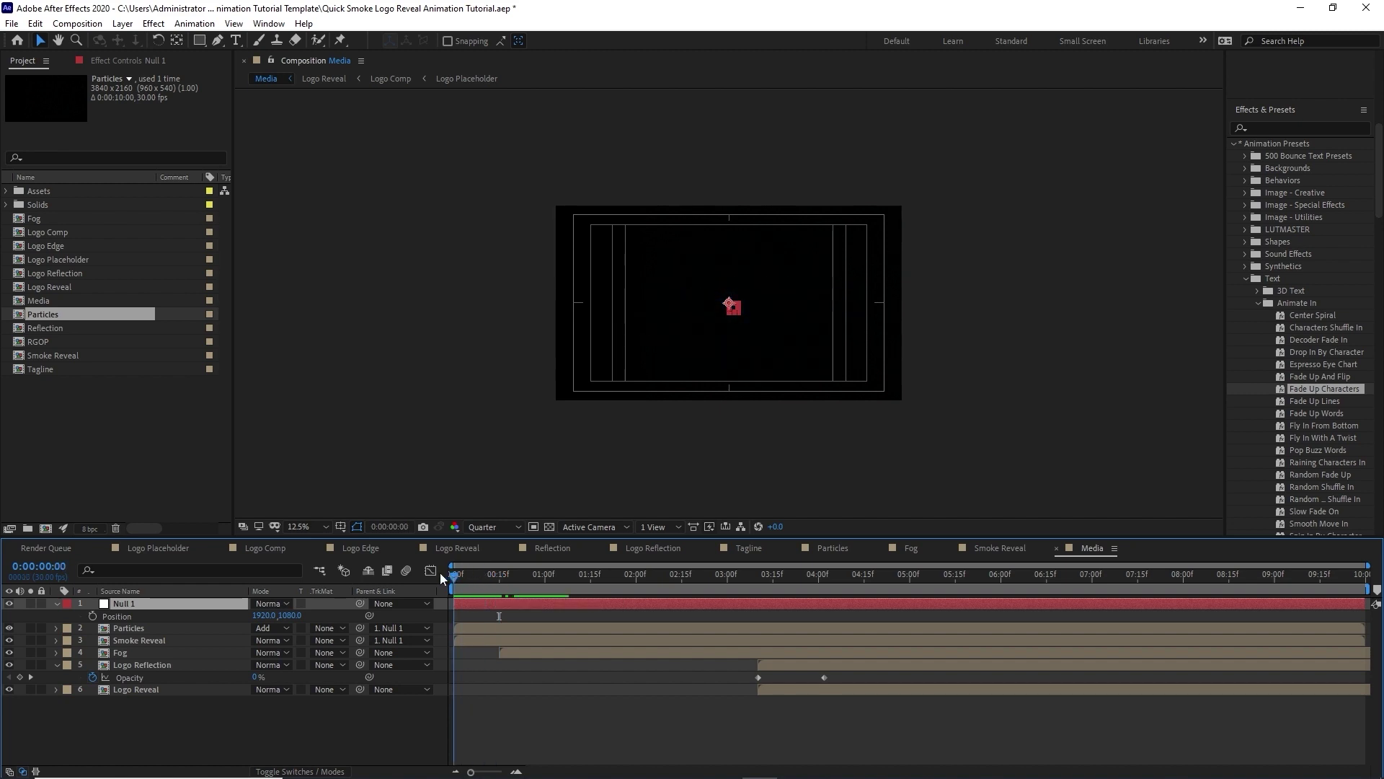
{"action": "left_click", "coordinate": [91, 616]}
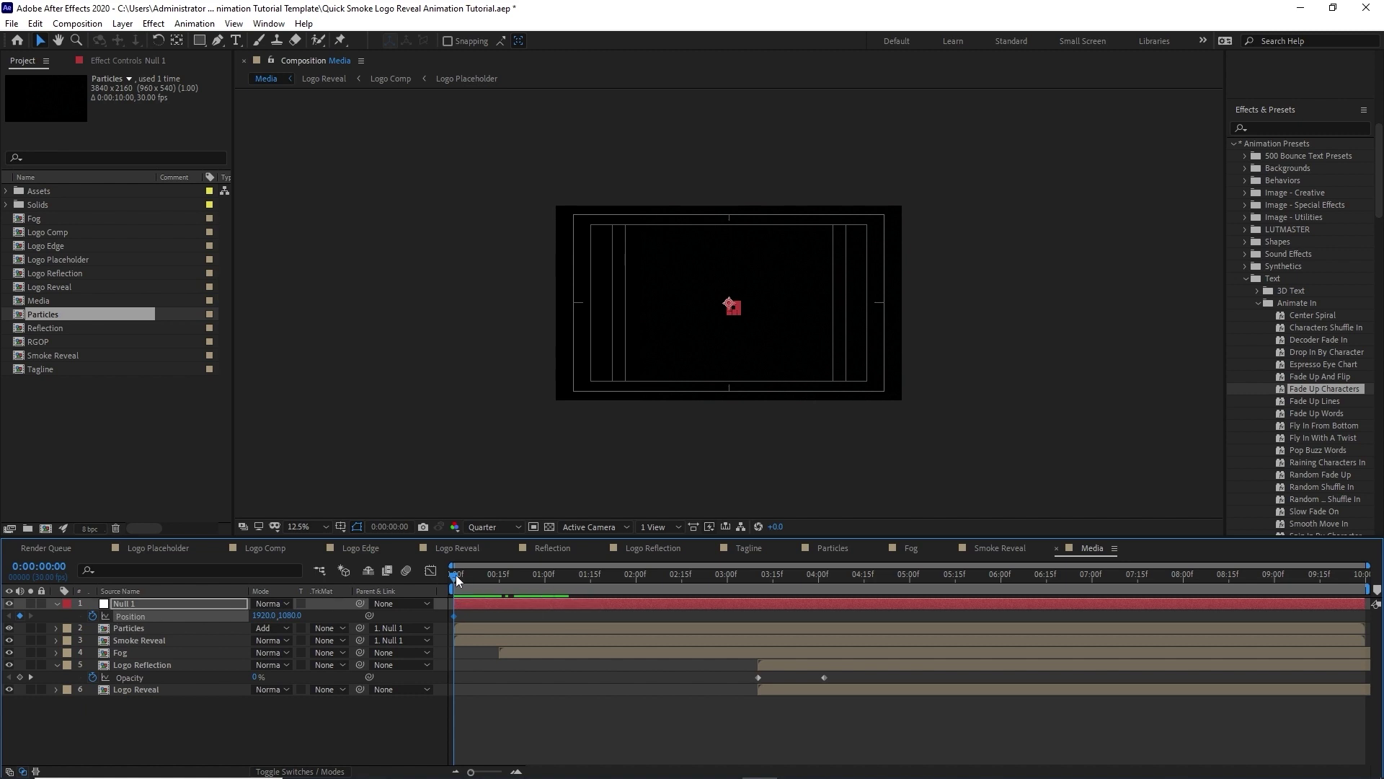
{"action": "left_click_drag", "start_coordinate": [458, 580], "coordinate": [576, 569]}
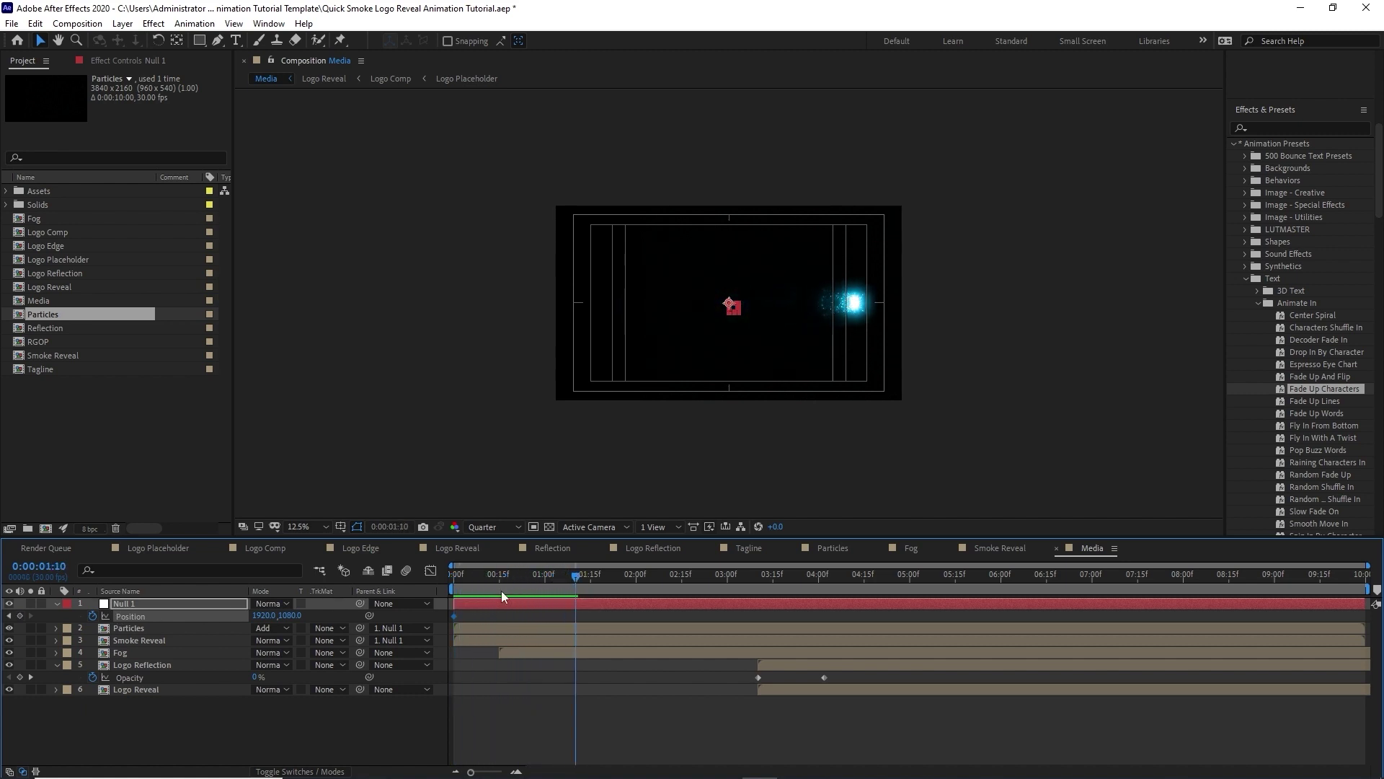
{"action": "left_click", "coordinate": [257, 614]}
{"action": "type", "text": "647"}
{"action": "key", "text": "Return"}
Step: Add the Tagline composition as the top layer of Media and make it start at 0:00:04:00
{"action": "left_click_drag", "start_coordinate": [569, 578], "coordinate": [759, 552]}
{"action": "left_click", "coordinate": [62, 369]}
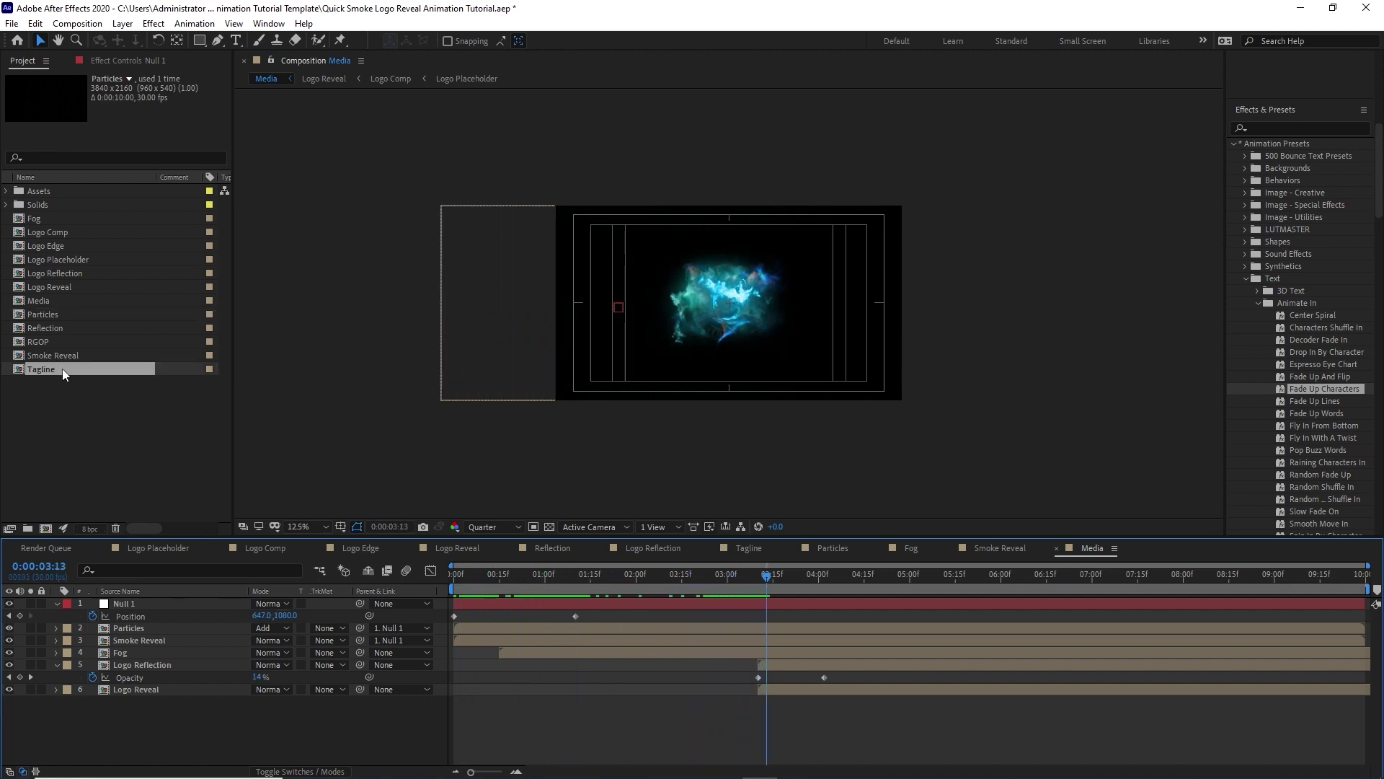
{"action": "left_click_drag", "start_coordinate": [62, 368], "coordinate": [147, 599]}
{"action": "left_click", "coordinate": [793, 576]}
{"action": "left_click_drag", "start_coordinate": [793, 579], "coordinate": [820, 588]}
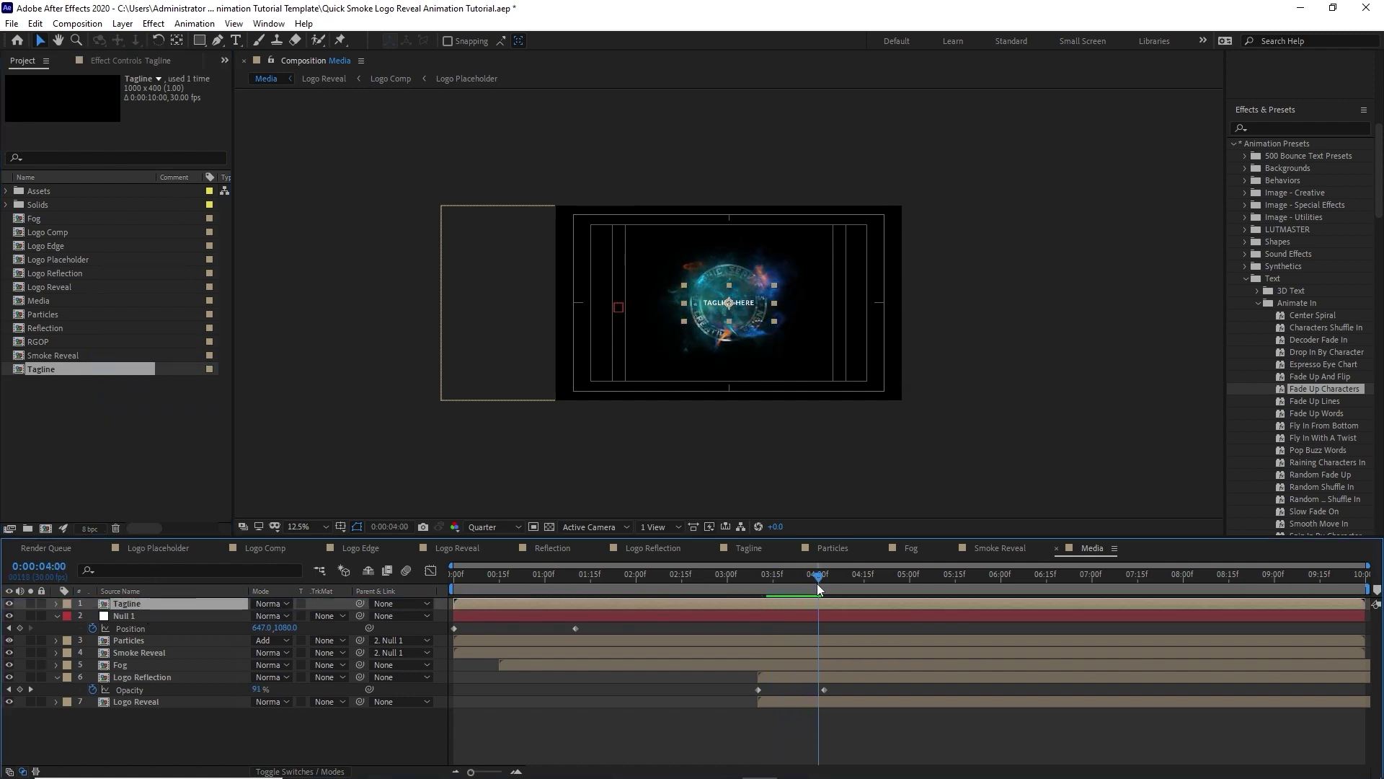
{"action": "key", "text": "alt+bracketleft"}
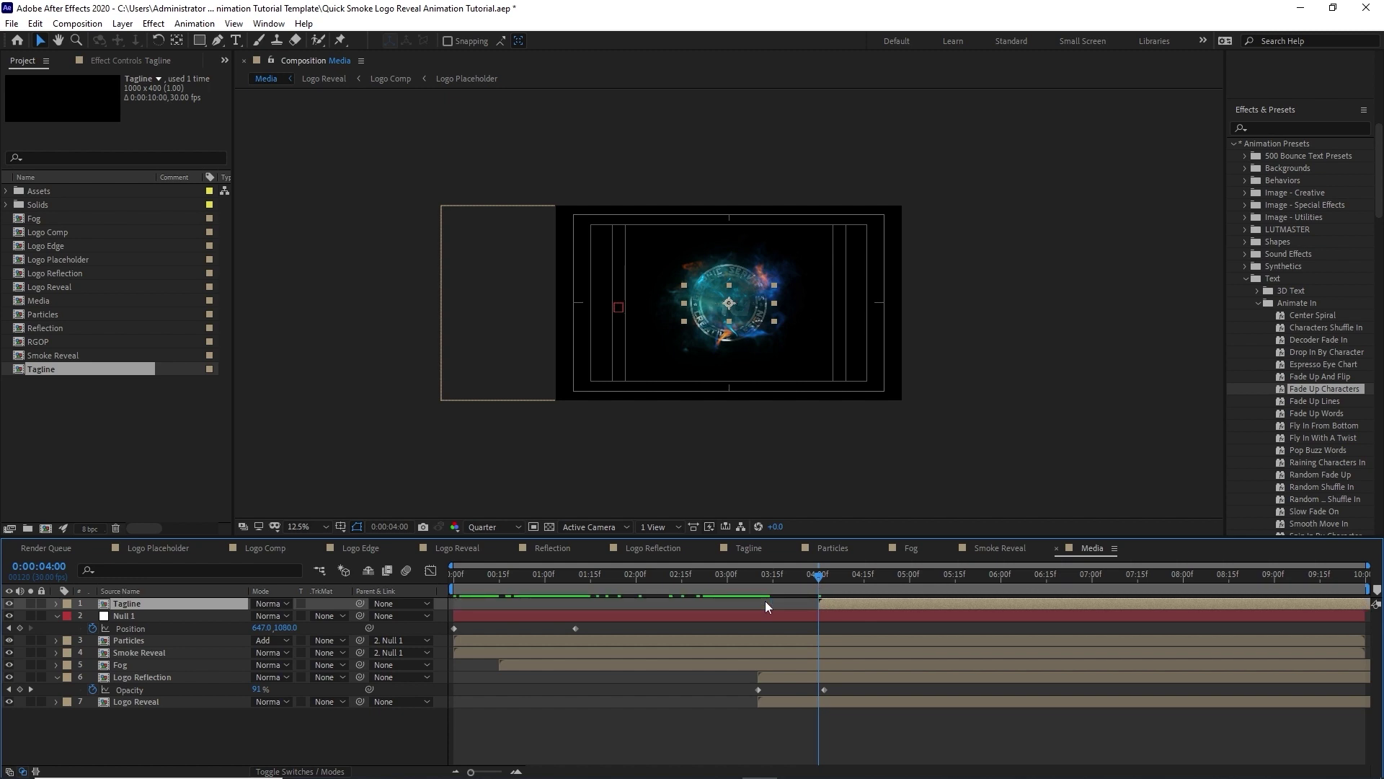
Step: Scale the Logo Reflection and Logo Reveal layers to 75% at 0:00:05:24
{"action": "left_click_drag", "start_coordinate": [820, 575], "coordinate": [984, 555]}
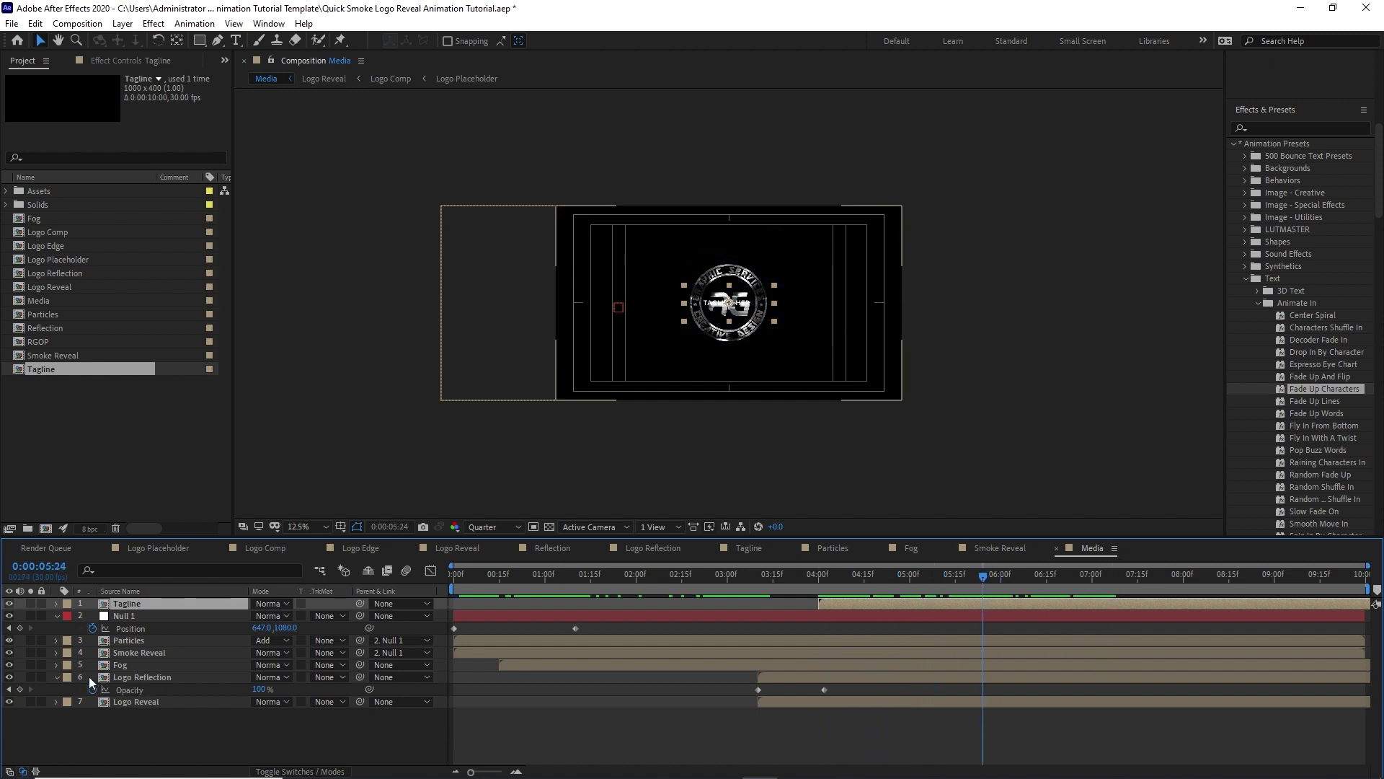
{"action": "left_click_drag", "start_coordinate": [89, 676], "coordinate": [131, 698]}
{"action": "left_click", "coordinate": [132, 698], "text": "shift"}
{"action": "key", "text": "s"}
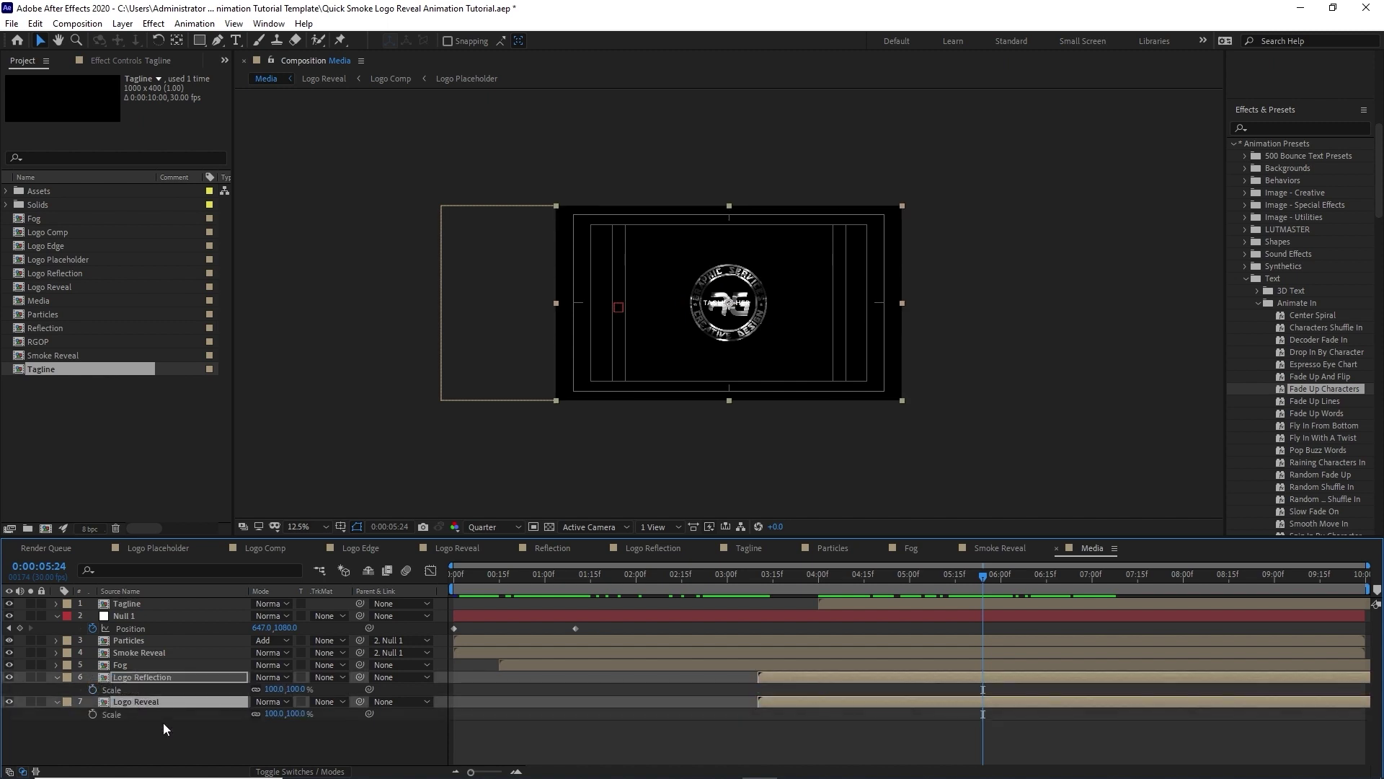
{"action": "left_click", "coordinate": [271, 715]}
{"action": "type", "text": "75"}
{"action": "key", "text": "Return"}
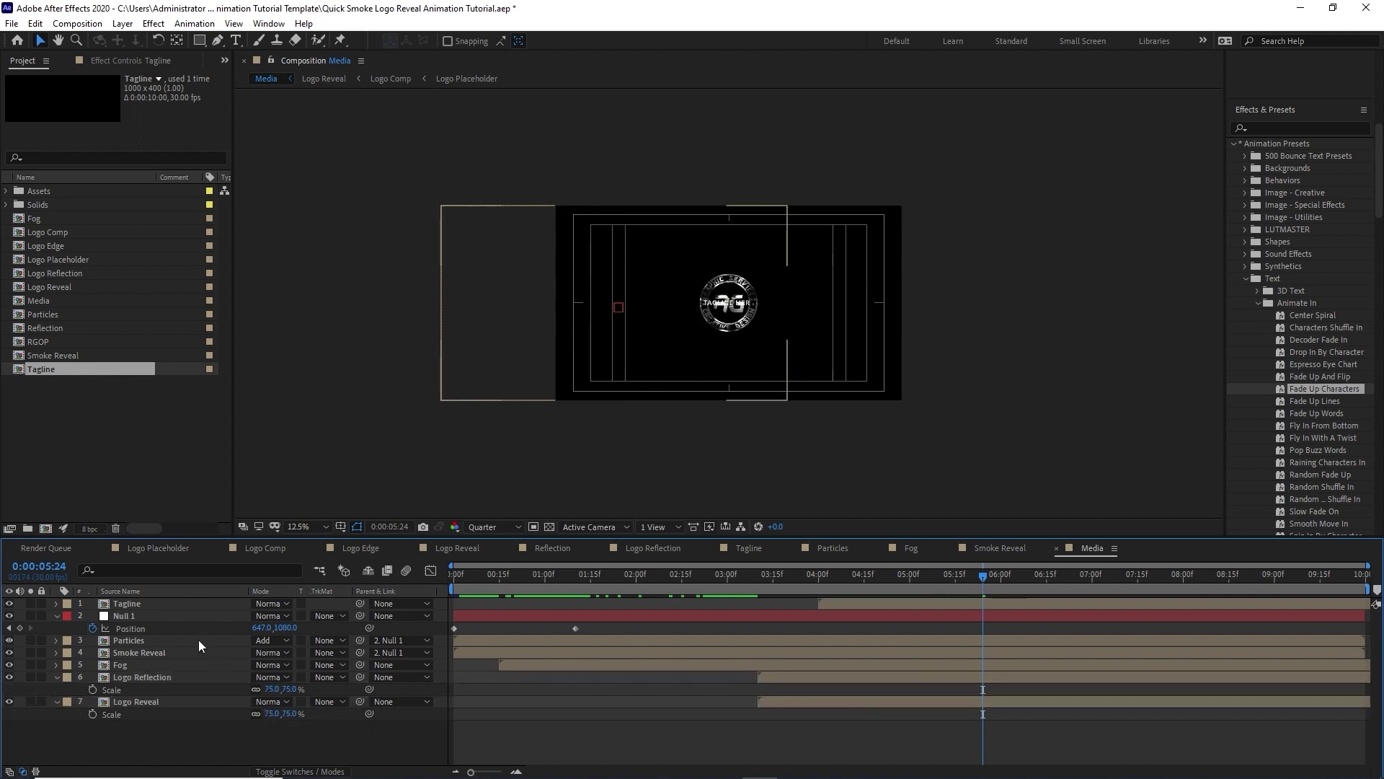
Step: Move the Tagline layer below the logo to a Y position of 1574 and preview the result
{"action": "left_click", "coordinate": [171, 604]}
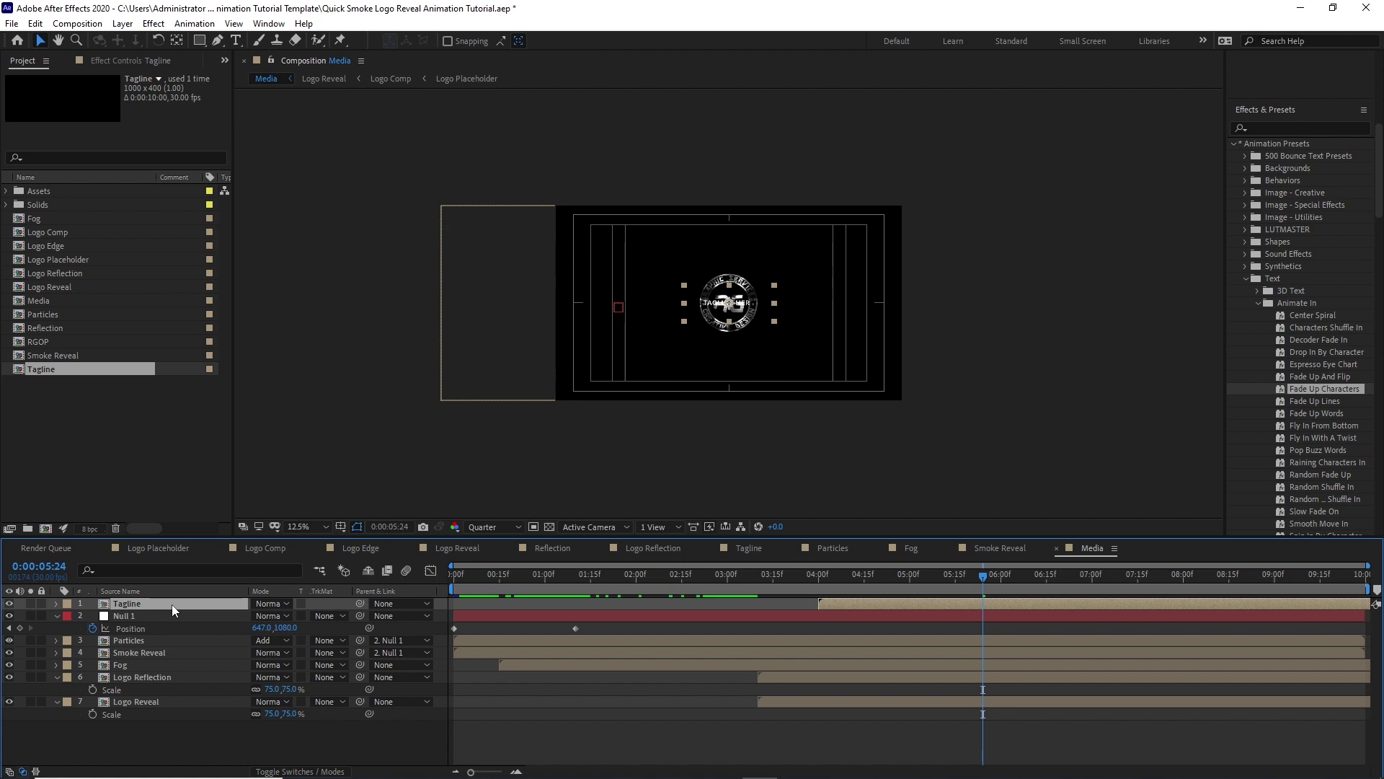
{"action": "key", "text": "p"}
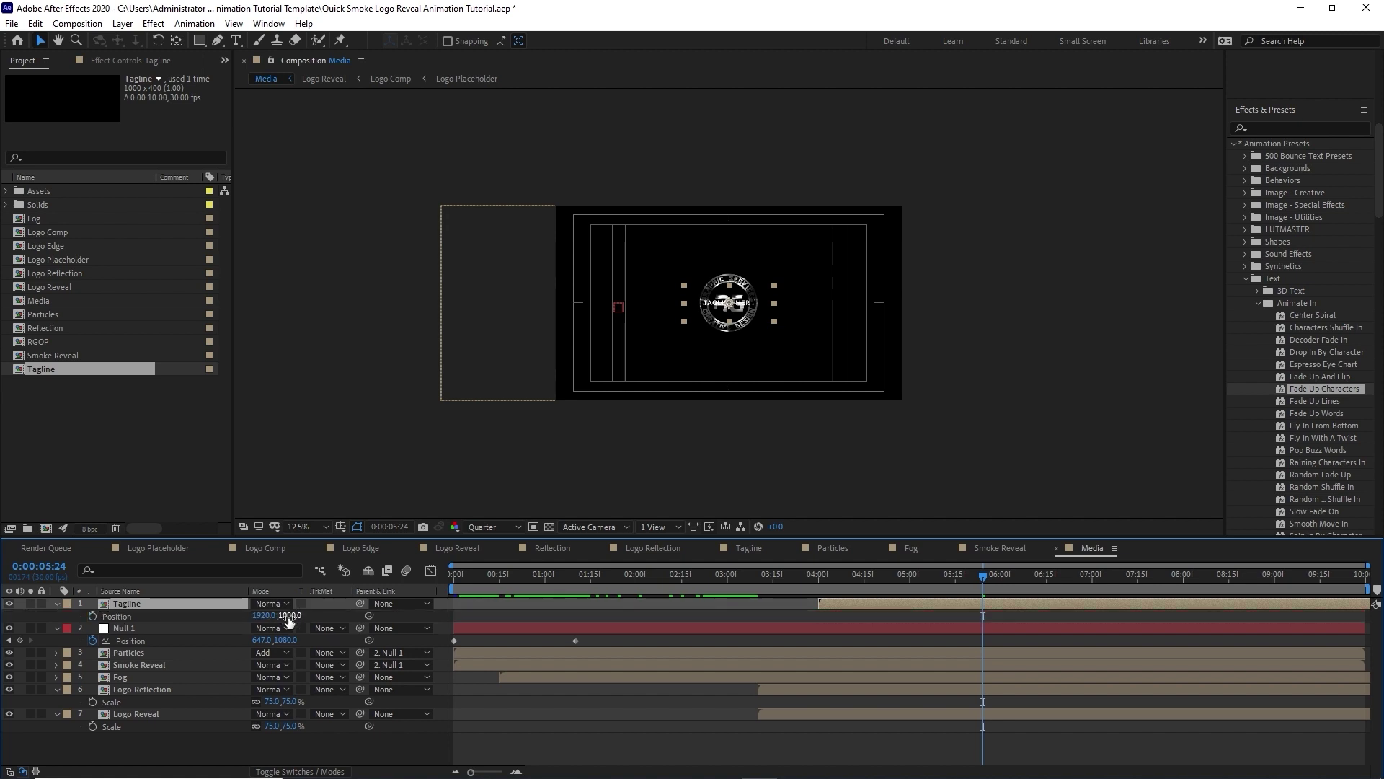
{"action": "left_click_drag", "start_coordinate": [282, 615], "coordinate": [669, 589]}
{"action": "key", "text": "space"}
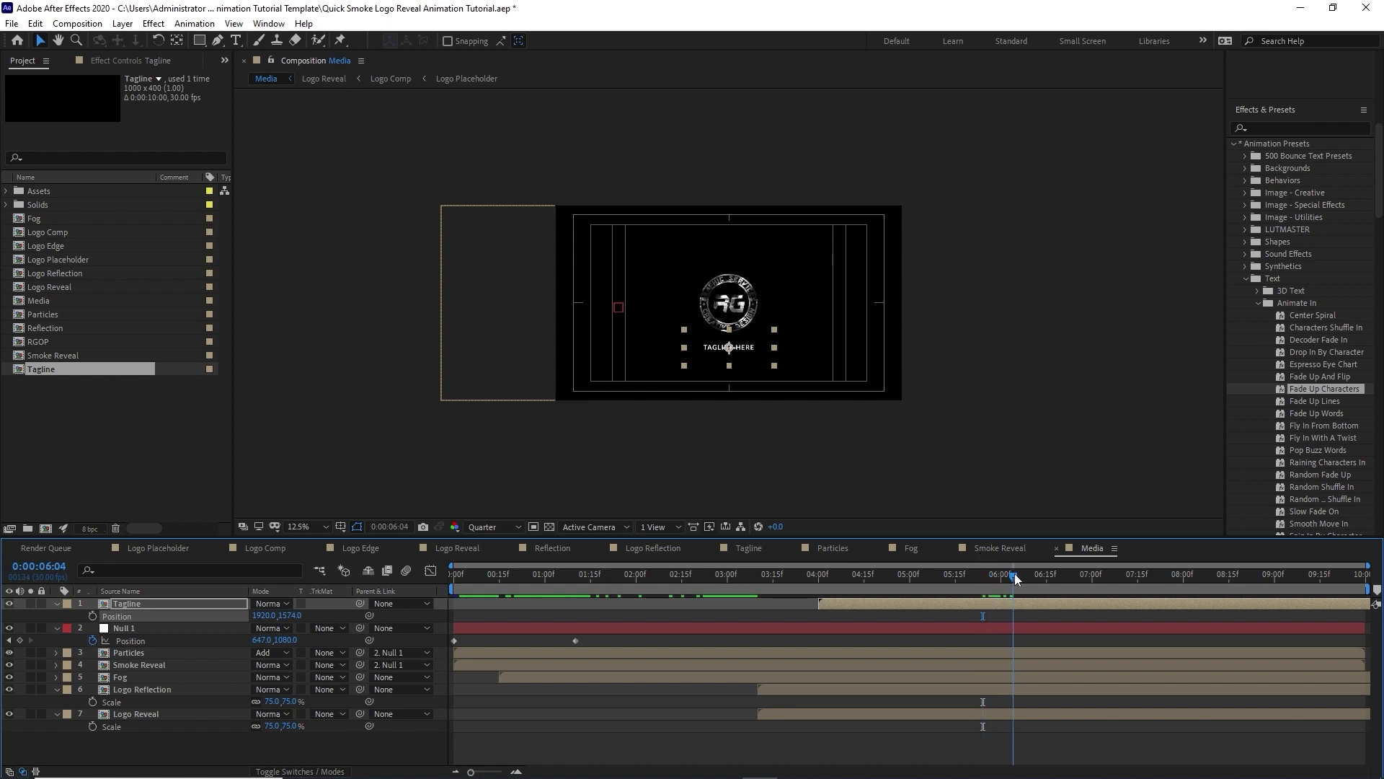
{"action": "left_click_drag", "start_coordinate": [984, 572], "coordinate": [1022, 552]}
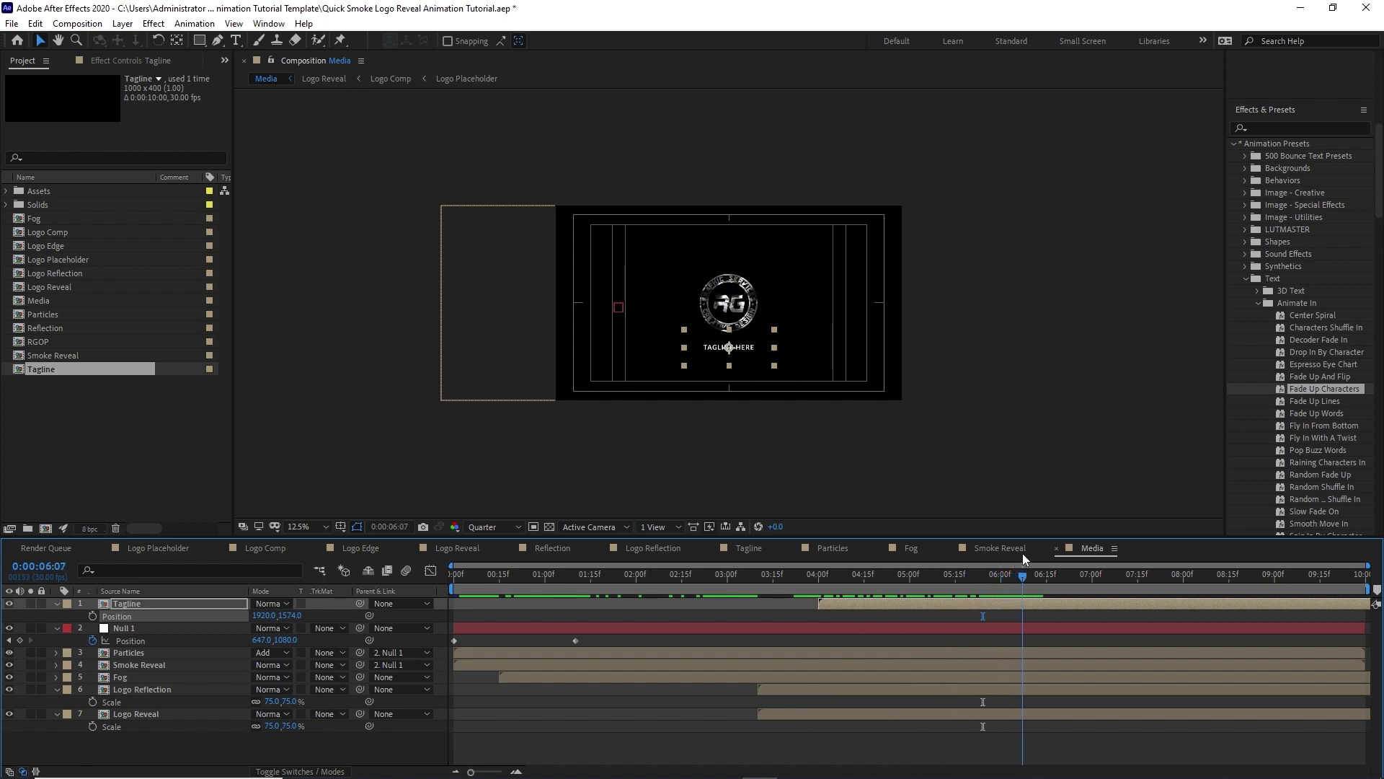
Step: Add the Glint2 footage sequence as the top layer of Media and make it start at 0:00:05:00
{"action": "left_click", "coordinate": [6, 191]}
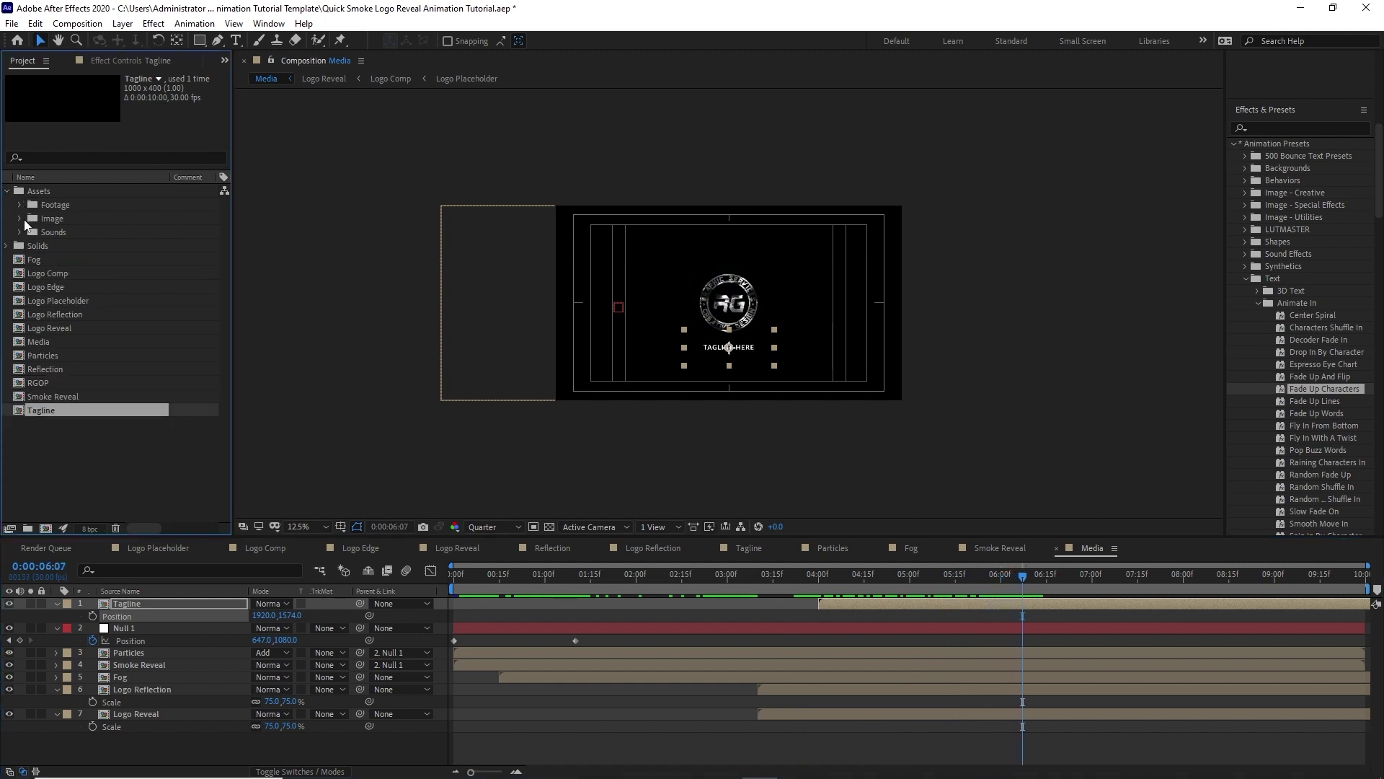
{"action": "left_click", "coordinate": [19, 205]}
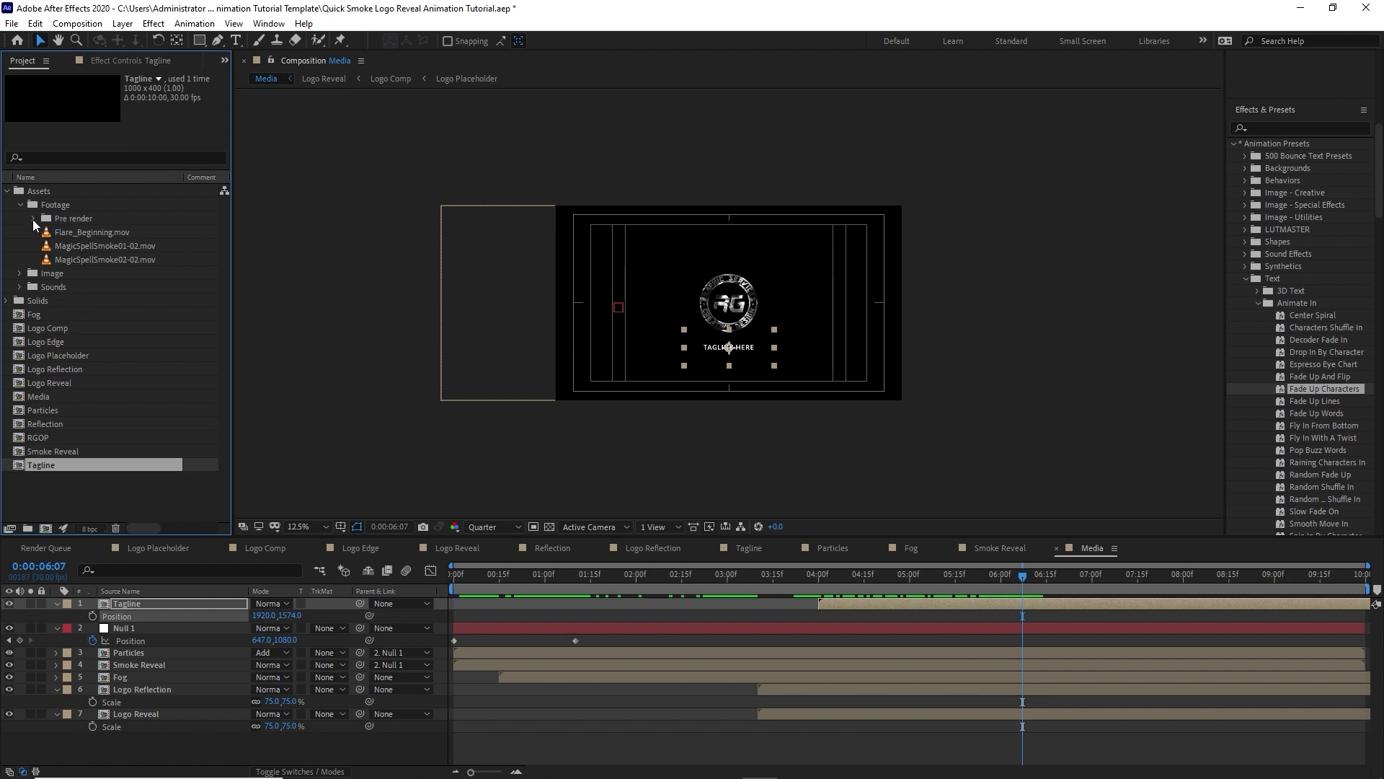
{"action": "left_click", "coordinate": [33, 219]}
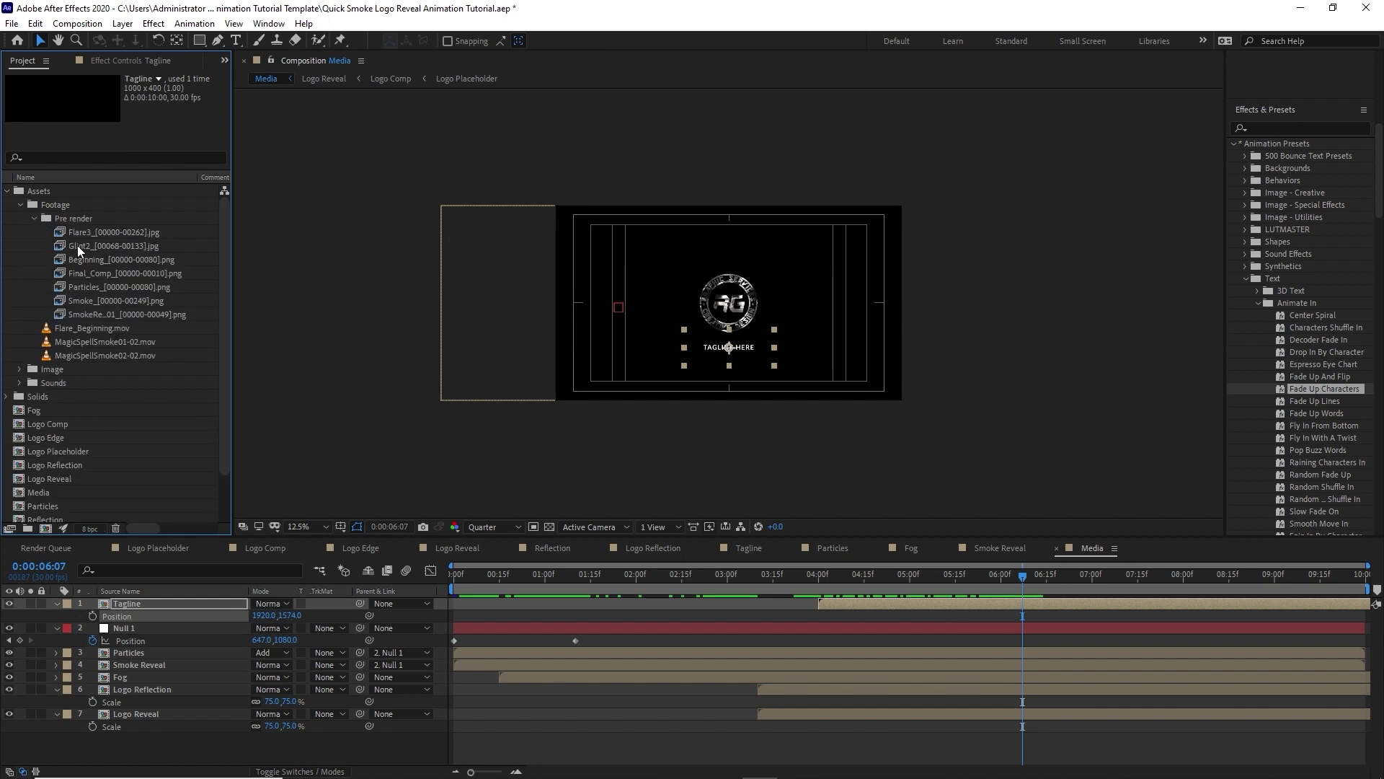
{"action": "left_click_drag", "start_coordinate": [77, 245], "coordinate": [175, 603]}
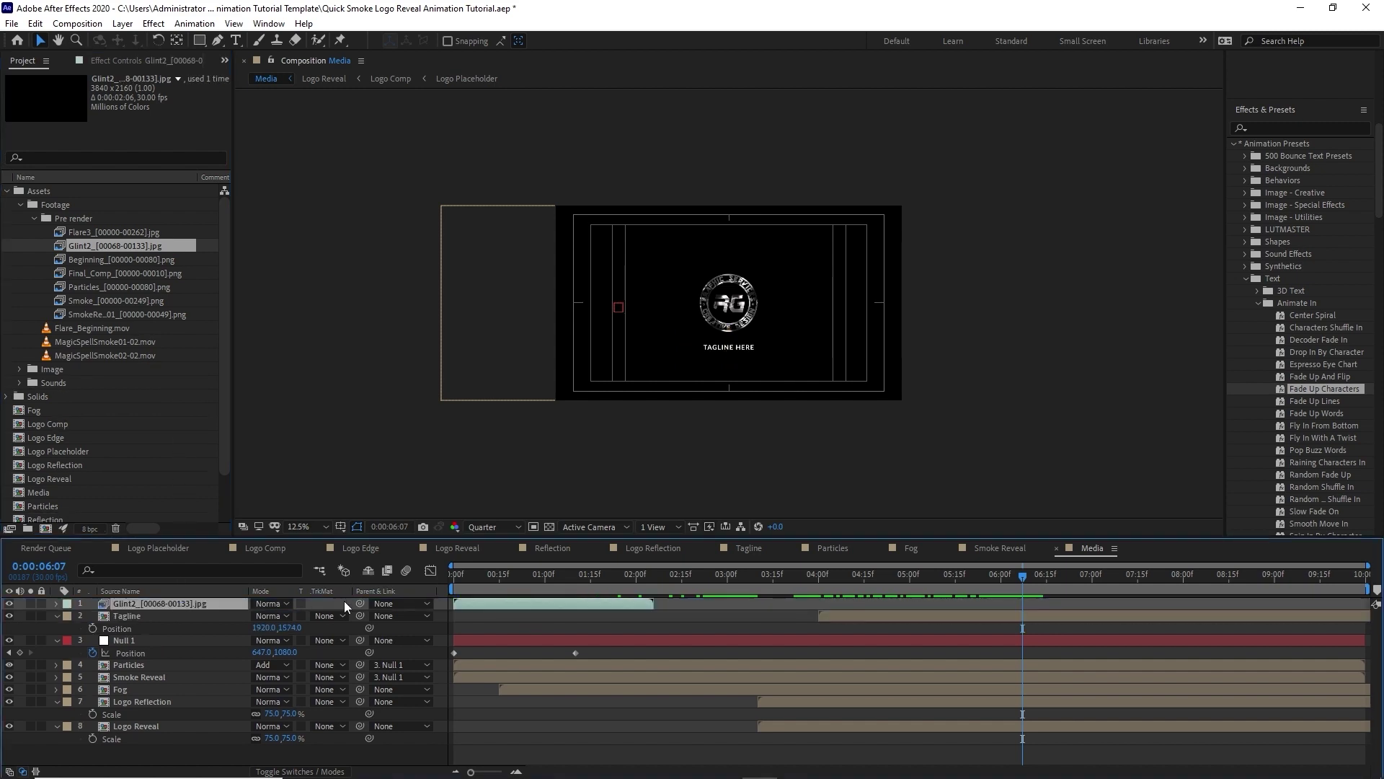
{"action": "left_click", "coordinate": [910, 584]}
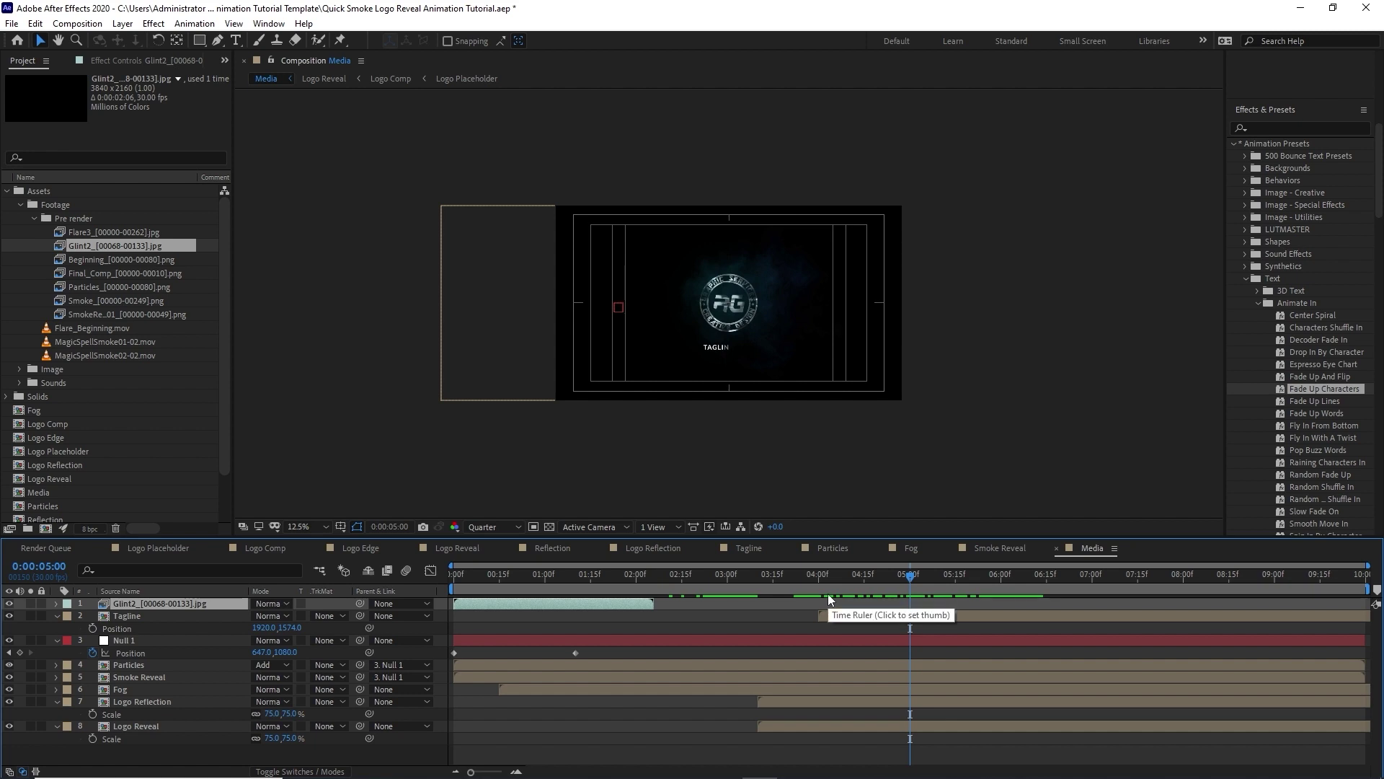
{"action": "key", "text": "["}
{"action": "key", "text": "space"}
Step: Set the Glint2 layer's blending mode to Add and its position to 1780, 1608, between the logo and the tagline
{"action": "left_click", "coordinate": [277, 605]}
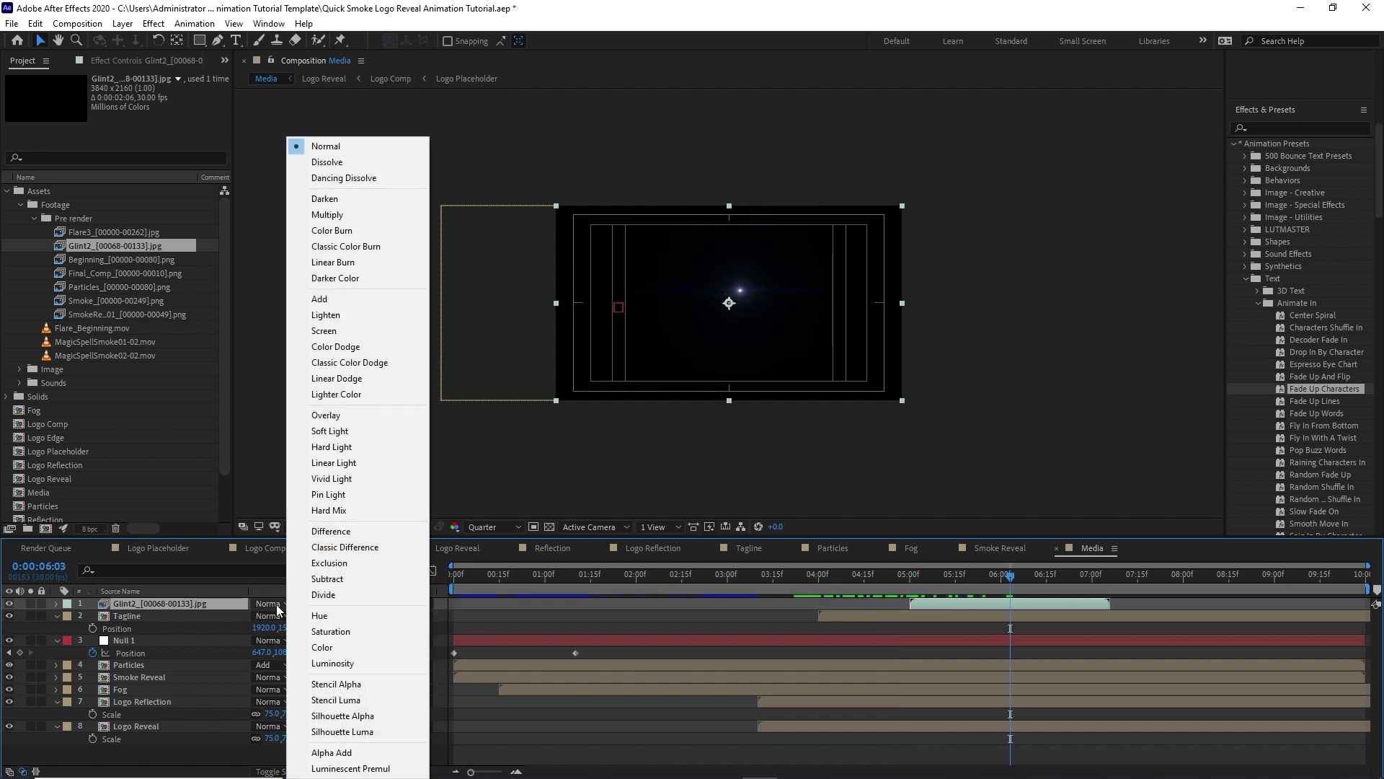
{"action": "left_click", "coordinate": [320, 299]}
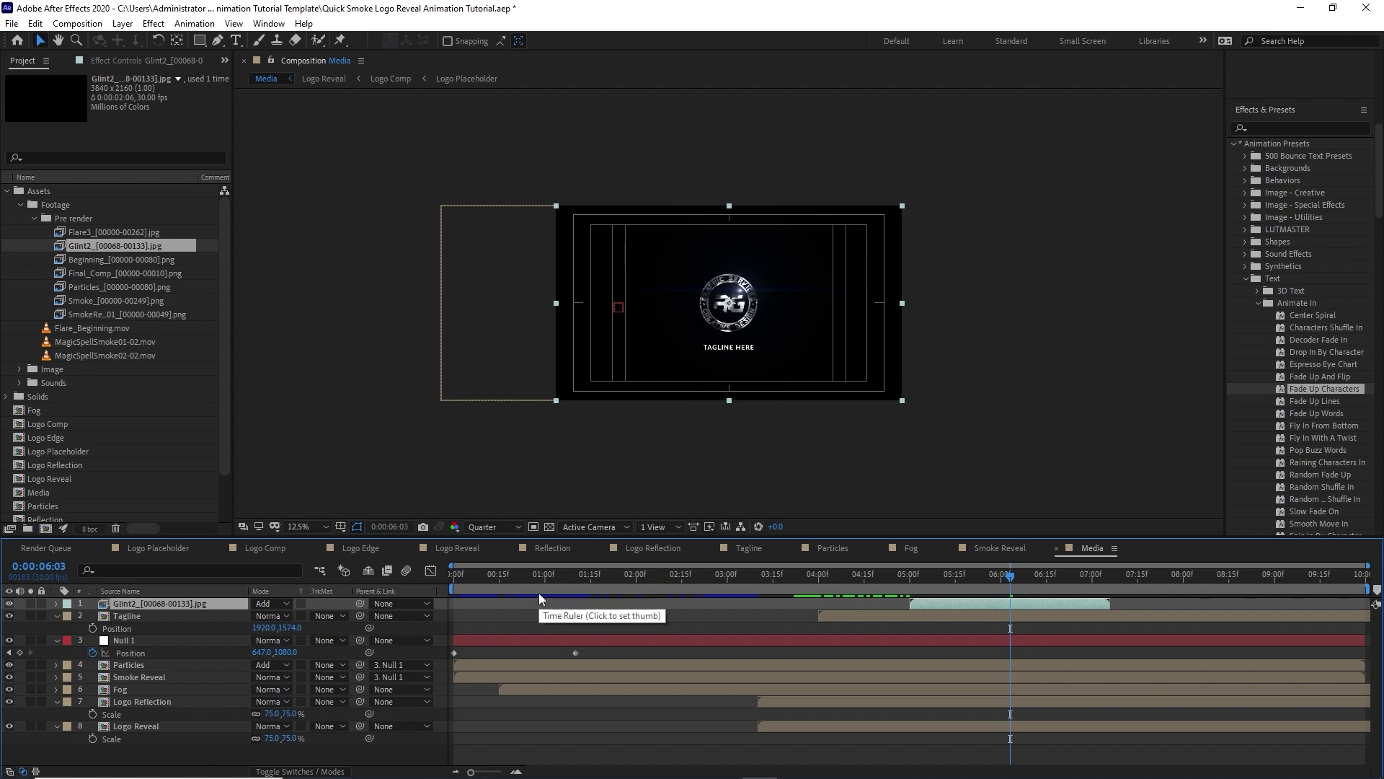
{"action": "key", "text": "p"}
{"action": "left_click_drag", "start_coordinate": [286, 616], "coordinate": [620, 658]}
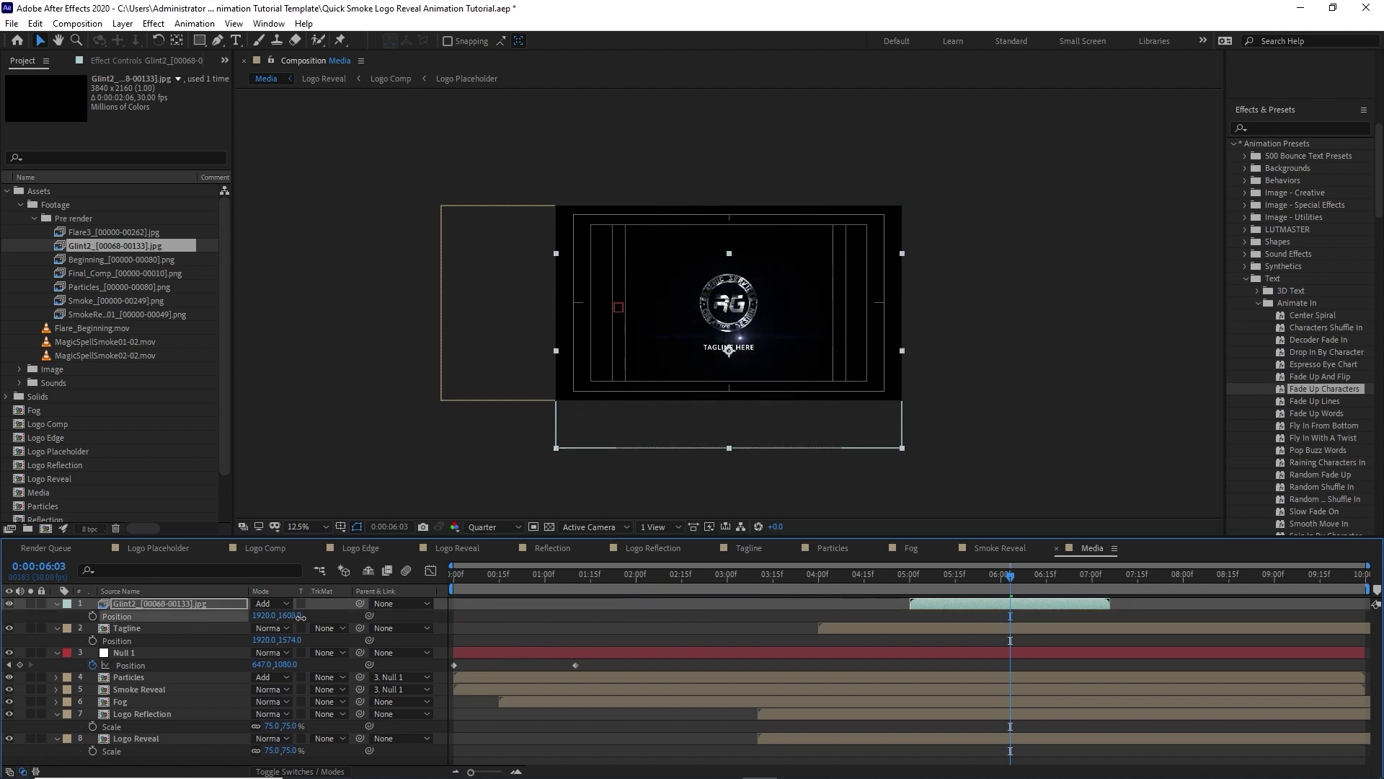
{"action": "left_click_drag", "start_coordinate": [268, 619], "coordinate": [162, 619]}
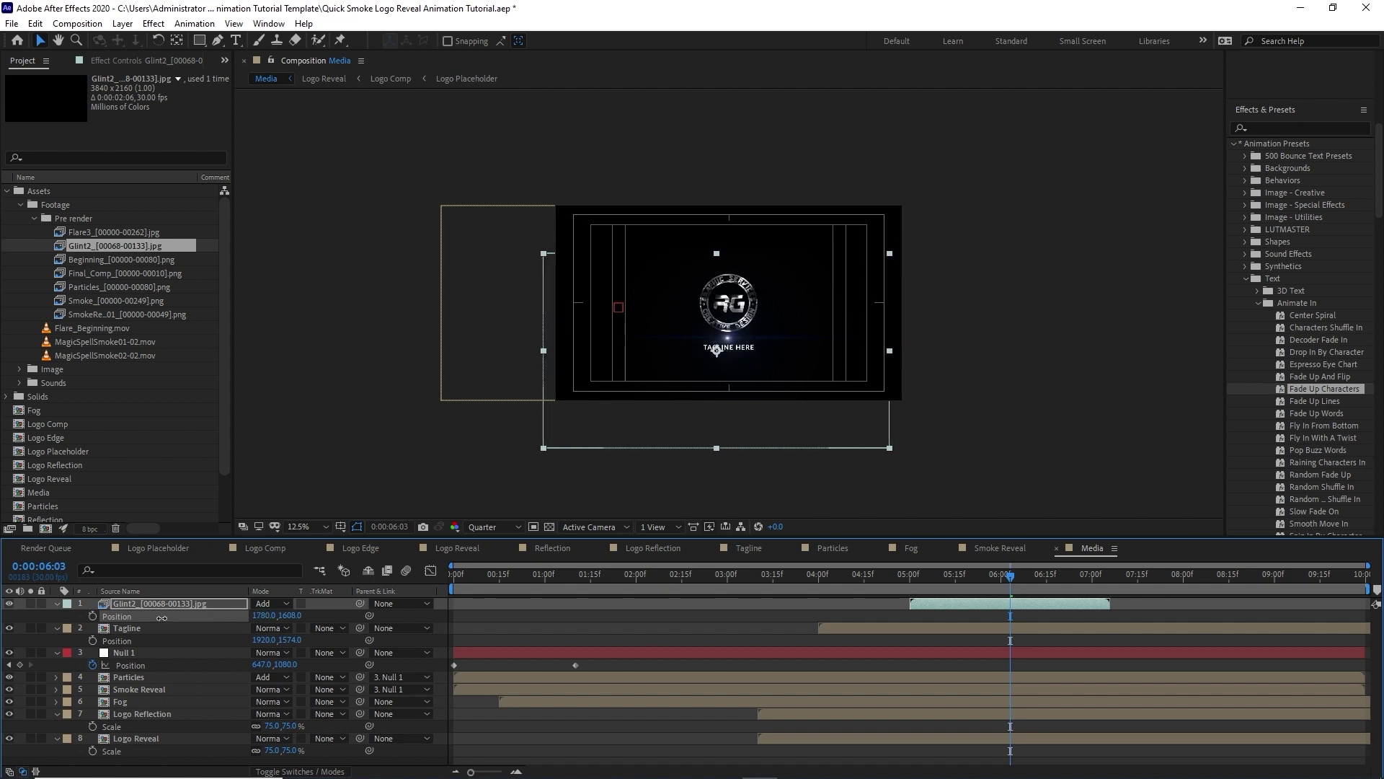
Step: Preview the Media composition from its beginning
{"action": "left_click", "coordinate": [898, 574]}
{"action": "left_click_drag", "start_coordinate": [863, 574], "coordinate": [453, 574]}
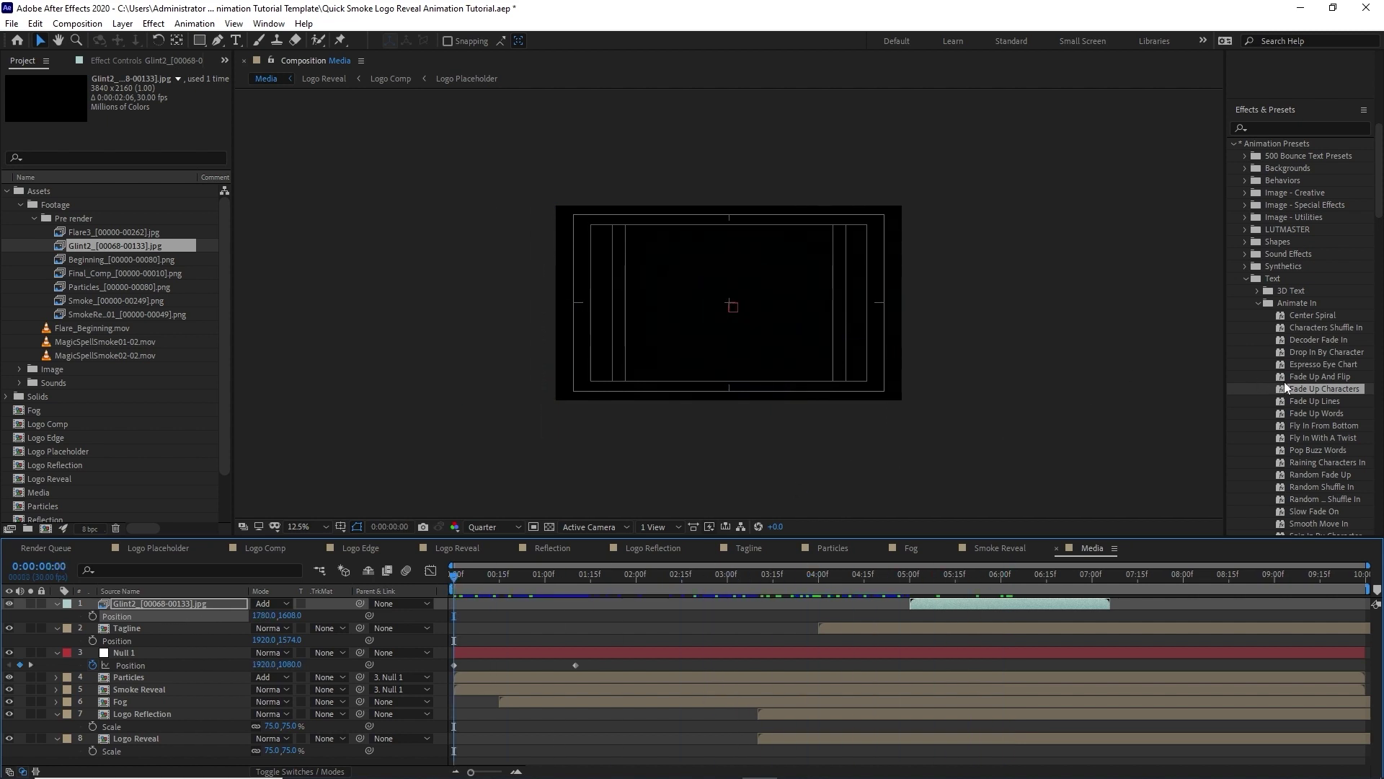
{"action": "key", "text": "ctrl+3"}
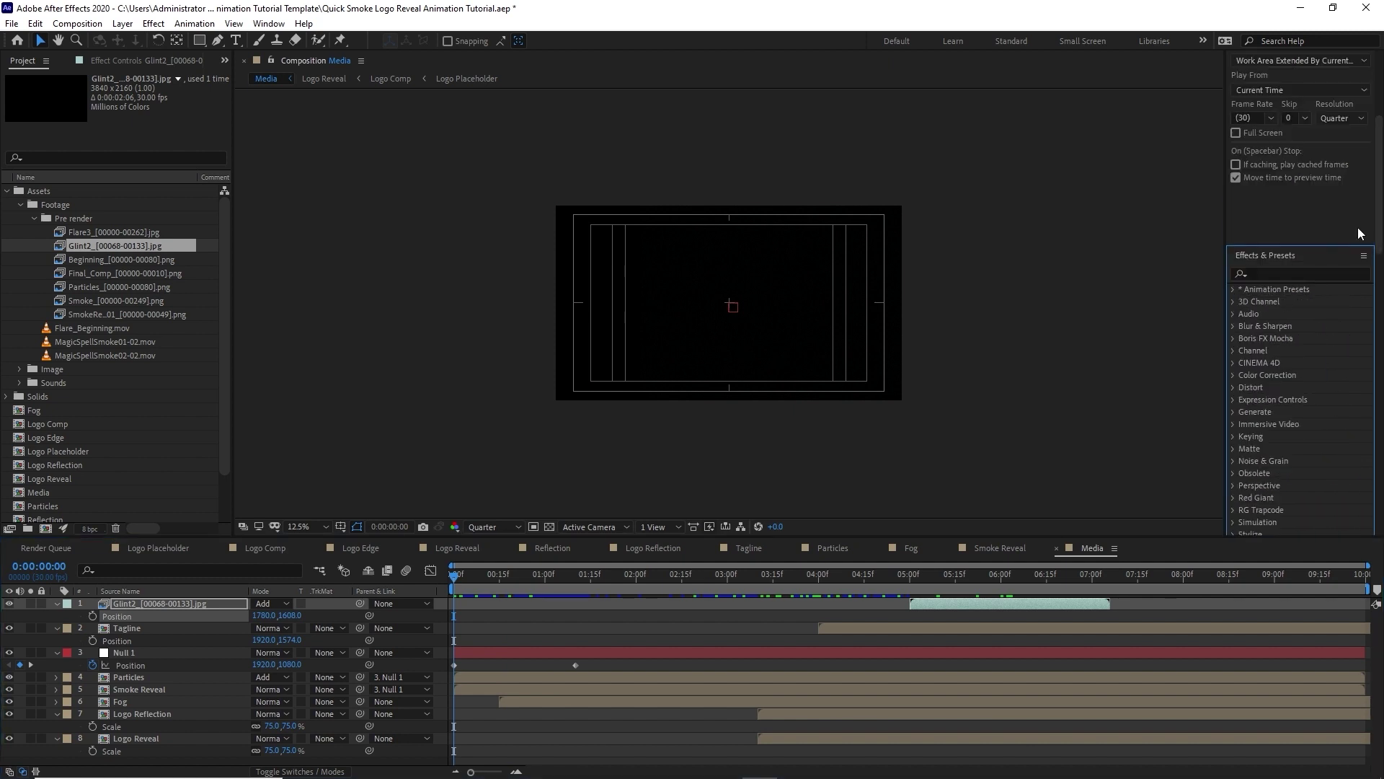
{"action": "left_click", "coordinate": [1295, 187]}
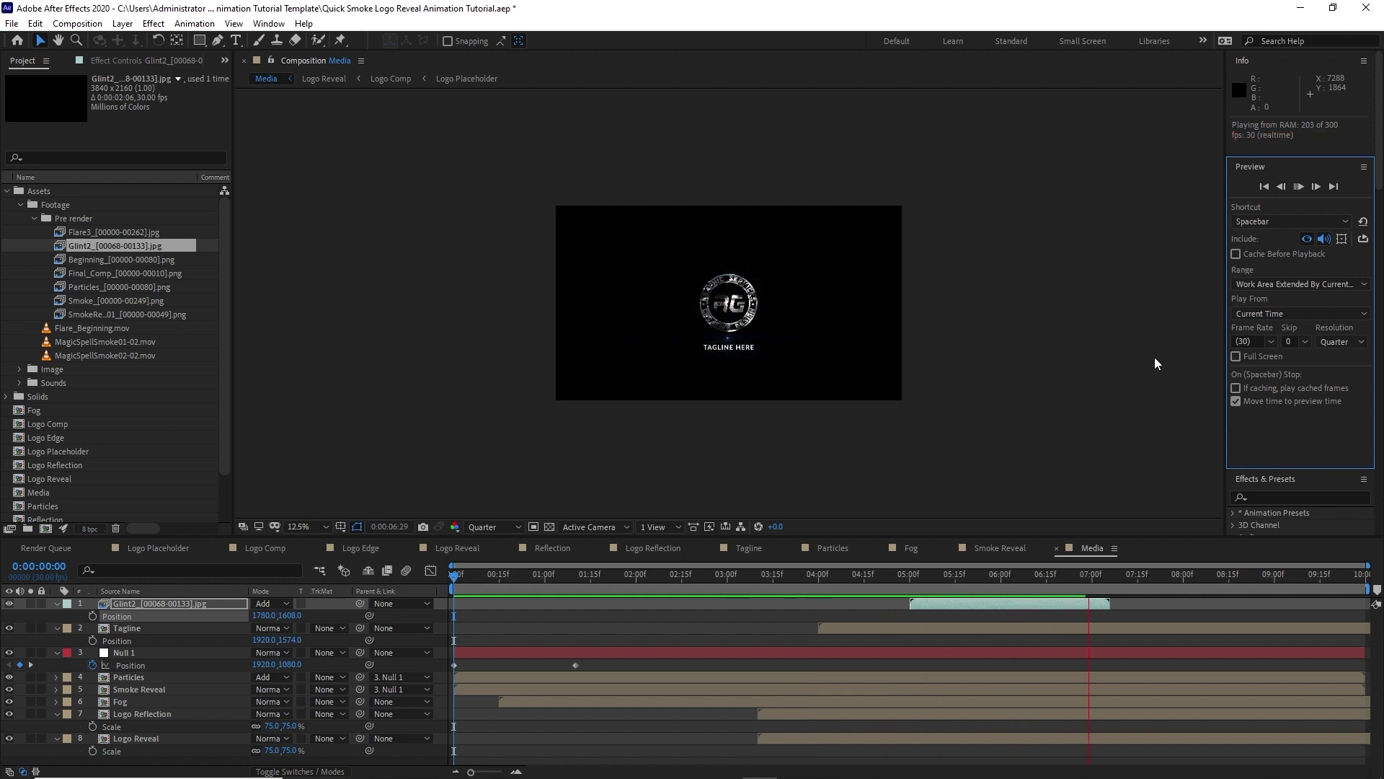
Step: Create a 3840 x 2160, 30 fps, ten-second composition named Main and place the Media composition in it
{"action": "left_click", "coordinate": [7, 191]}
{"action": "left_click", "coordinate": [94, 27]}
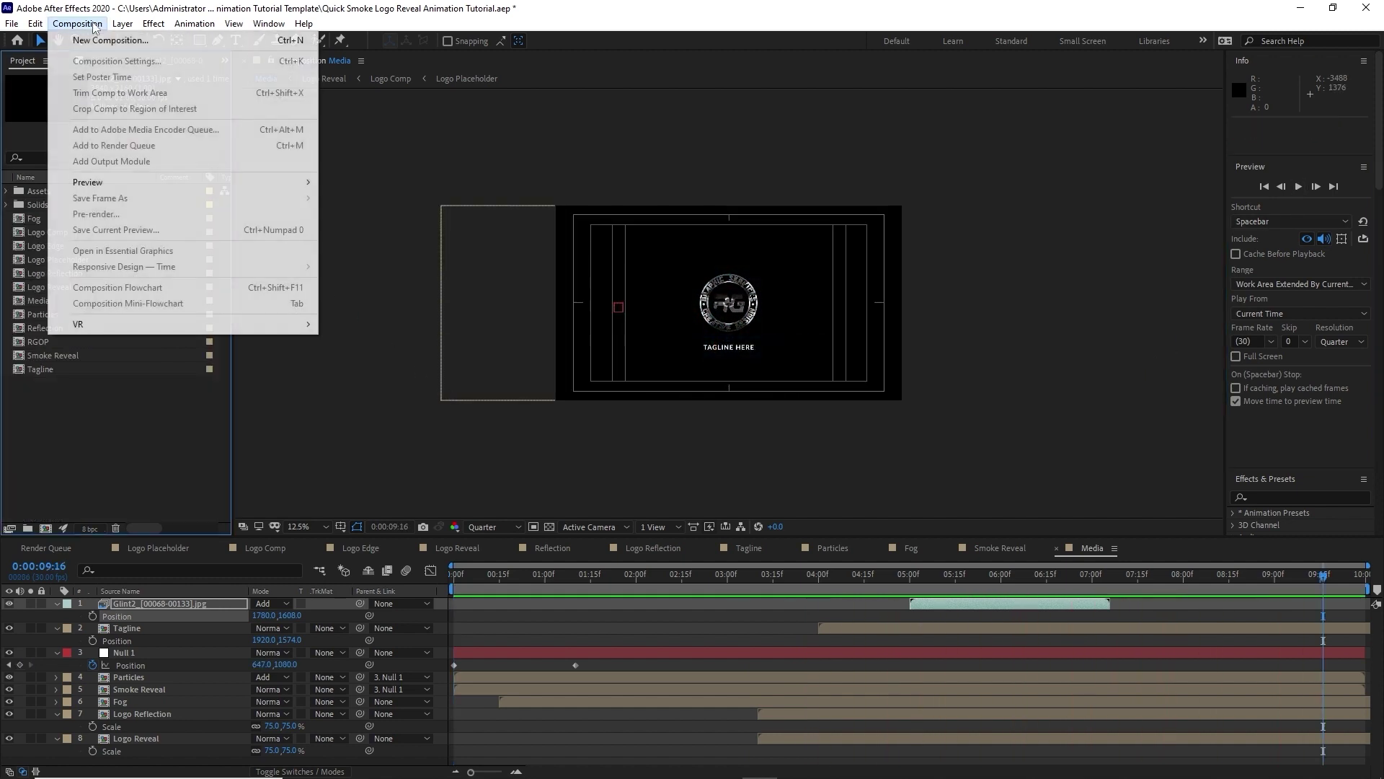
{"action": "left_click", "coordinate": [93, 59]}
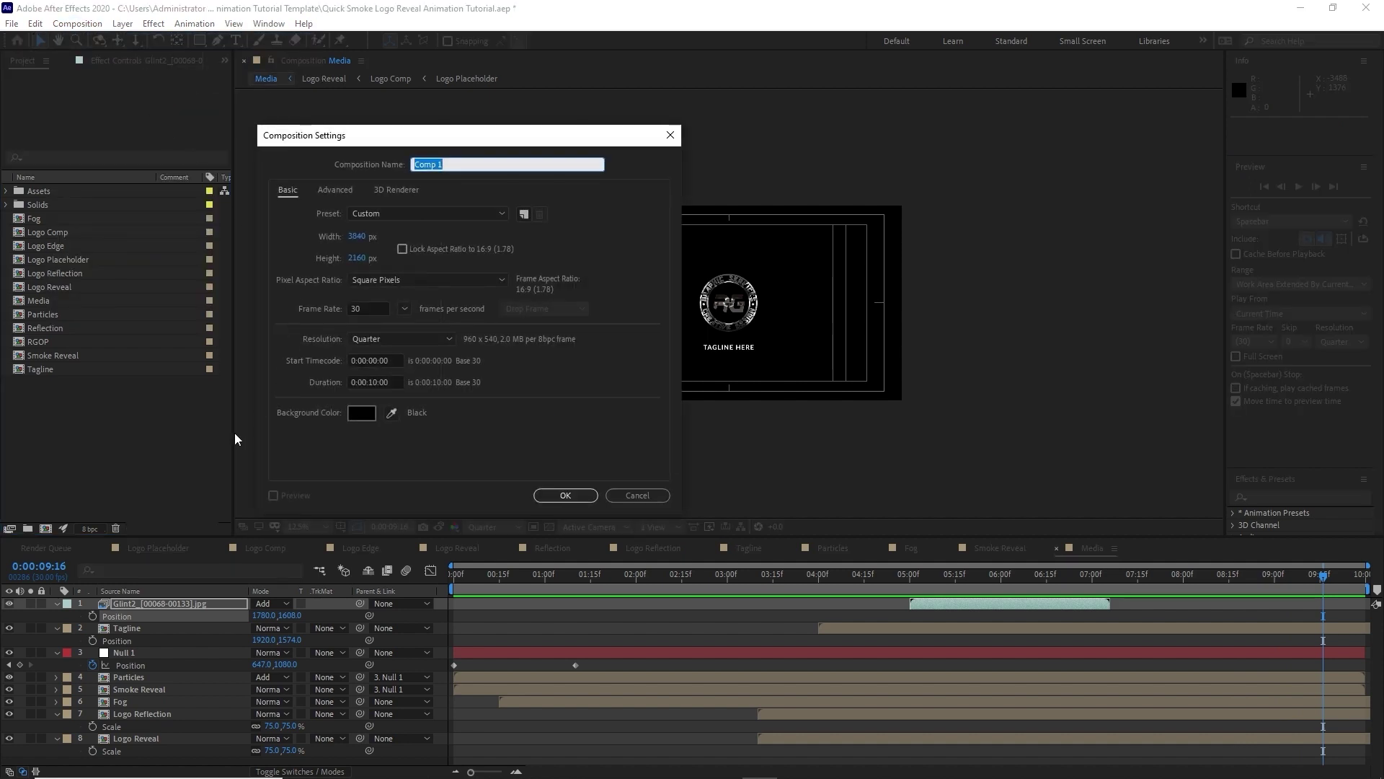
{"action": "type", "text": "Main"}
{"action": "left_click", "coordinate": [548, 500]}
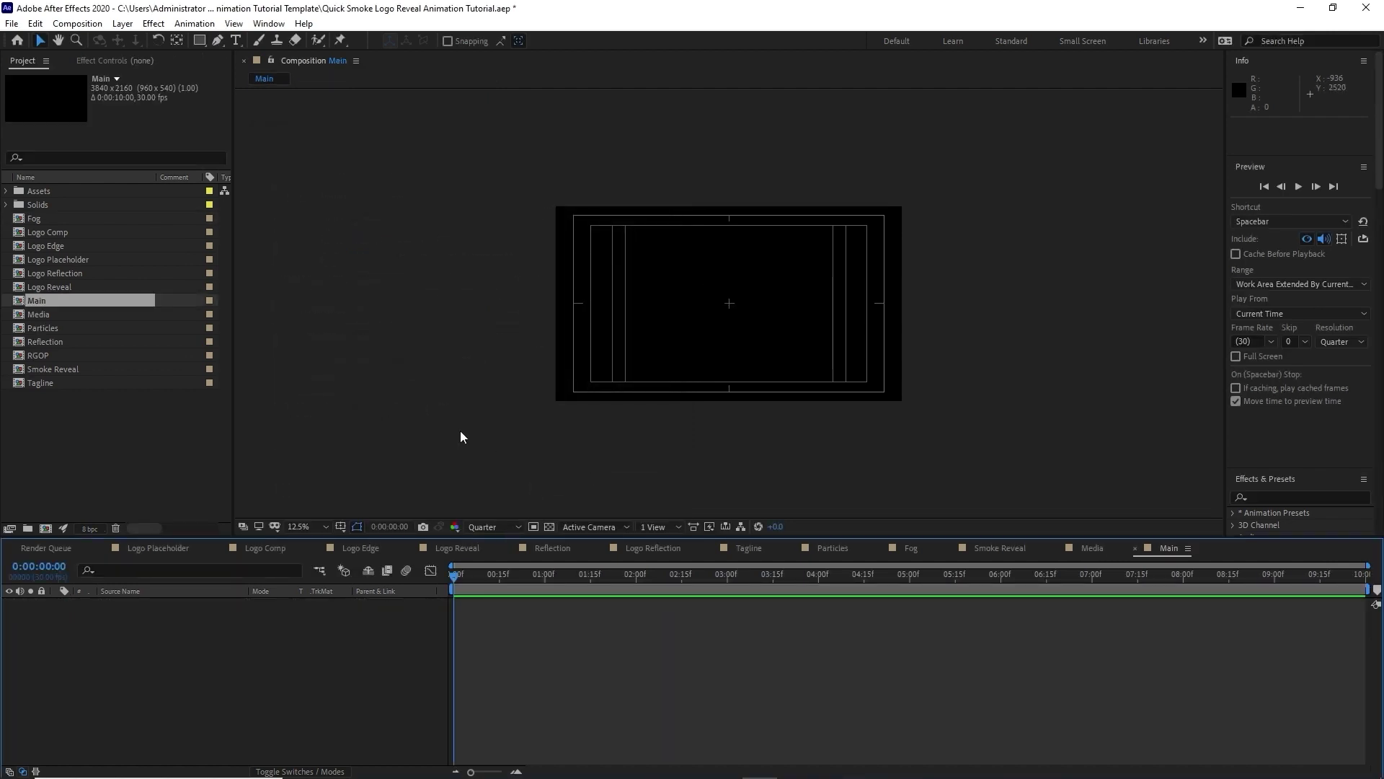
{"action": "left_click_drag", "start_coordinate": [124, 315], "coordinate": [154, 628]}
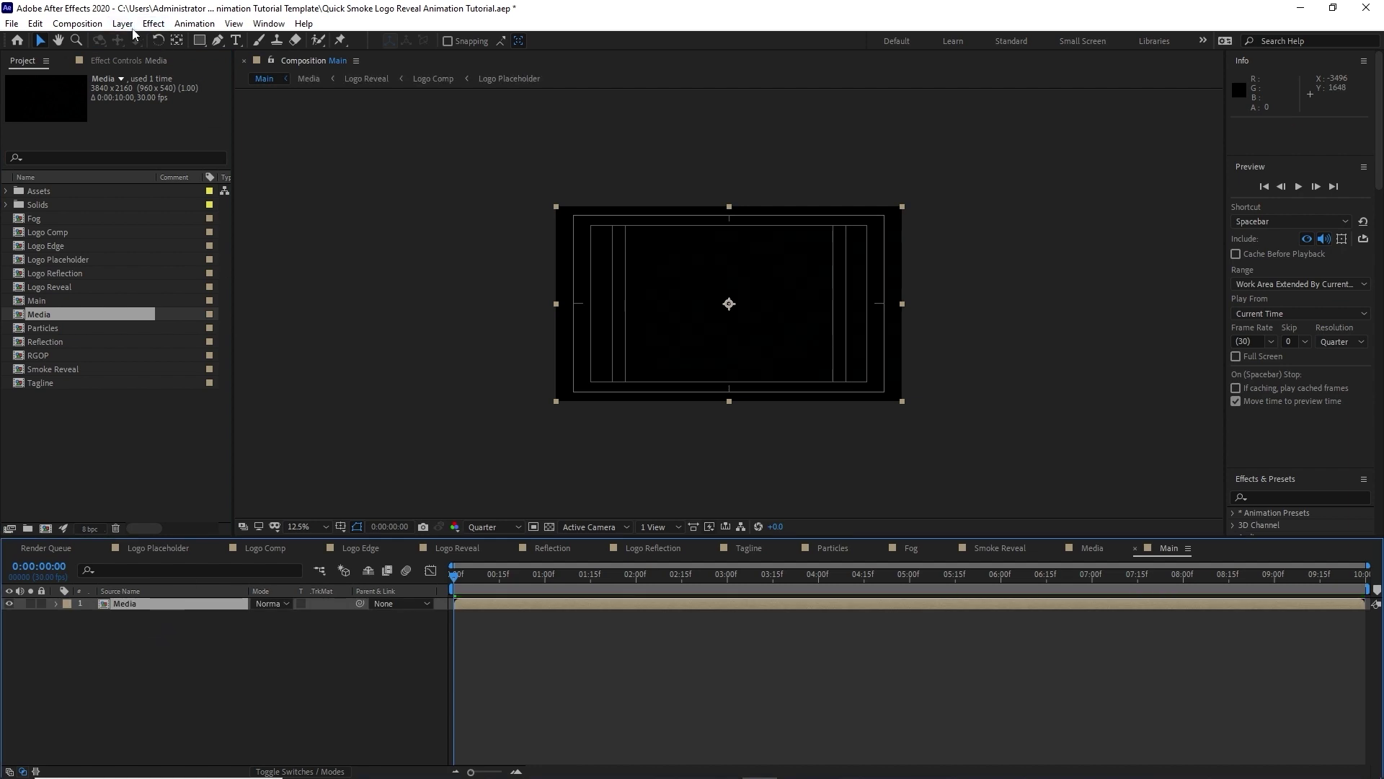
Step: Add a two-node camera with a 45° angle of view and a null object above the Media layer
{"action": "left_click", "coordinate": [123, 23]}
{"action": "mouse_move", "coordinate": [155, 36]}
{"action": "left_click", "coordinate": [368, 81]}
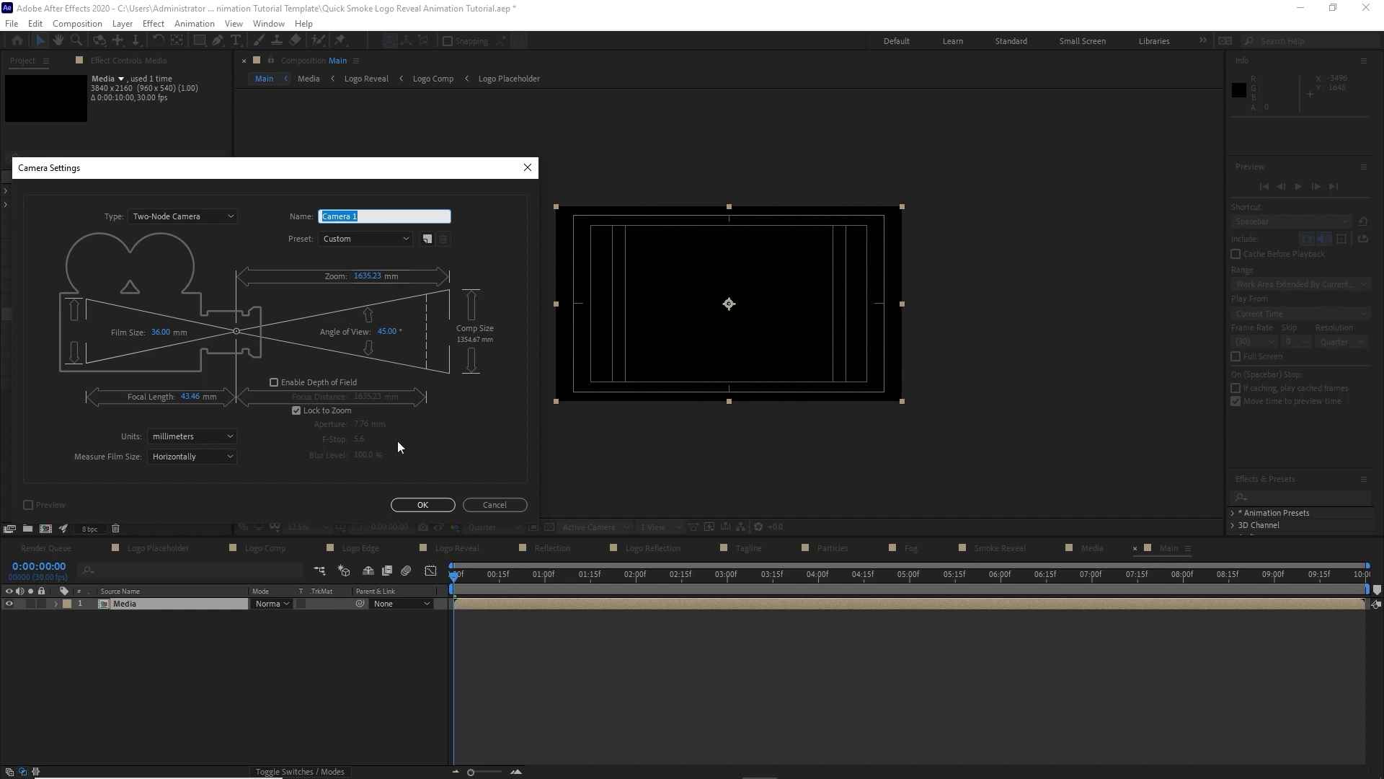
{"action": "left_click", "coordinate": [423, 510]}
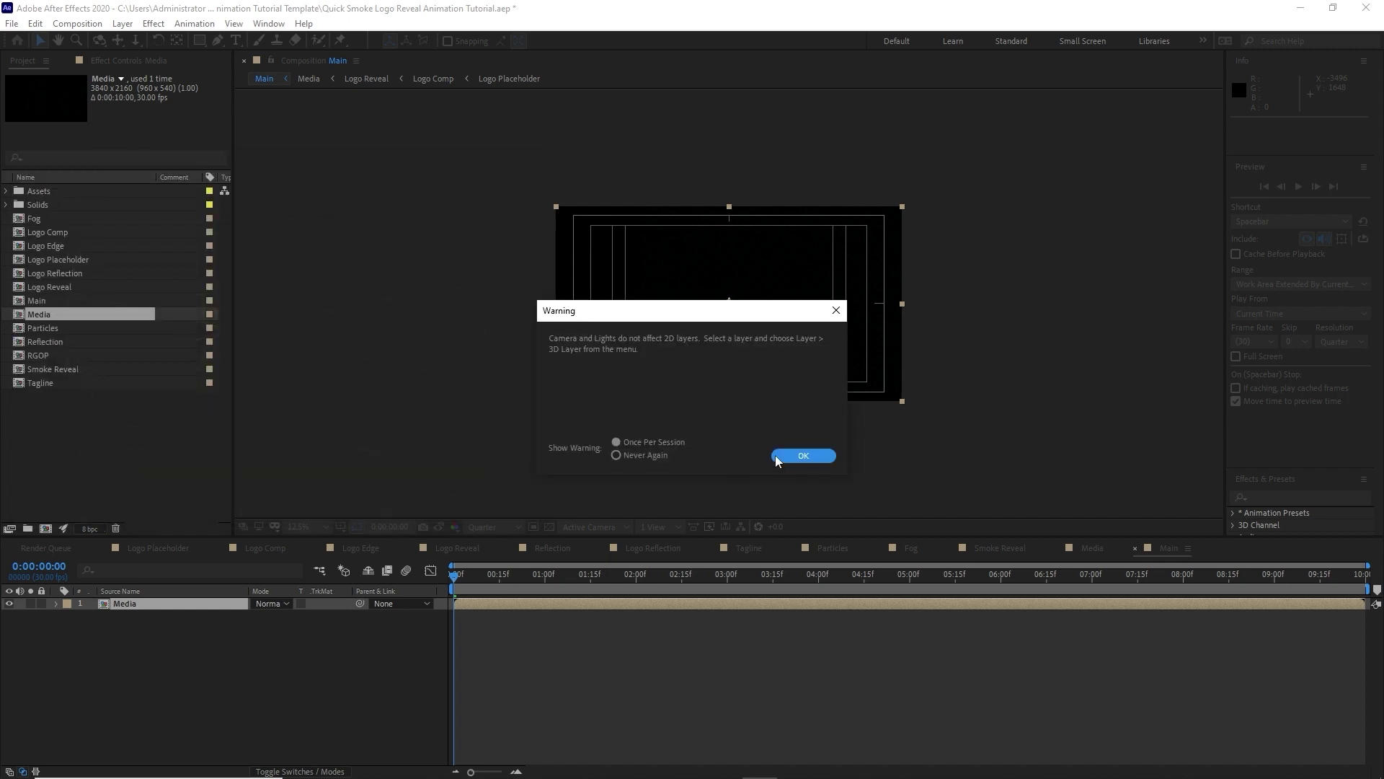
{"action": "left_click", "coordinate": [779, 457]}
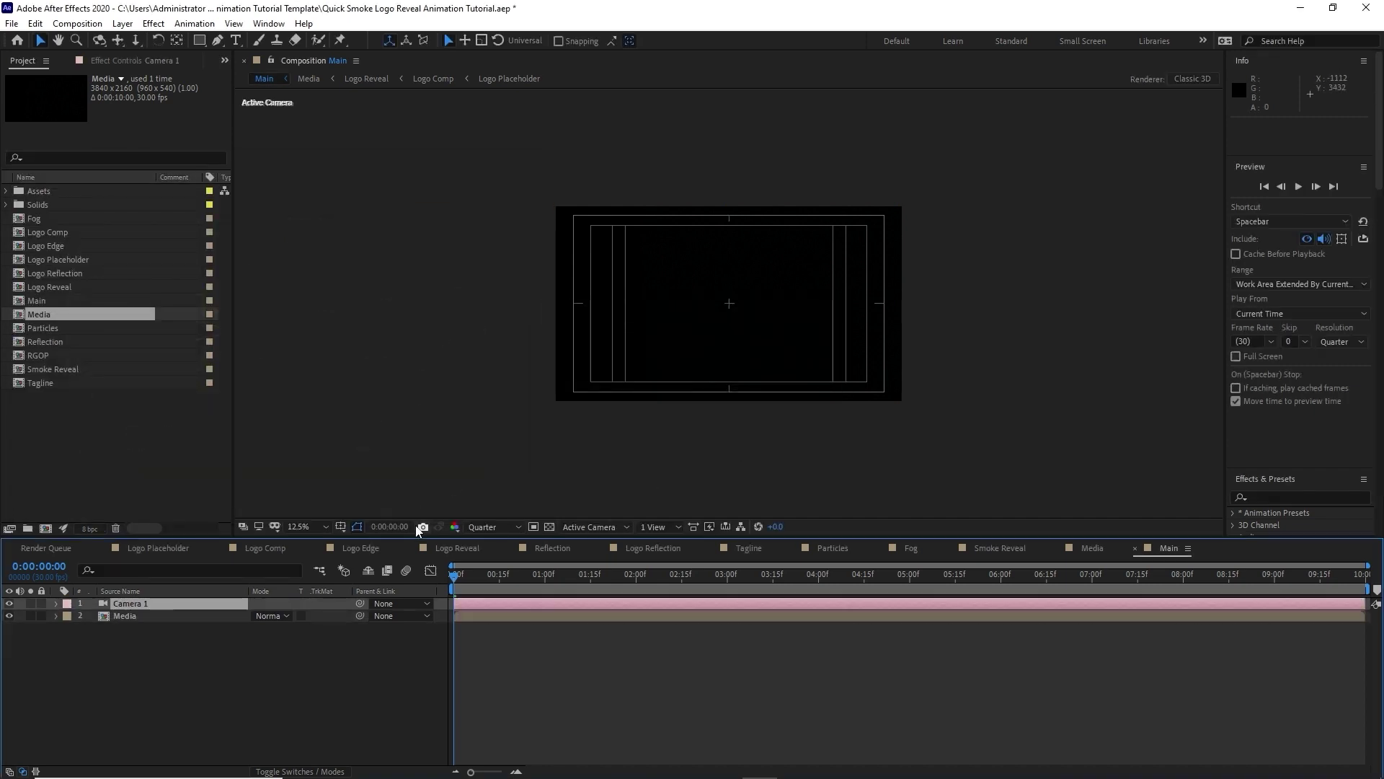
{"action": "left_click", "coordinate": [122, 23]}
{"action": "mouse_move", "coordinate": [141, 40]}
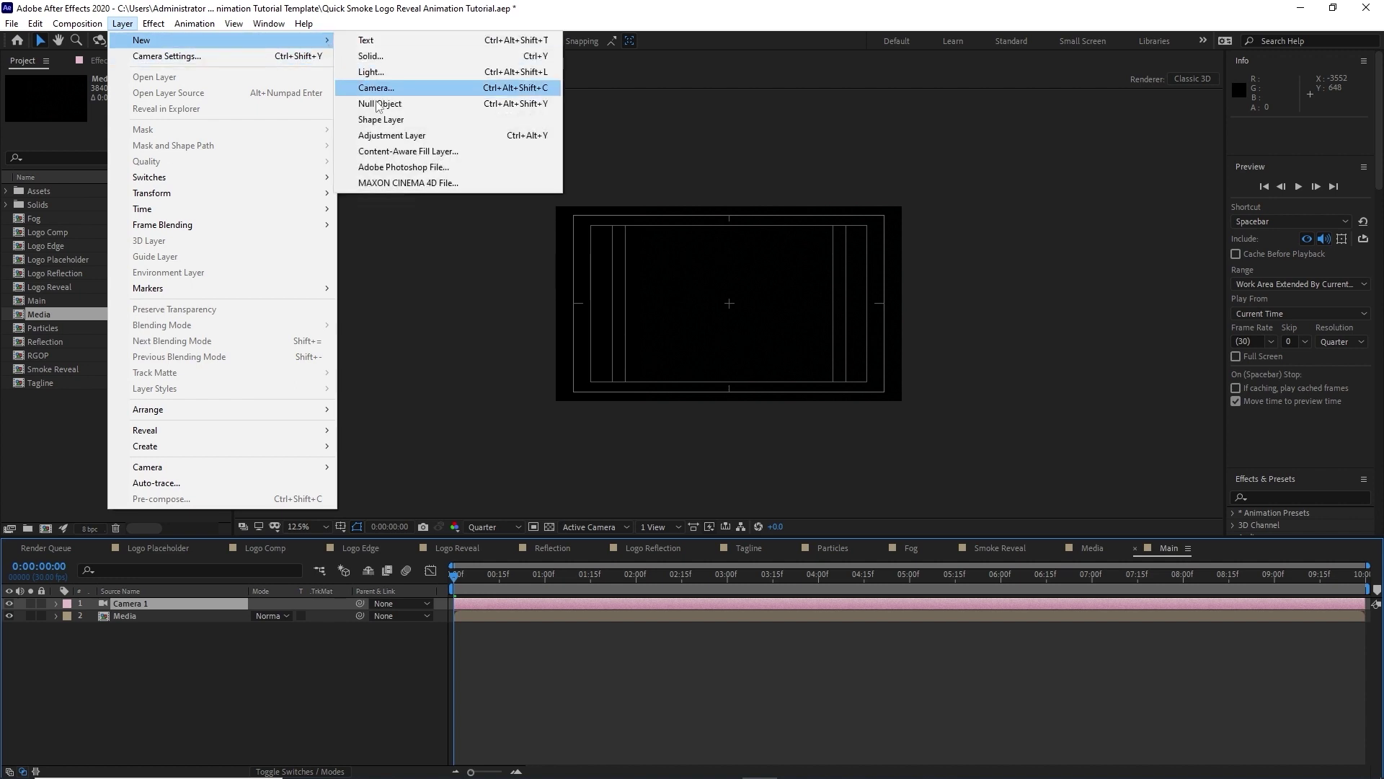
{"action": "left_click", "coordinate": [382, 105]}
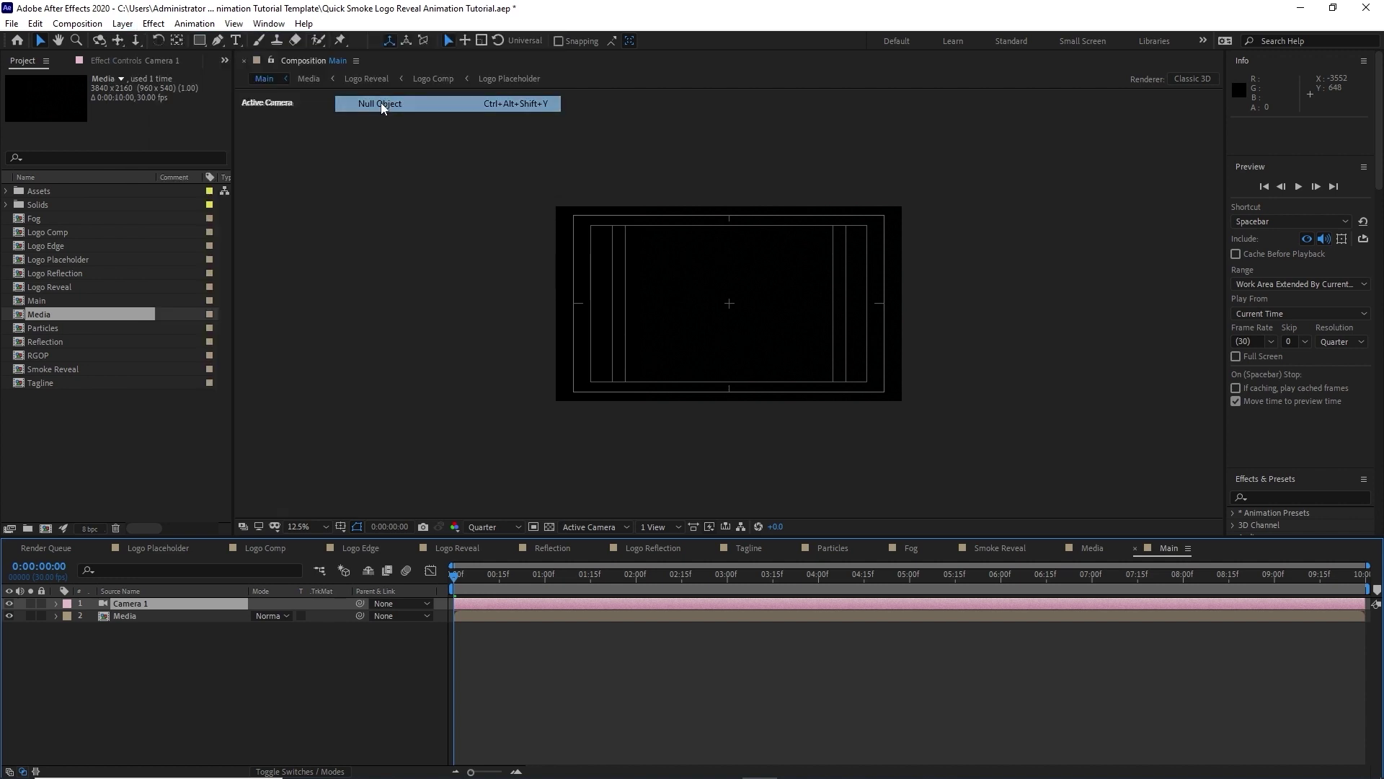
Step: Make the null and Media layers 3D and parent the camera to the null
{"action": "left_click", "coordinate": [293, 771]}
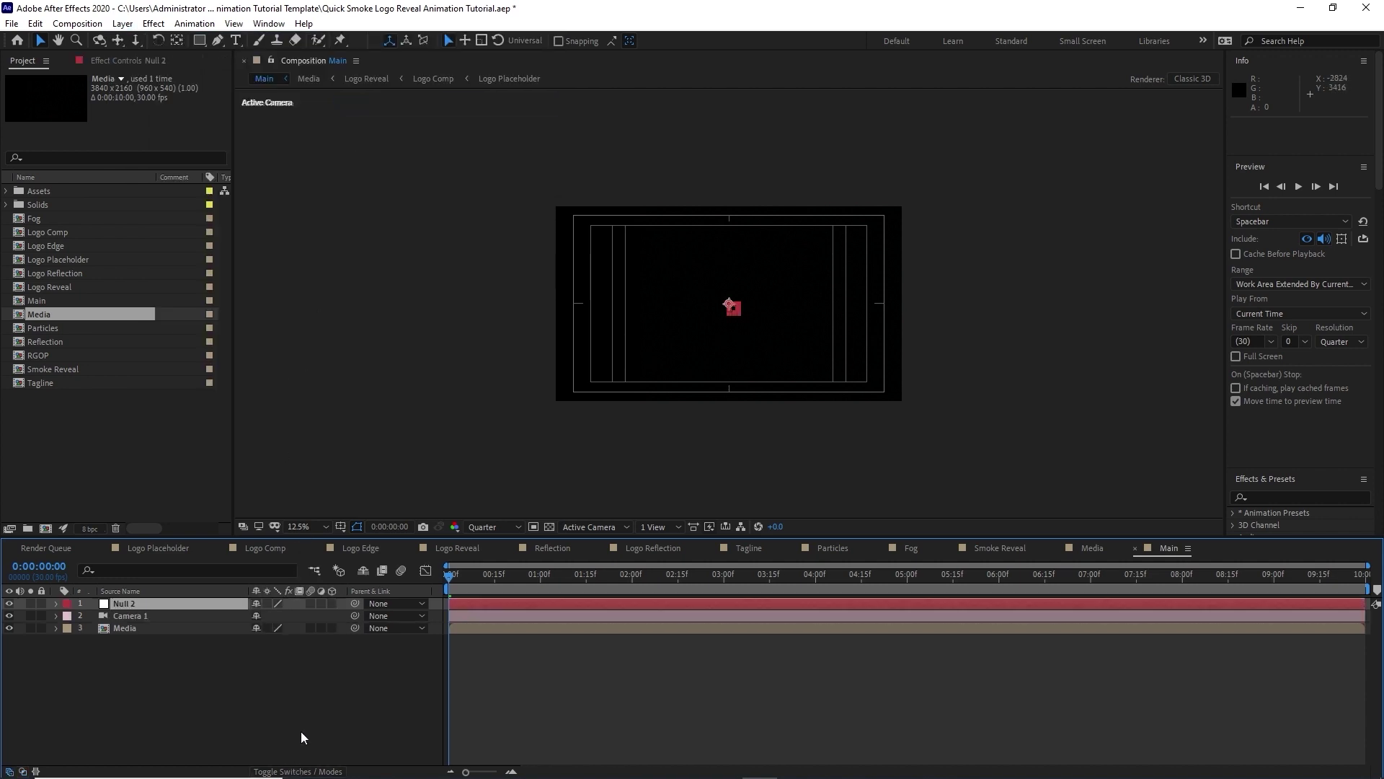
{"action": "left_click", "coordinate": [331, 603]}
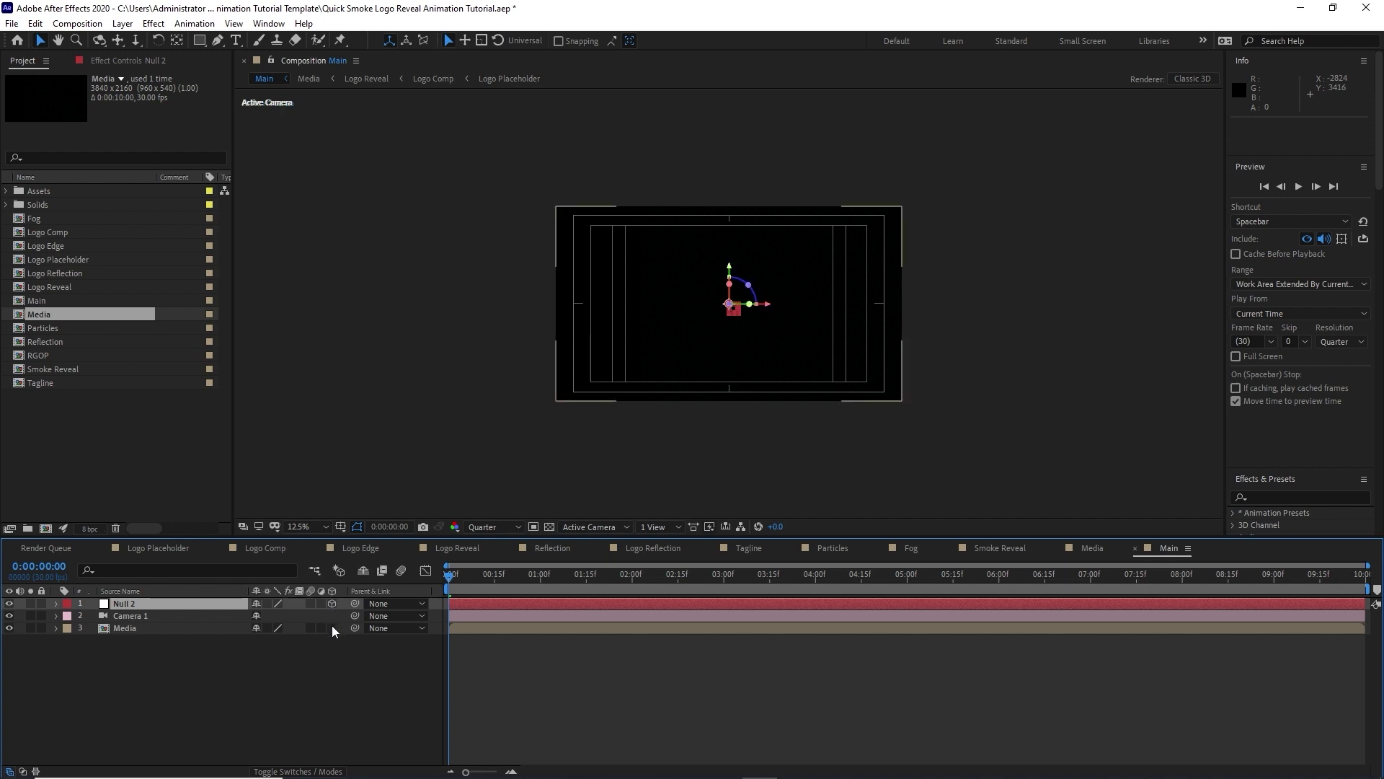
{"action": "left_click", "coordinate": [331, 628]}
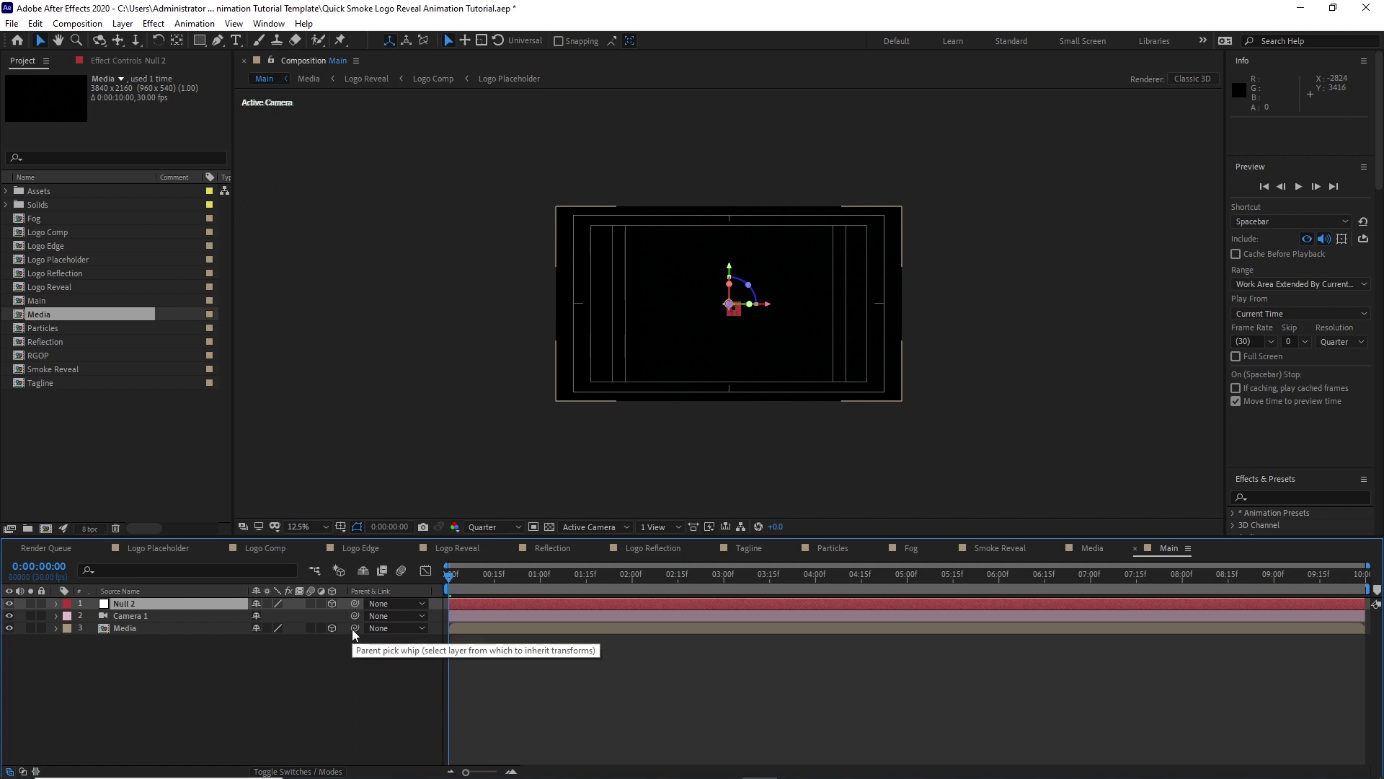
{"action": "left_click_drag", "start_coordinate": [354, 616], "coordinate": [224, 609]}
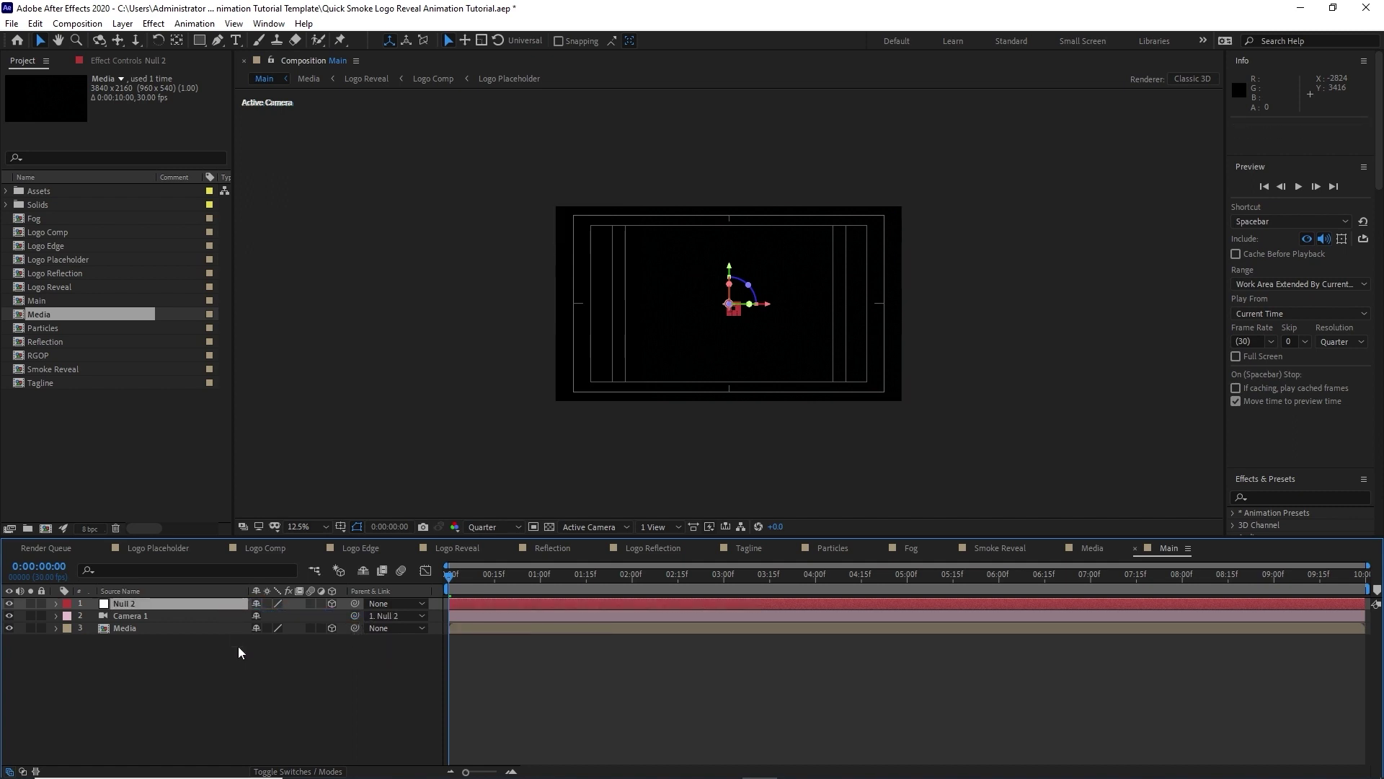
Step: Keyframe the null's position at 0:00:06:00 and set its Z value to 658 at 0:00:08:15
{"action": "key", "text": "p"}
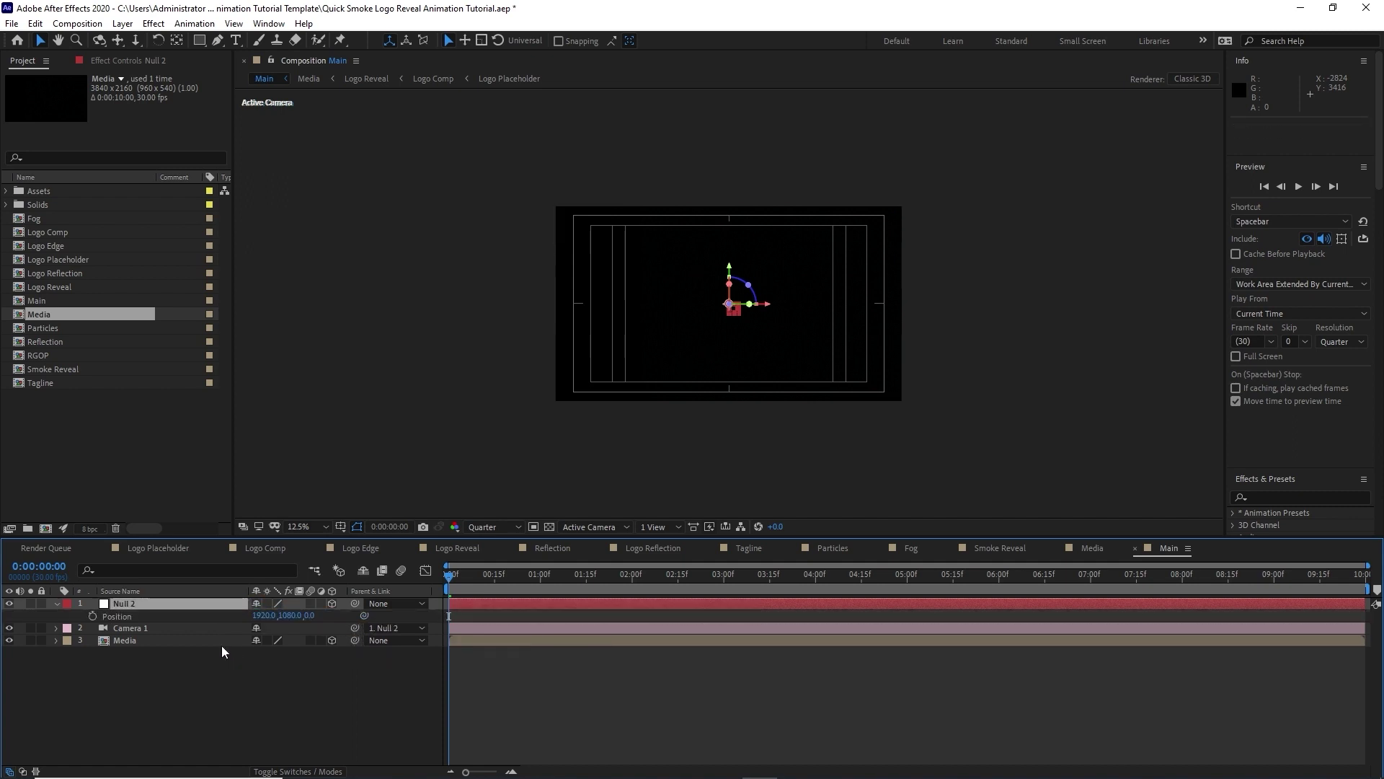
{"action": "left_click", "coordinate": [1000, 582]}
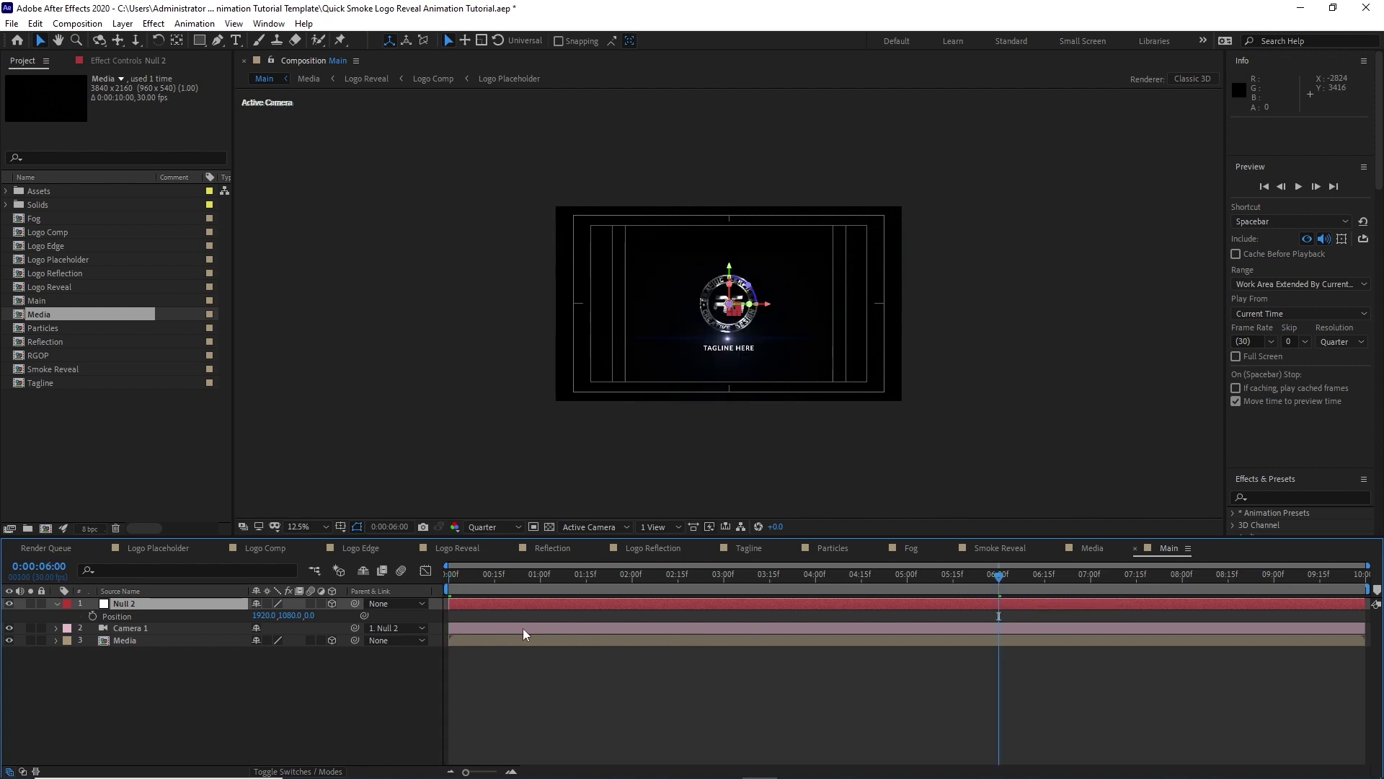
{"action": "left_click", "coordinate": [92, 616]}
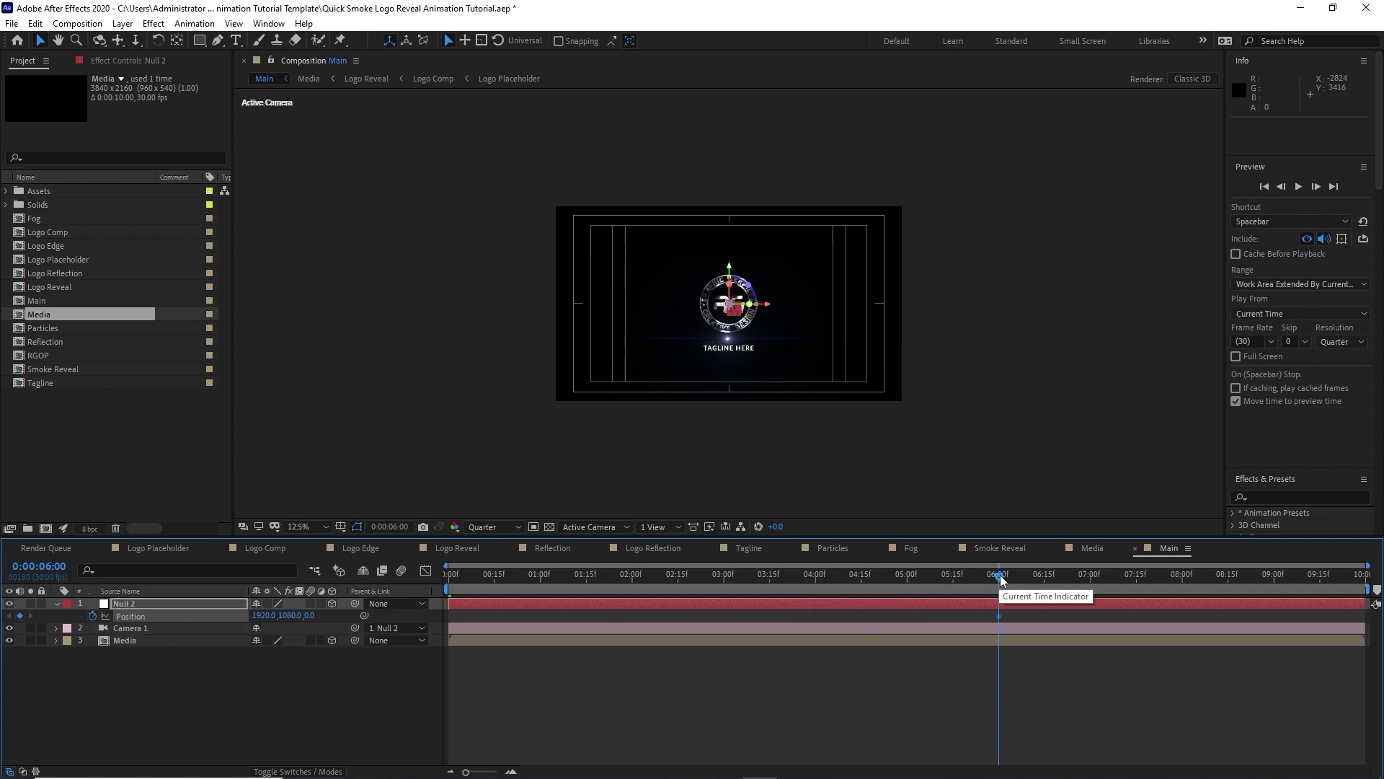
{"action": "left_click_drag", "start_coordinate": [1001, 581], "coordinate": [1201, 589]}
{"action": "left_click_drag", "start_coordinate": [1218, 588], "coordinate": [1230, 589]}
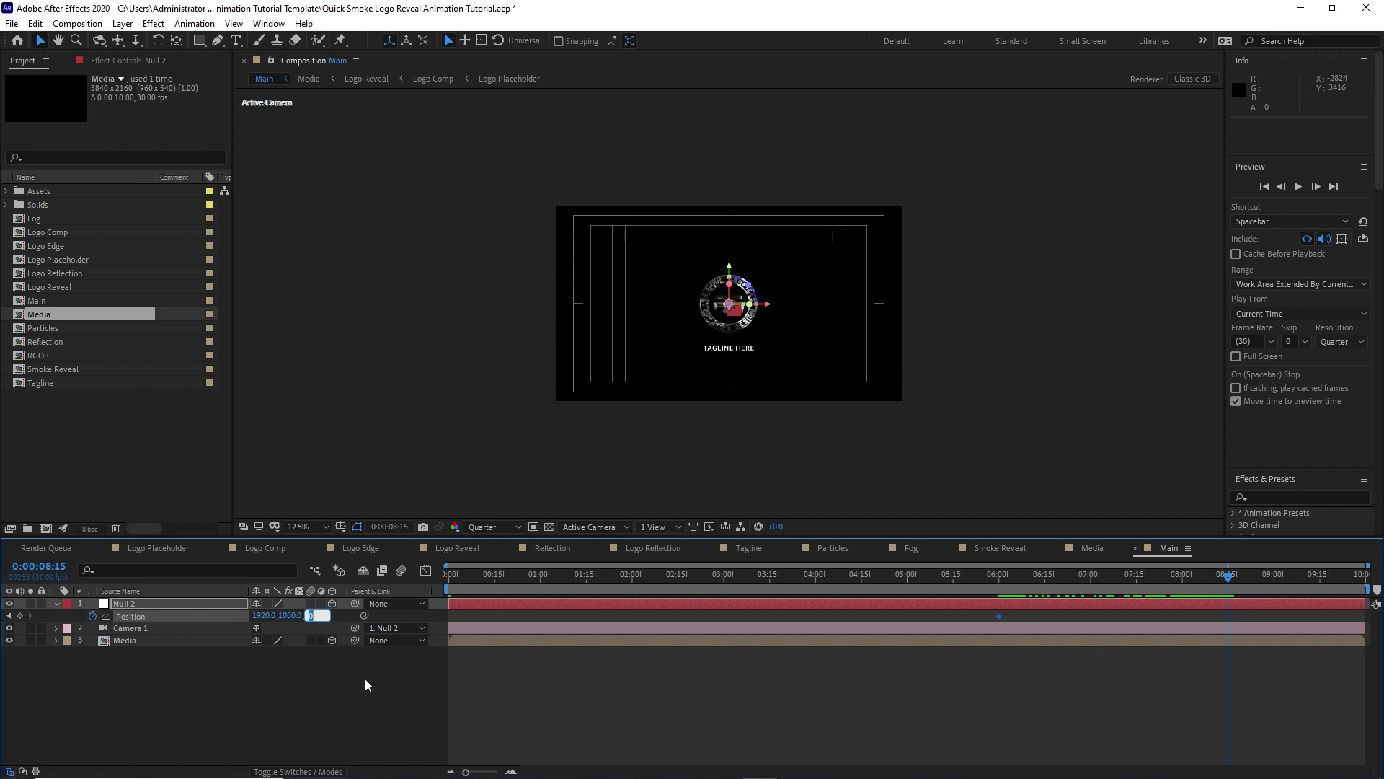
{"action": "type", "text": "658"}
{"action": "key", "text": "Return"}
{"action": "left_click_drag", "start_coordinate": [505, 574], "coordinate": [1008, 517]}
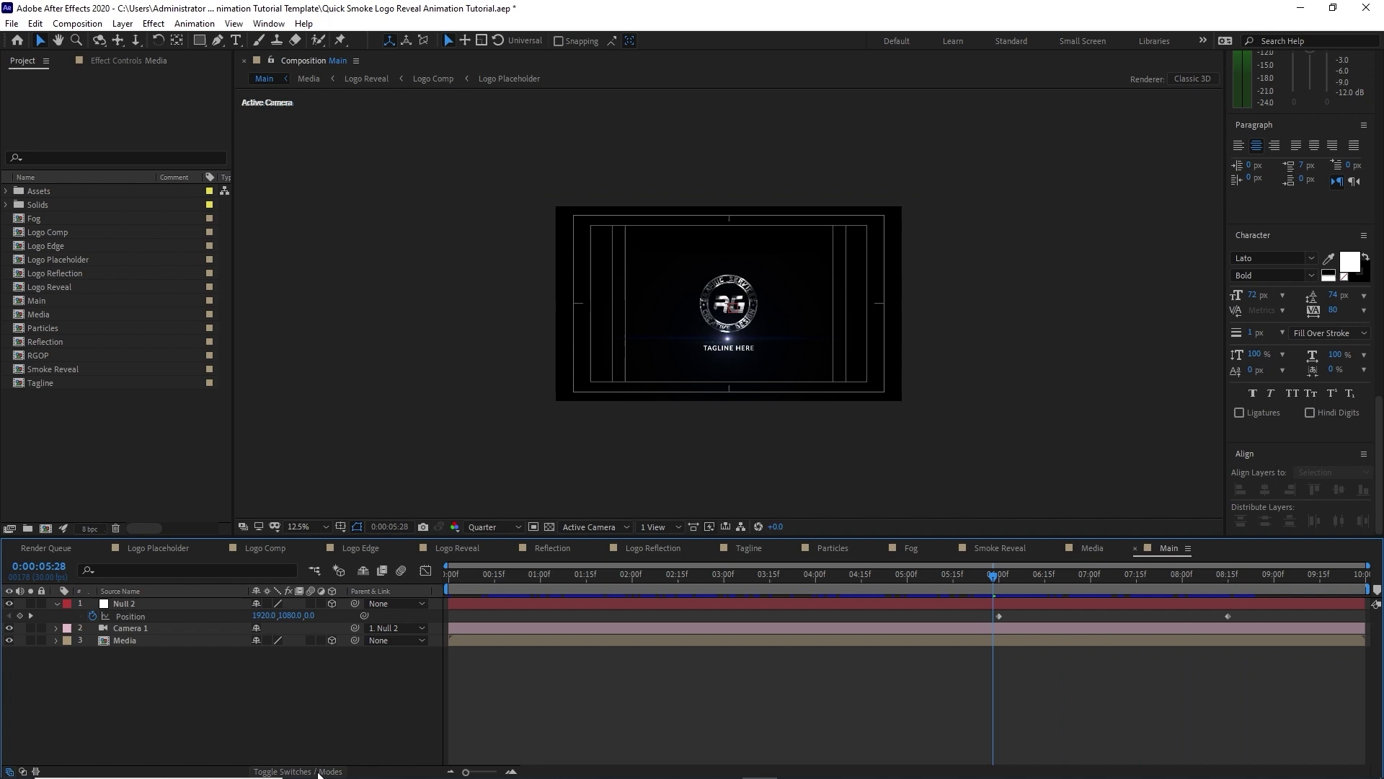
Step: Set the Media layer's blending mode to Add
{"action": "left_click", "coordinate": [318, 772]}
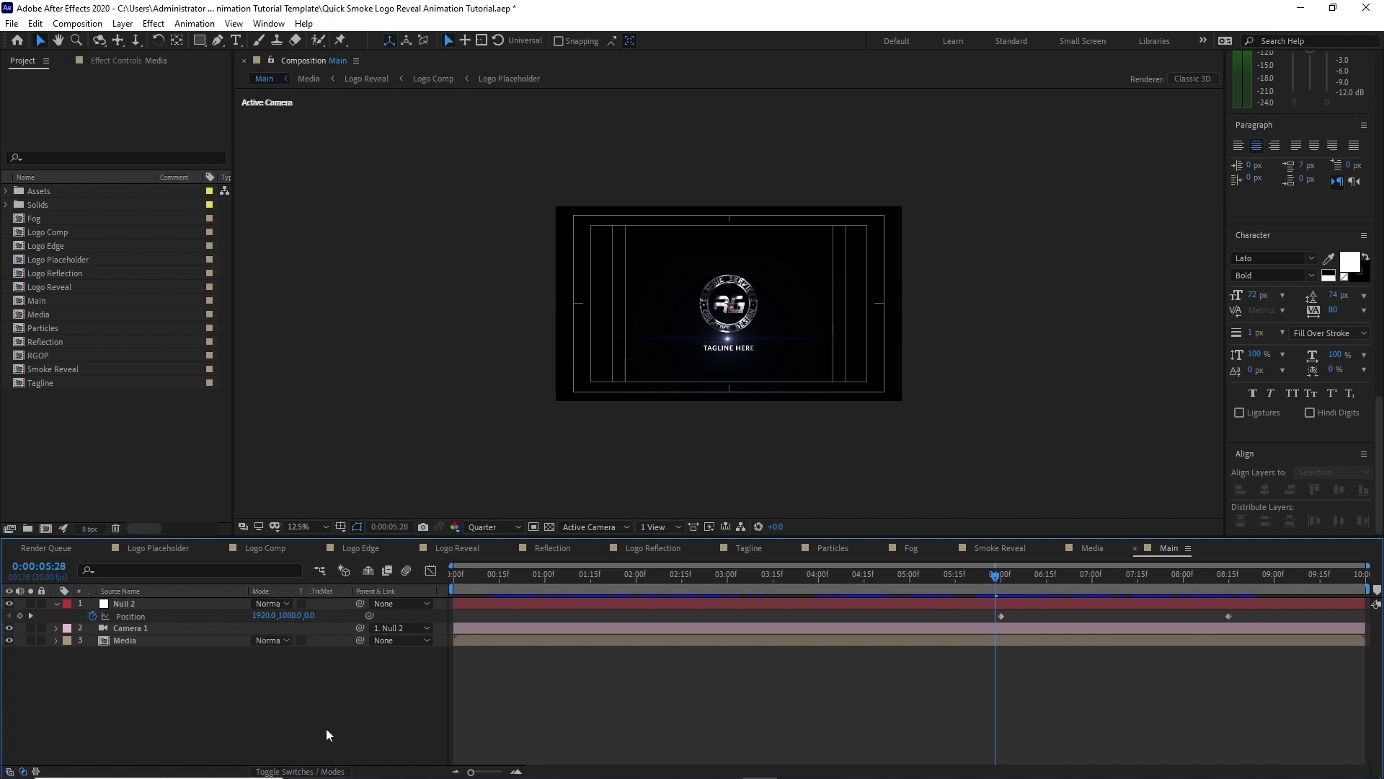
{"action": "left_click", "coordinate": [279, 640]}
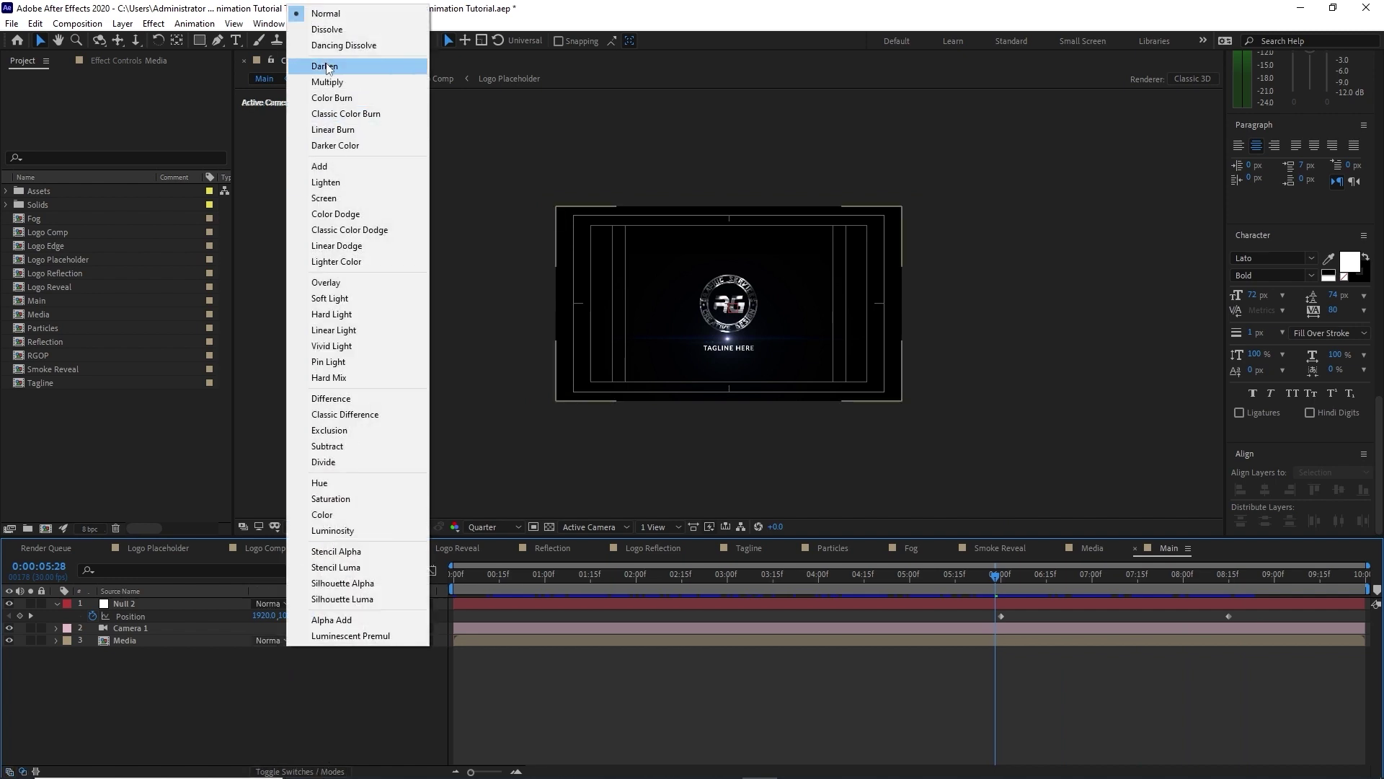
{"action": "left_click", "coordinate": [320, 166]}
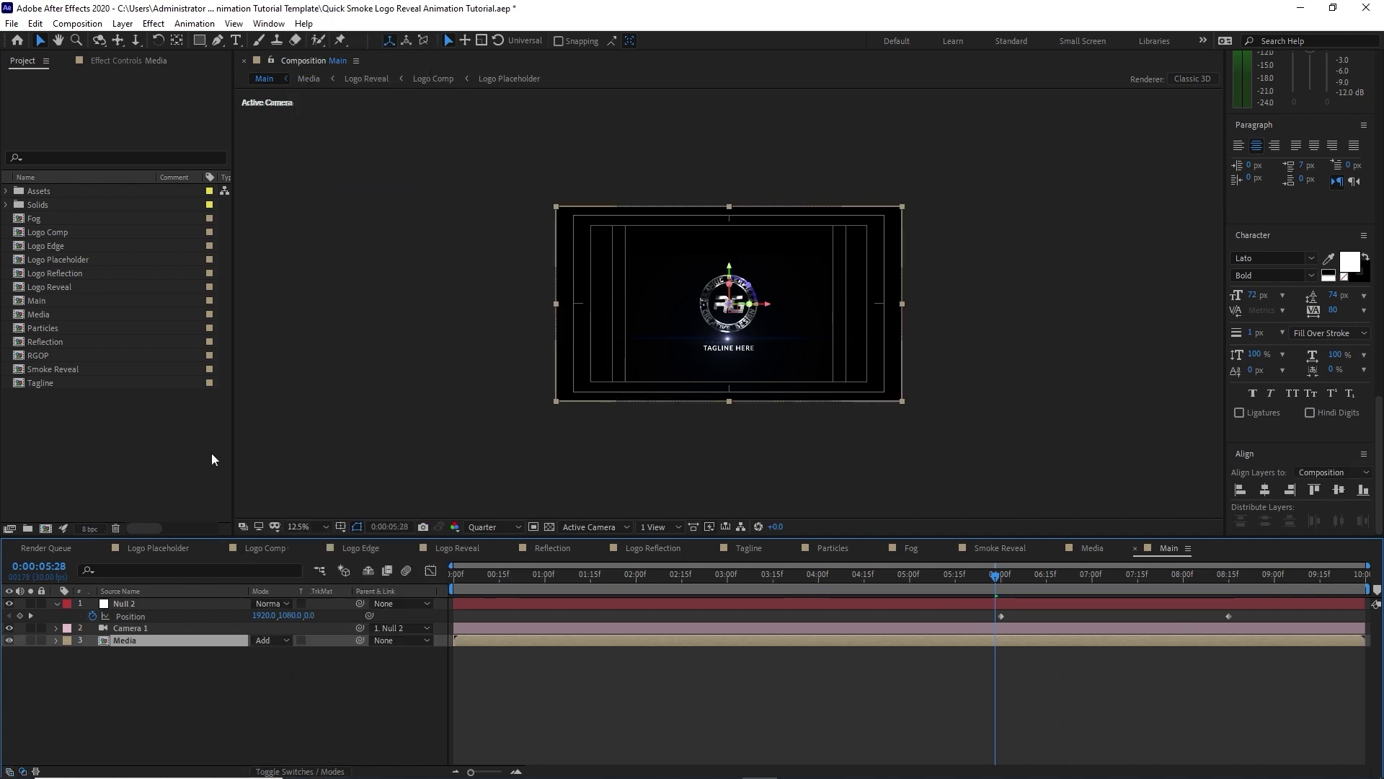
Step: Add the FloorTexture.png image from the assets as the bottom layer of Main
{"action": "left_click", "coordinate": [6, 190]}
{"action": "left_click", "coordinate": [20, 218]}
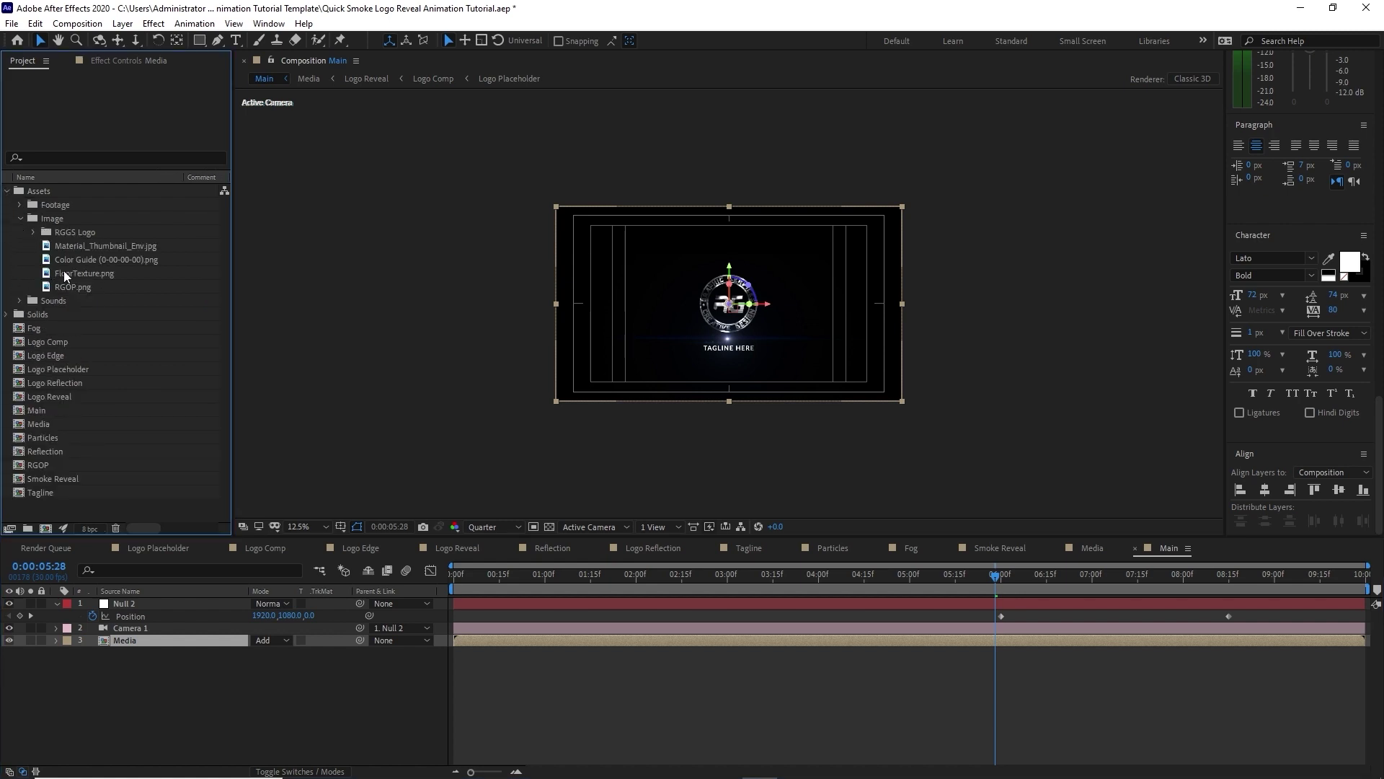
{"action": "left_click_drag", "start_coordinate": [70, 273], "coordinate": [106, 669]}
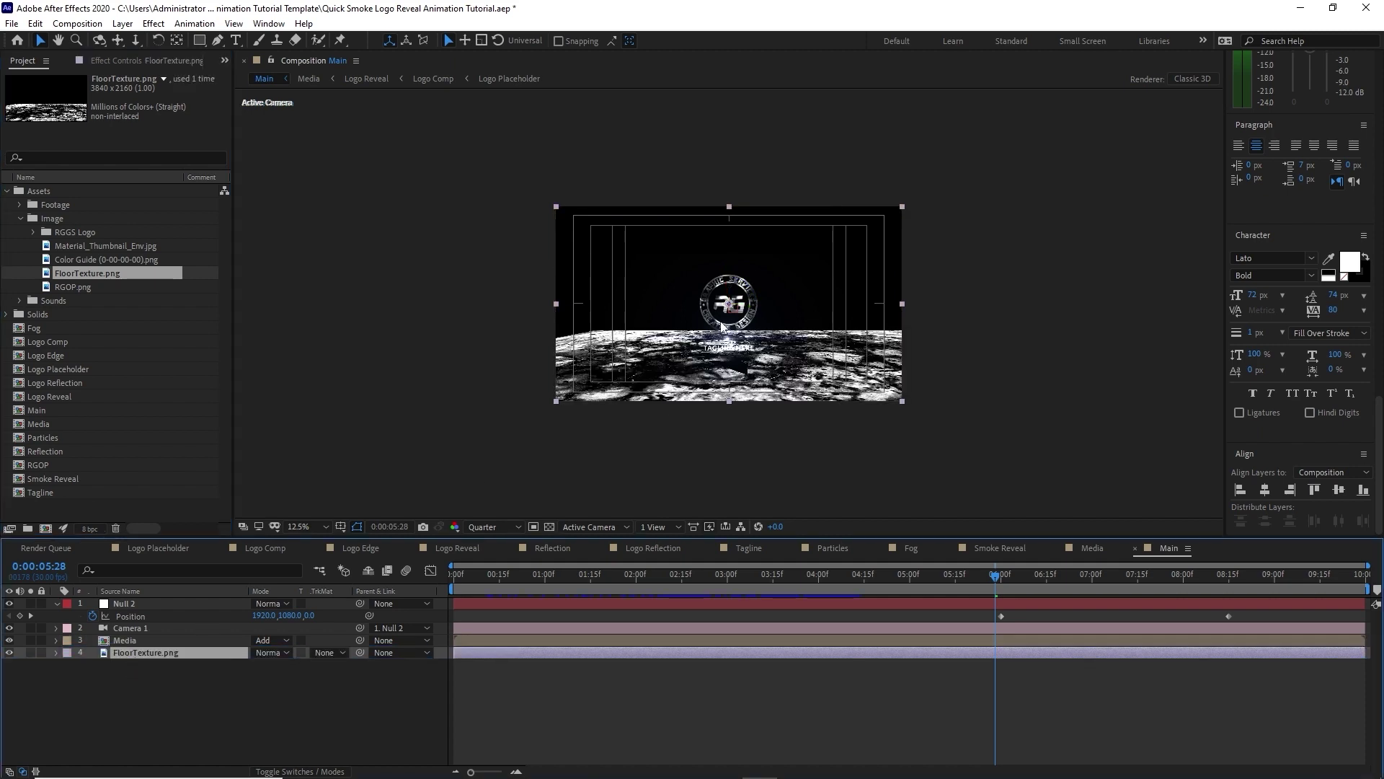
Step: Move the Media layer up so the logo and tagline sit above the floor texture, with the floor slightly lower
{"action": "left_click_drag", "start_coordinate": [731, 311], "coordinate": [721, 251]}
{"action": "left_click", "coordinate": [183, 643]}
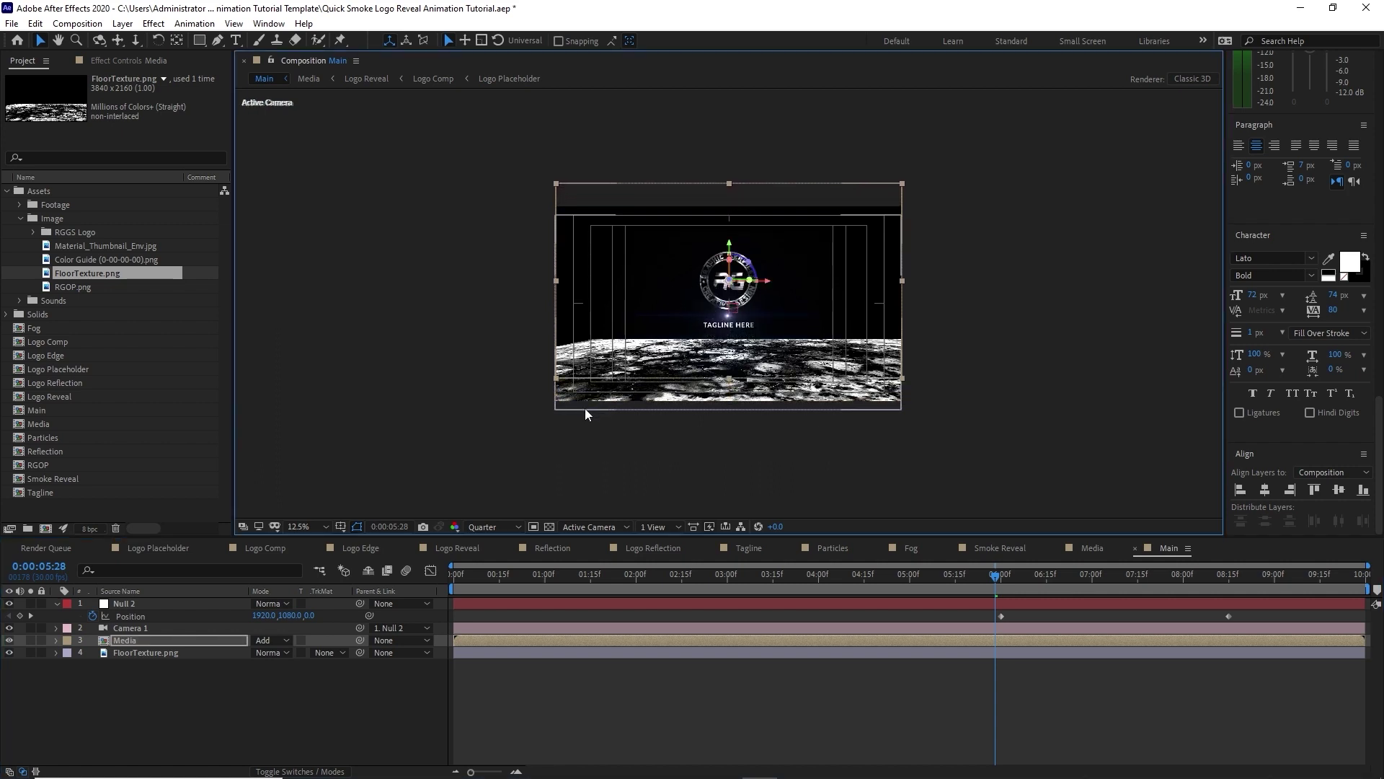
Step: Scale the FloorTexture.png layer to 135% and hide it
{"action": "left_click", "coordinate": [173, 654]}
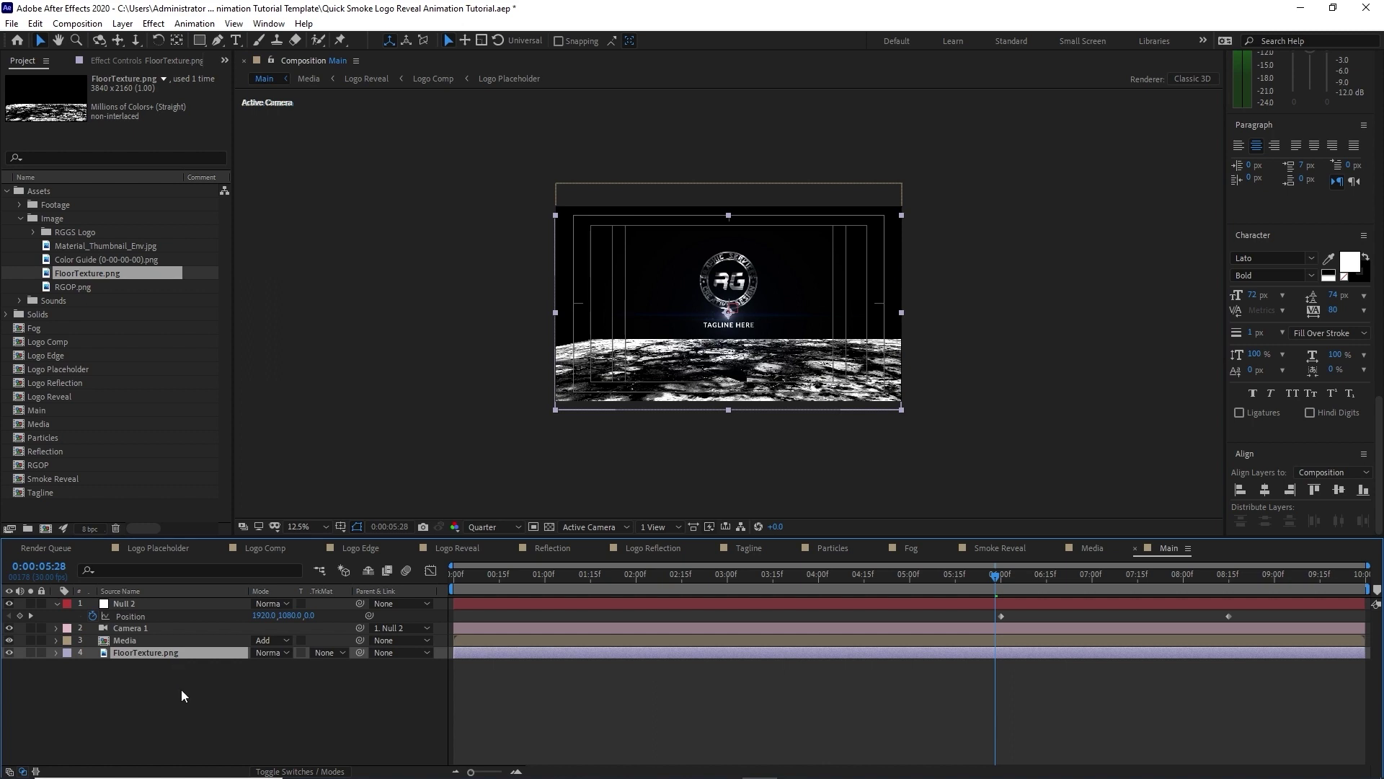
{"action": "key", "text": "s"}
{"action": "left_click_drag", "start_coordinate": [274, 664], "coordinate": [300, 665]}
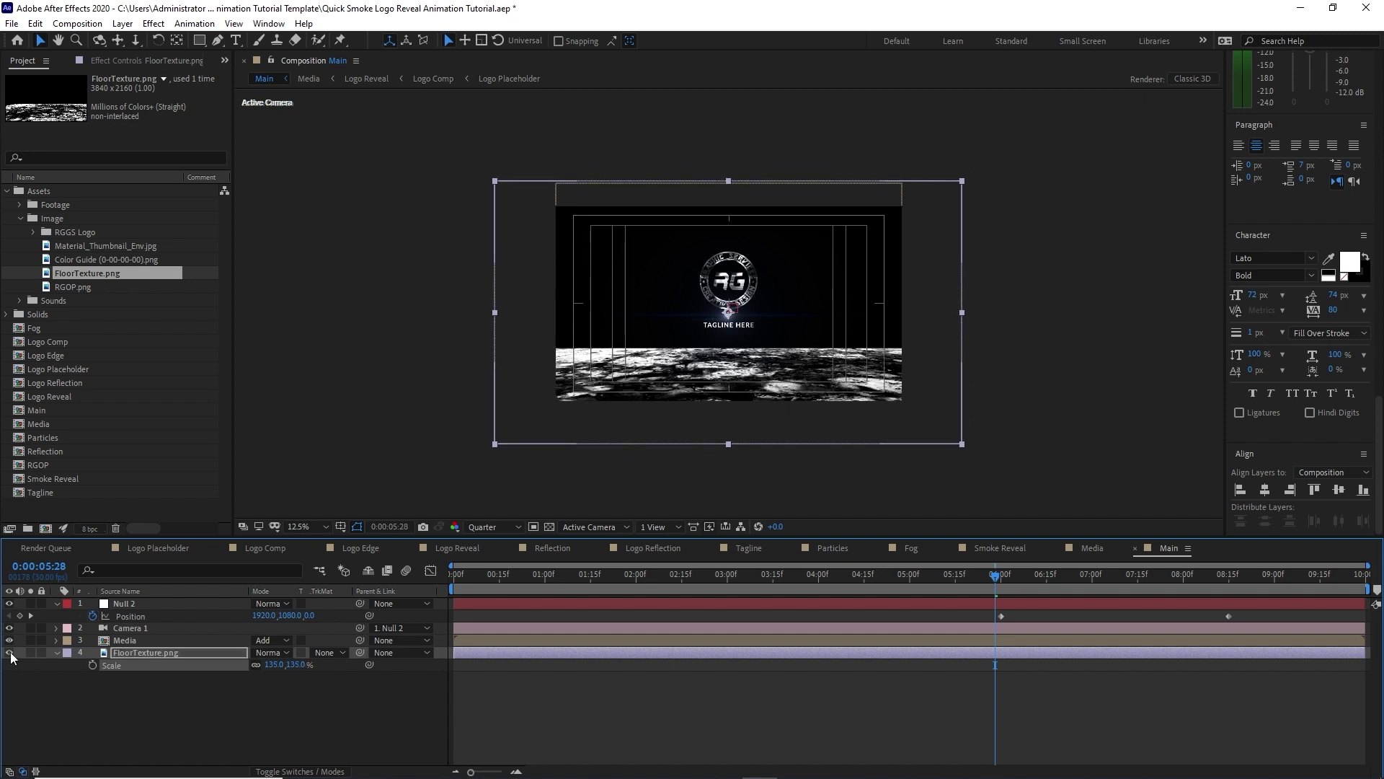
{"action": "left_click", "coordinate": [10, 653]}
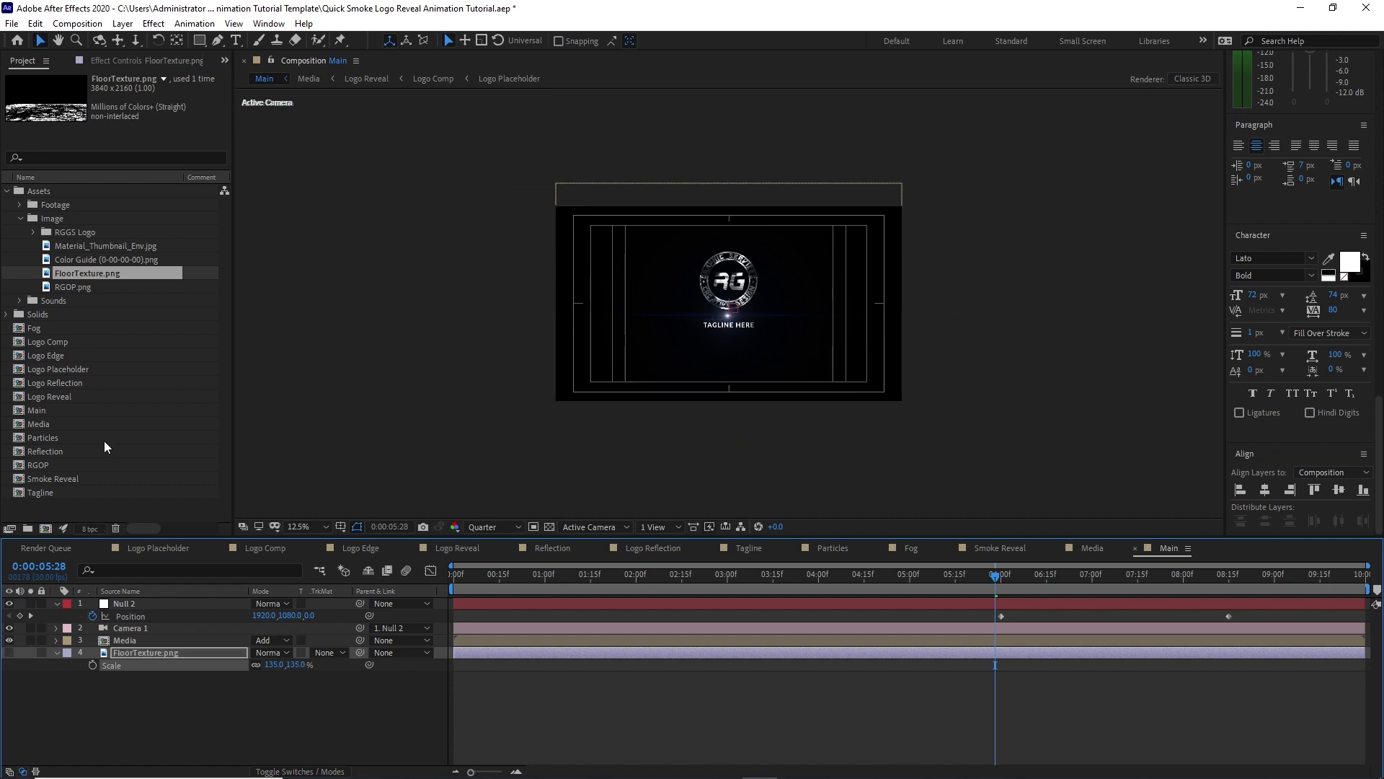
Step: Create an adjustment layer directly above FloorTexture.png and apply the Compound Blur effect to it
{"action": "left_click", "coordinate": [120, 24]}
{"action": "mouse_move", "coordinate": [151, 41]}
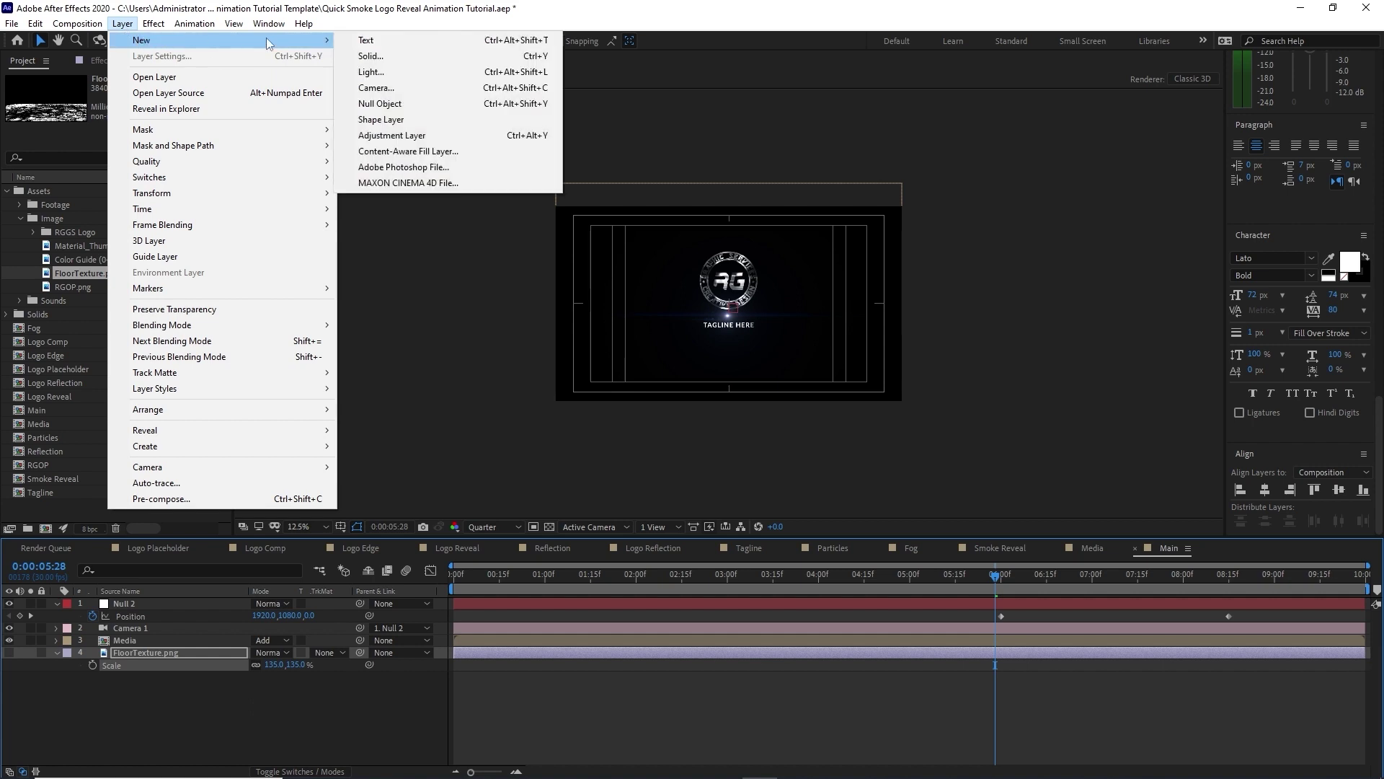
{"action": "left_click", "coordinate": [365, 136]}
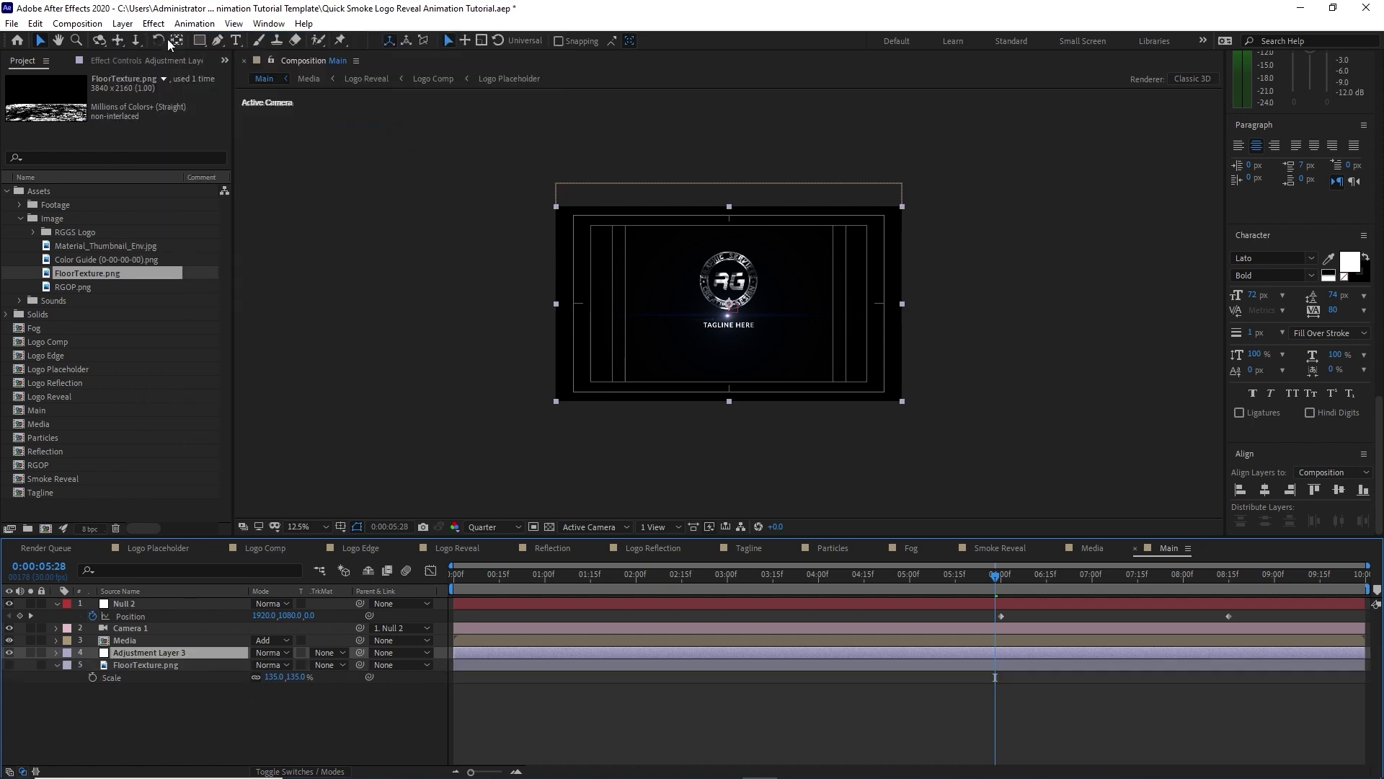
{"action": "left_click", "coordinate": [153, 24]}
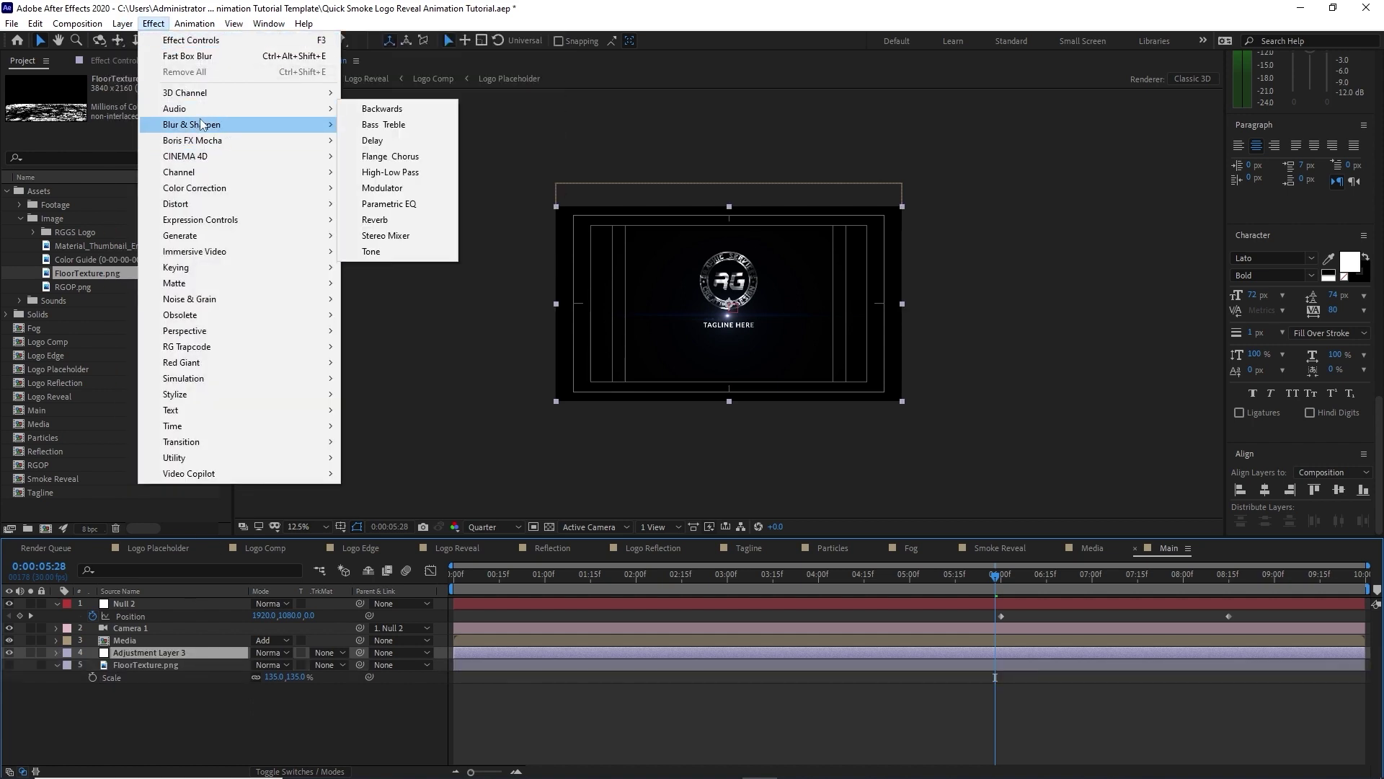
{"action": "mouse_move", "coordinate": [252, 126]}
{"action": "left_click", "coordinate": [393, 251]}
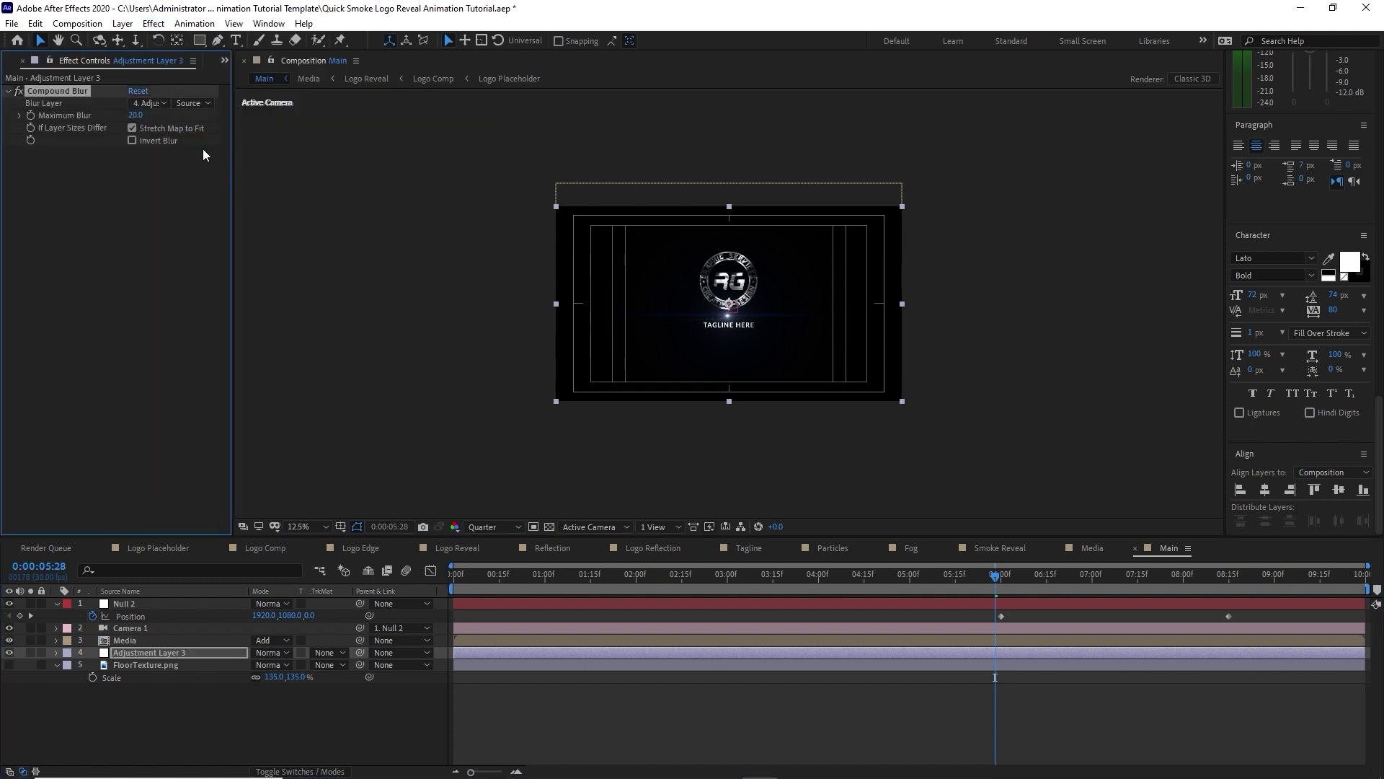
Step: Set the Compound Blur's blur layer to FloorTexture.png and its maximum blur to 35
{"action": "left_click", "coordinate": [159, 106]}
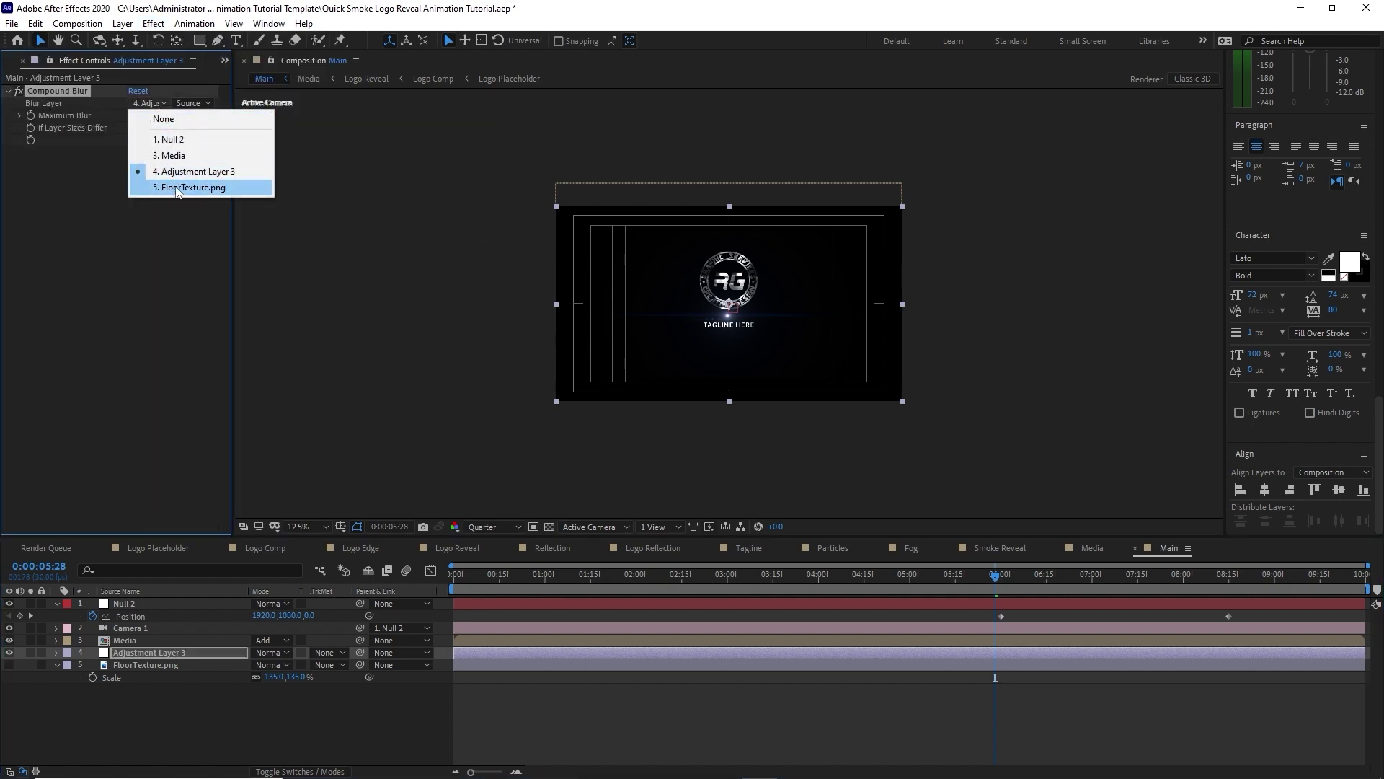
{"action": "left_click", "coordinate": [171, 189]}
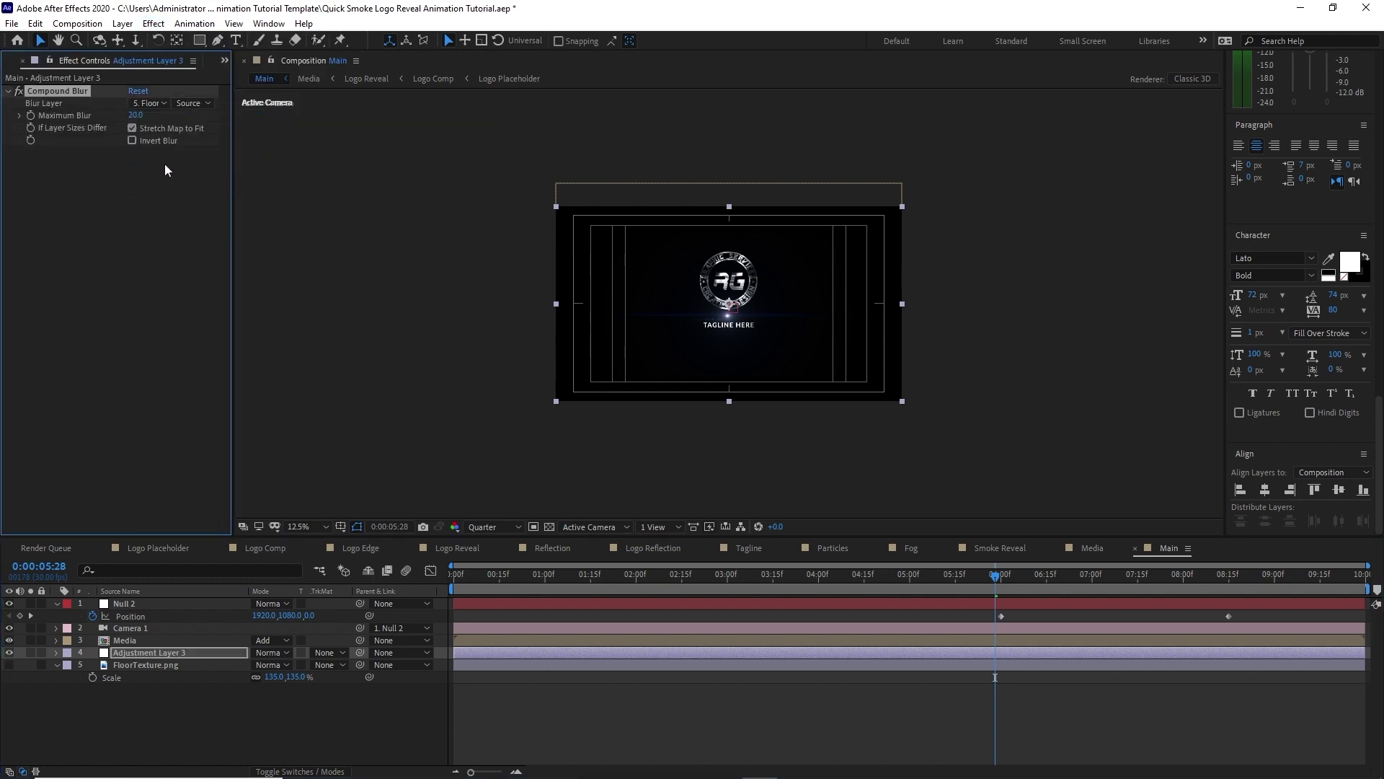
{"action": "left_click", "coordinate": [134, 116]}
{"action": "type", "text": "35"}
Step: Duplicate the Media layer and place the copy at the bottom of the layer stack
{"action": "left_click", "coordinate": [133, 642]}
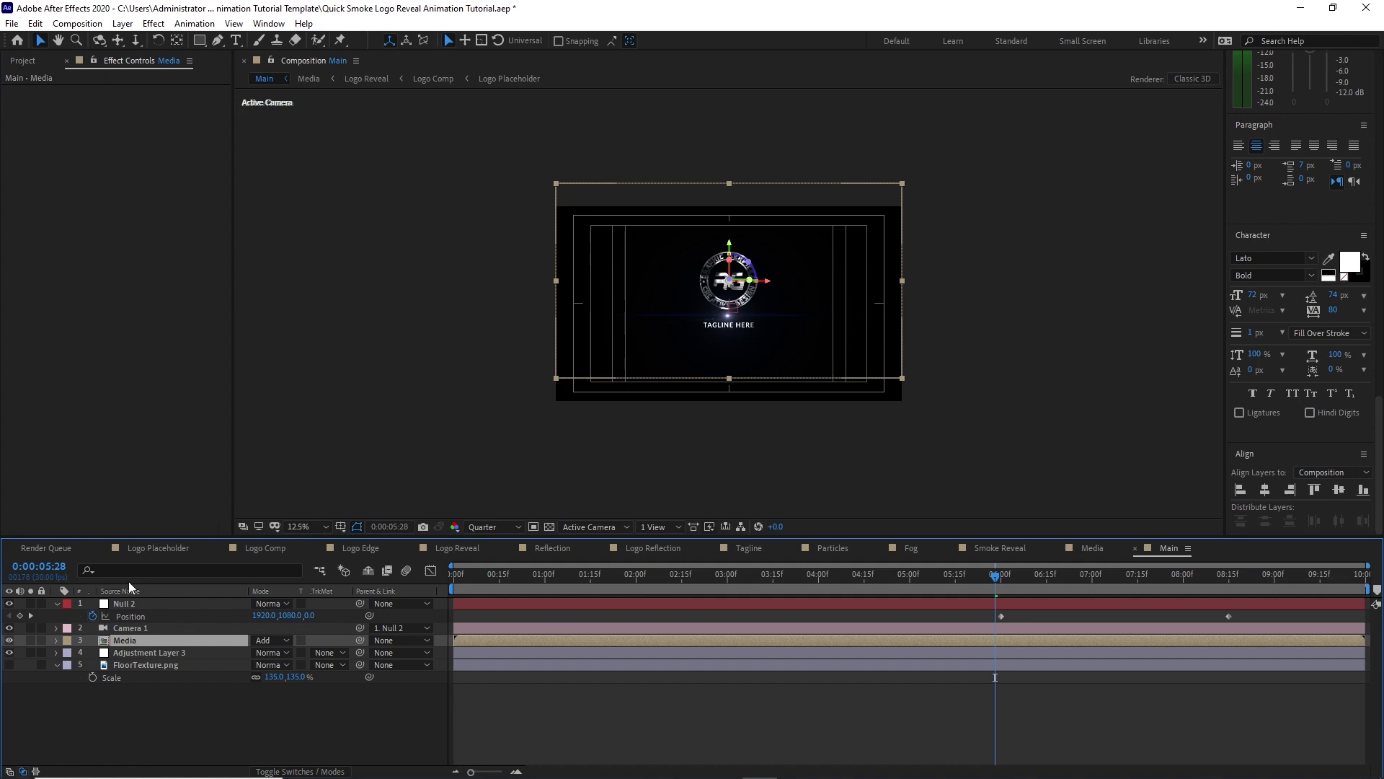
{"action": "left_click", "coordinate": [34, 24]}
{"action": "left_click", "coordinate": [58, 212]}
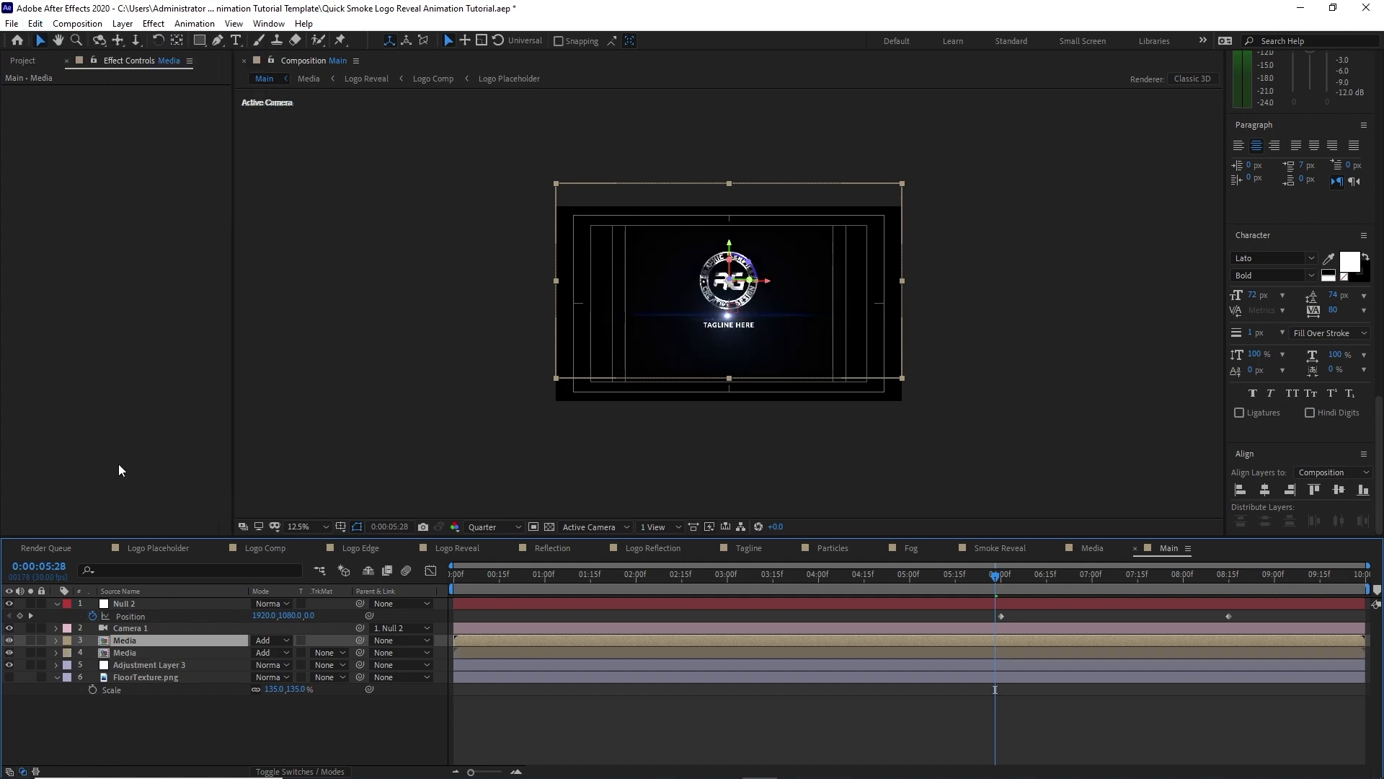
{"action": "left_click_drag", "start_coordinate": [157, 639], "coordinate": [158, 700]}
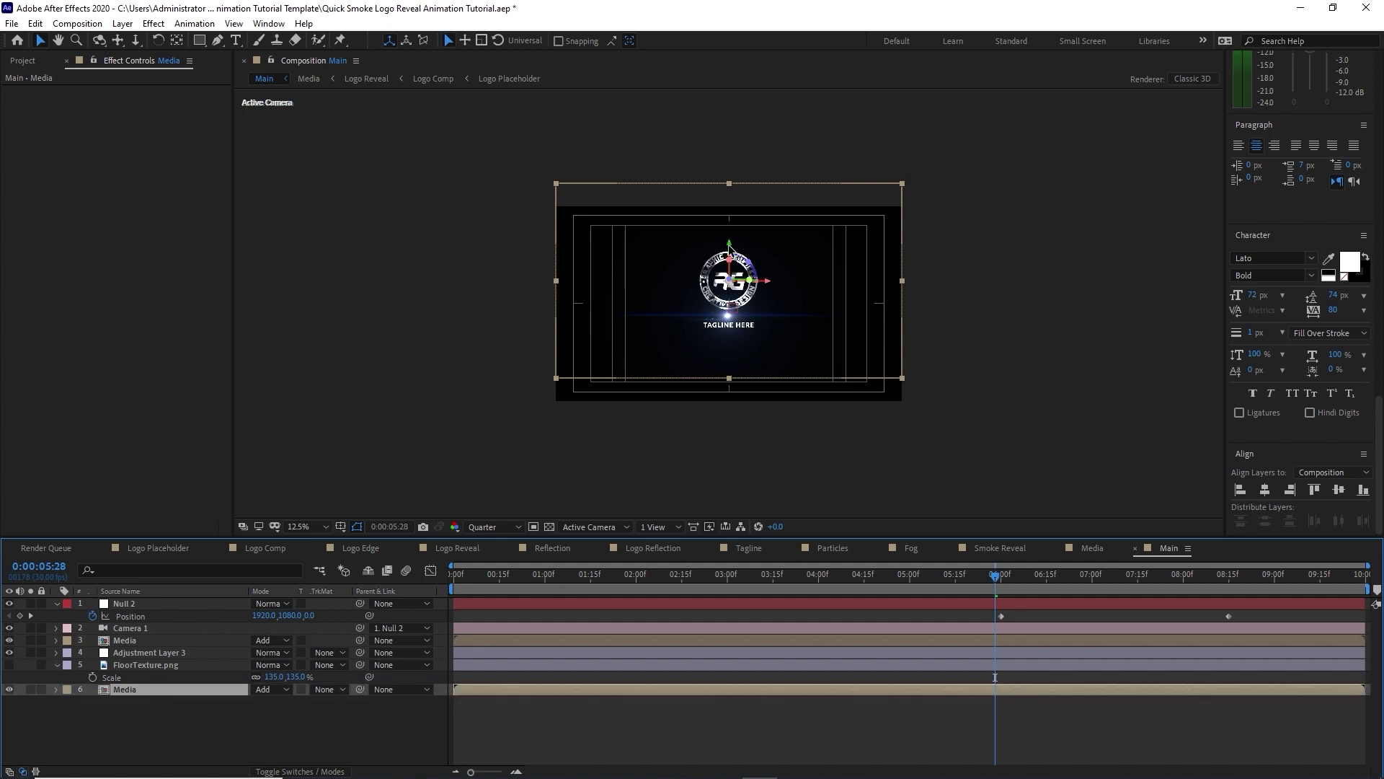
Step: Flip the bottom Media copy vertically and position it just below the tagline as a mirrored reflection
{"action": "left_click_drag", "start_coordinate": [729, 250], "coordinate": [726, 331]}
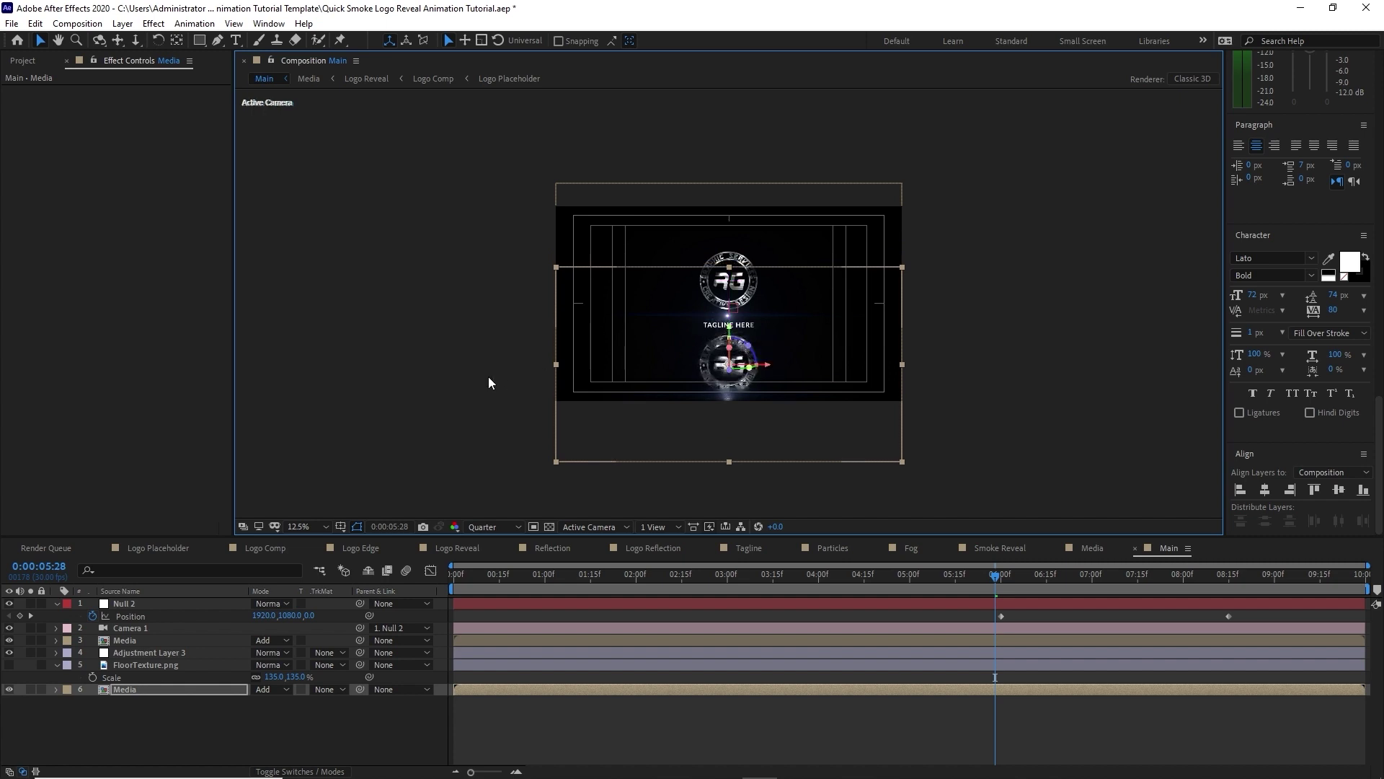
{"action": "left_click", "coordinate": [123, 23]}
{"action": "mouse_move", "coordinate": [303, 202]}
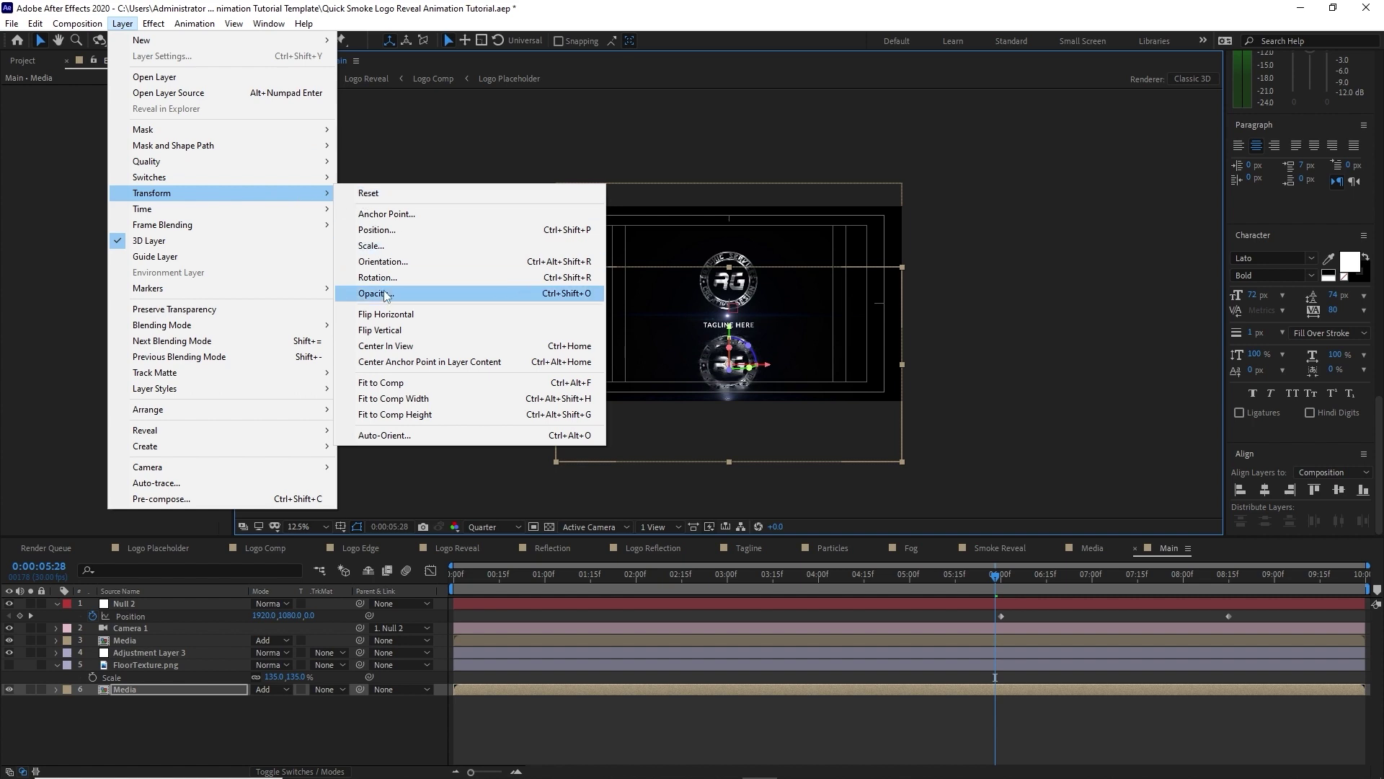
{"action": "left_click", "coordinate": [391, 326]}
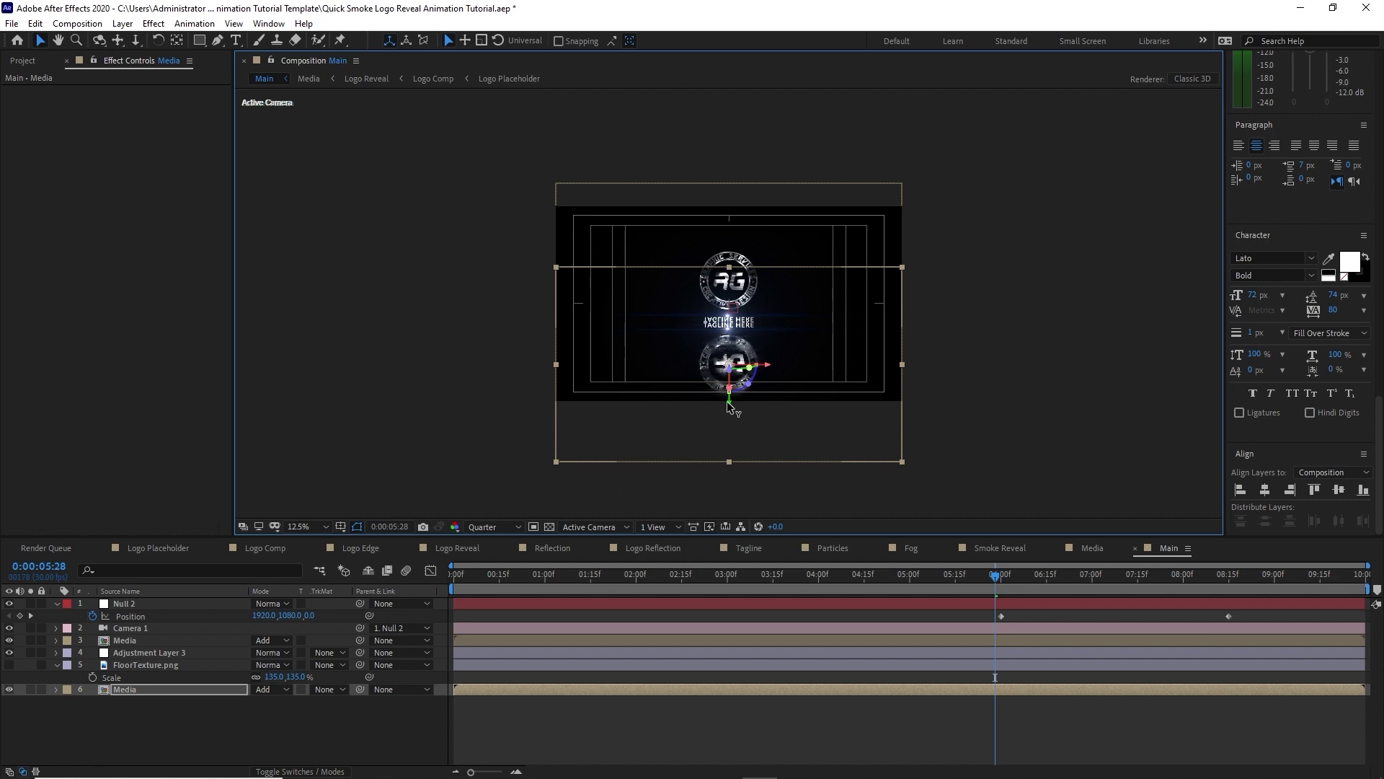
{"action": "left_click_drag", "start_coordinate": [728, 406], "coordinate": [733, 429]}
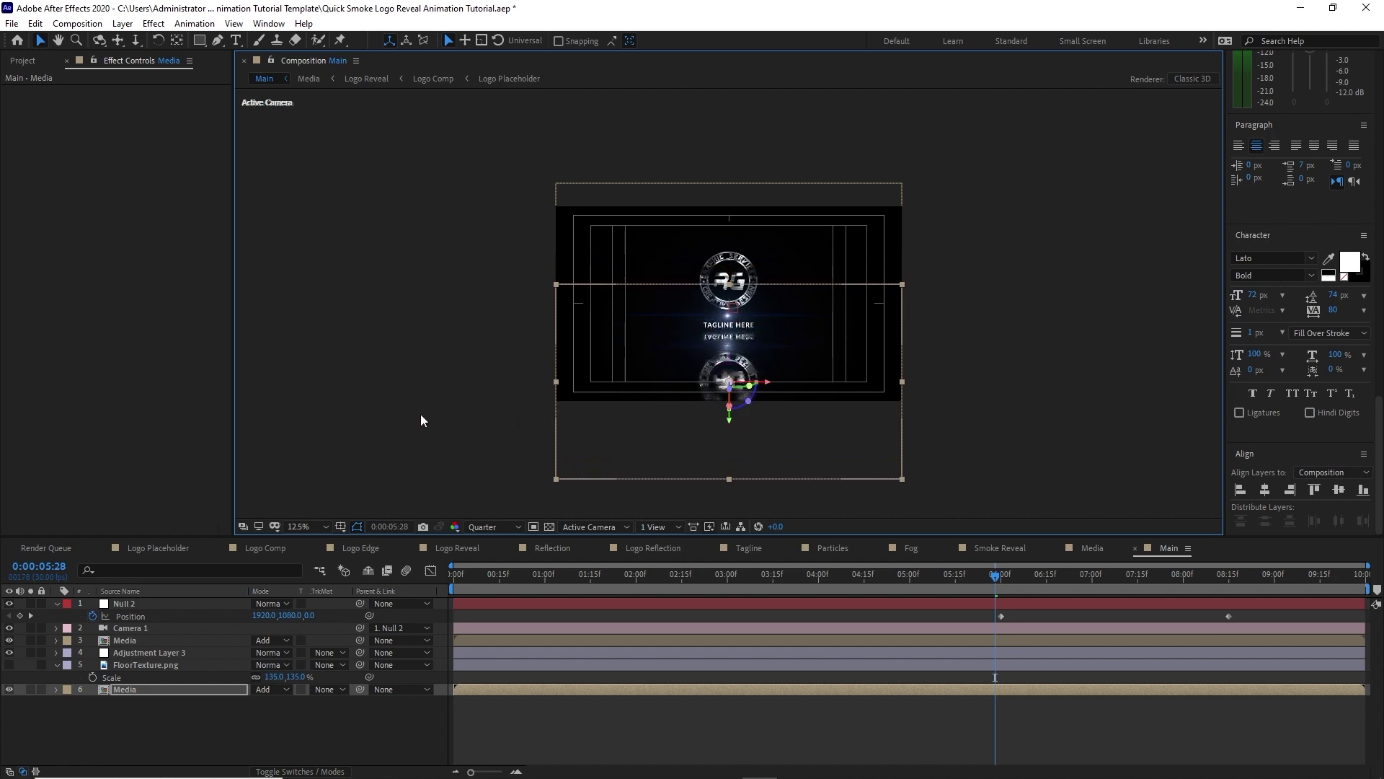
Step: Apply Fast Box Blur to the bottom Media copy with 1 iteration and a blur radius of 15
{"action": "left_click", "coordinate": [154, 23]}
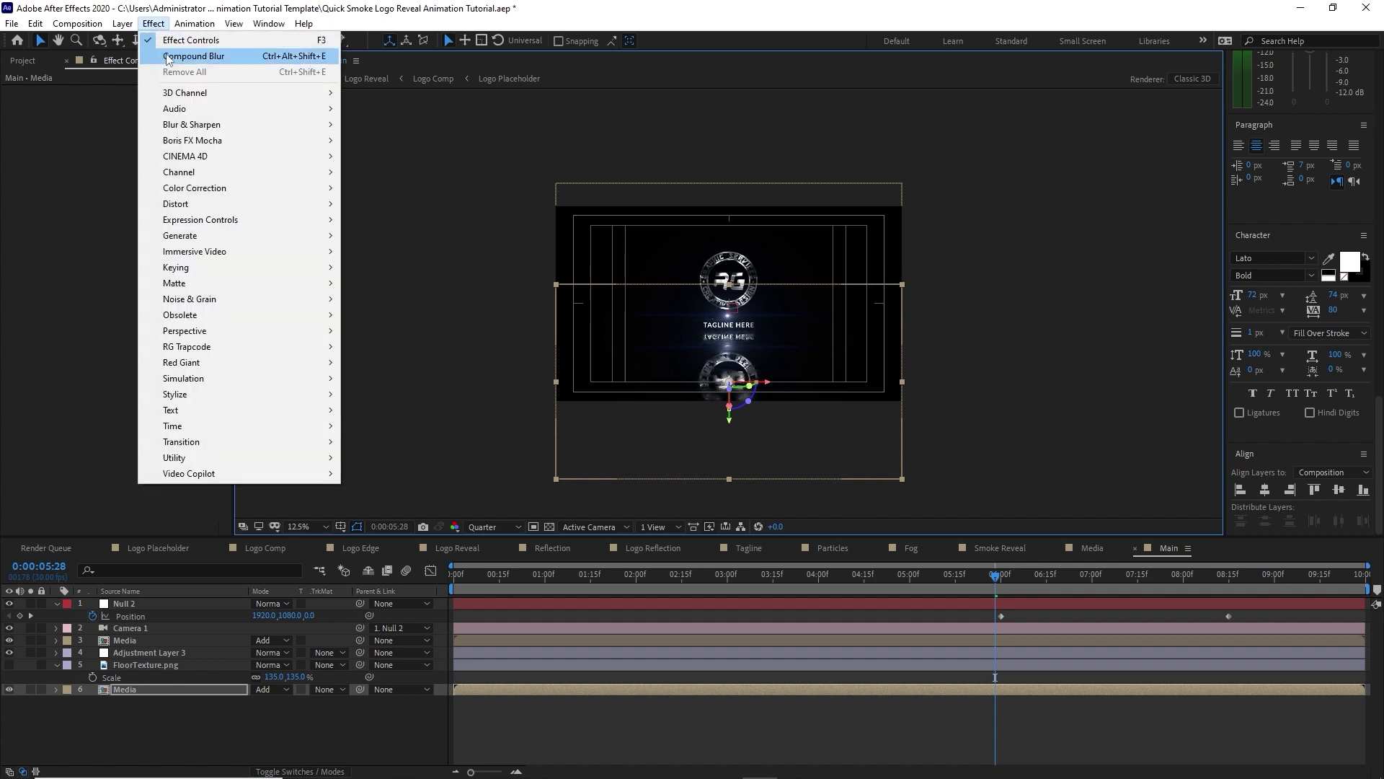
{"action": "mouse_move", "coordinate": [206, 130]}
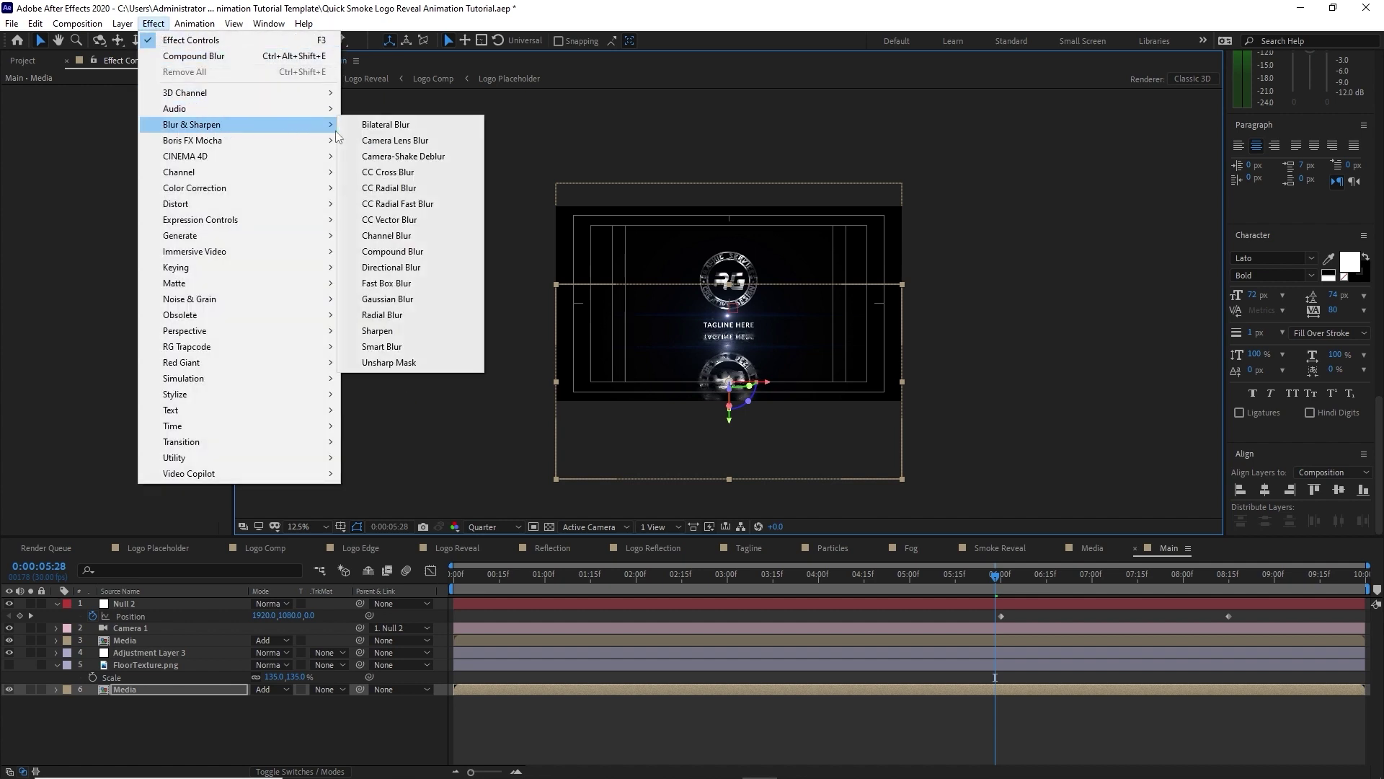
{"action": "left_click", "coordinate": [375, 281]}
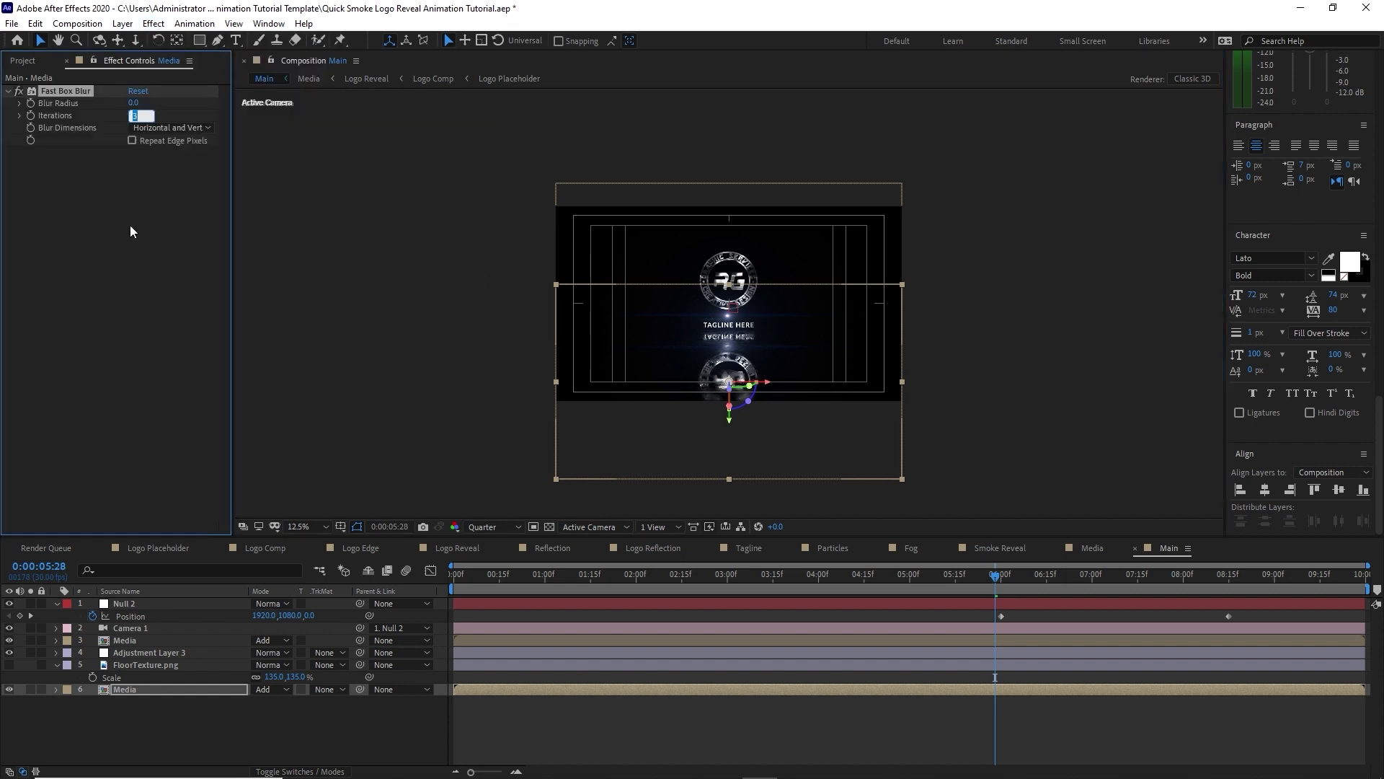
{"action": "type", "text": "1"}
{"action": "left_click", "coordinate": [136, 105]}
{"action": "type", "text": "15"}
{"action": "left_click", "coordinate": [96, 322]}
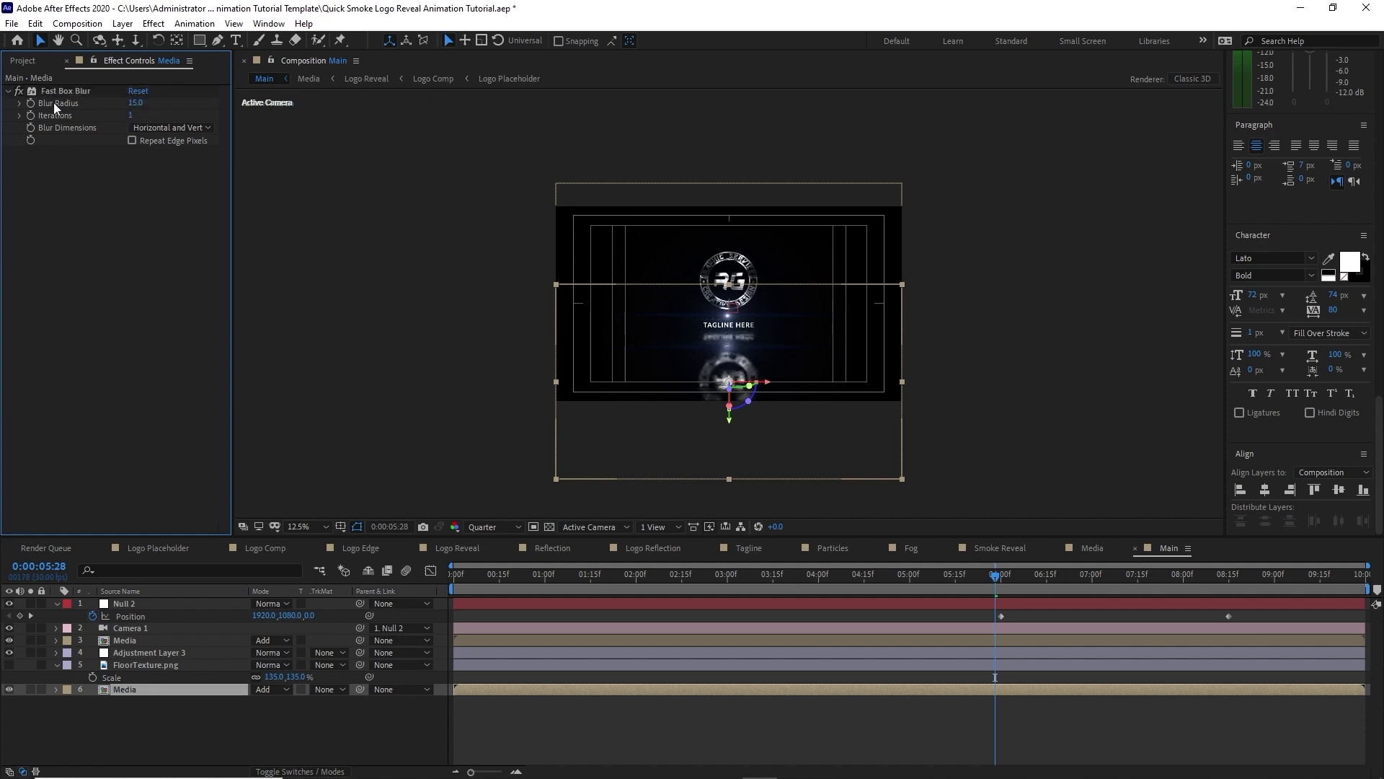
{"action": "left_click", "coordinate": [29, 63]}
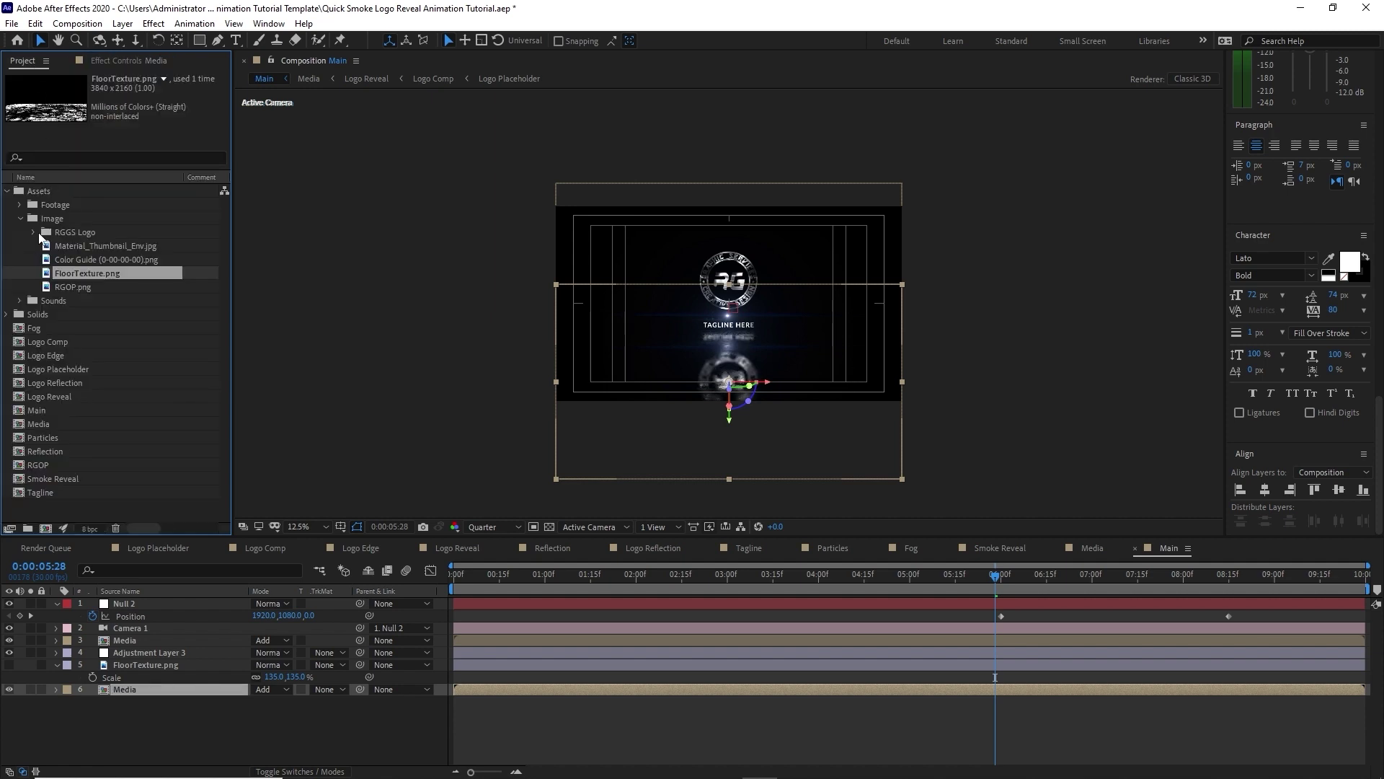
{"action": "left_click", "coordinate": [21, 205]}
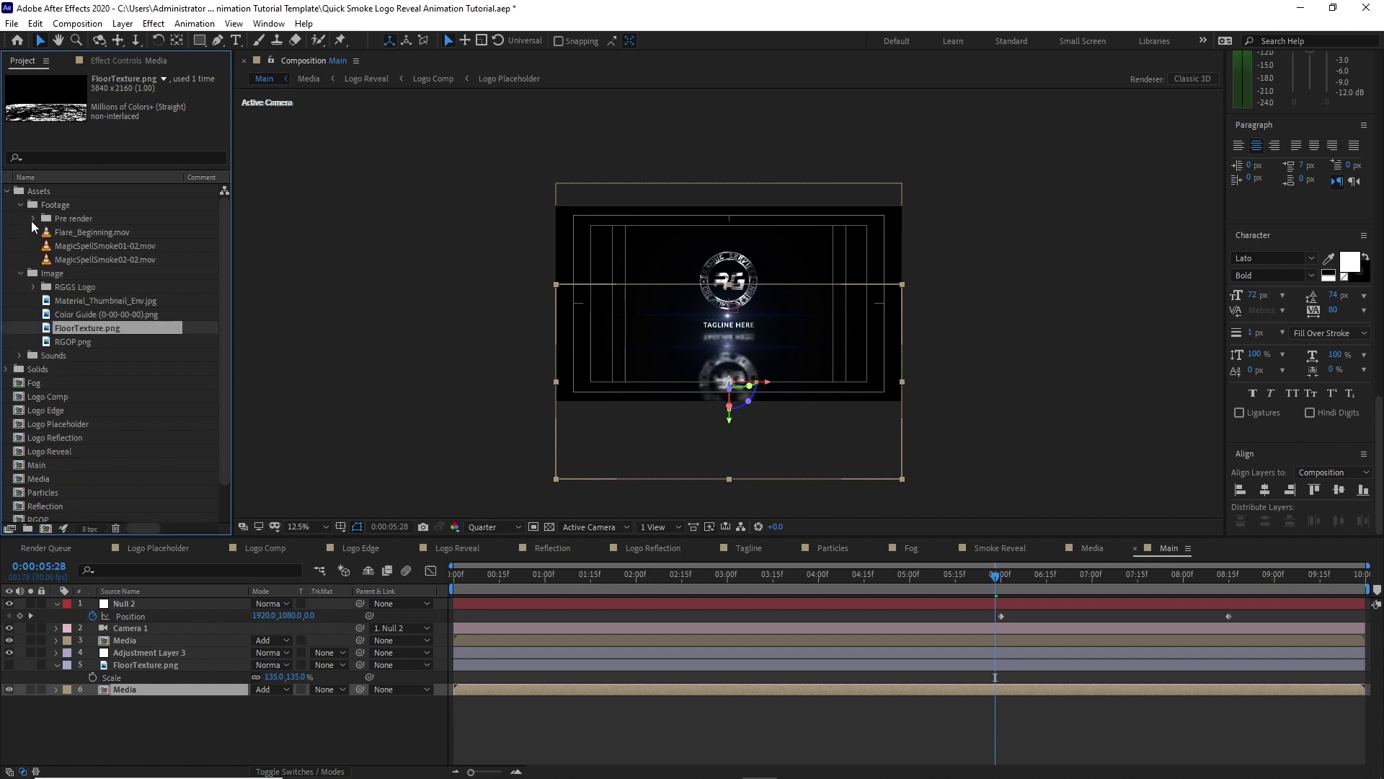
{"action": "left_click", "coordinate": [32, 218]}
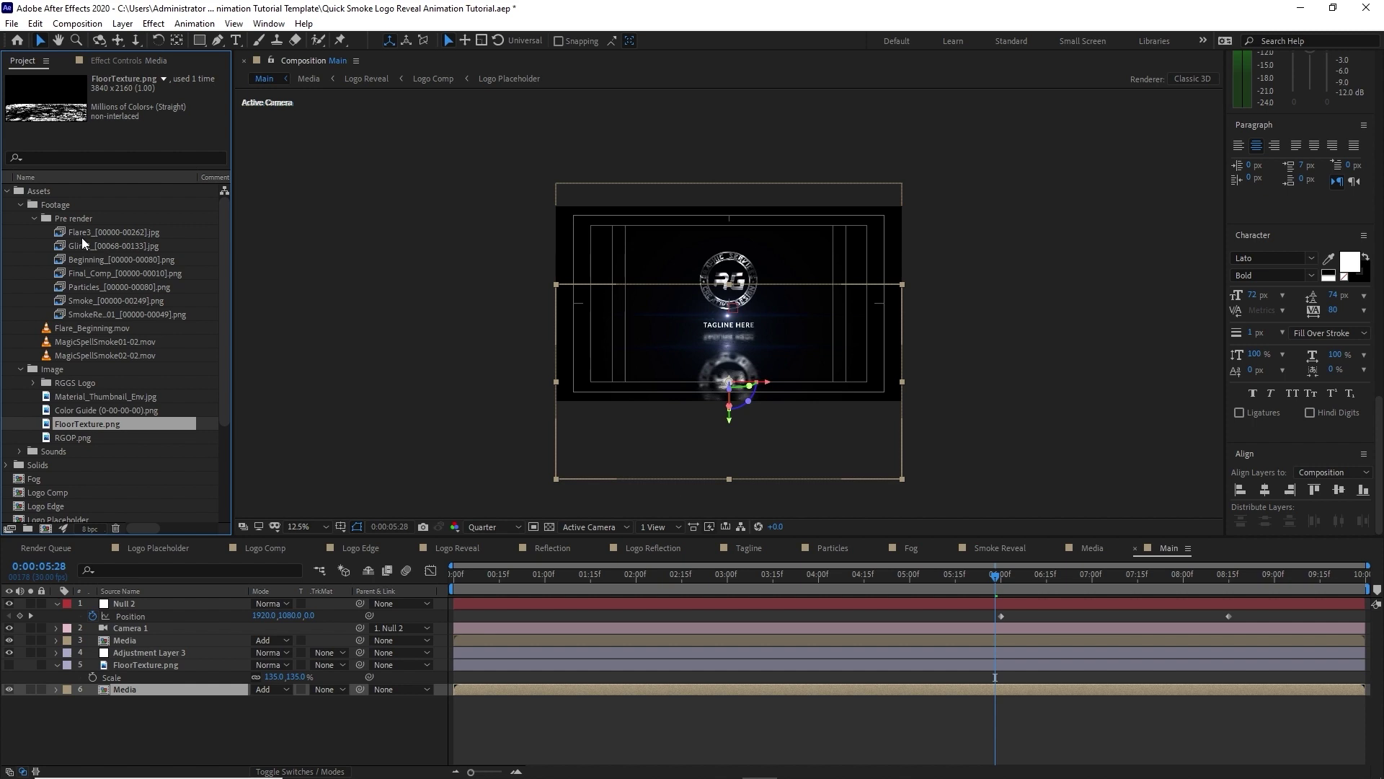
{"action": "left_click_drag", "start_coordinate": [81, 236], "coordinate": [174, 699]}
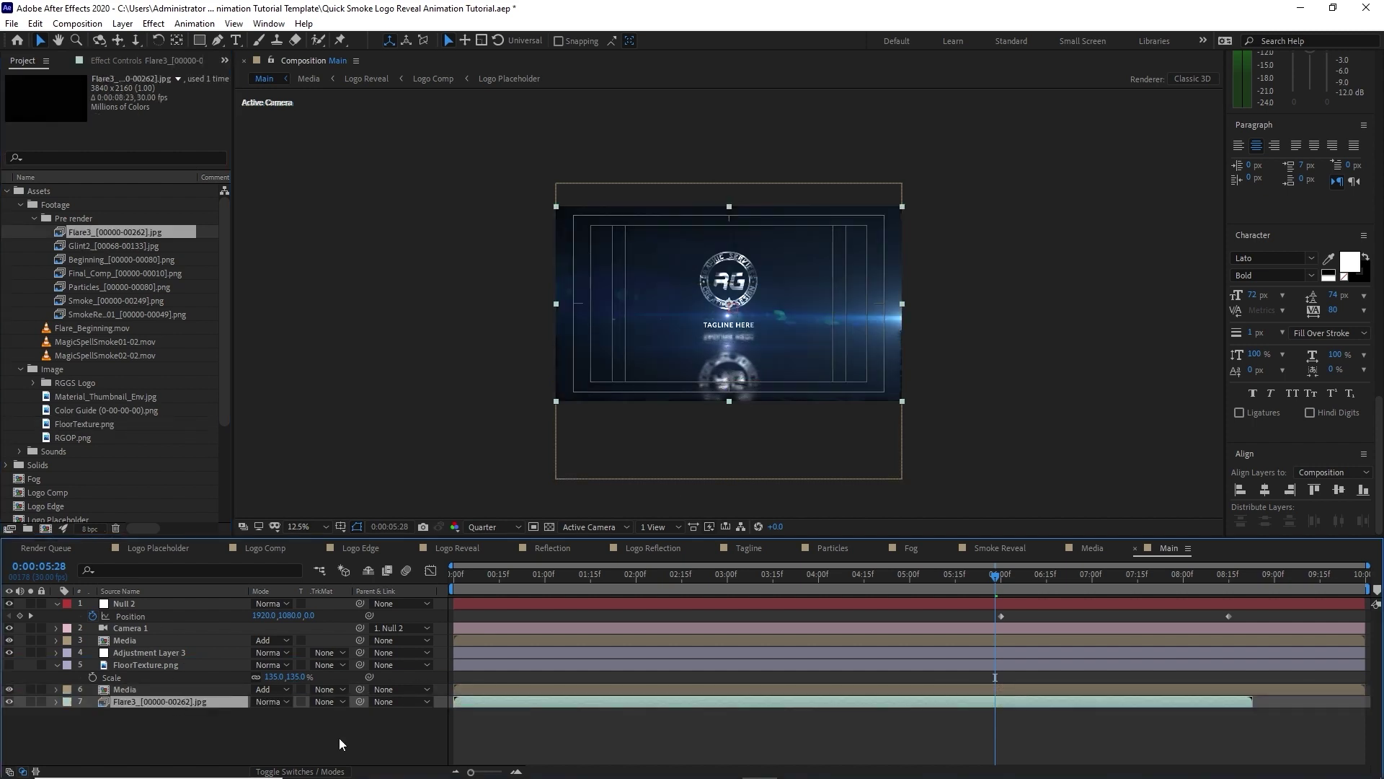
Step: Set the Flare3 layer's opacity to 25%
{"action": "key", "text": "t"}
{"action": "left_click", "coordinate": [263, 713]}
{"action": "type", "text": "25"}
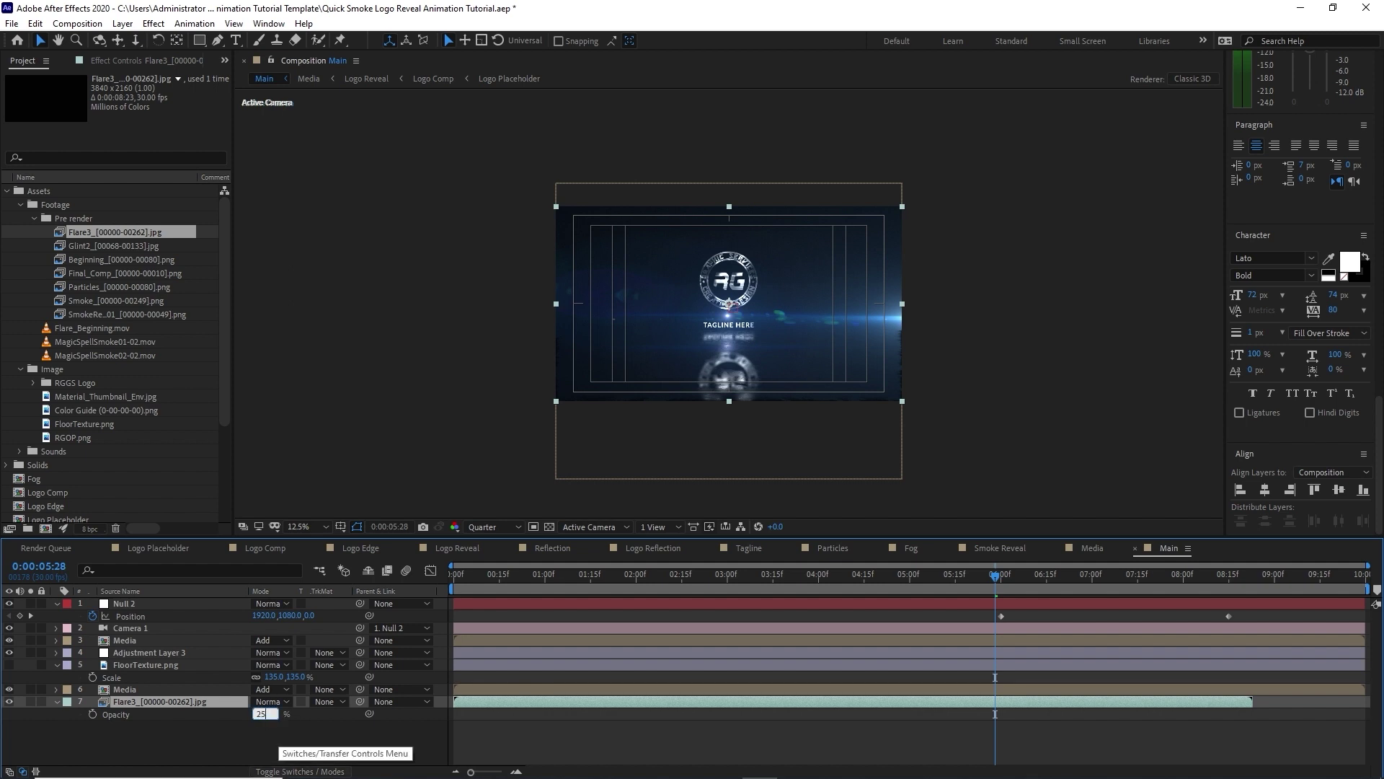
{"action": "left_click", "coordinate": [287, 735]}
Step: Preview the Main composition from the beginning
{"action": "left_click_drag", "start_coordinate": [595, 589], "coordinate": [454, 577]}
{"action": "key", "text": "space"}
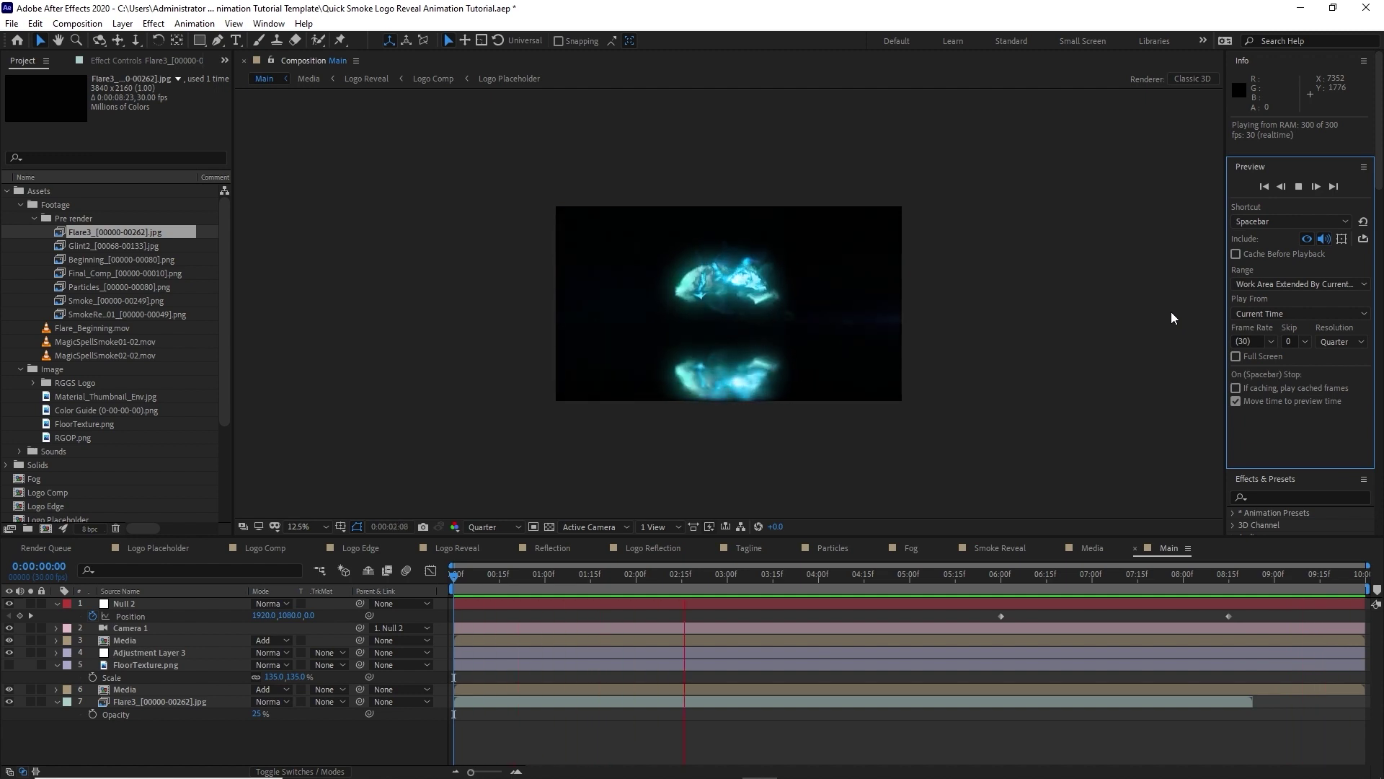
{"action": "left_click", "coordinate": [1293, 187]}
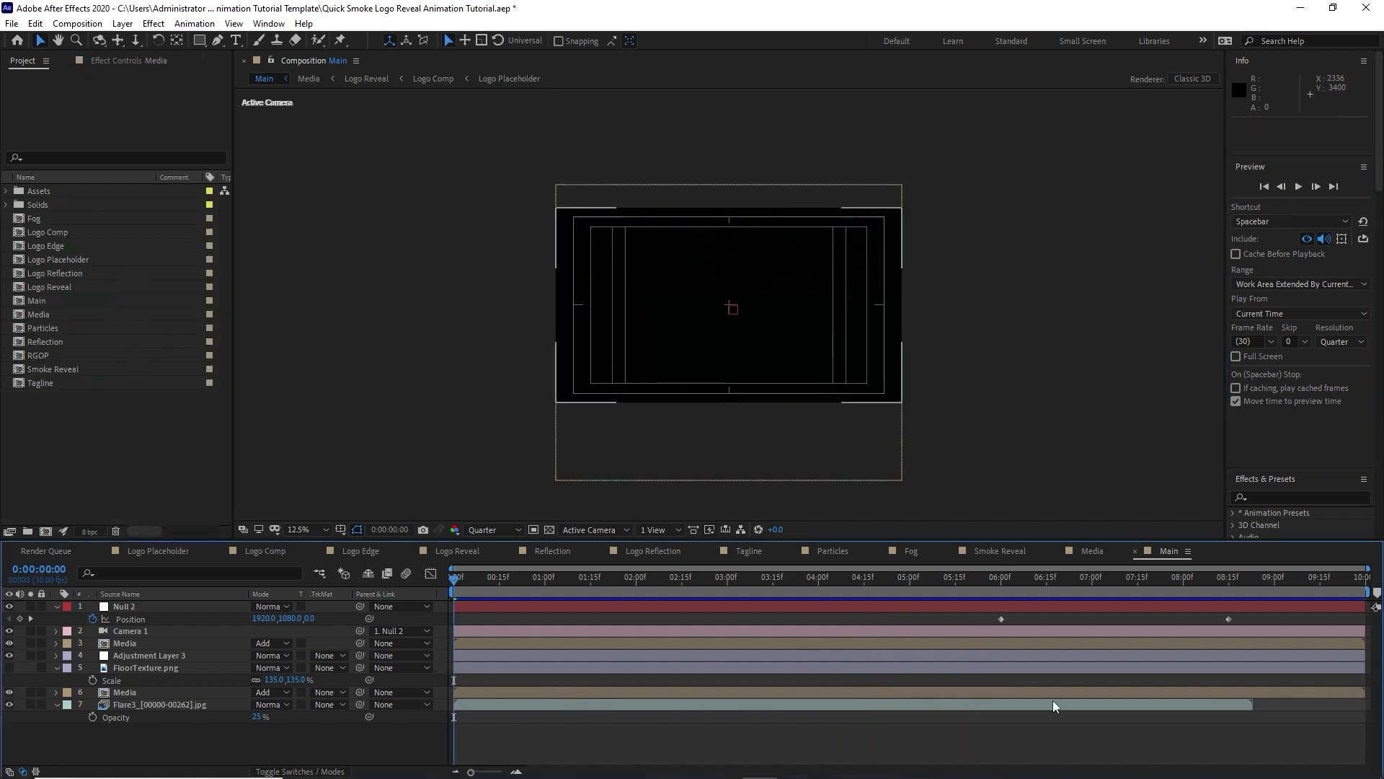
Step: Enable time remapping on the Flare3 layer and extend the layer and its last keyframe to the composition's end at 0:00:09:29
{"action": "left_click", "coordinate": [1235, 706]}
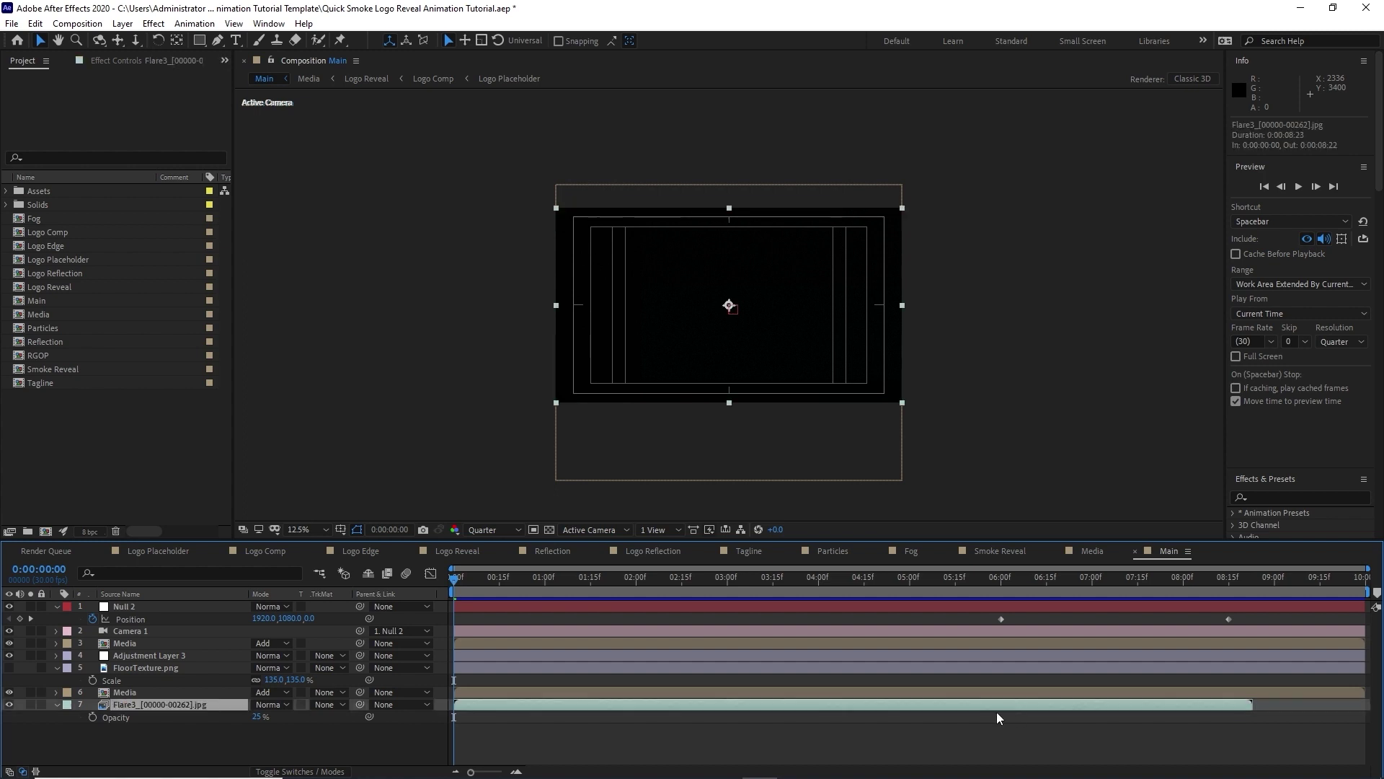
{"action": "right_click", "coordinate": [641, 707]}
{"action": "mouse_move", "coordinate": [755, 381]}
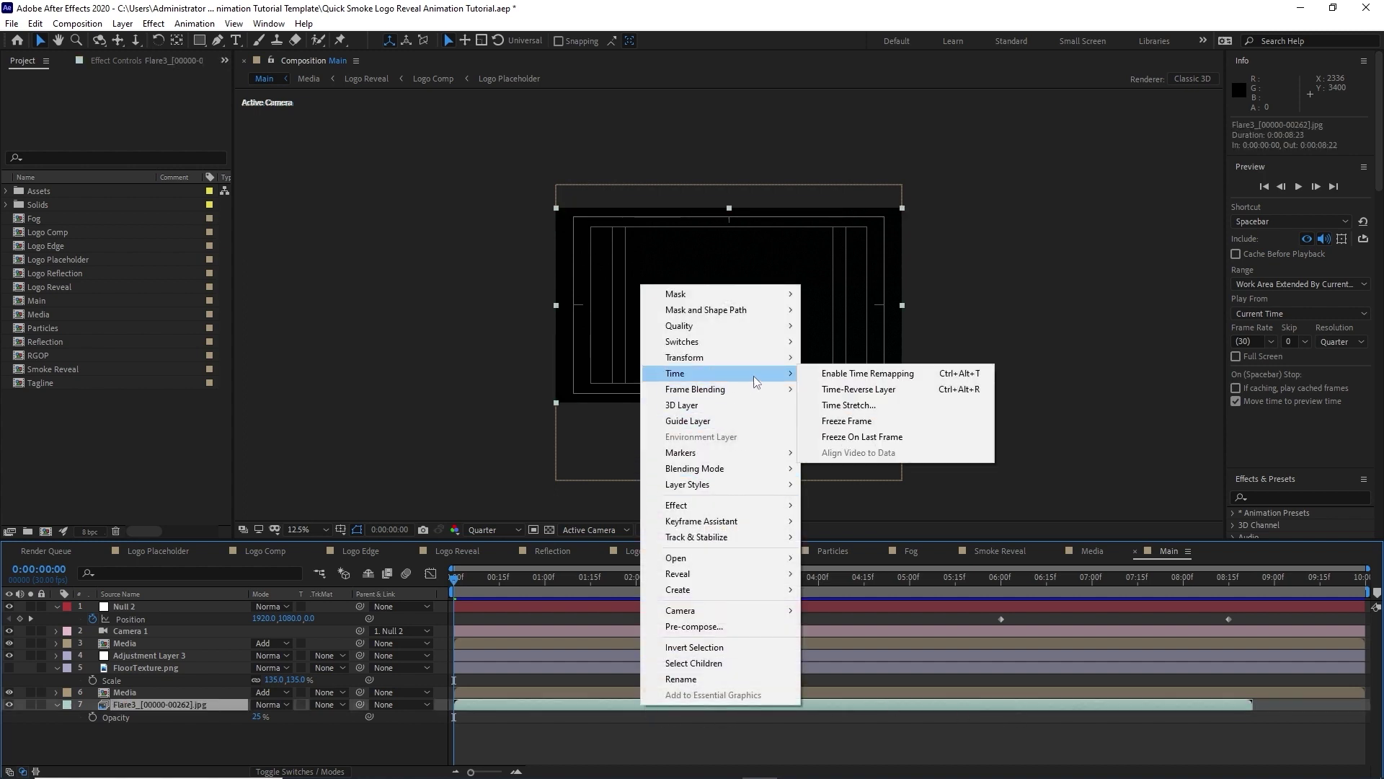
{"action": "left_click", "coordinate": [810, 373]}
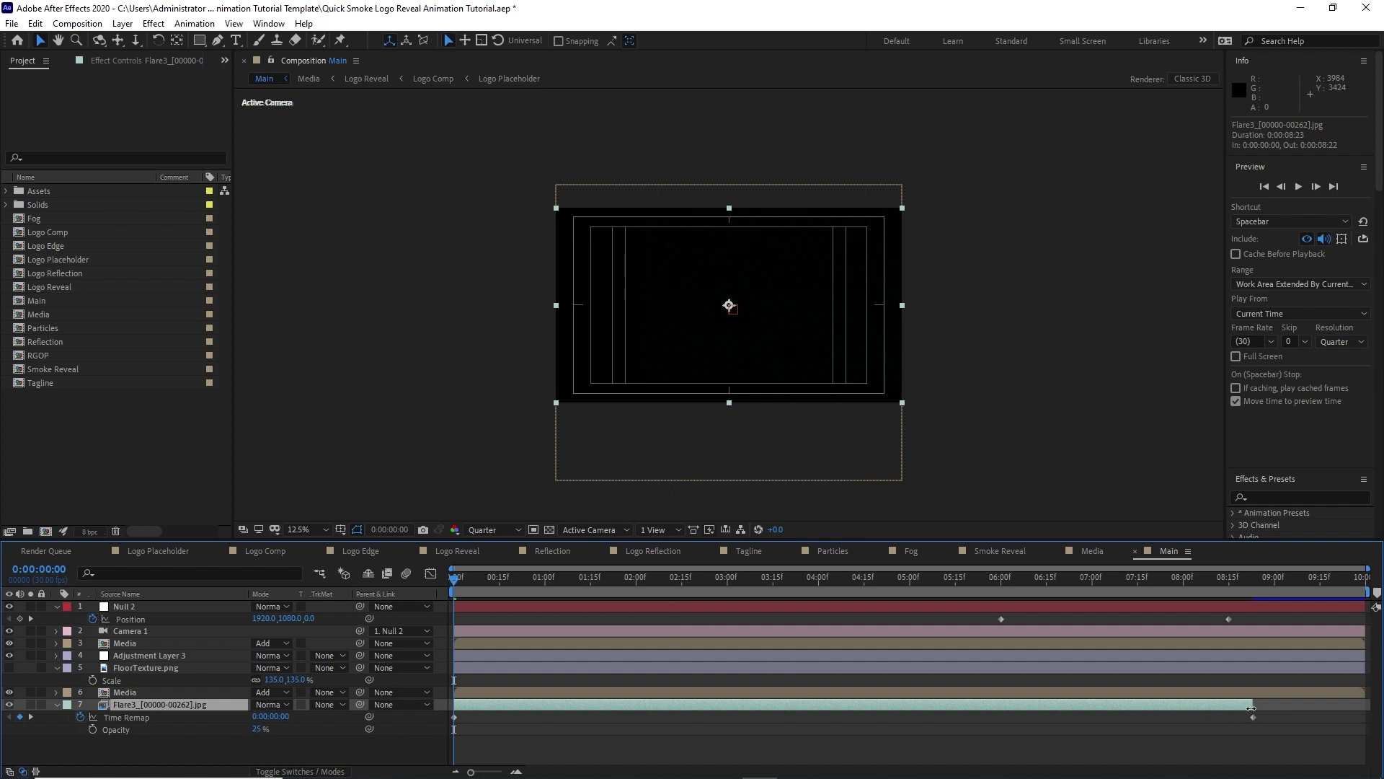
{"action": "left_click_drag", "start_coordinate": [1251, 708], "coordinate": [1363, 708]}
{"action": "left_click_drag", "start_coordinate": [1253, 716], "coordinate": [1368, 718]}
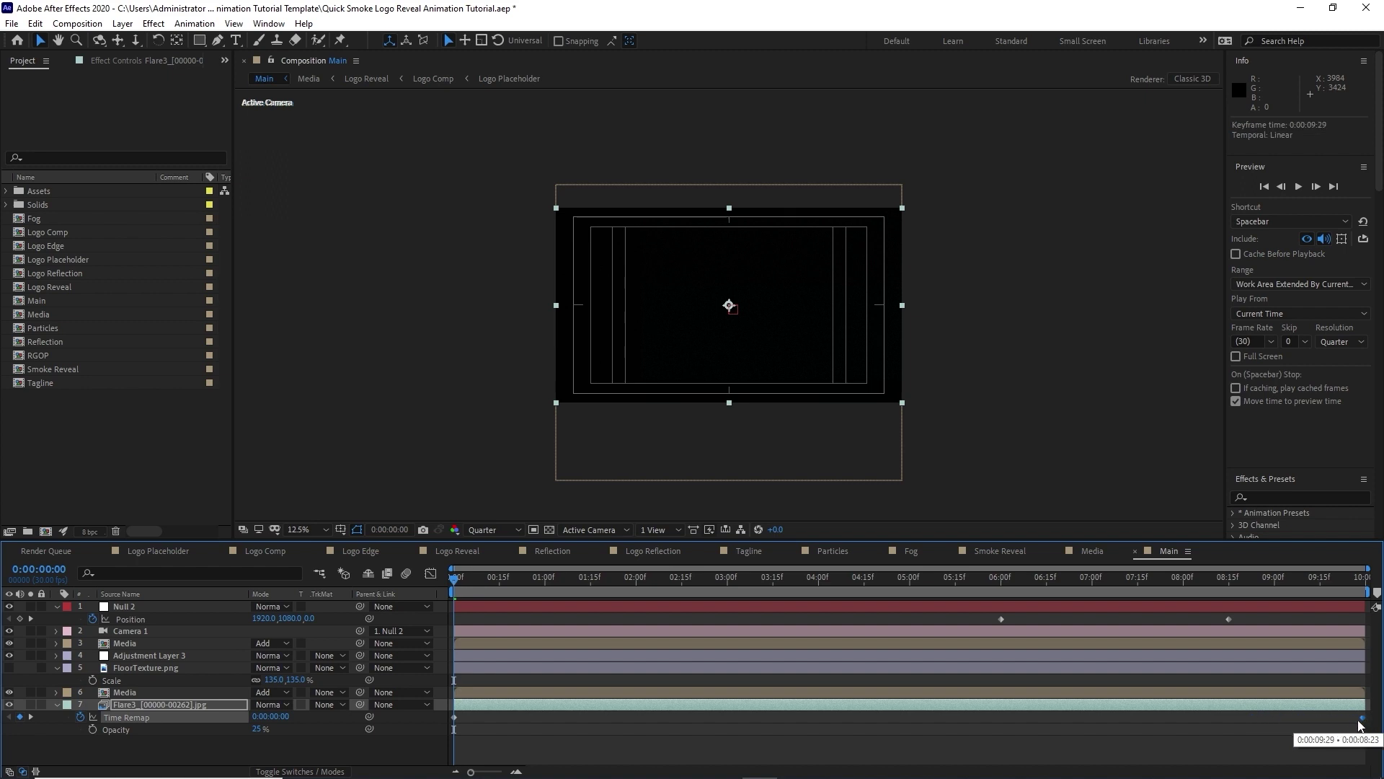
Step: Add the RGSFX Reveal Animation MP3 from the Sounds assets as the bottom layer of Main
{"action": "left_click", "coordinate": [8, 191]}
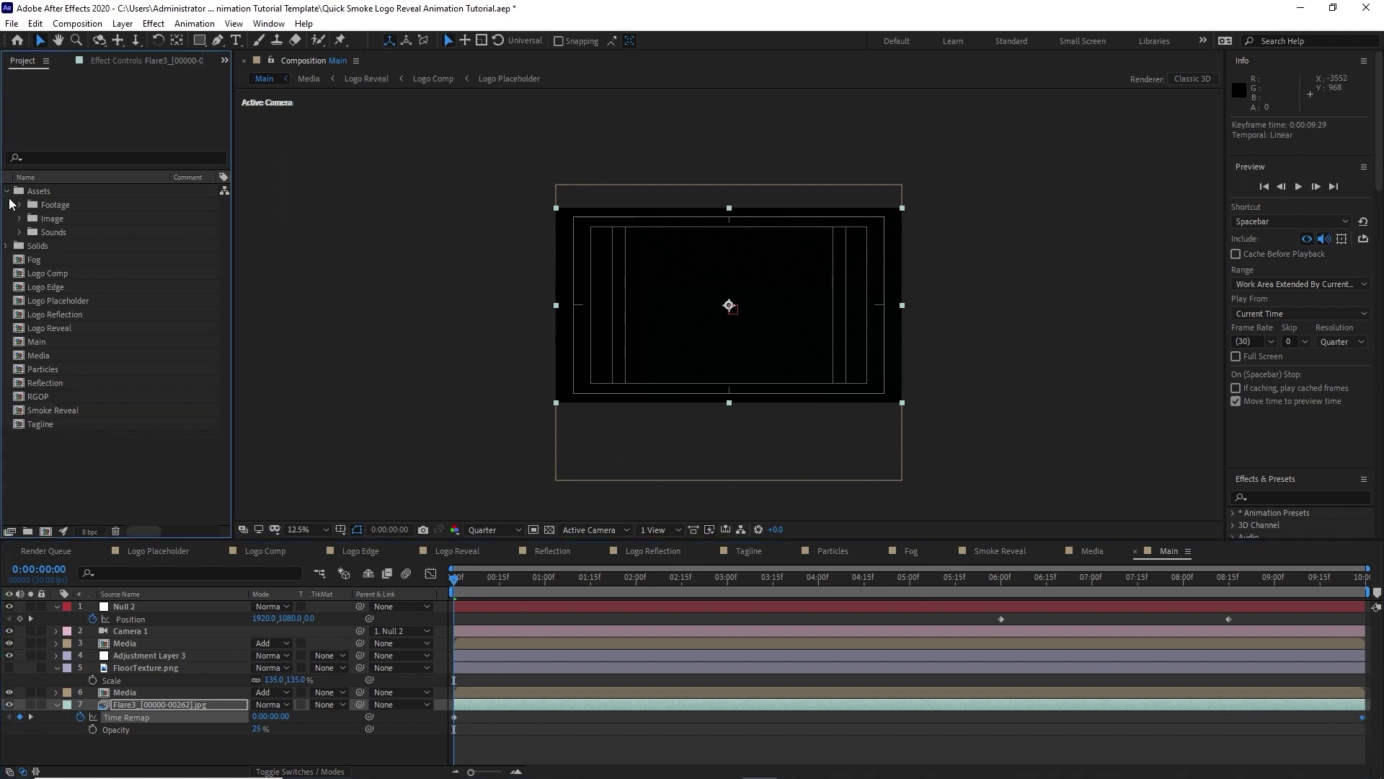
{"action": "left_click", "coordinate": [19, 232]}
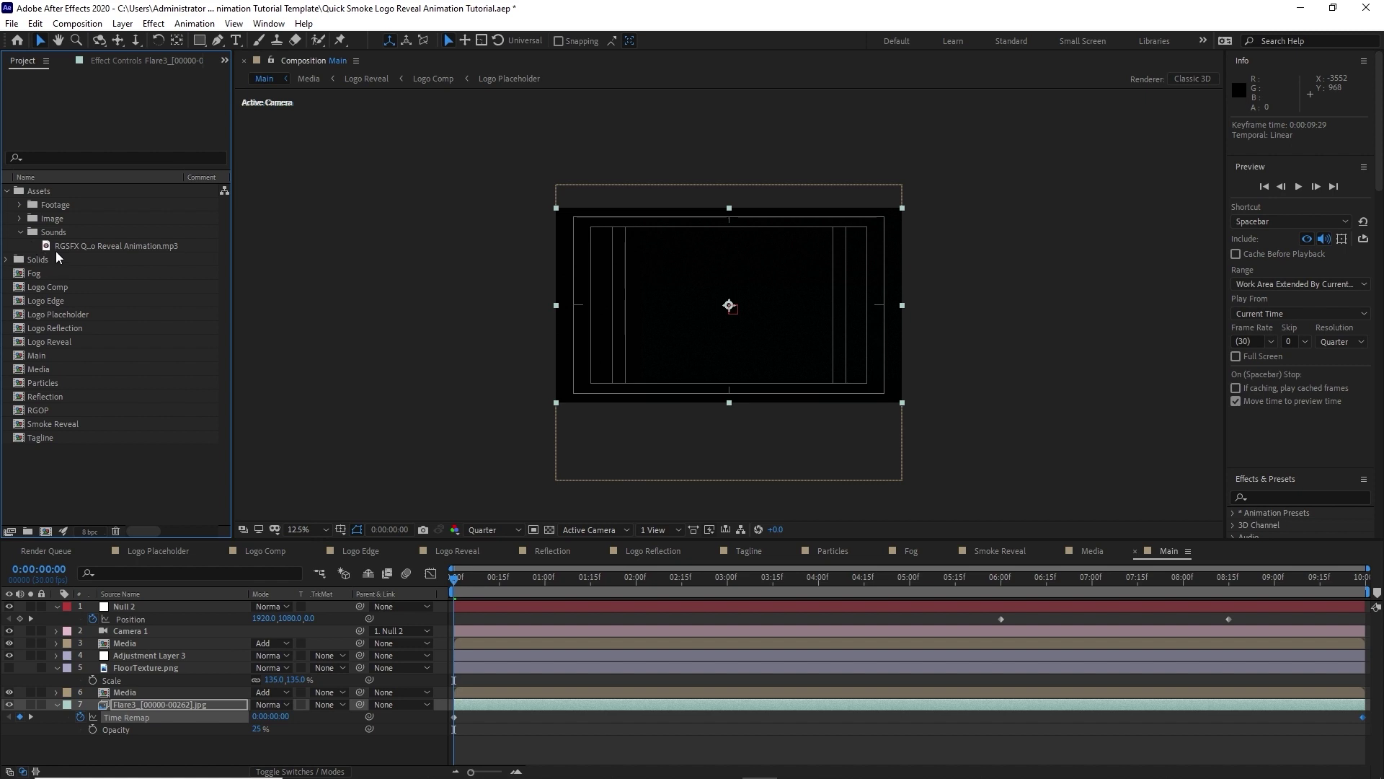
{"action": "left_click_drag", "start_coordinate": [58, 246], "coordinate": [128, 725]}
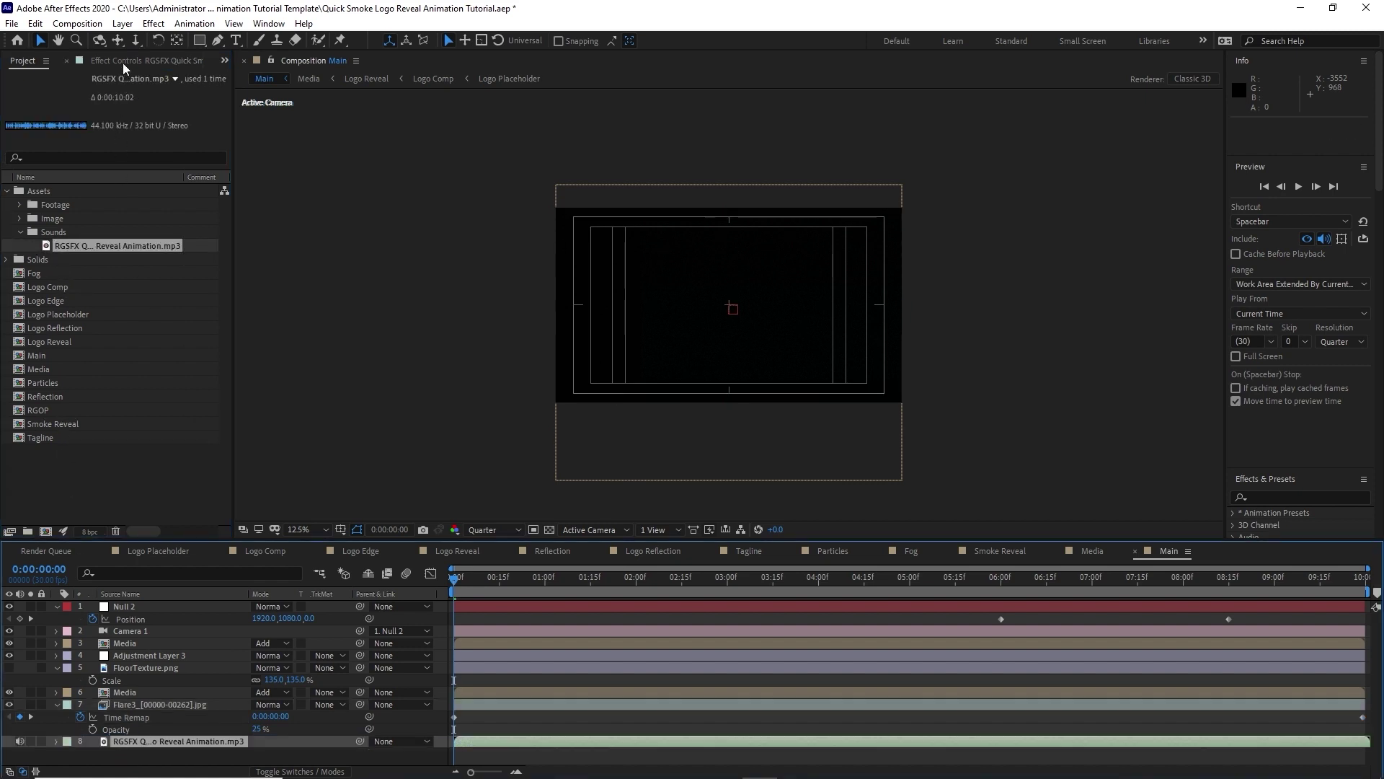
Step: Create a new composition named Final at 3840 x 2160 px, 30 fps, with a duration of 0:00:10:00
{"action": "left_click", "coordinate": [92, 26]}
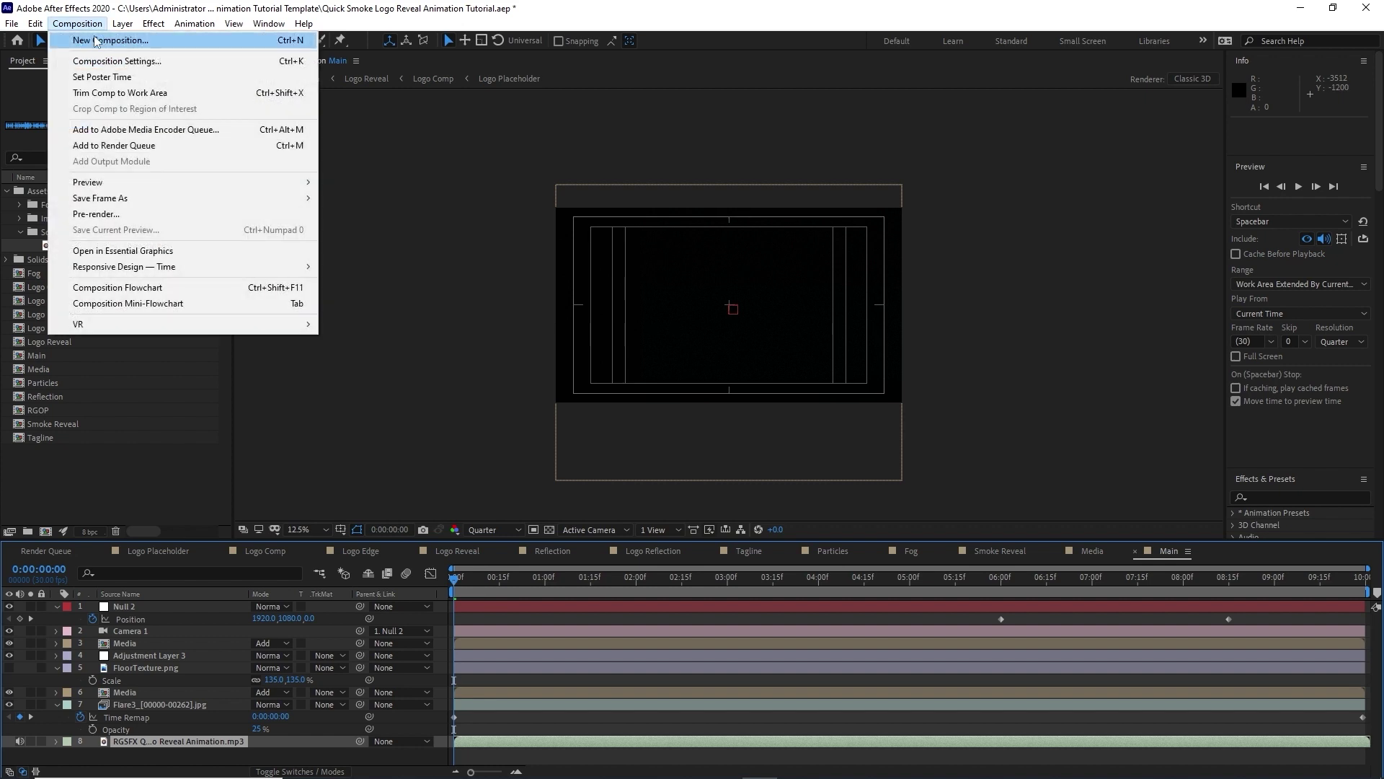
{"action": "left_click", "coordinate": [96, 42]}
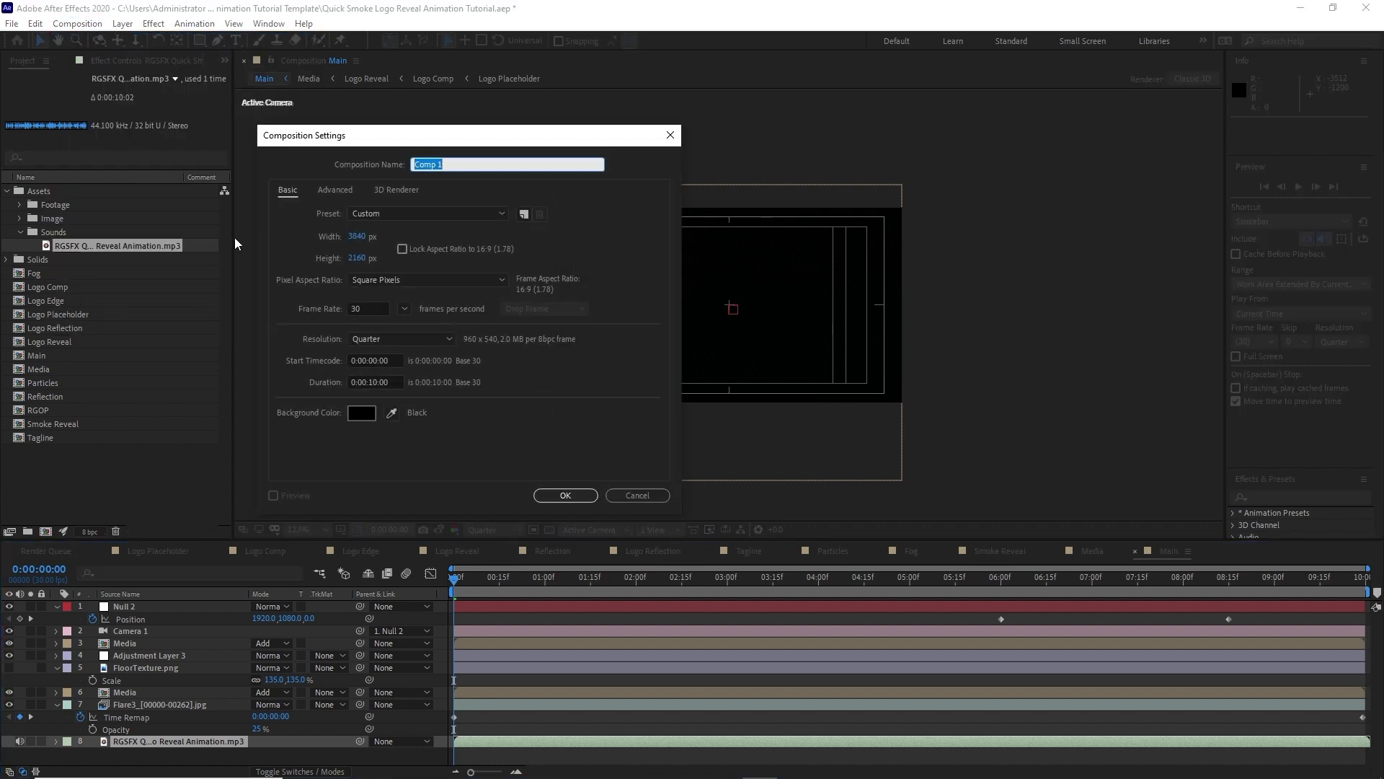
{"action": "type", "text": "Fi"}
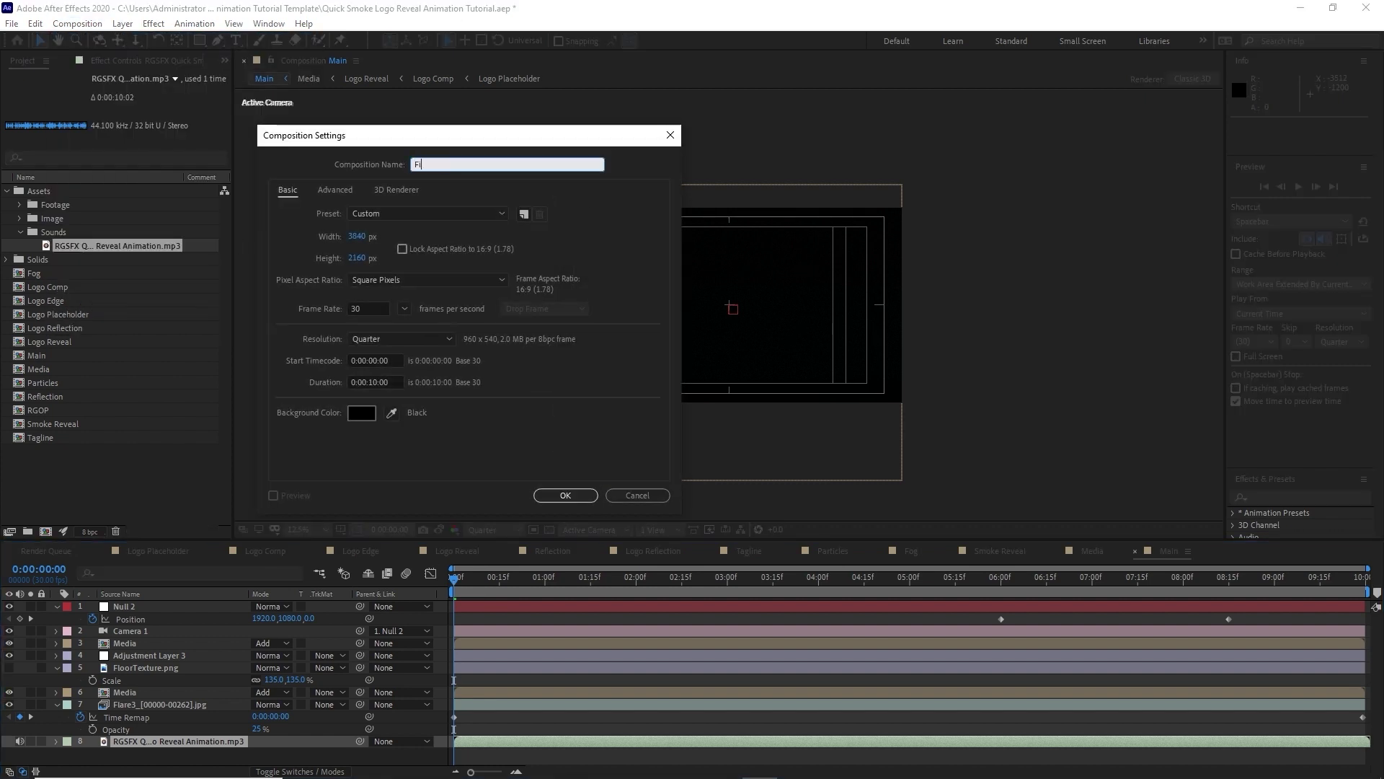
{"action": "type", "text": "nal"}
{"action": "left_click", "coordinate": [564, 496]}
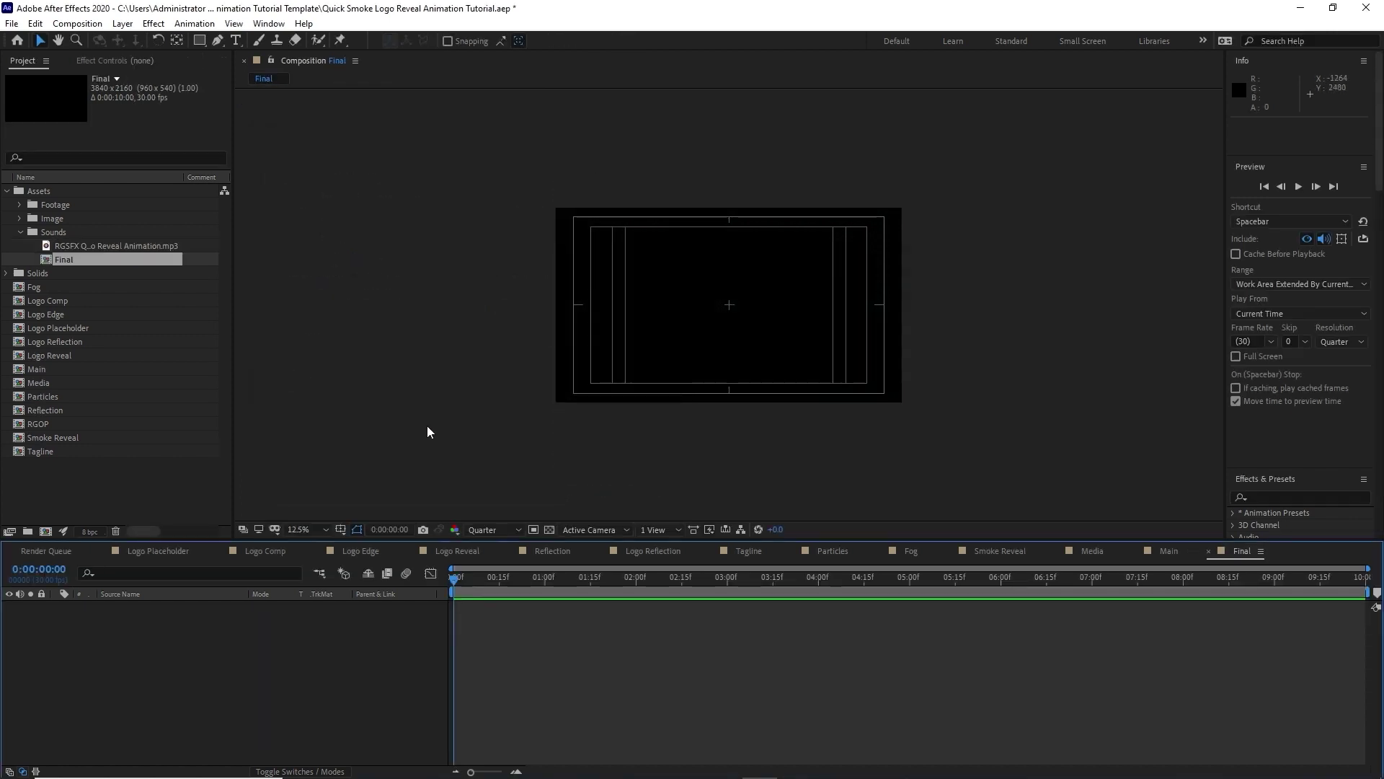
Step: Move the Final composition out of the Sounds folder to the project root and add Main to it as a layer
{"action": "left_click_drag", "start_coordinate": [108, 257], "coordinate": [144, 471]}
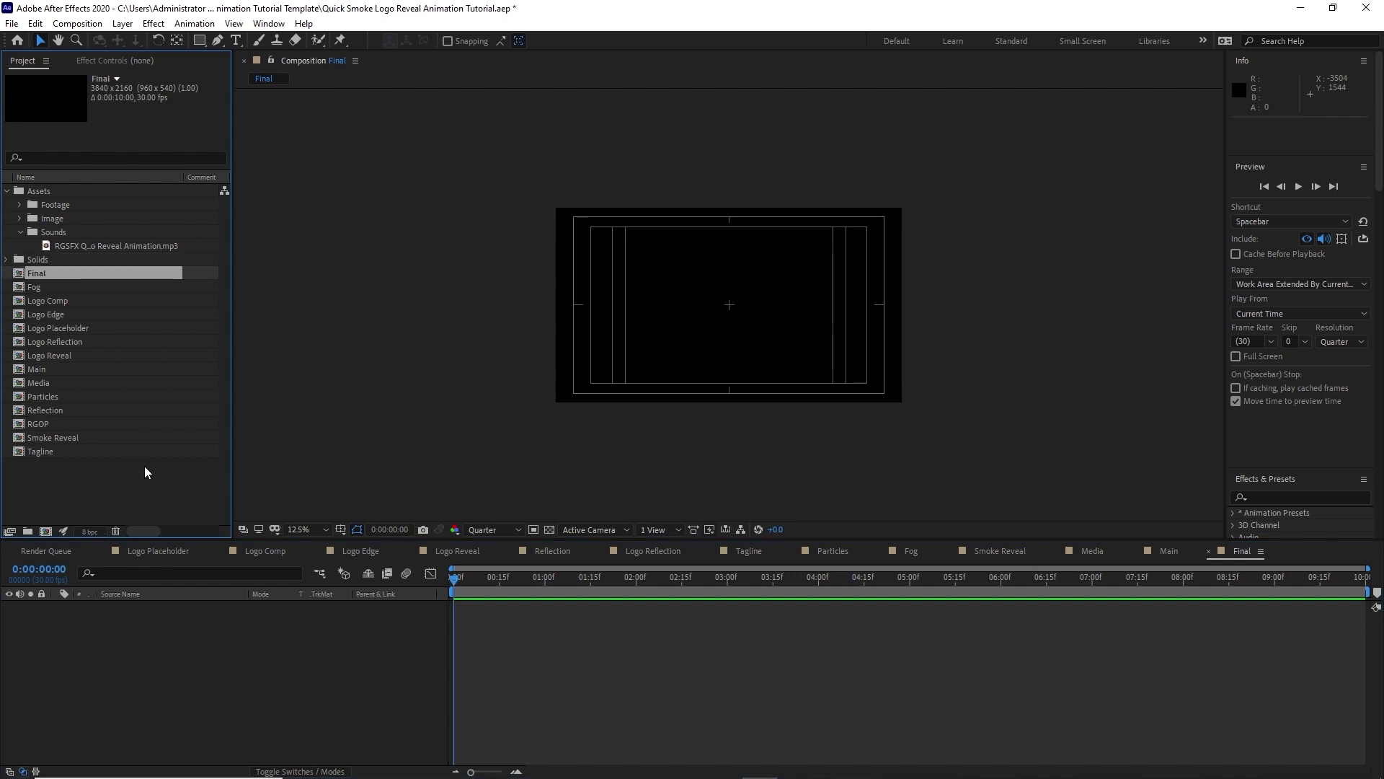
{"action": "left_click_drag", "start_coordinate": [94, 370], "coordinate": [175, 621]}
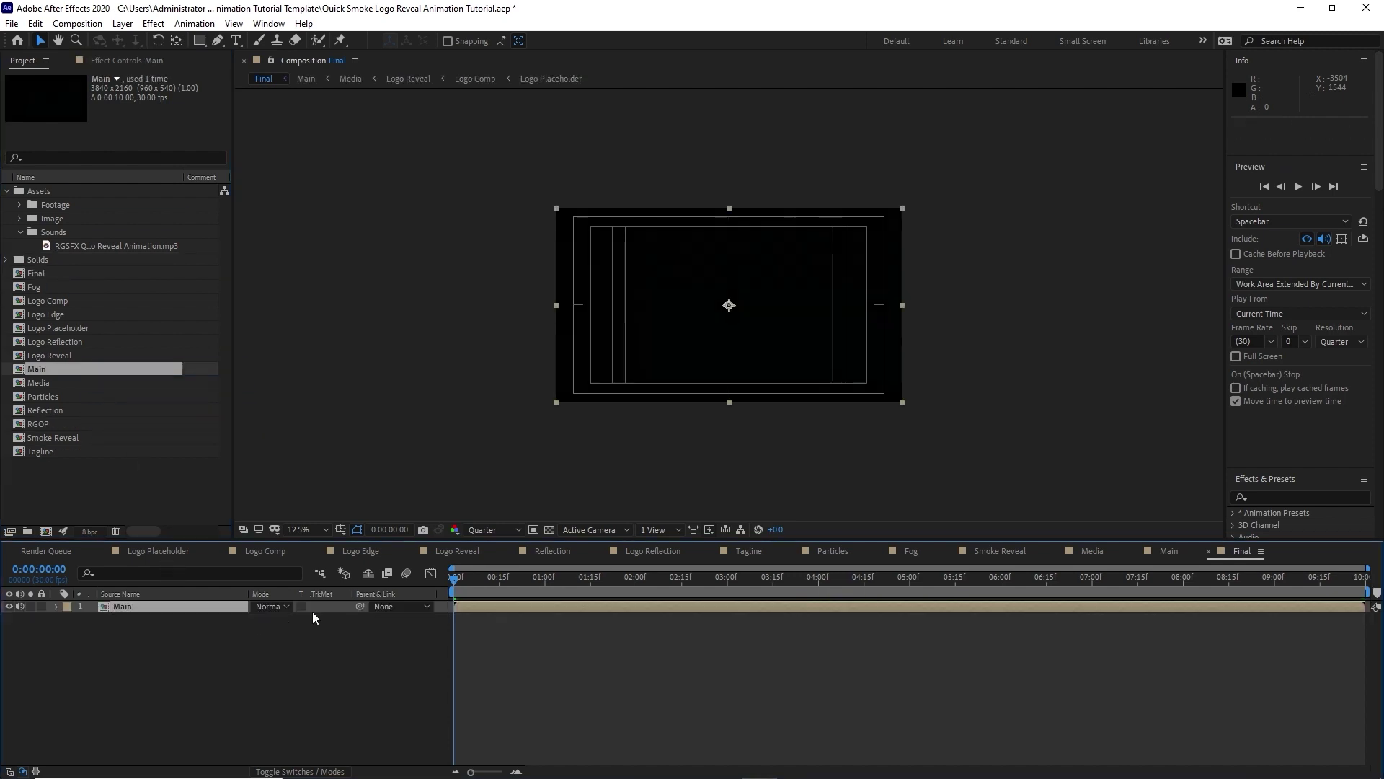
Step: Preview the Final composition from the beginning, stop playback and deselect the Main layer
{"action": "left_click", "coordinate": [1300, 187]}
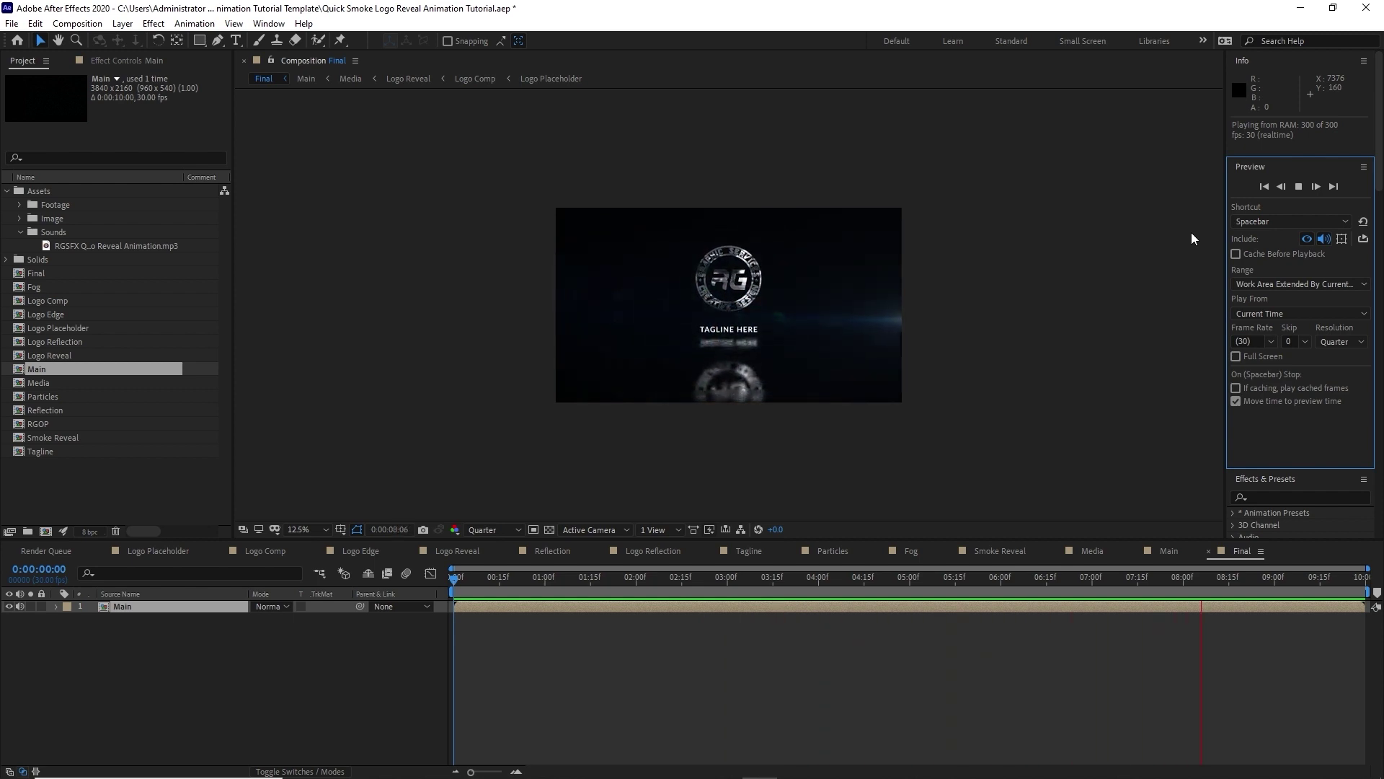
{"action": "left_click", "coordinate": [1298, 187]}
{"action": "left_click", "coordinate": [1081, 354]}
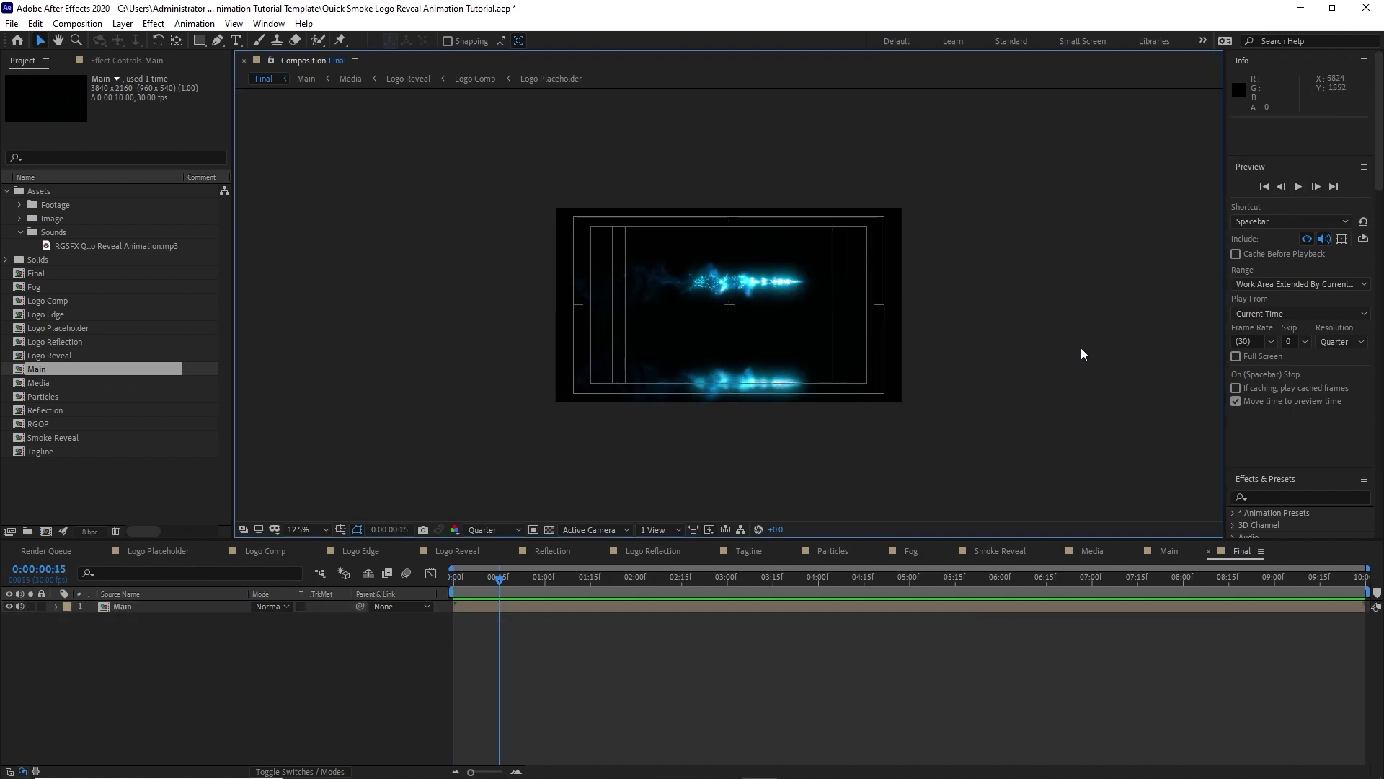